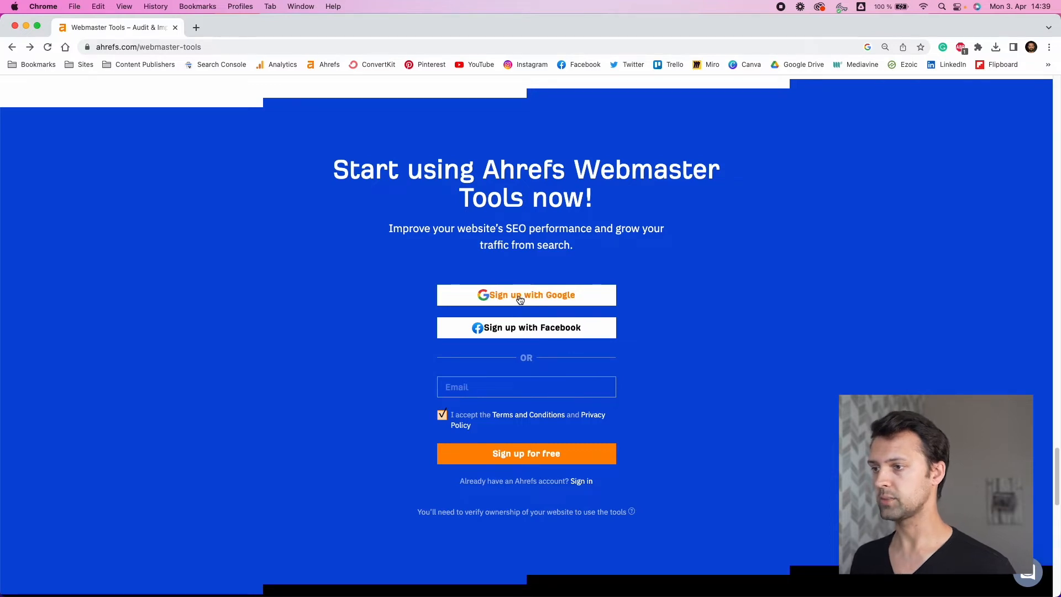
Sign up for Ahrefs Webmaster Tools with a Google account and complete the account, giving "Google" as where Ahrefs was learned about.
{"action": "left_click", "coordinate": [518, 297]}
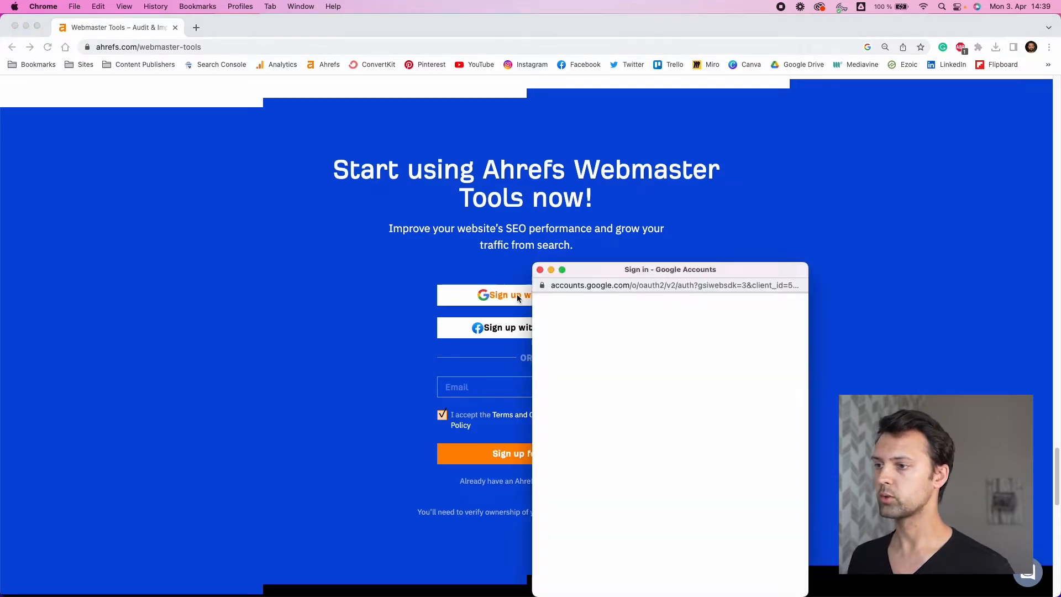
{"action": "left_click_drag", "start_coordinate": [578, 226], "coordinate": [547, 128]}
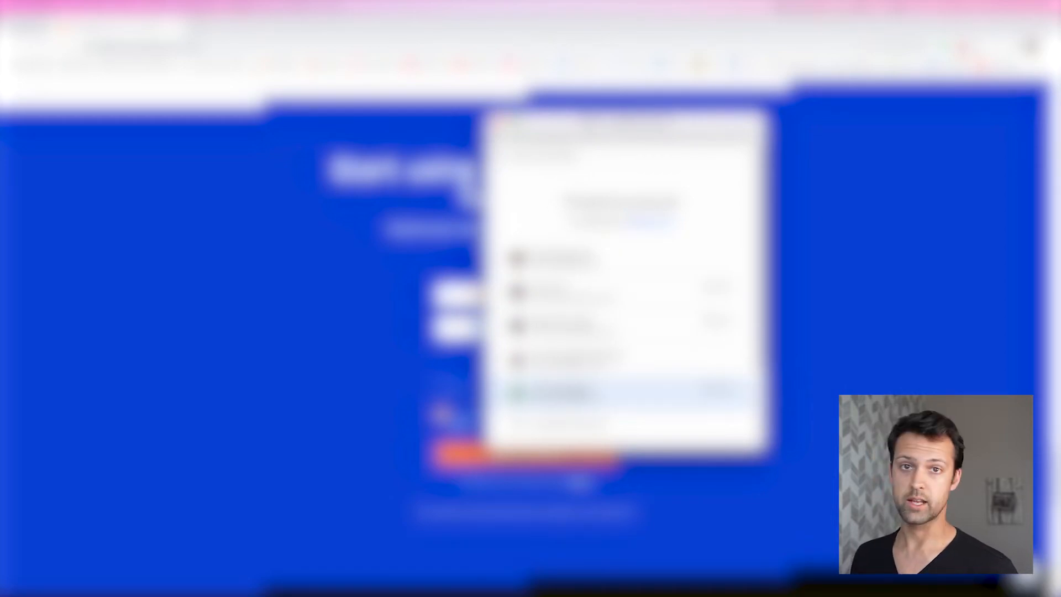
{"action": "left_click", "coordinate": [559, 392]}
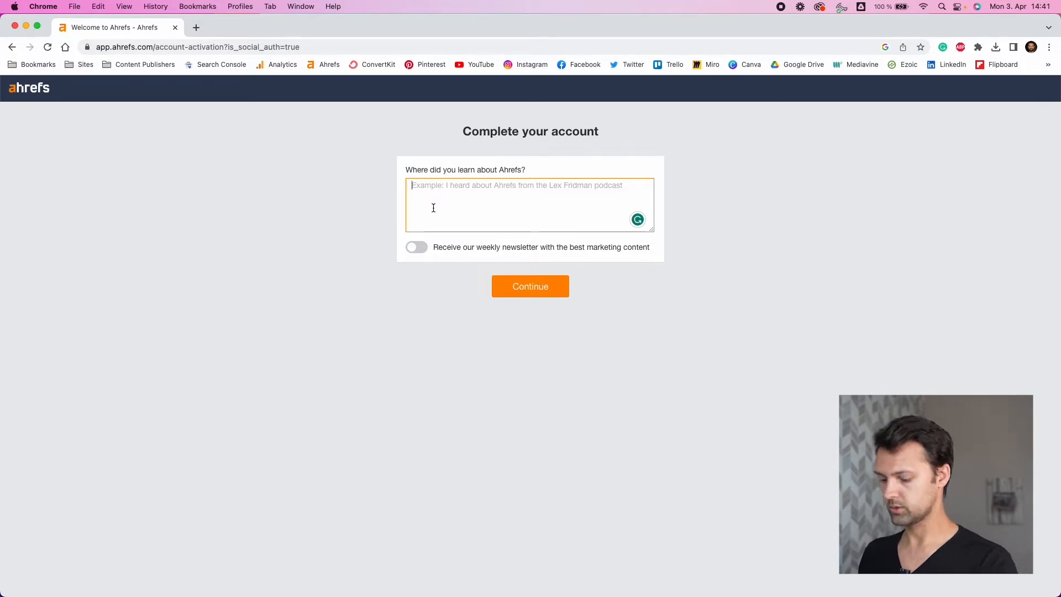
{"action": "type", "text": "Google"}
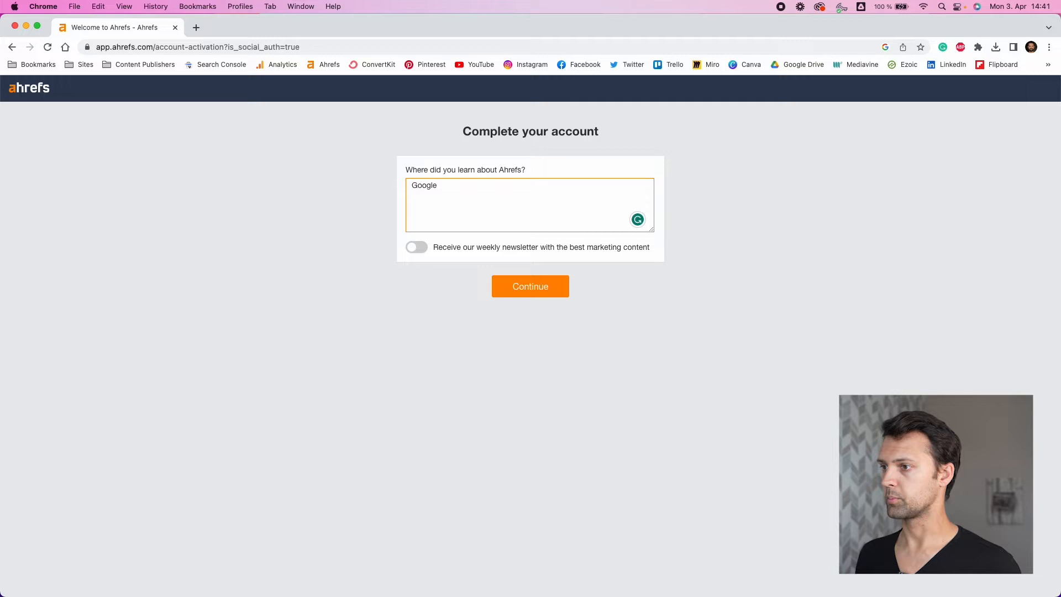
{"action": "left_click", "coordinate": [535, 288]}
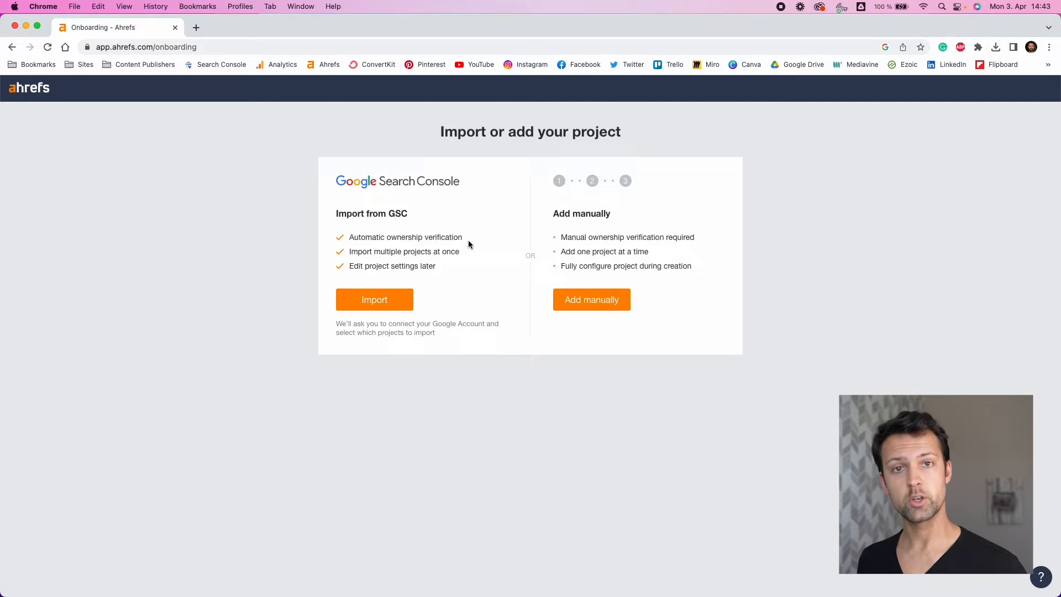
Start importing projects from Google Search Console, choosing the Google account and granting Ahrefs the requested access.
{"action": "left_click", "coordinate": [378, 304]}
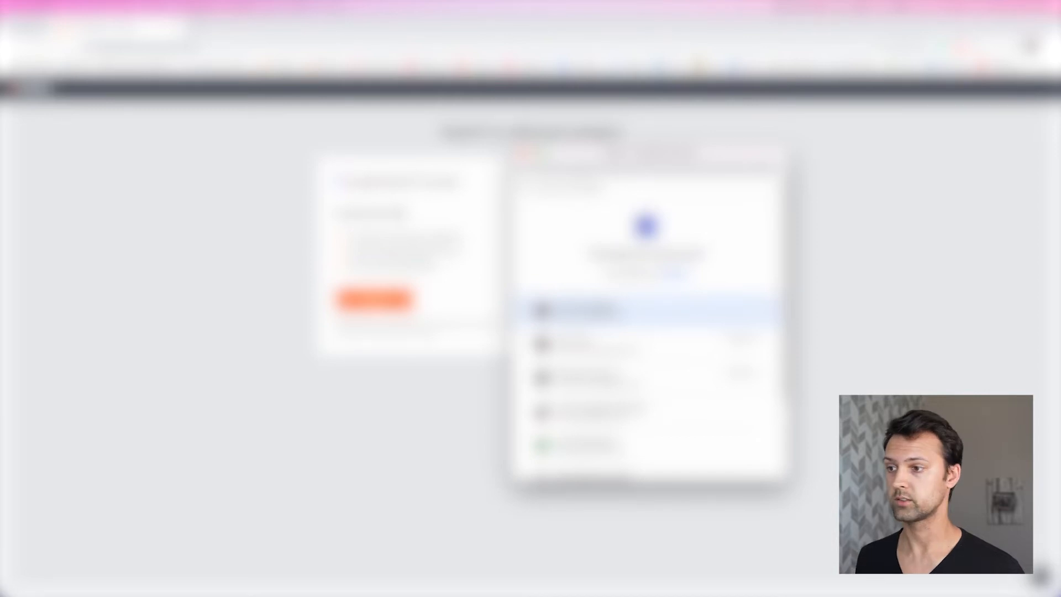
{"action": "left_click", "coordinate": [591, 311]}
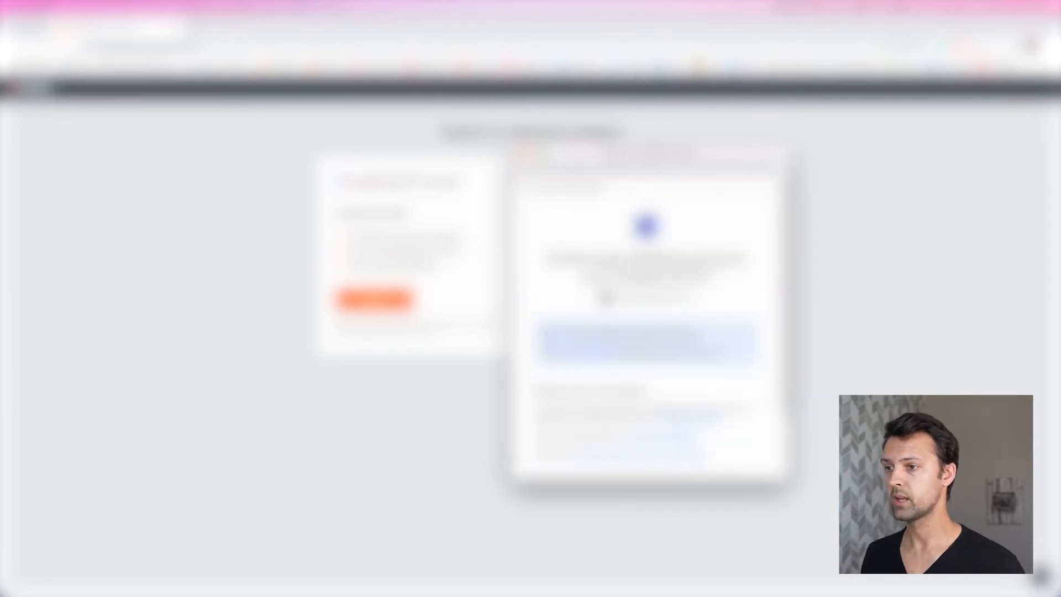
{"action": "scroll", "coordinate": [647, 331], "scroll_direction": "down", "scroll_amount": 3}
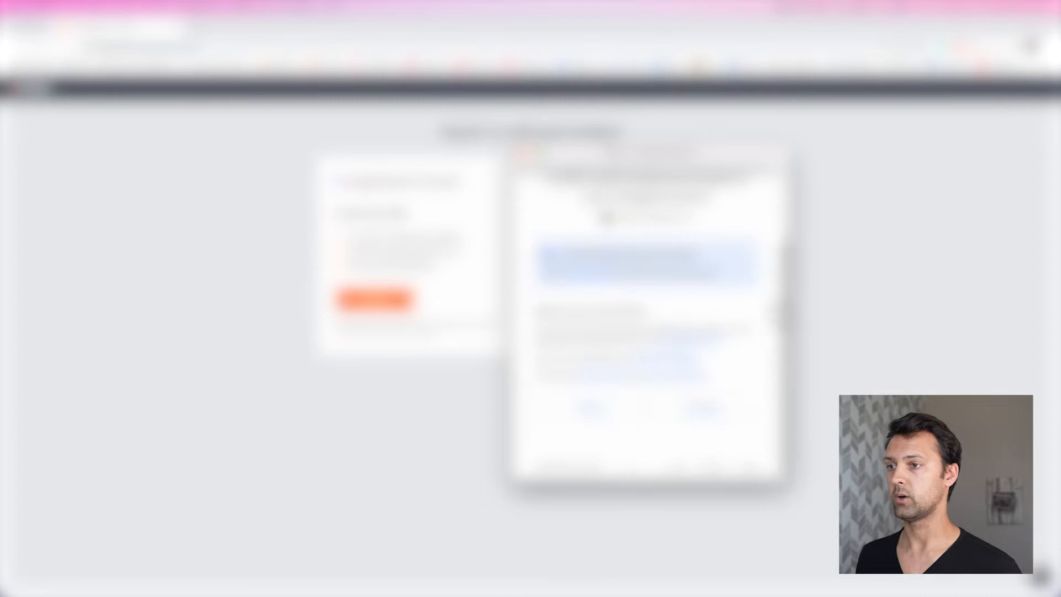
{"action": "left_click", "coordinate": [701, 413]}
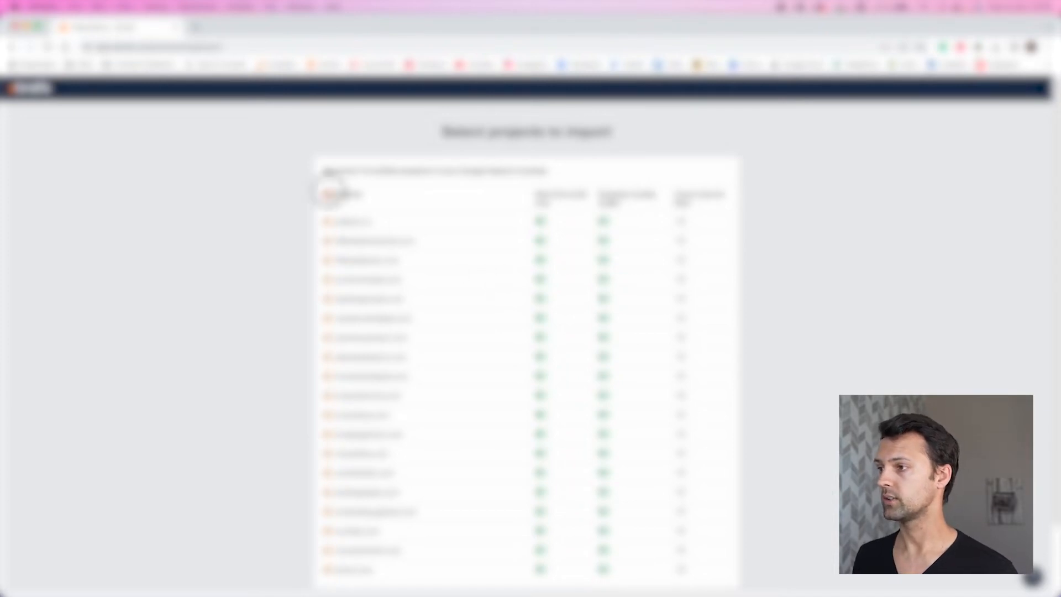
Select only the padkos.co and itruckedup.com sites for import and enable the third project setting for both.
{"action": "left_click", "coordinate": [327, 194]}
{"action": "left_click", "coordinate": [327, 221]}
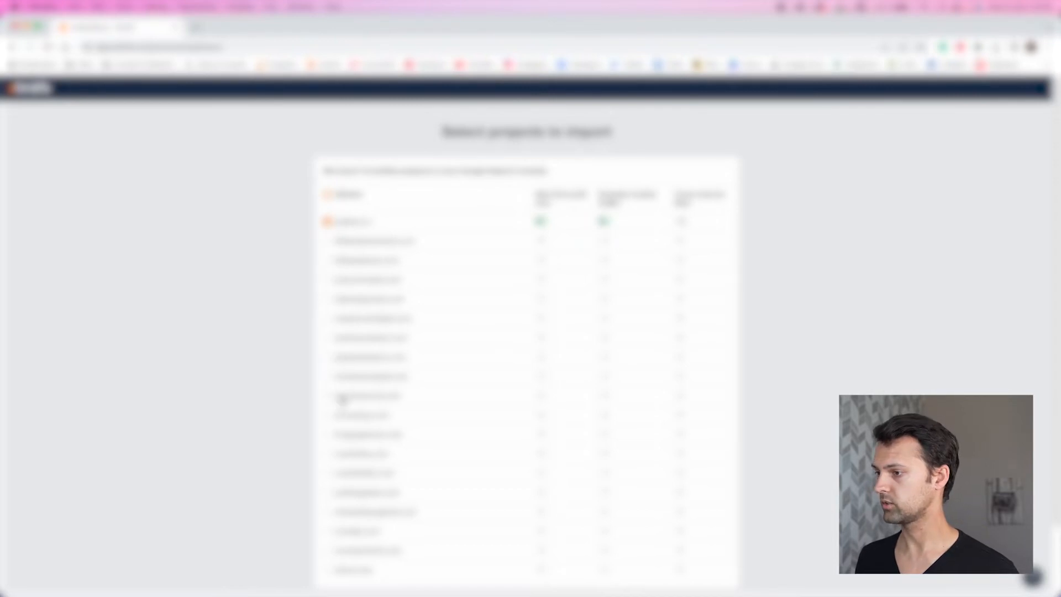
{"action": "left_click", "coordinate": [328, 416]}
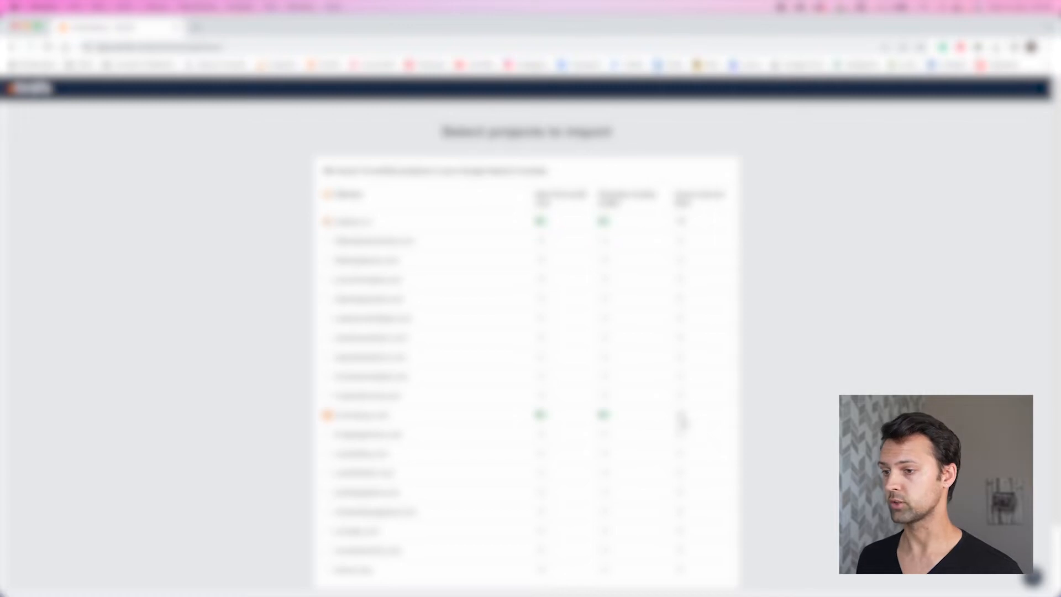
{"action": "left_click", "coordinate": [680, 415]}
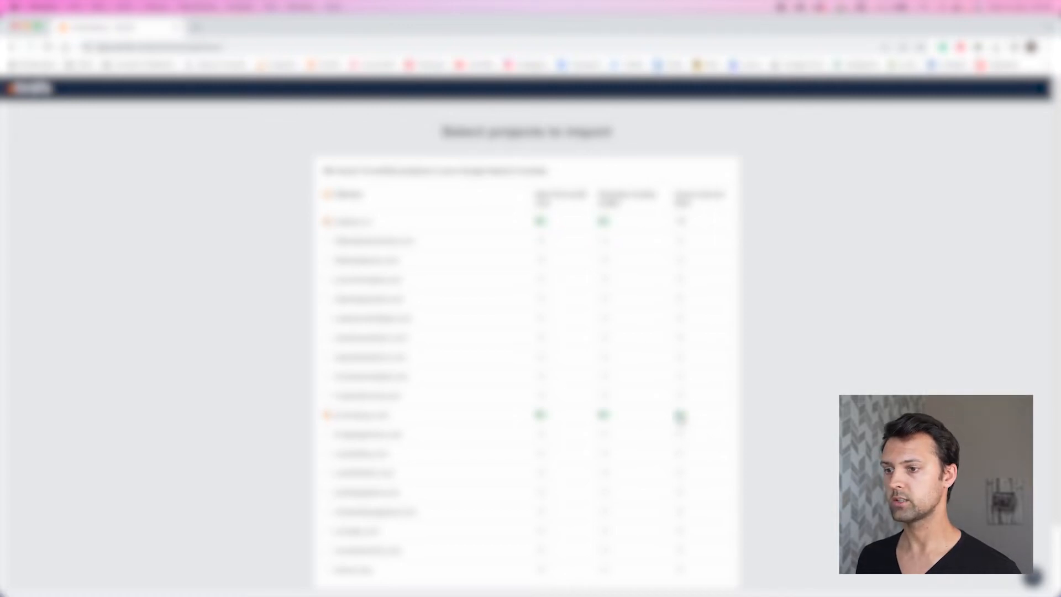
{"action": "left_click", "coordinate": [681, 222]}
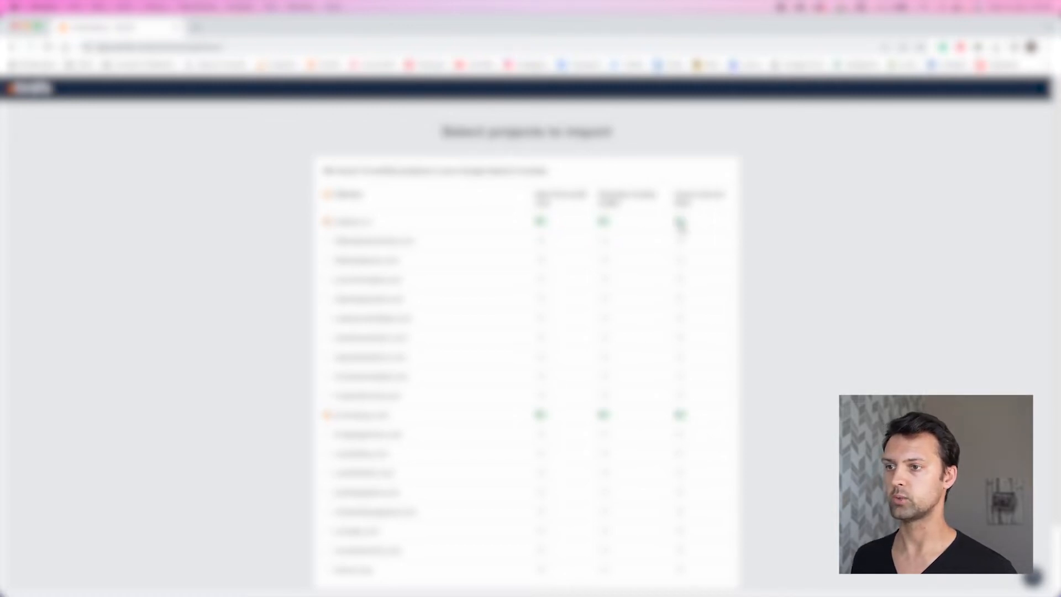
{"action": "scroll", "coordinate": [728, 387], "scroll_direction": "down", "scroll_amount": 1}
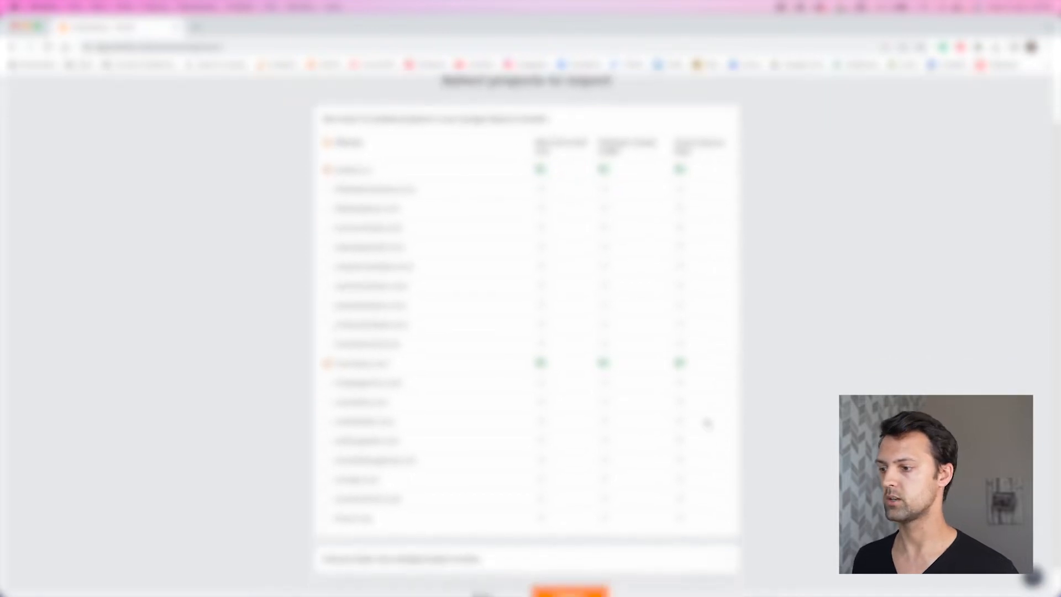
{"action": "scroll", "coordinate": [702, 470], "scroll_direction": "down", "scroll_amount": 1}
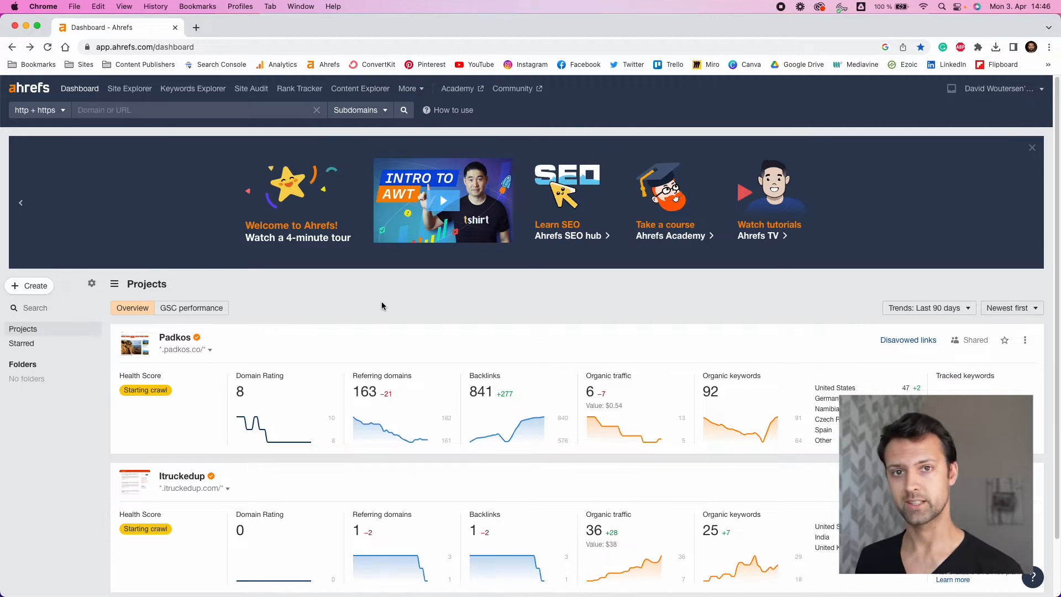
Open the Site Audit of the Padkos project and go from its crawl settings to the project settings.
{"action": "left_click", "coordinate": [252, 89]}
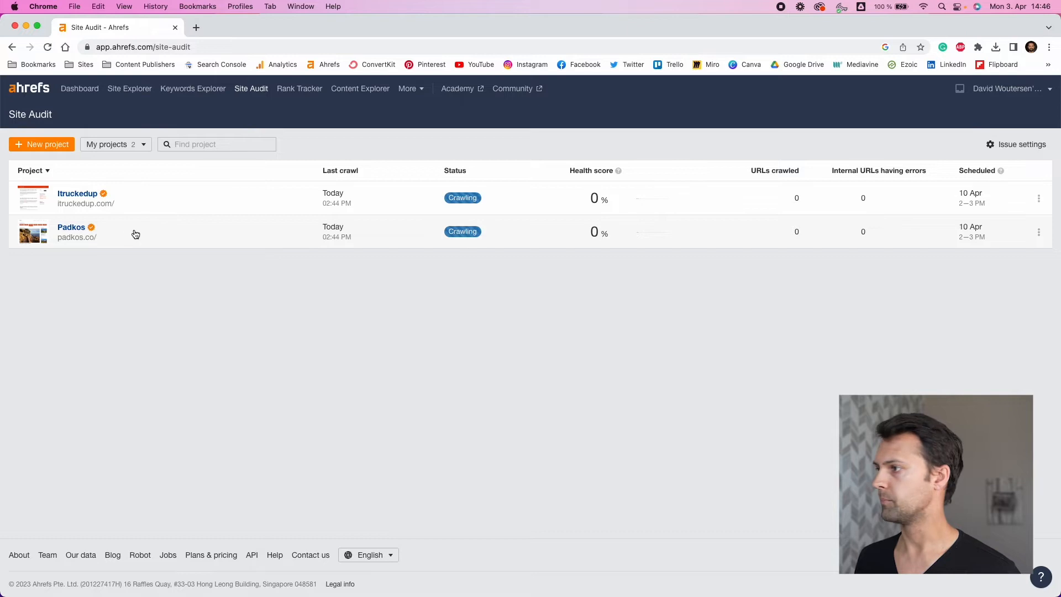
{"action": "left_click", "coordinate": [104, 233]}
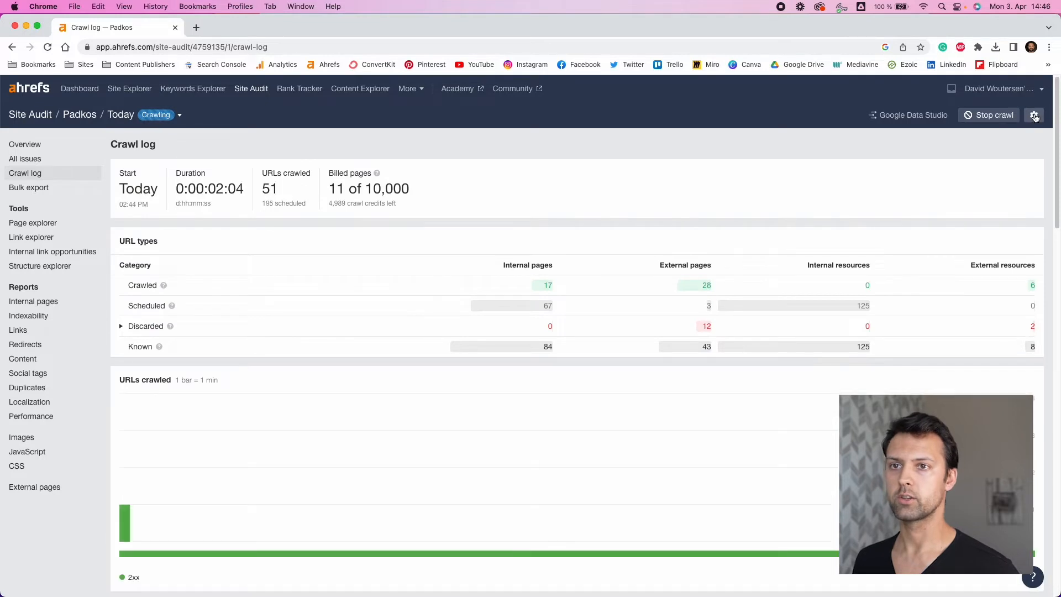
{"action": "left_click", "coordinate": [1036, 119]}
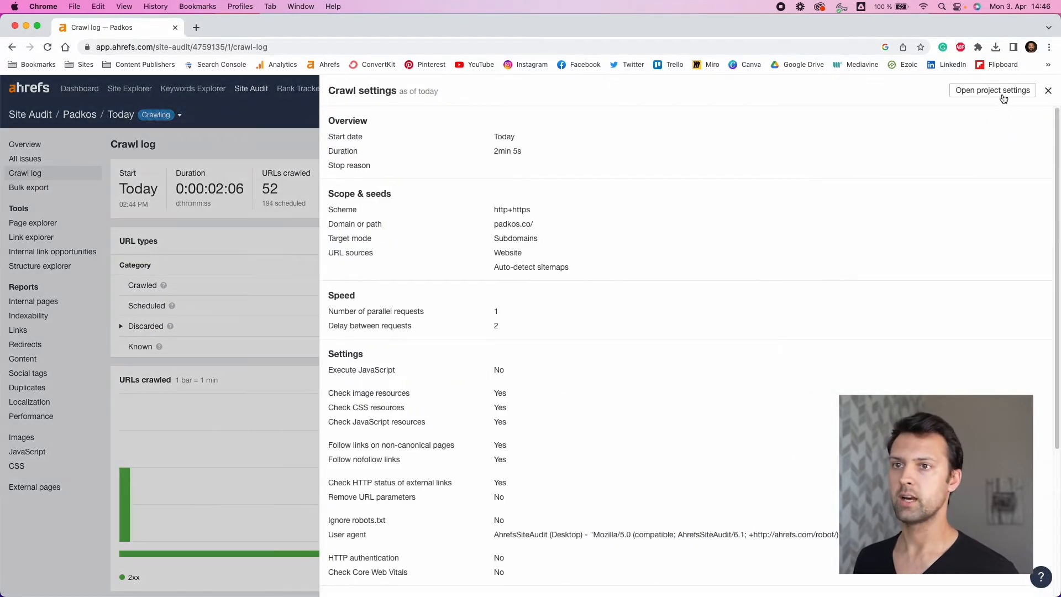
{"action": "left_click", "coordinate": [1001, 94]}
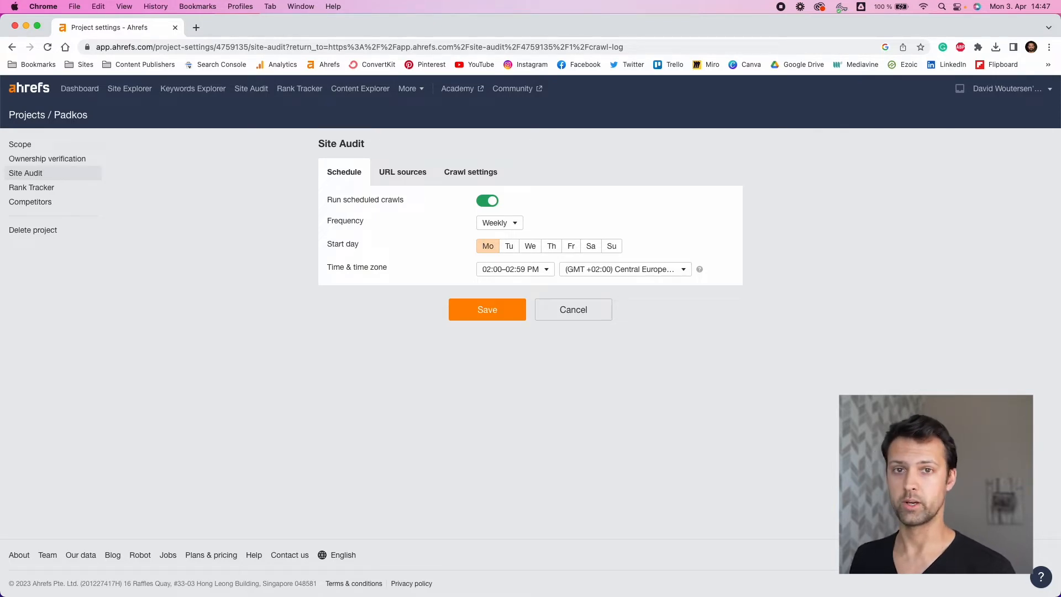
Examine the frequency choices for scheduled crawls and the URL sources of the Padkos site audit.
{"action": "left_click", "coordinate": [494, 223]}
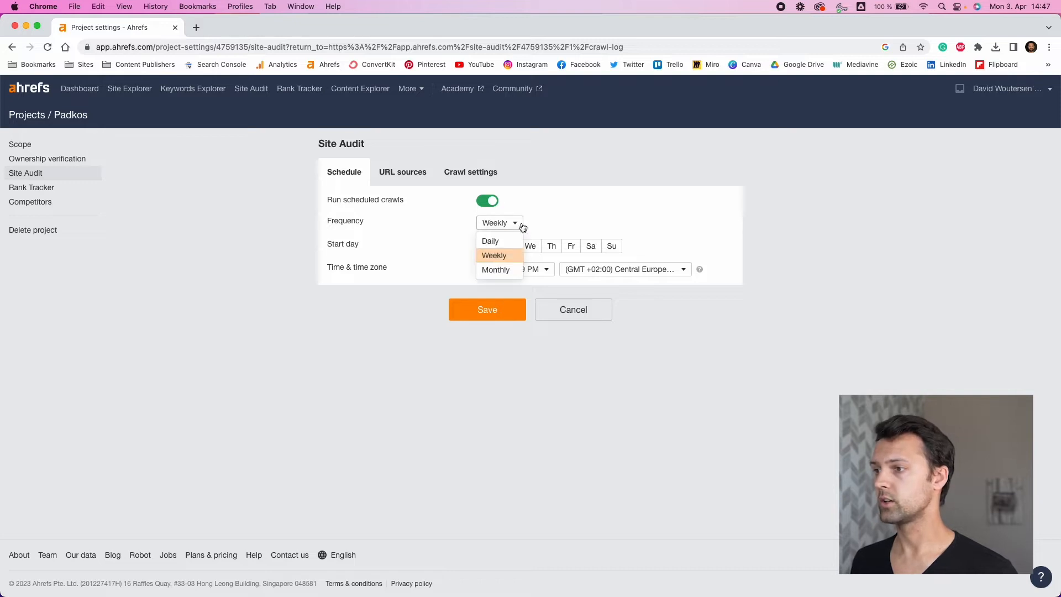
{"action": "left_click", "coordinate": [393, 318]}
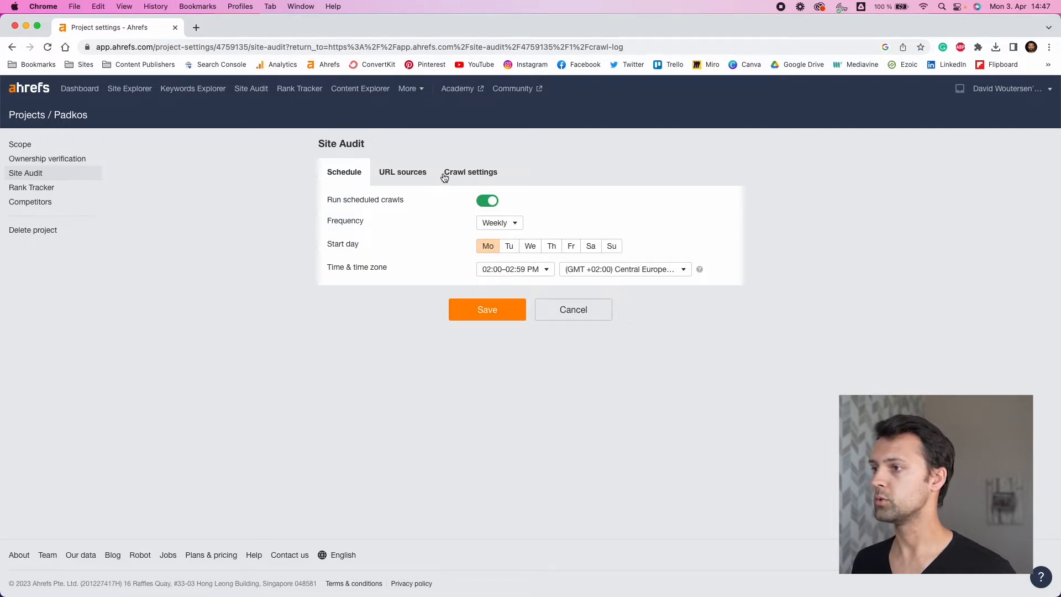
{"action": "left_click", "coordinate": [406, 176]}
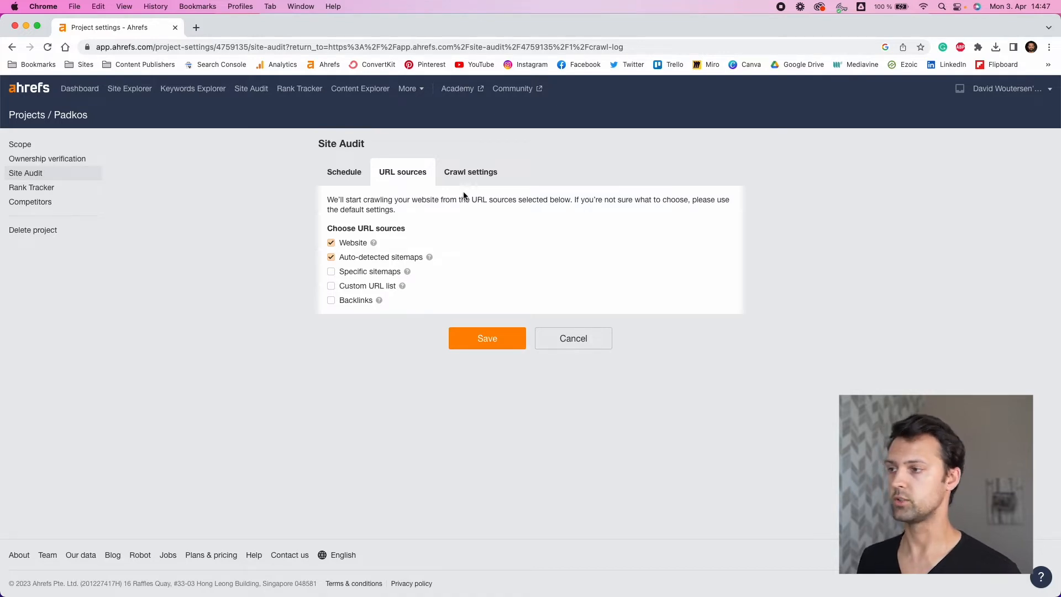
Examine the Padkos crawl settings, covering speed, resource checks, limits, robots instructions and authentication.
{"action": "left_click", "coordinate": [468, 175]}
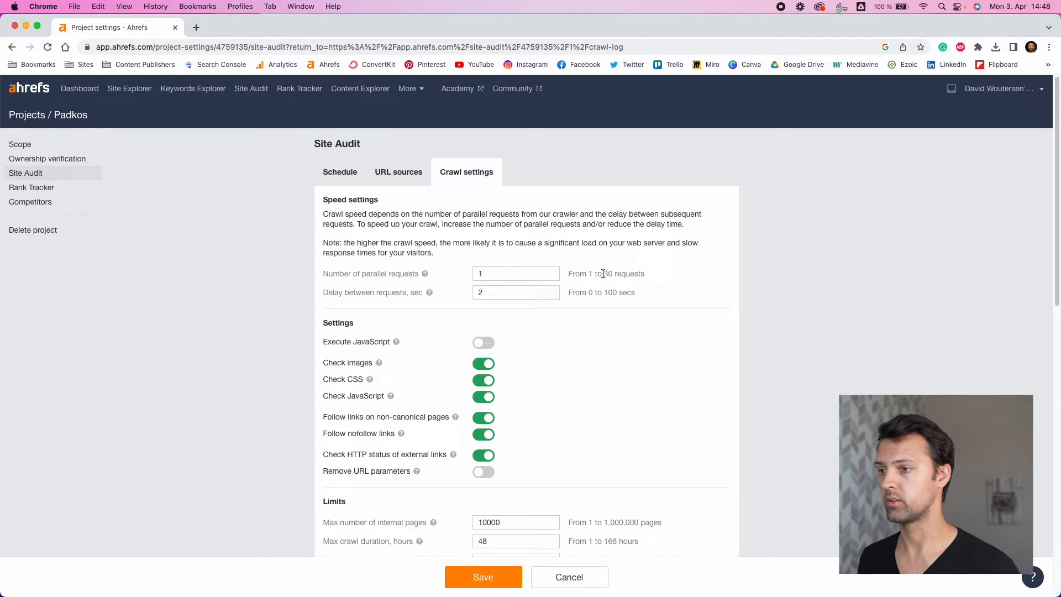
{"action": "left_click", "coordinate": [499, 296]}
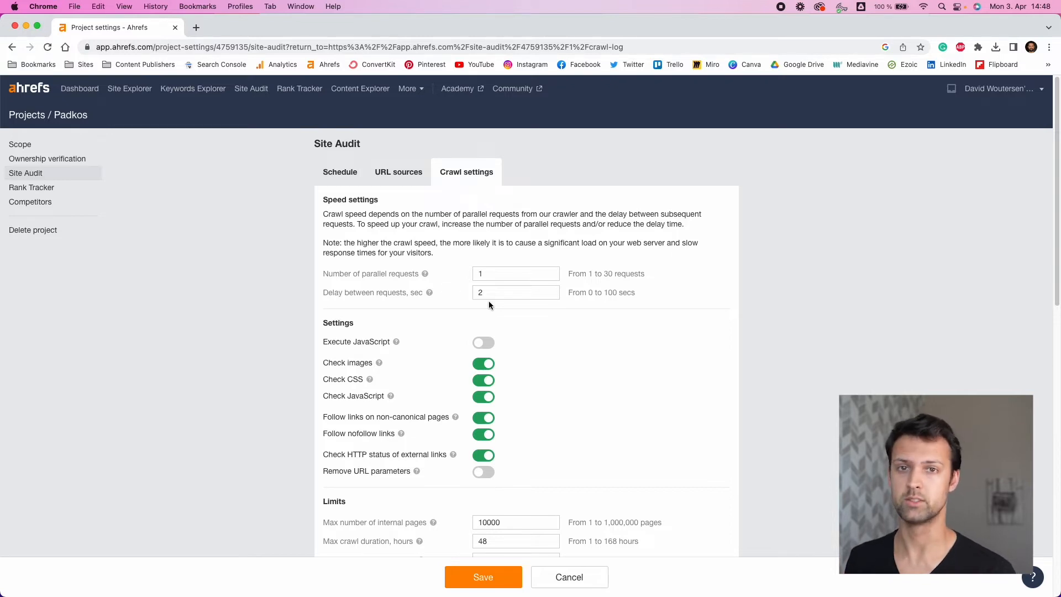
{"action": "scroll", "coordinate": [449, 272], "scroll_direction": "down", "scroll_amount": 2}
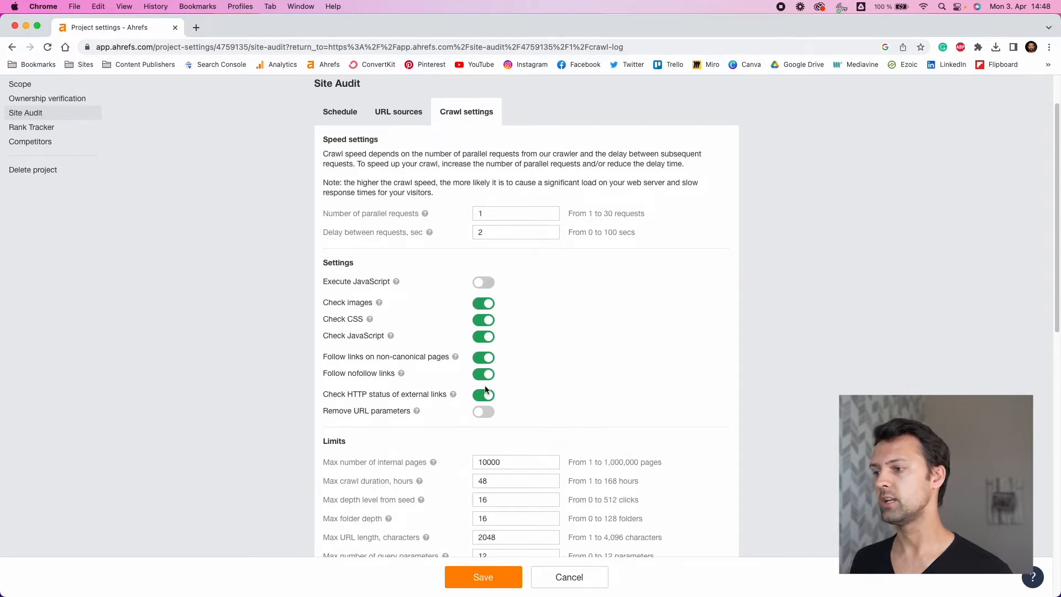
{"action": "scroll", "coordinate": [485, 386], "scroll_direction": "down", "scroll_amount": 1}
{"action": "scroll", "coordinate": [479, 403], "scroll_direction": "down", "scroll_amount": 1}
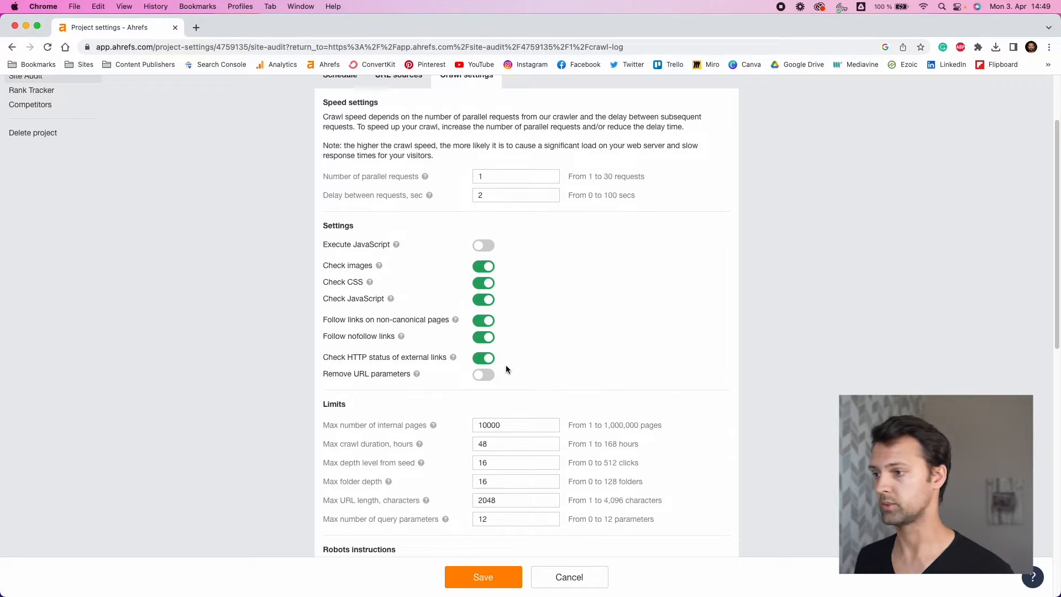
{"action": "scroll", "coordinate": [506, 365], "scroll_direction": "down", "scroll_amount": 5}
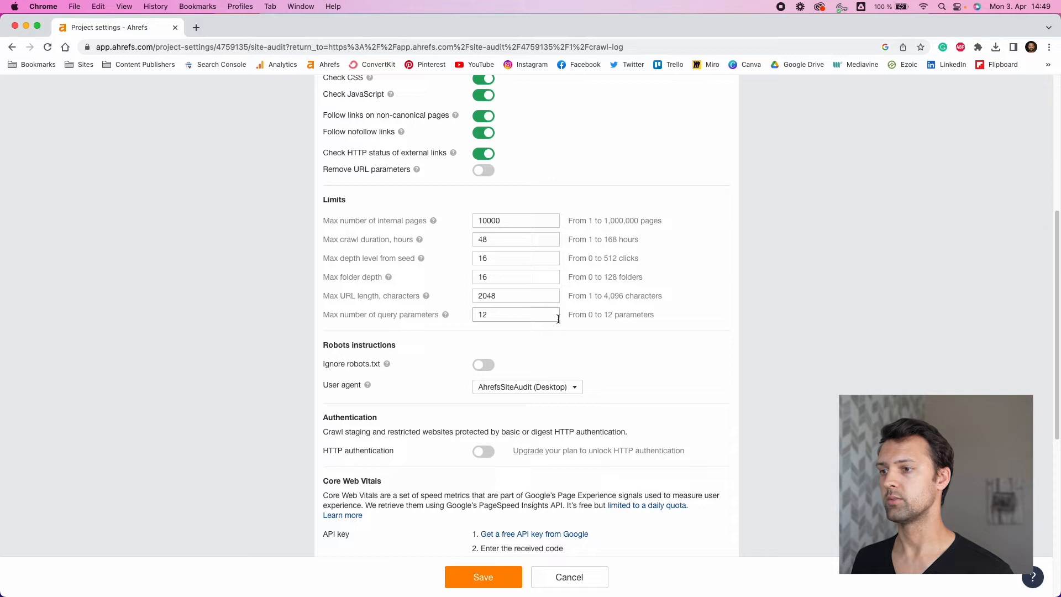
{"action": "scroll", "coordinate": [636, 325], "scroll_direction": "down", "scroll_amount": 2}
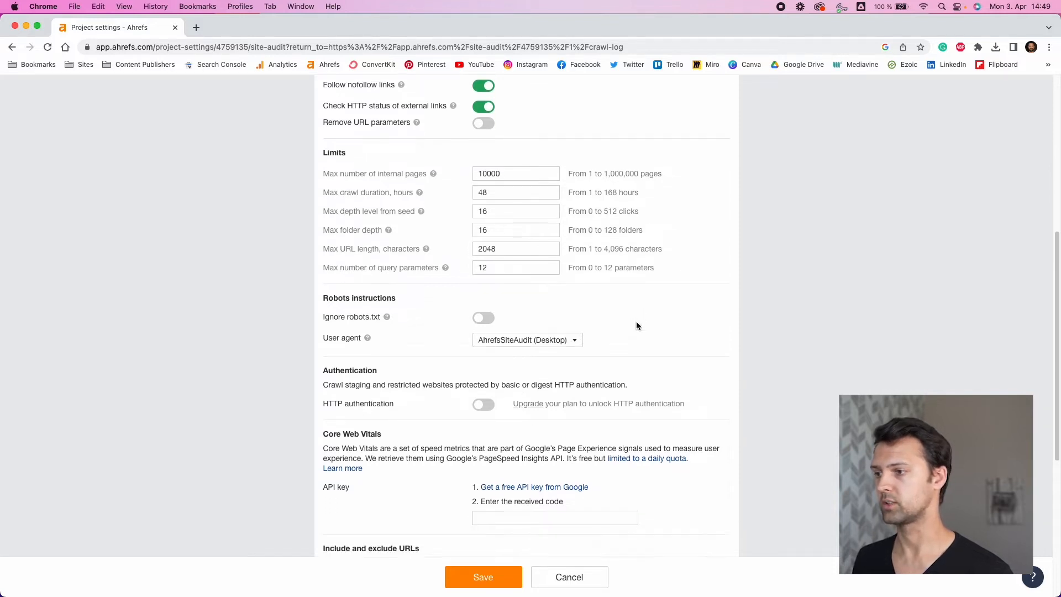
{"action": "scroll", "coordinate": [635, 324], "scroll_direction": "down", "scroll_amount": 1}
{"action": "scroll", "coordinate": [613, 327], "scroll_direction": "down", "scroll_amount": 2}
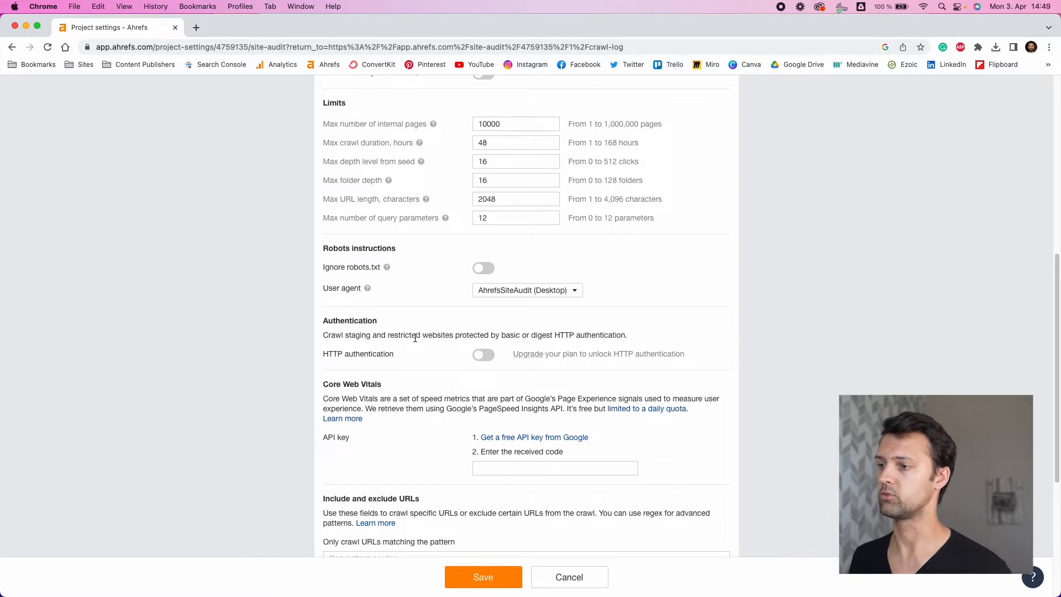
Show the user agent choices in the robots instructions of the crawl settings.
{"action": "scroll", "coordinate": [480, 330], "scroll_direction": "up", "scroll_amount": 1}
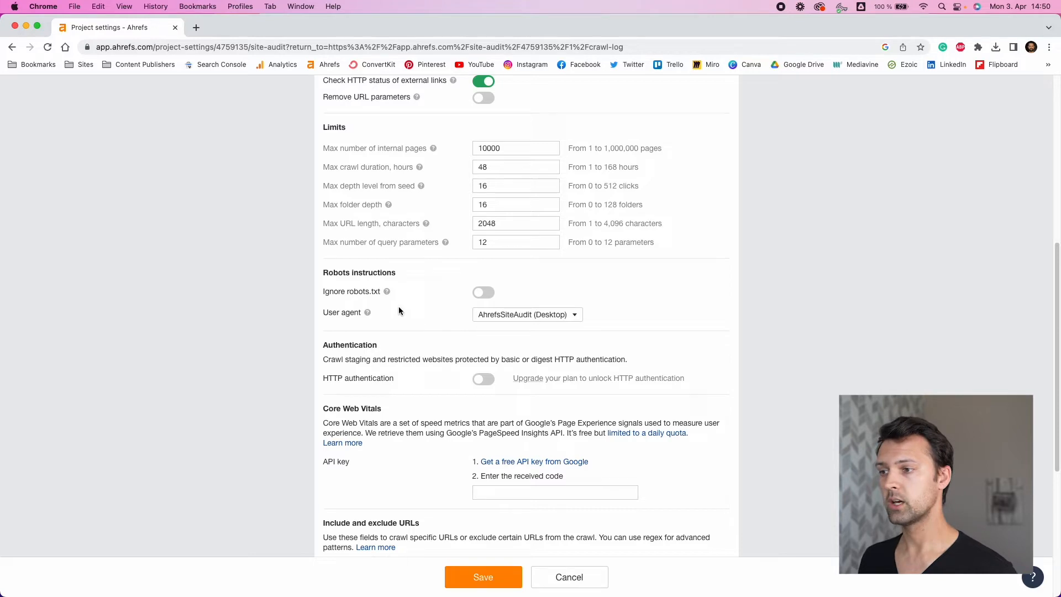
{"action": "left_click", "coordinate": [571, 315]}
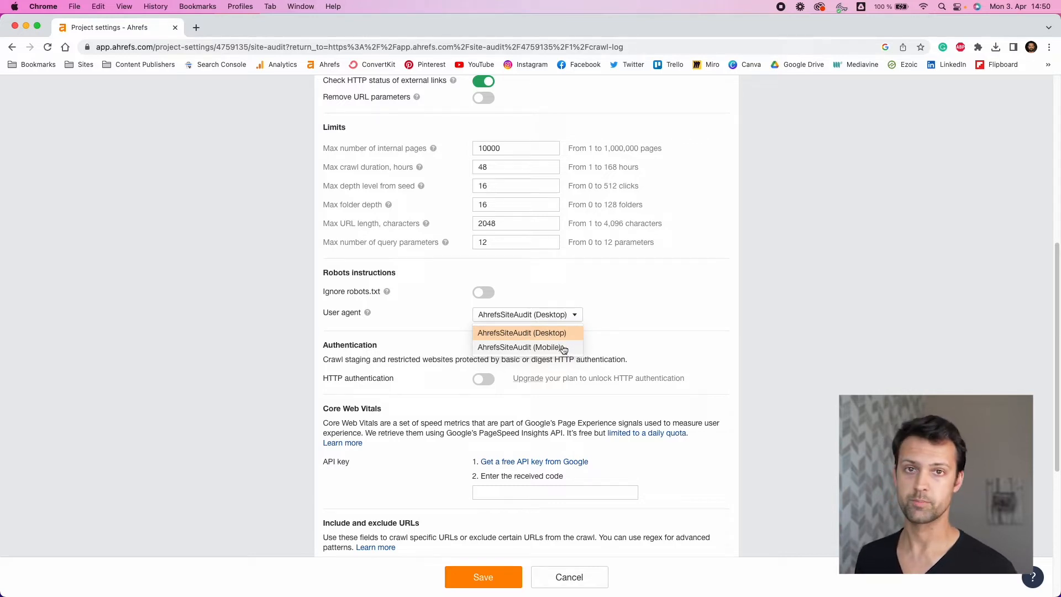
{"action": "scroll", "coordinate": [569, 349], "scroll_direction": "down", "scroll_amount": 1}
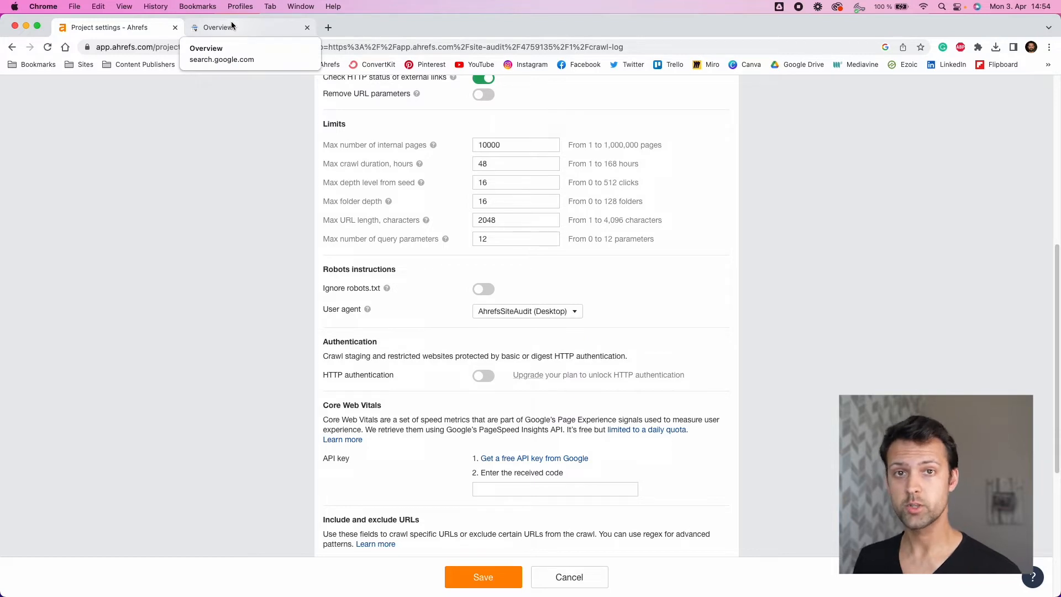
Switch to Google Search Console and check which indexing crawler the padkos.co property uses in its settings.
{"action": "left_click", "coordinate": [235, 26]}
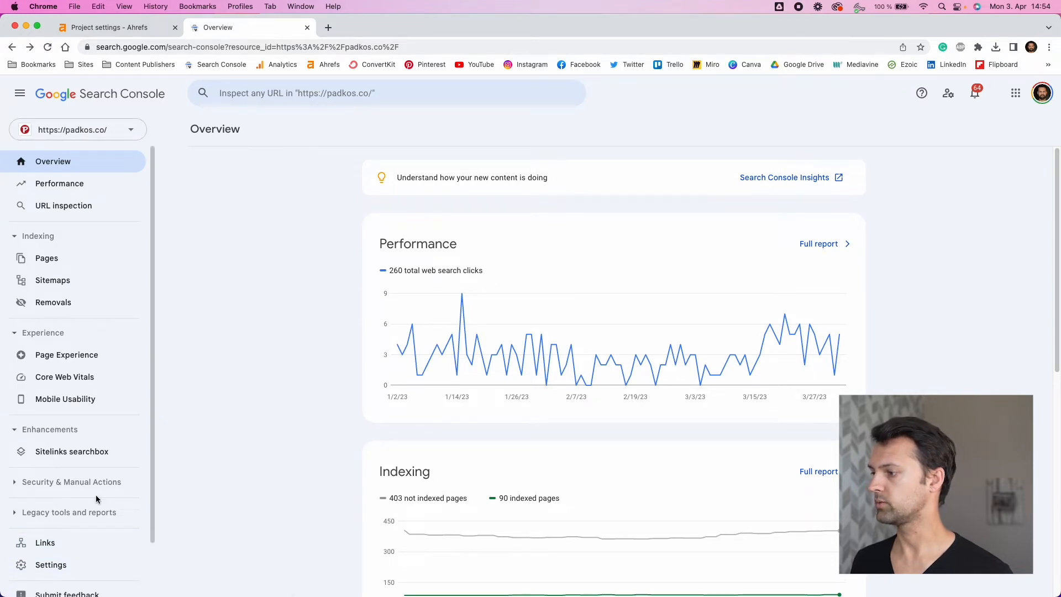
{"action": "left_click", "coordinate": [61, 566]}
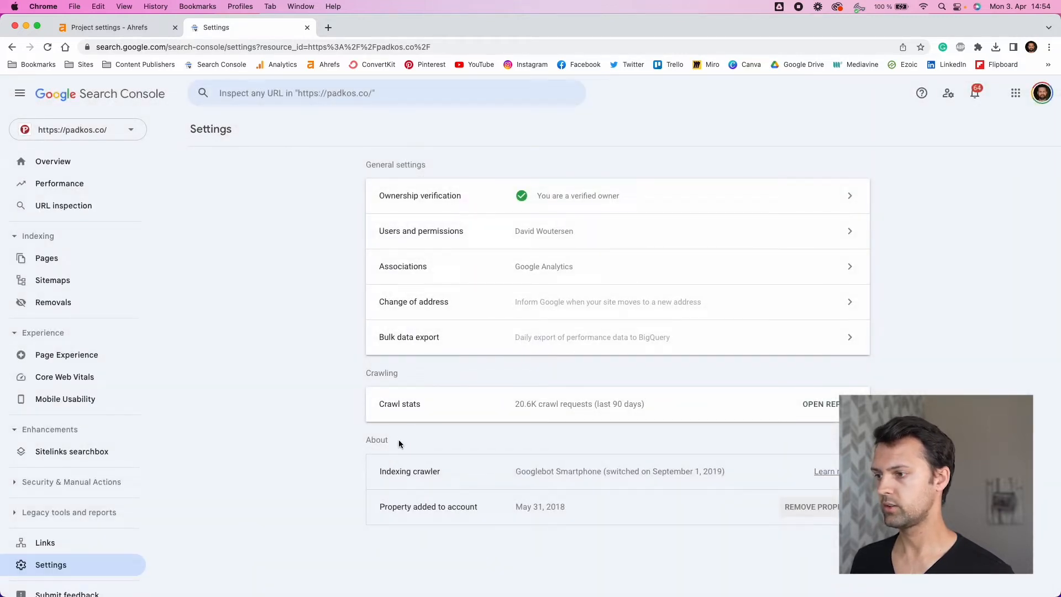
{"action": "left_click_drag", "start_coordinate": [380, 474], "coordinate": [450, 473]}
{"action": "left_click", "coordinate": [516, 471]}
{"action": "left_click_drag", "start_coordinate": [516, 472], "coordinate": [743, 481]}
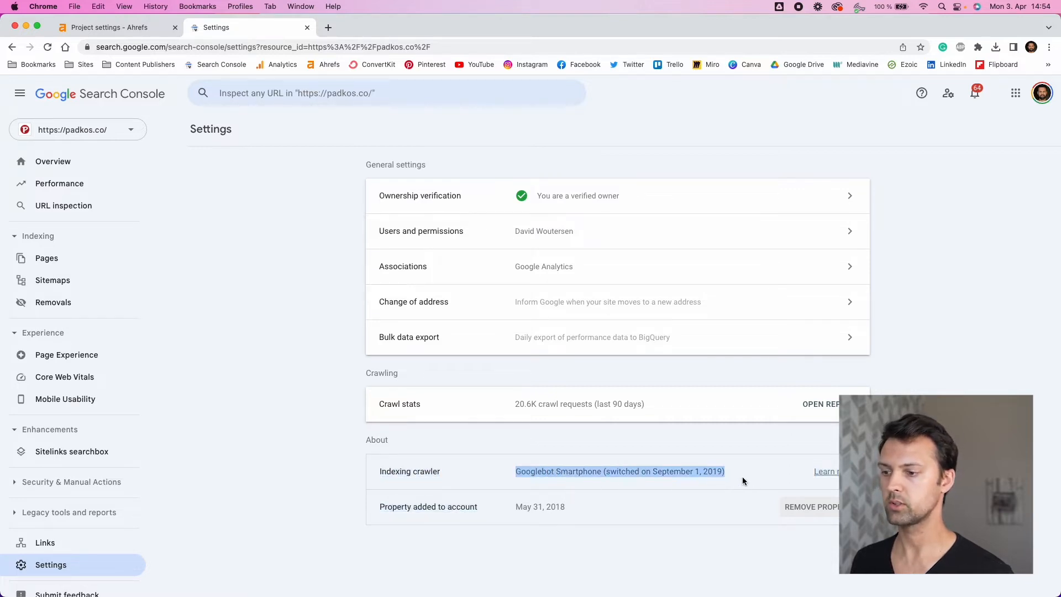
Return to the Ahrefs project settings, set the crawl's user agent to AhrefsSiteAudit (Mobile) and save the settings.
{"action": "left_click", "coordinate": [681, 481]}
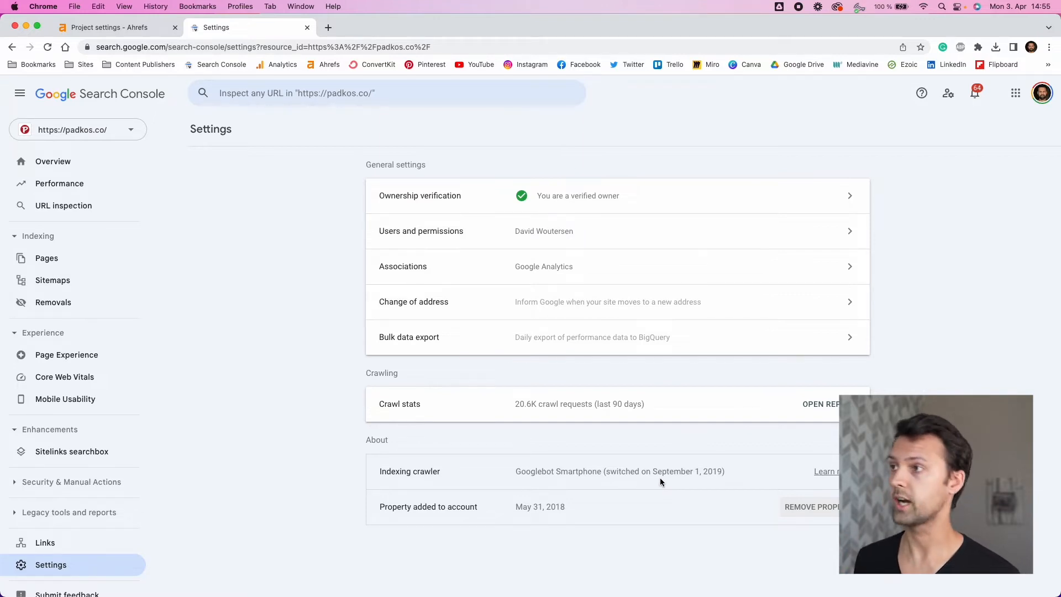
{"action": "left_click", "coordinate": [134, 29]}
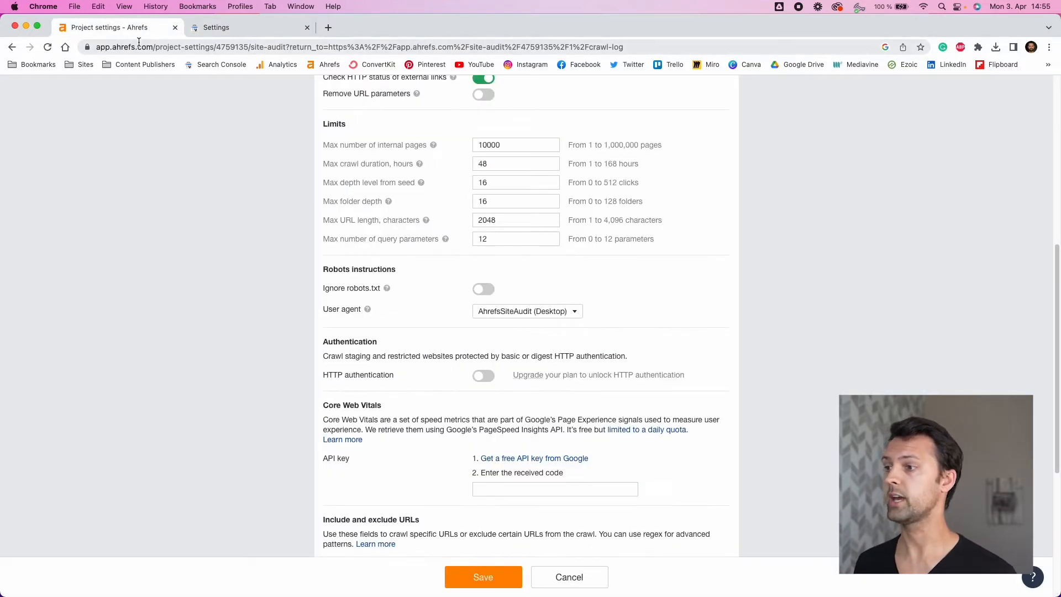
{"action": "left_click", "coordinate": [551, 313]}
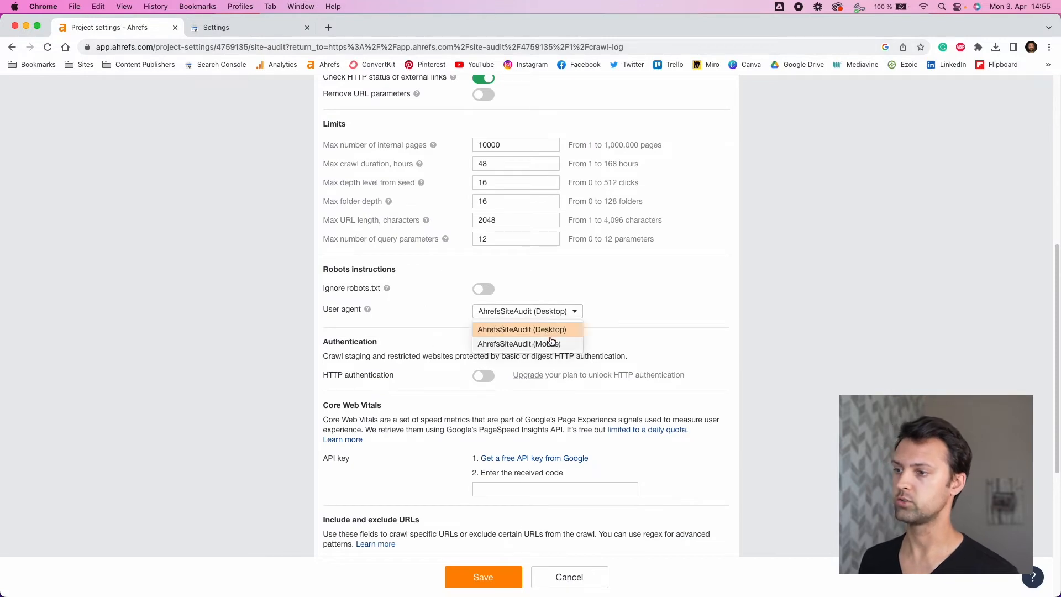
{"action": "left_click", "coordinate": [551, 345]}
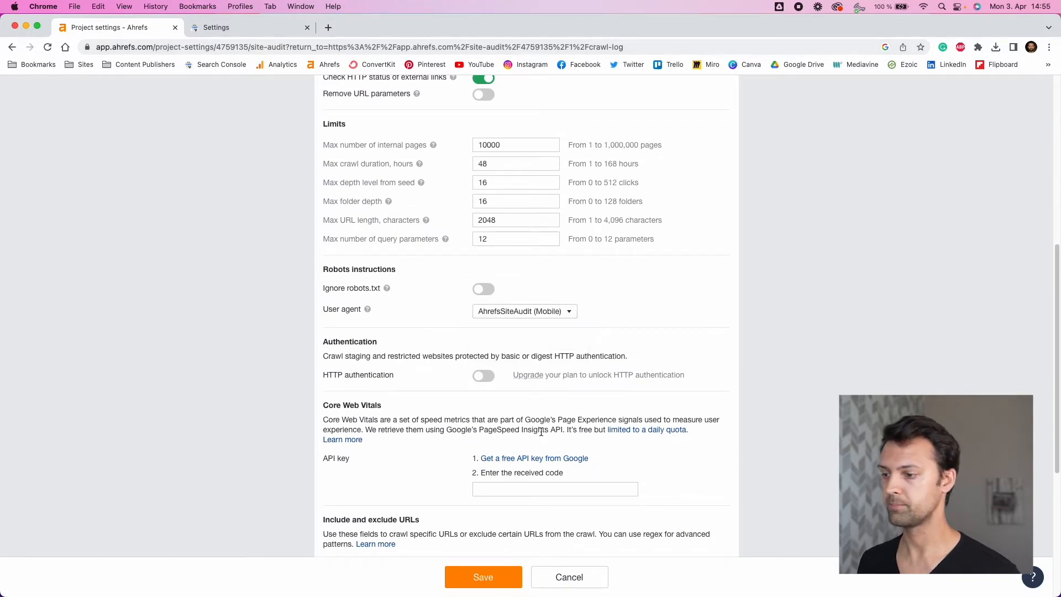
{"action": "left_click", "coordinate": [503, 576]}
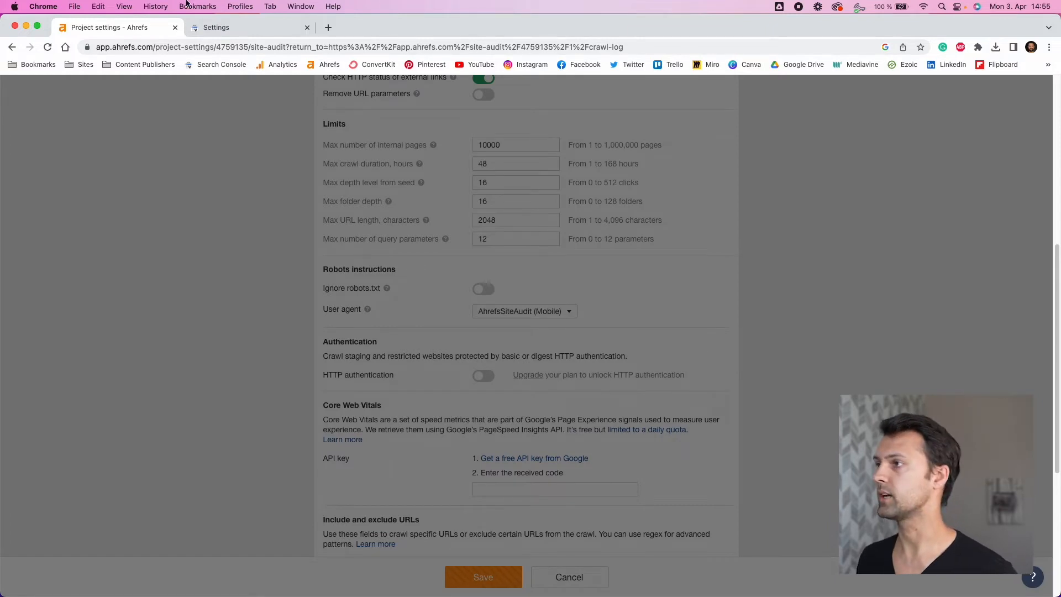
Switch to Google Search Console and check which indexing crawler the itruckedup.com property uses in its settings.
{"action": "left_click", "coordinate": [206, 26]}
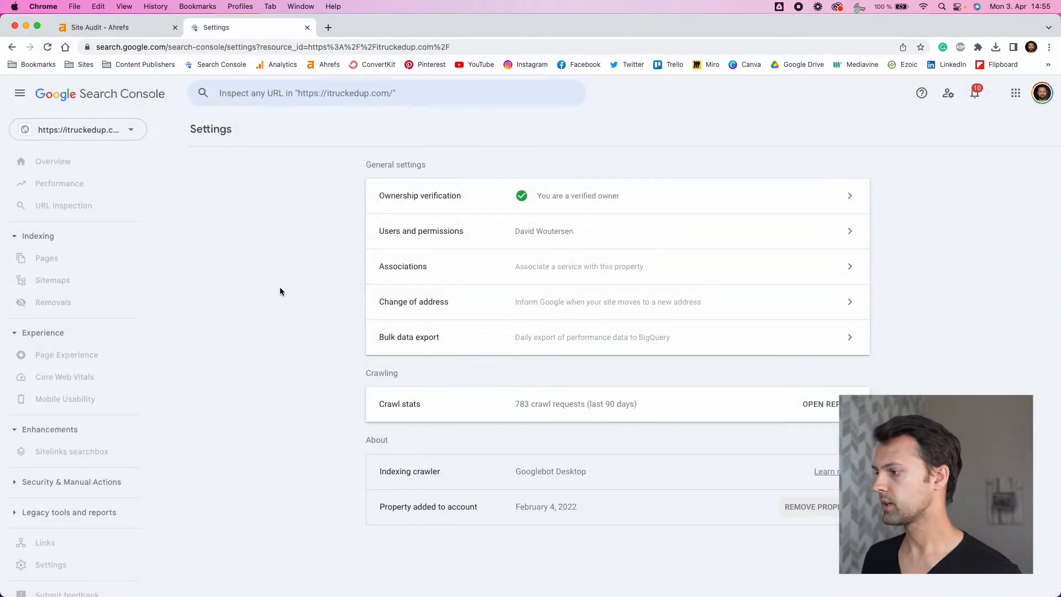
{"action": "left_click", "coordinate": [95, 168]}
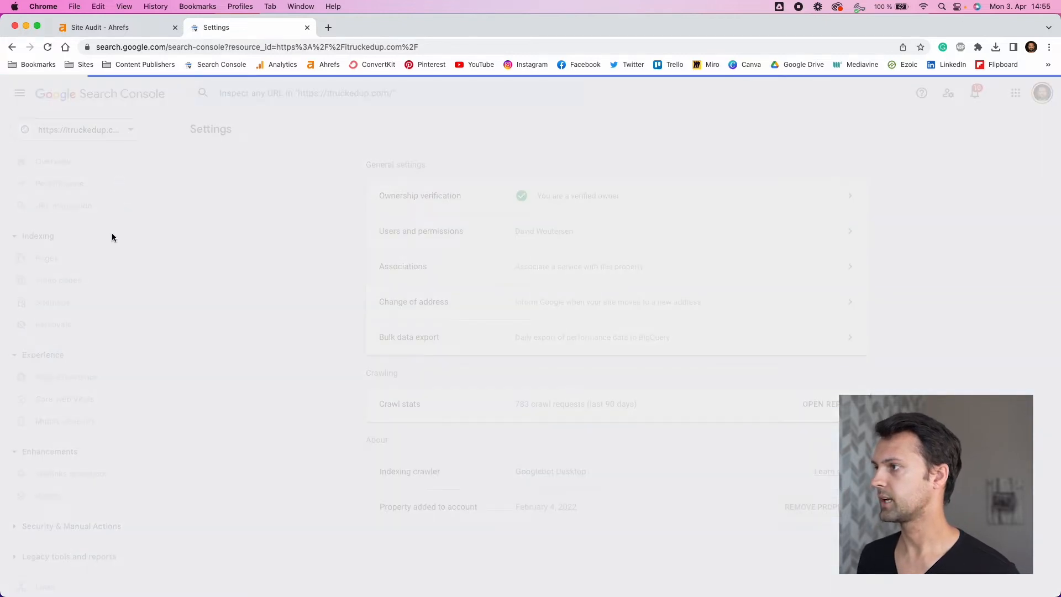
{"action": "scroll", "coordinate": [76, 508], "scroll_direction": "down", "scroll_amount": 3}
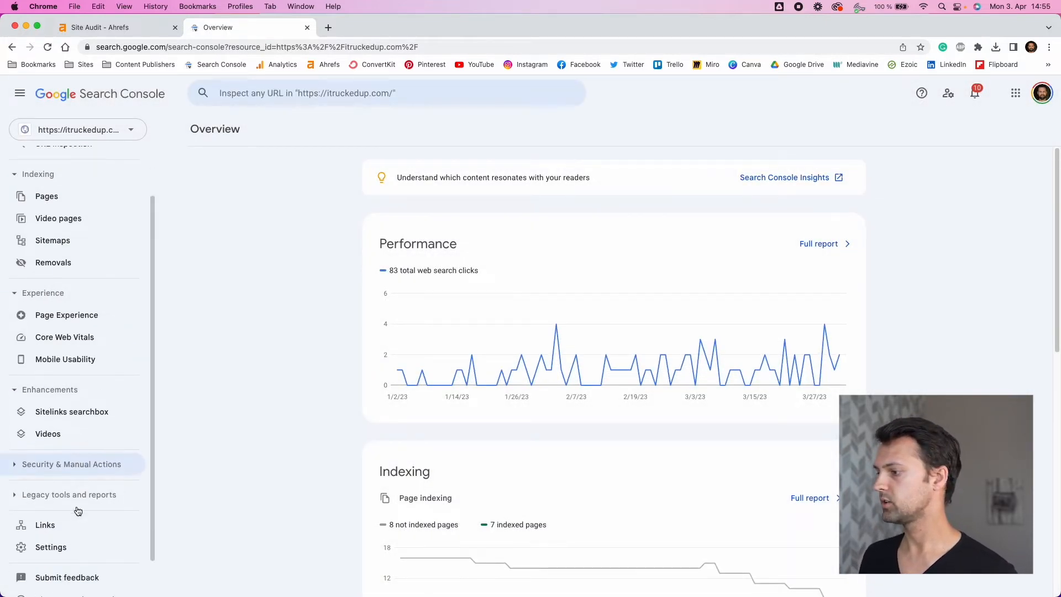
{"action": "left_click", "coordinate": [67, 507]}
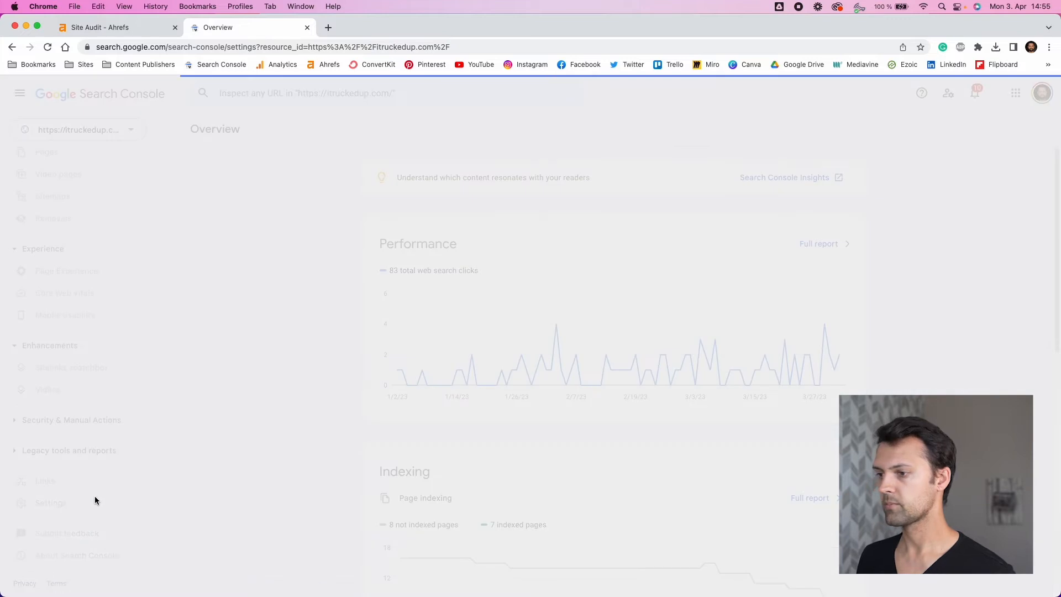
{"action": "left_click_drag", "start_coordinate": [364, 436], "coordinate": [596, 484]}
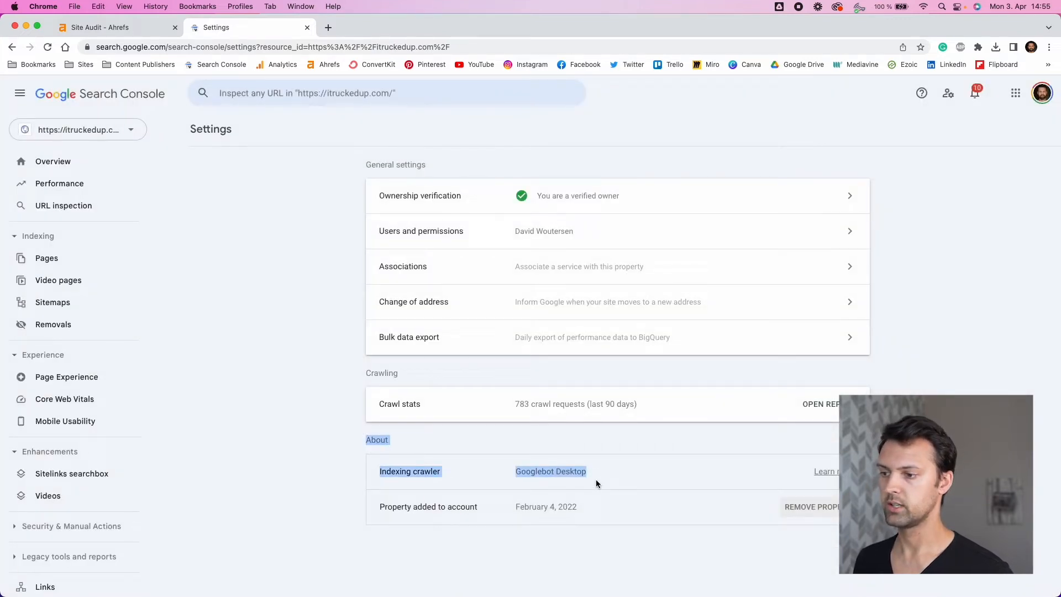
{"action": "left_click", "coordinate": [595, 481]}
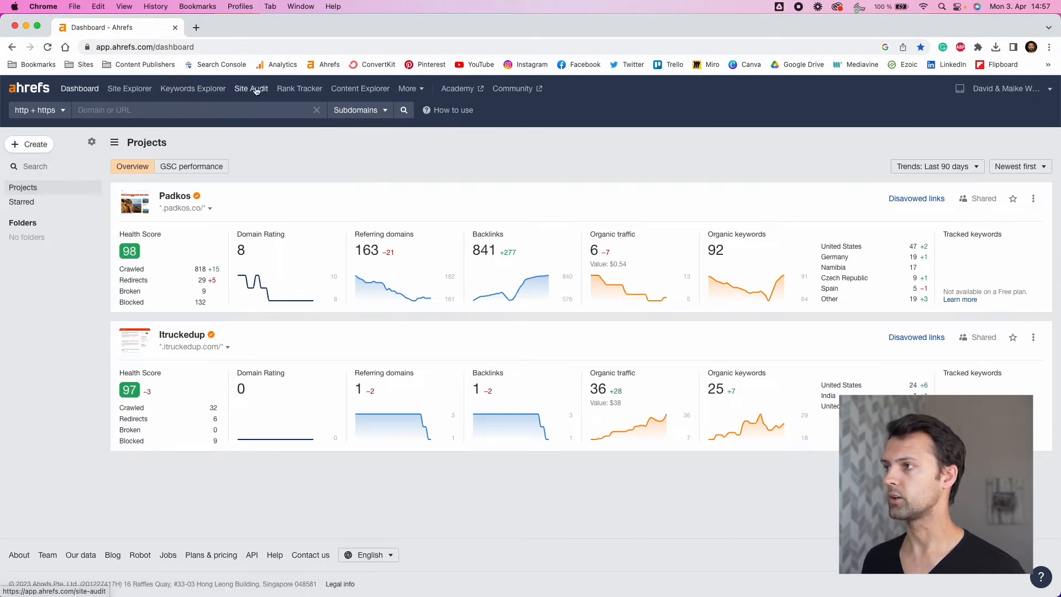
Open the Padkos site audit overview from the Ahrefs dashboard and show its segment choices.
{"action": "left_click", "coordinate": [169, 255]}
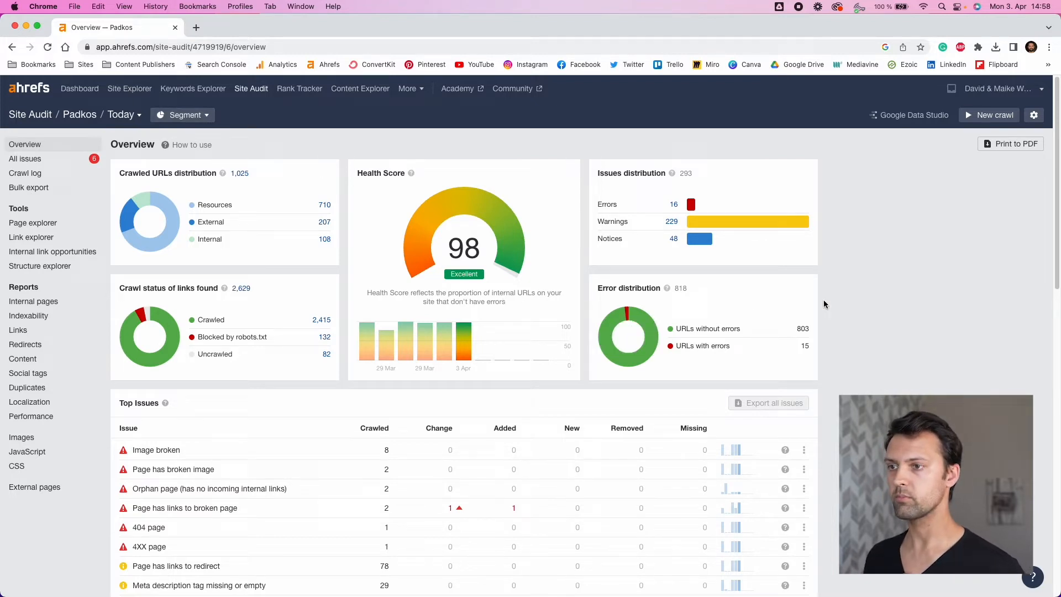
{"action": "left_click", "coordinate": [215, 115]}
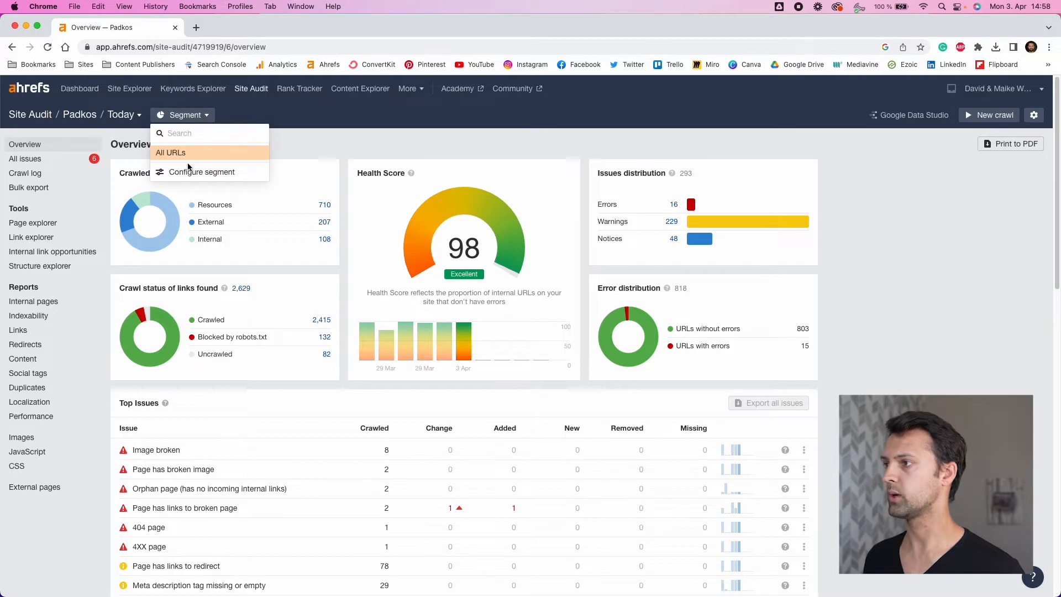
{"action": "left_click", "coordinate": [323, 149]}
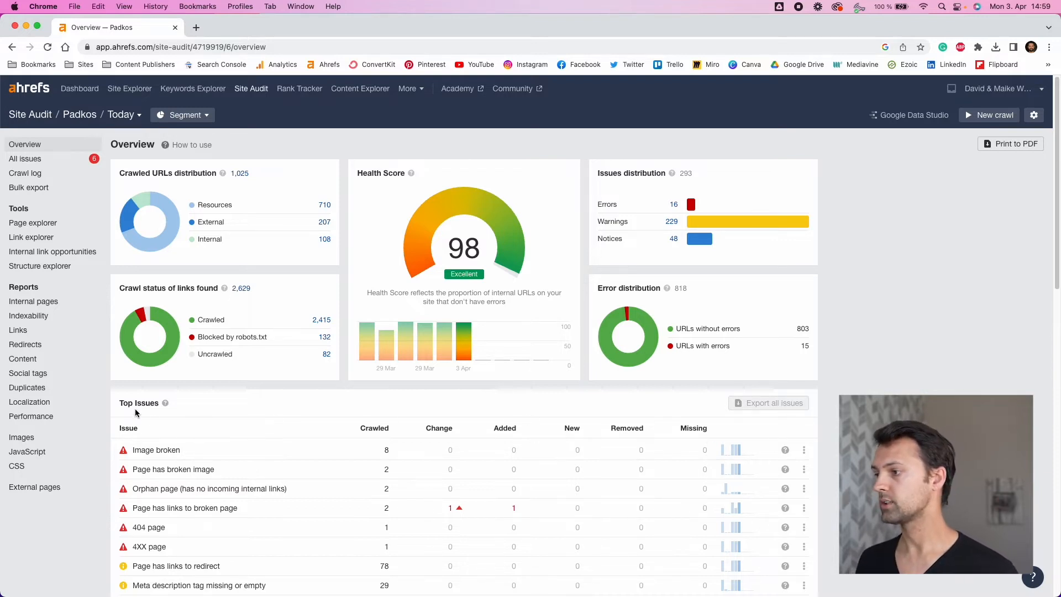
Review the top issues in the Padkos audit overview and look through the full list of actual issues.
{"action": "scroll", "coordinate": [244, 439], "scroll_direction": "down", "scroll_amount": 1}
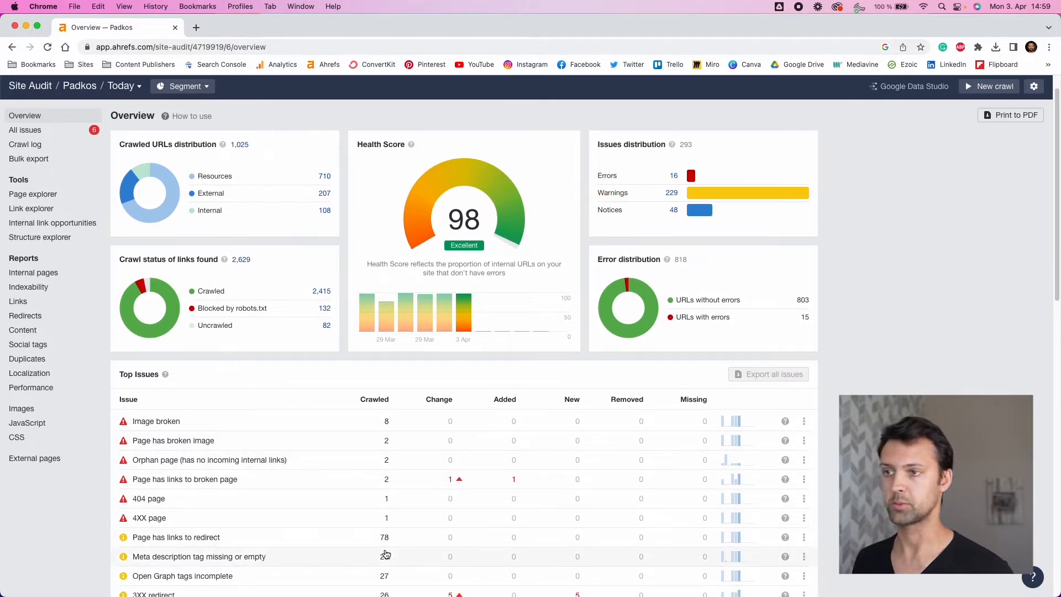
{"action": "scroll", "coordinate": [385, 556], "scroll_direction": "down", "scroll_amount": 1}
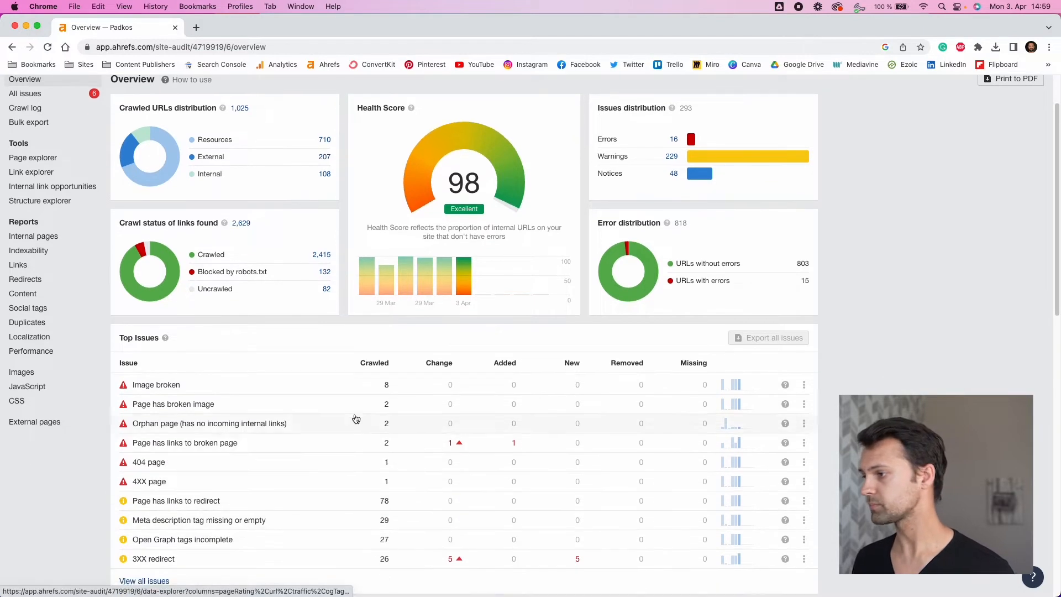
{"action": "scroll", "coordinate": [343, 393], "scroll_direction": "down", "scroll_amount": 1}
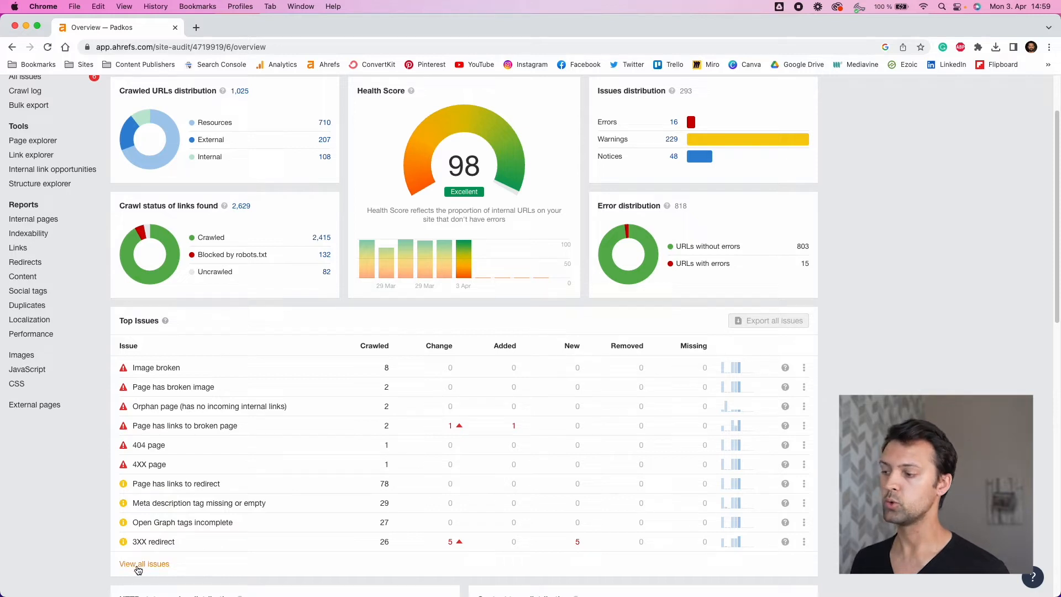
{"action": "left_click", "coordinate": [155, 568]}
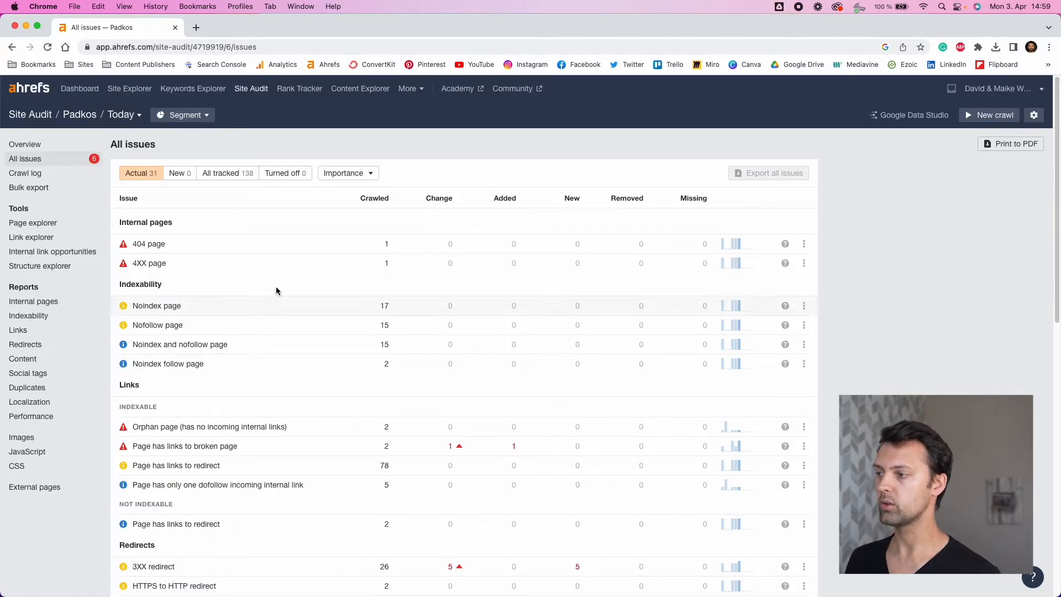
{"action": "scroll", "coordinate": [289, 357], "scroll_direction": "down", "scroll_amount": 8}
{"action": "scroll", "coordinate": [313, 362], "scroll_direction": "down", "scroll_amount": 6}
{"action": "scroll", "coordinate": [267, 360], "scroll_direction": "up", "scroll_amount": 15}
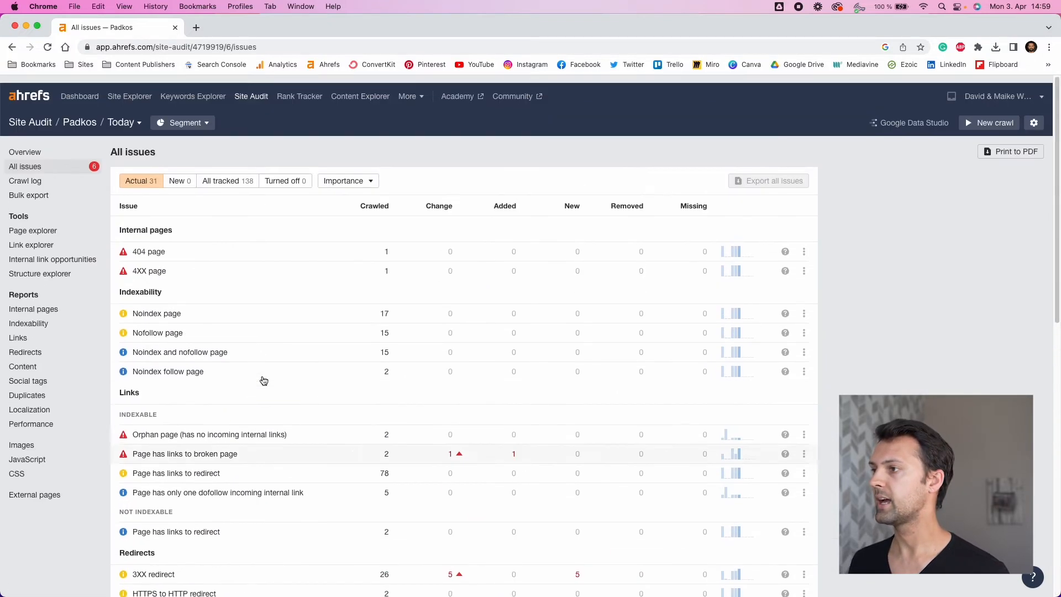
List all tracked issues of the Padkos audit and look through their categories.
{"action": "left_click", "coordinate": [221, 174]}
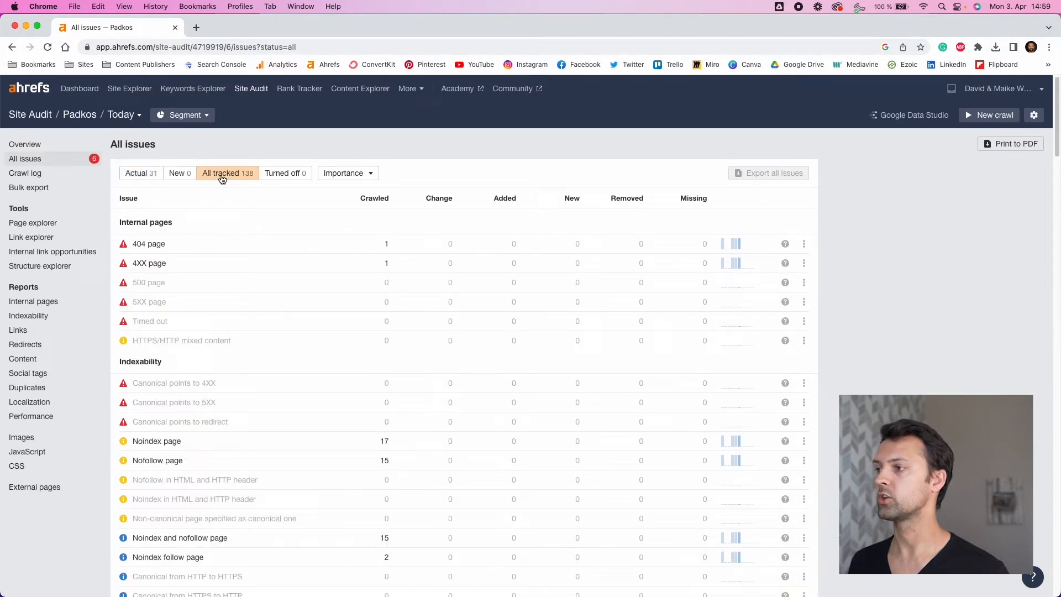
{"action": "scroll", "coordinate": [409, 338], "scroll_direction": "down", "scroll_amount": 3}
{"action": "scroll", "coordinate": [426, 334], "scroll_direction": "down", "scroll_amount": 10}
{"action": "scroll", "coordinate": [405, 359], "scroll_direction": "down", "scroll_amount": 12}
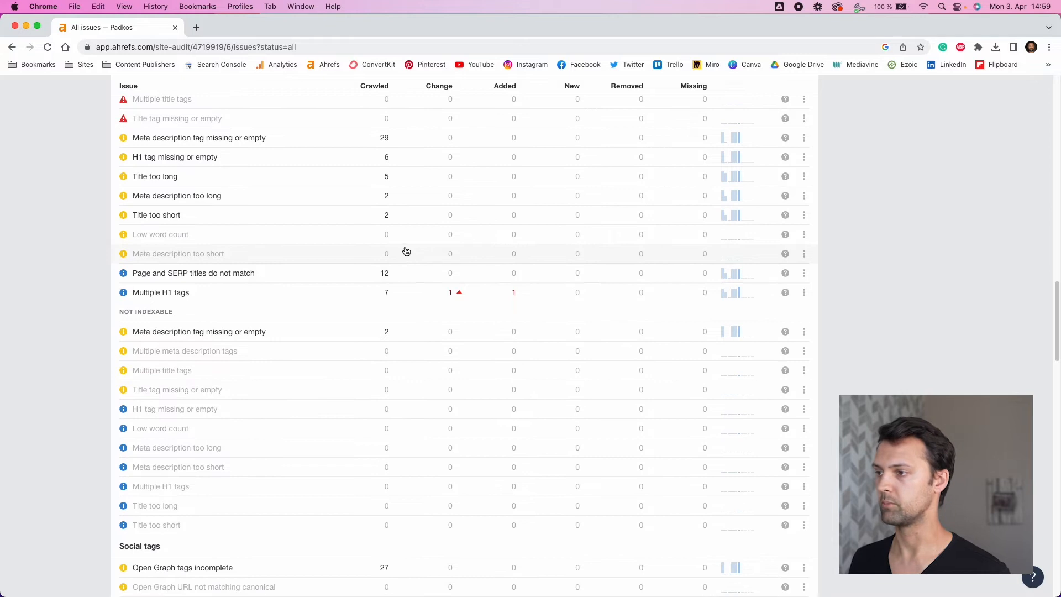
{"action": "scroll", "coordinate": [406, 252], "scroll_direction": "up", "scroll_amount": 15}
{"action": "scroll", "coordinate": [406, 284], "scroll_direction": "up", "scroll_amount": 20}
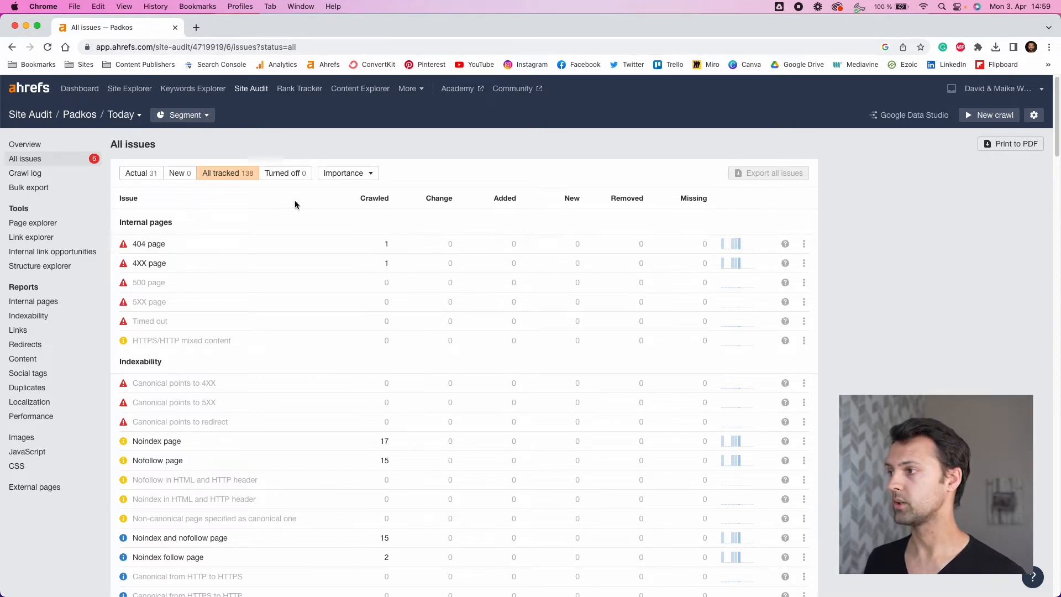
Read the issue details and the fix instructions for the 404 page issue under Internal pages.
{"action": "left_click", "coordinate": [785, 244]}
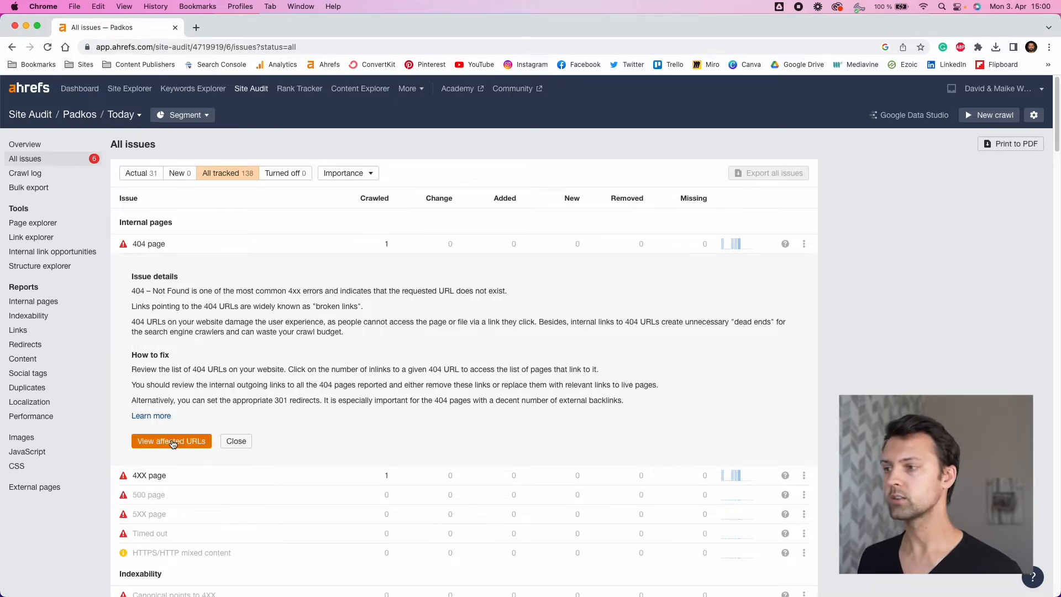
{"action": "left_click", "coordinate": [242, 443]}
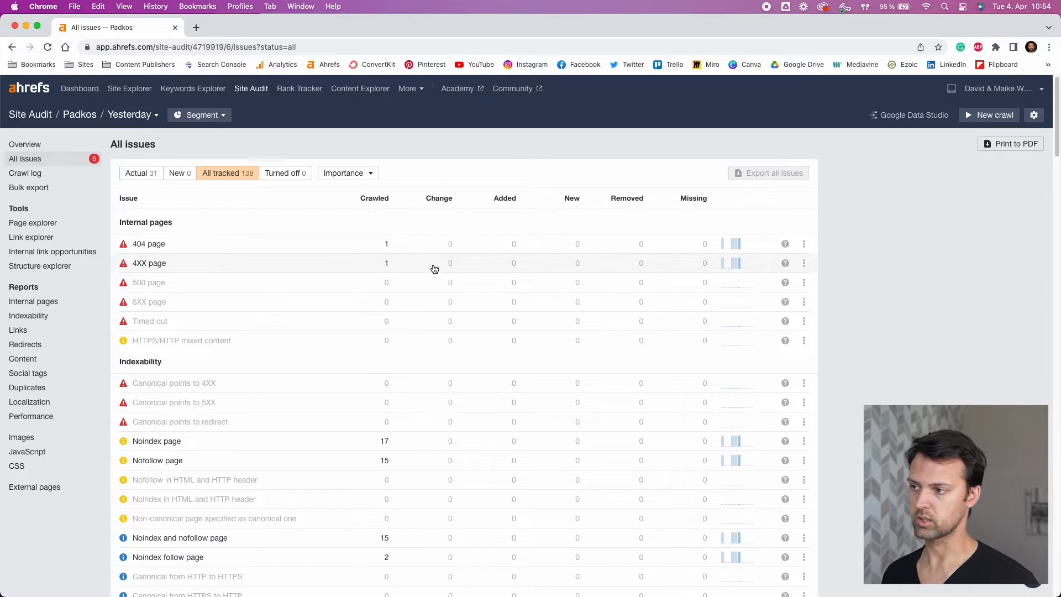
{"action": "left_click_drag", "start_coordinate": [382, 244], "coordinate": [396, 249]}
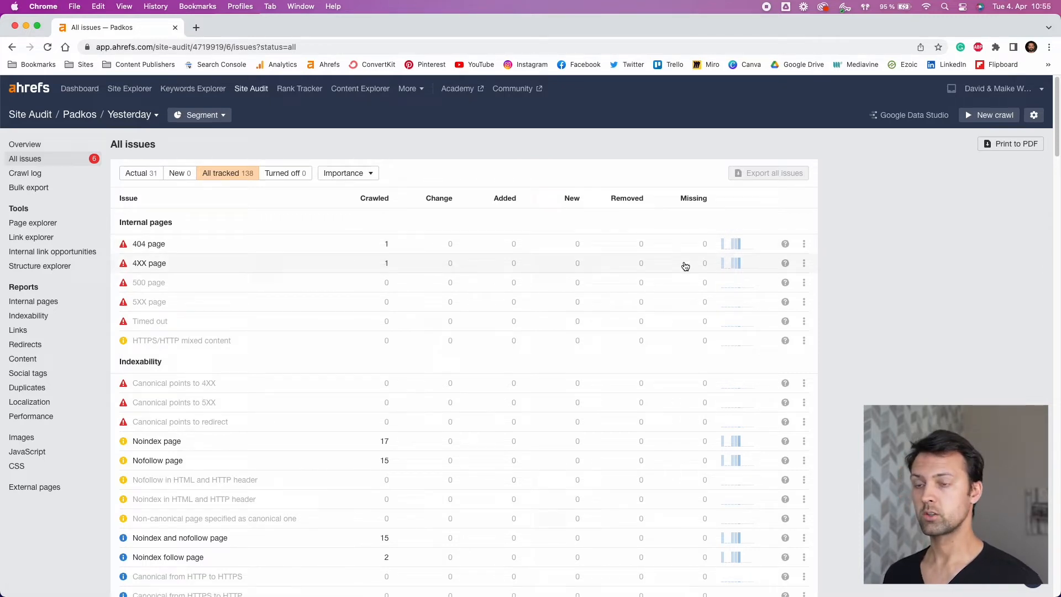
{"action": "left_click", "coordinate": [786, 245]}
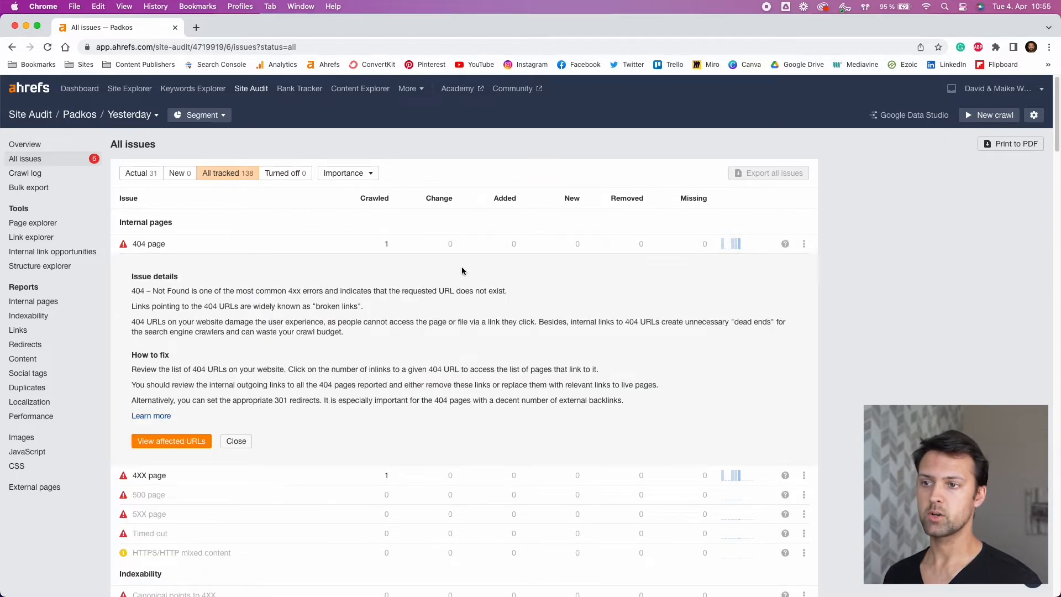
{"action": "left_click_drag", "start_coordinate": [130, 273], "coordinate": [360, 339]}
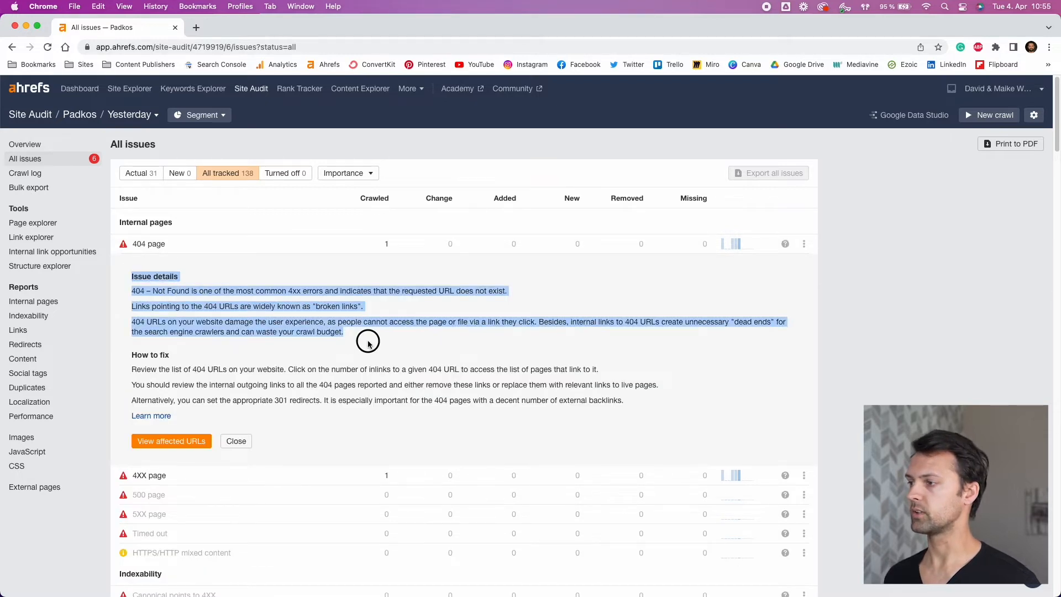
{"action": "left_click", "coordinate": [222, 371]}
{"action": "left_click_drag", "start_coordinate": [133, 352], "coordinate": [181, 360]}
{"action": "left_click", "coordinate": [181, 383]}
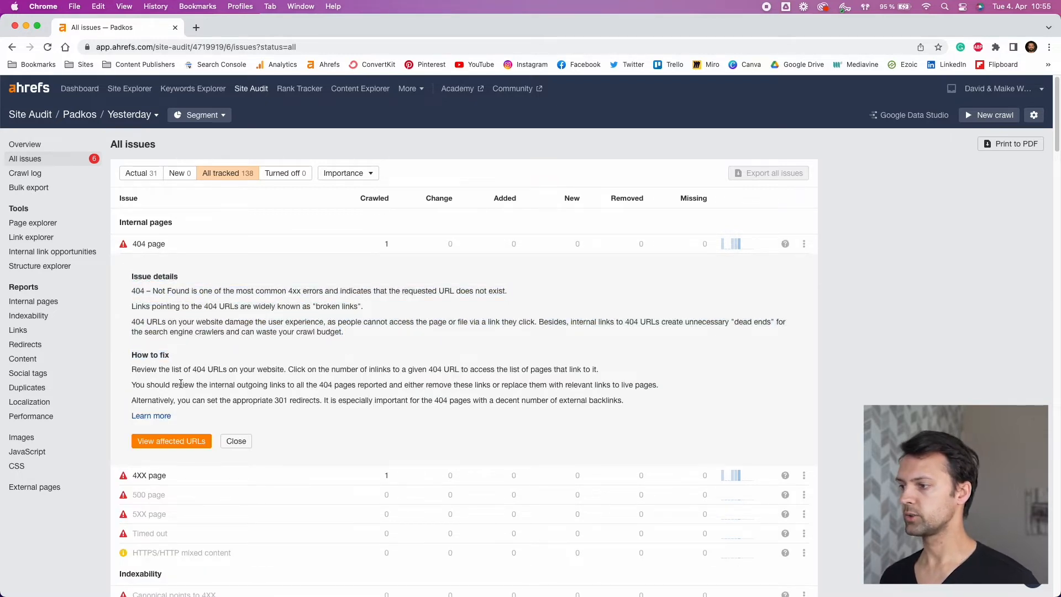
List the URLs affected by the 404 page issue and show all inlinks of the broken best-places-to-visit-in-tuscany URL.
{"action": "left_click", "coordinate": [187, 440]}
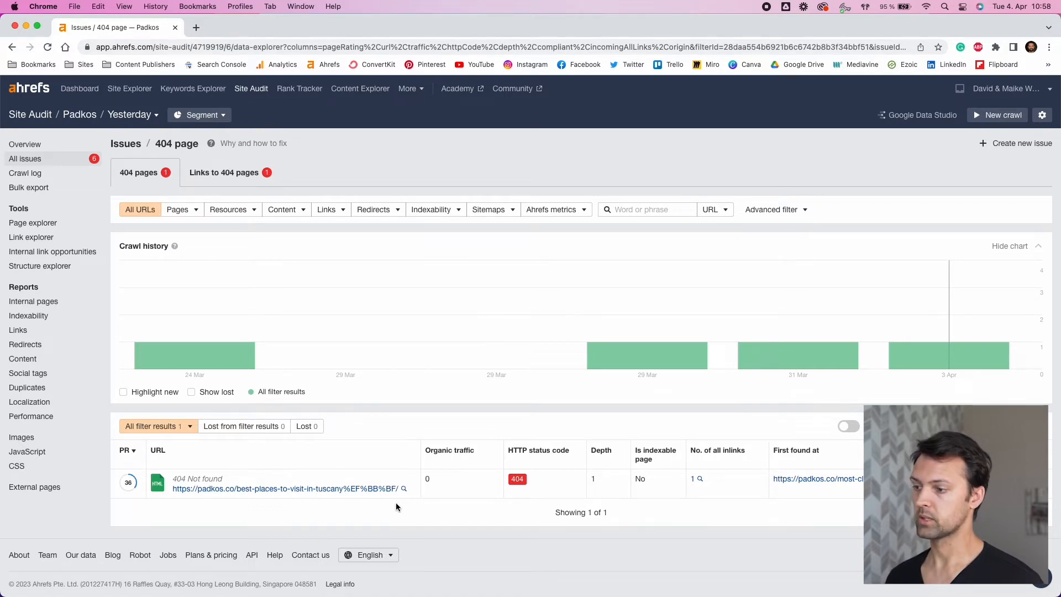
{"action": "left_click", "coordinate": [368, 491]}
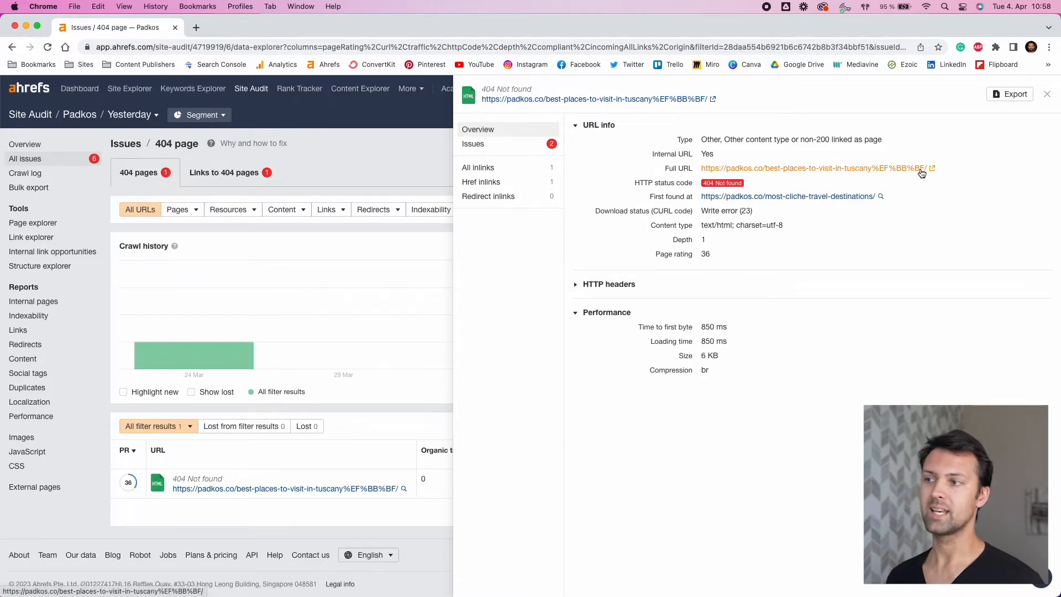
{"action": "left_click", "coordinate": [497, 170]}
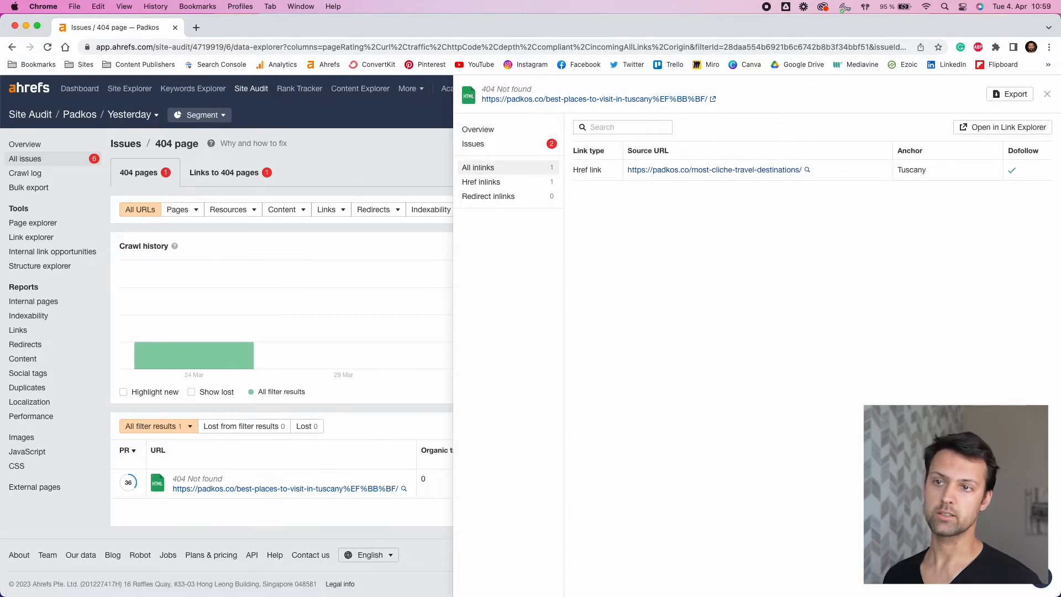
Check the inlink's anchor text and open its source page, padkos.co/most-cliche-travel-destinations, on the live site.
{"action": "left_click_drag", "start_coordinate": [895, 171], "coordinate": [942, 175]}
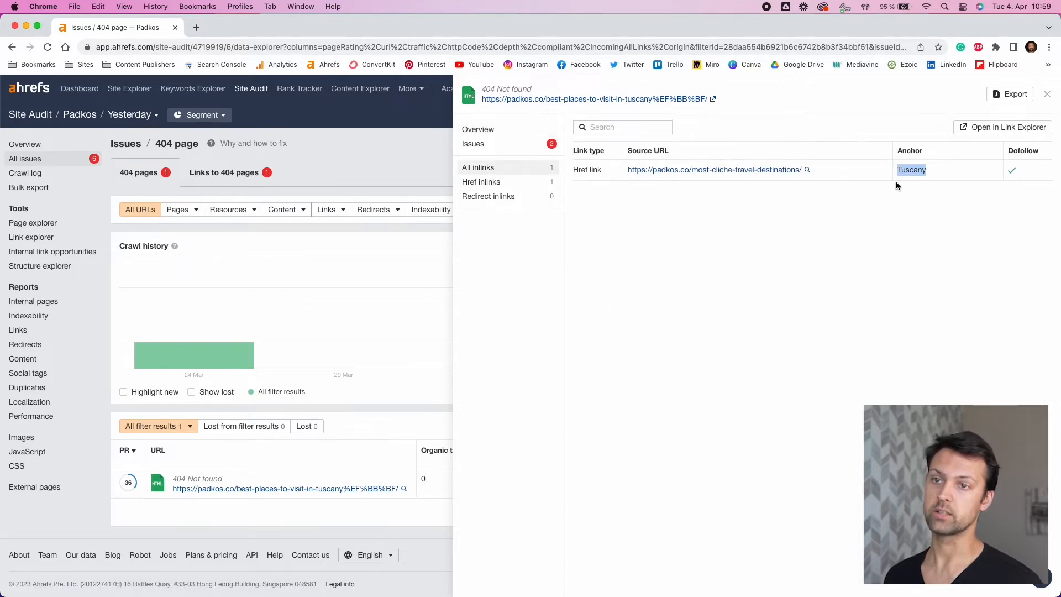
{"action": "left_click", "coordinate": [848, 179]}
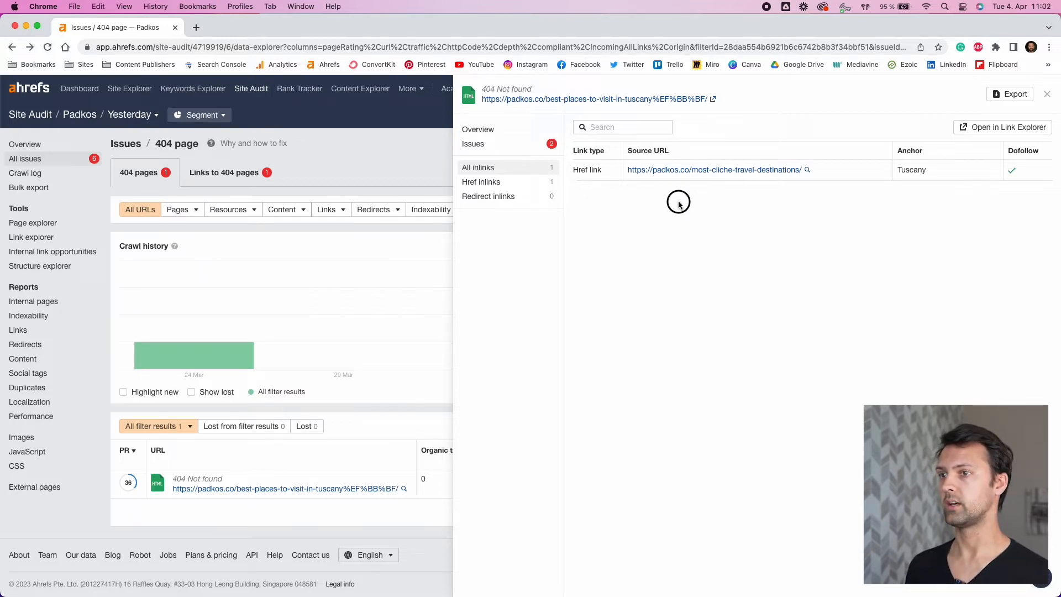
{"action": "left_click", "coordinate": [706, 170]}
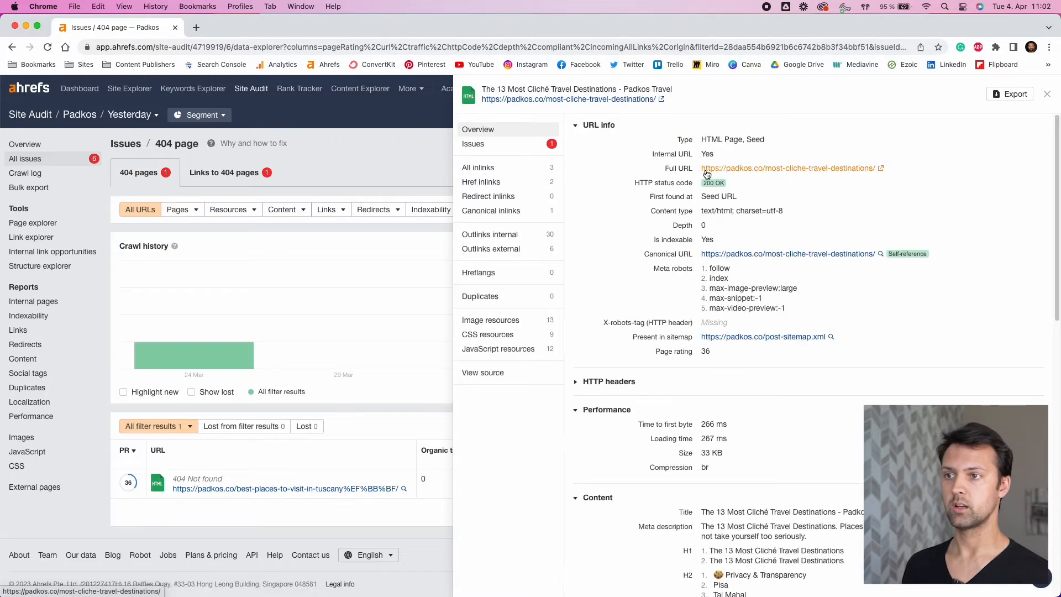
{"action": "left_click", "coordinate": [881, 170]}
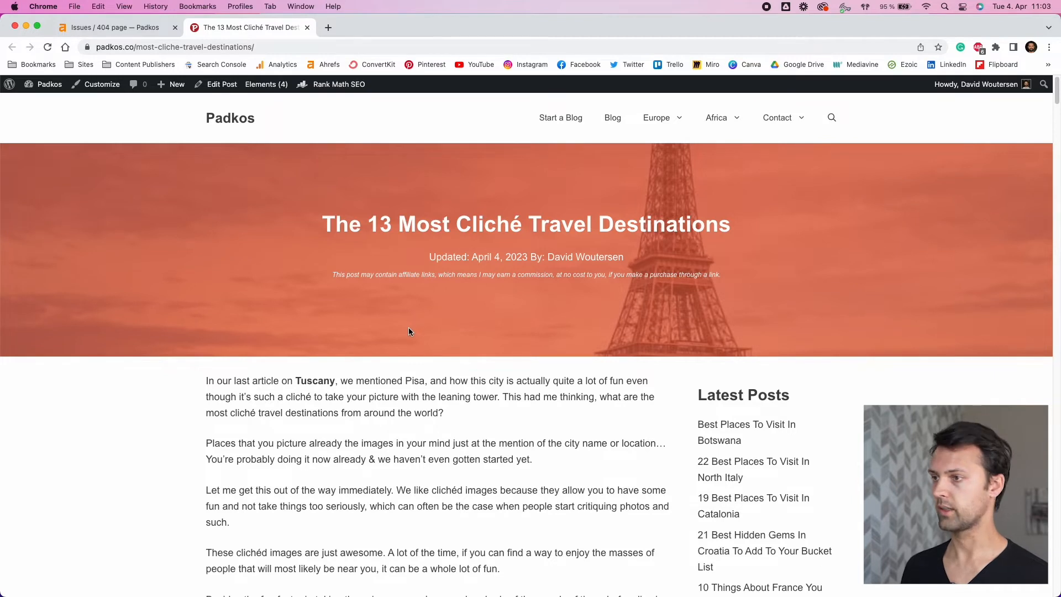
Search the article for "tuscany" to locate the broken link and recheck the inlink's anchor text in the audit.
{"action": "scroll", "coordinate": [409, 330], "scroll_direction": "down", "scroll_amount": 1}
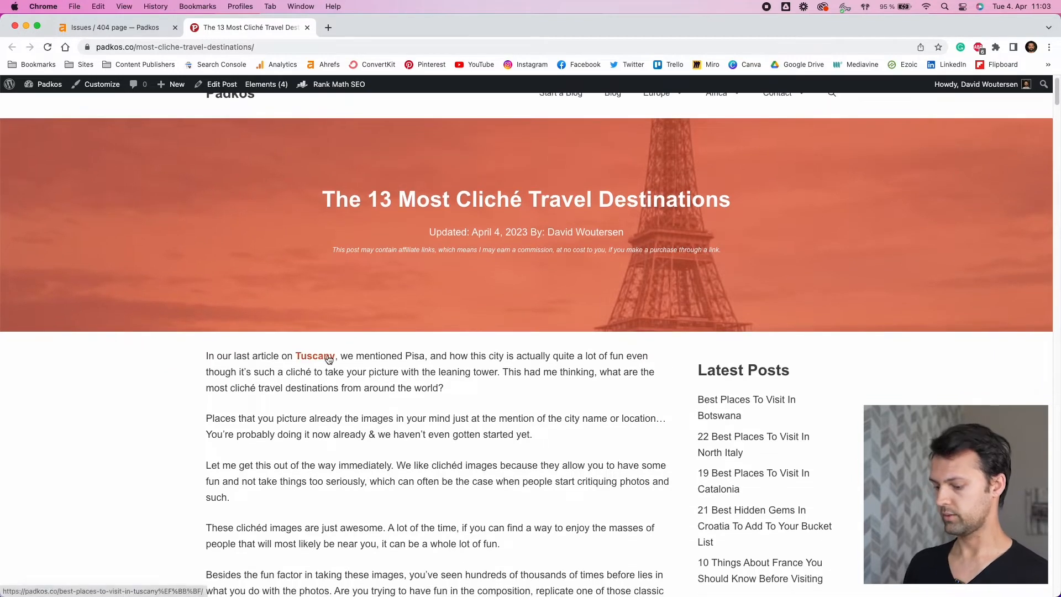
{"action": "key", "text": "super+f"}
{"action": "type", "text": "tuscany"}
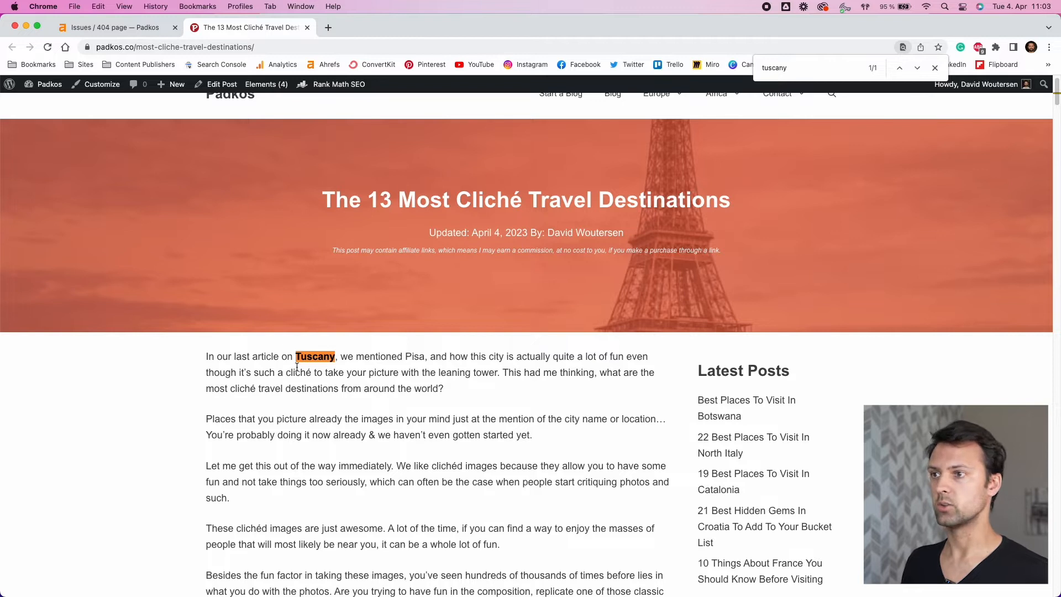
{"action": "left_click", "coordinate": [138, 28]}
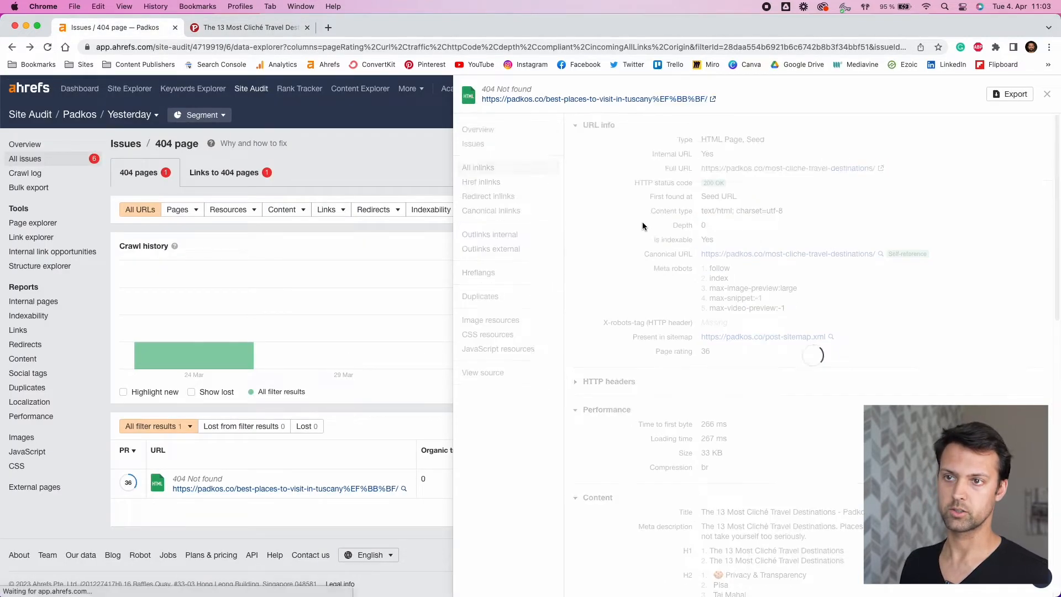
{"action": "left_click_drag", "start_coordinate": [899, 171], "coordinate": [945, 172]}
{"action": "left_click", "coordinate": [931, 172]}
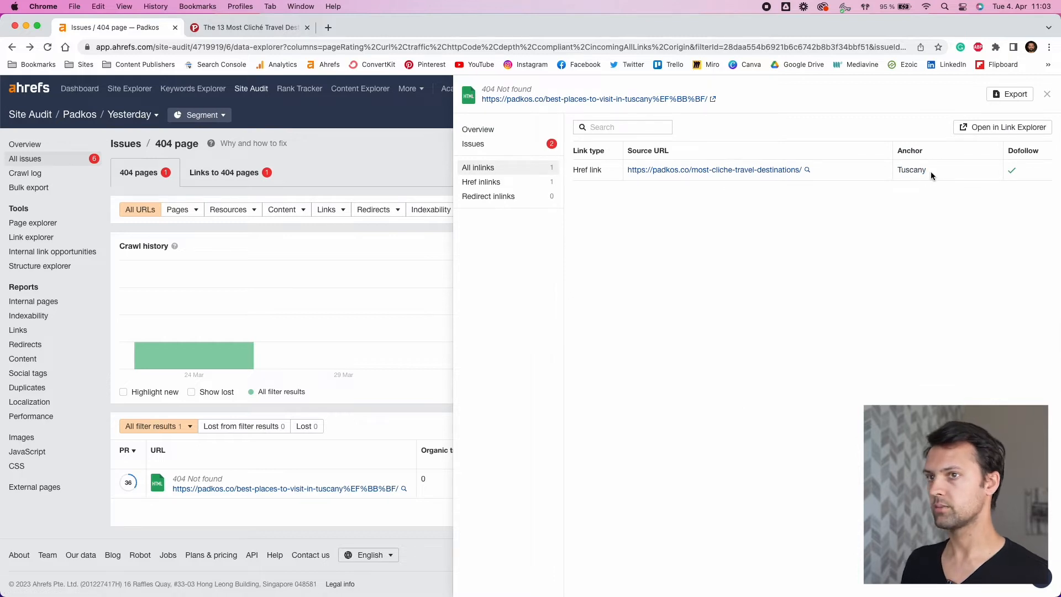
Follow the Tuscany link in the article's opening sentence to test it and return to the article.
{"action": "left_click", "coordinate": [252, 28]}
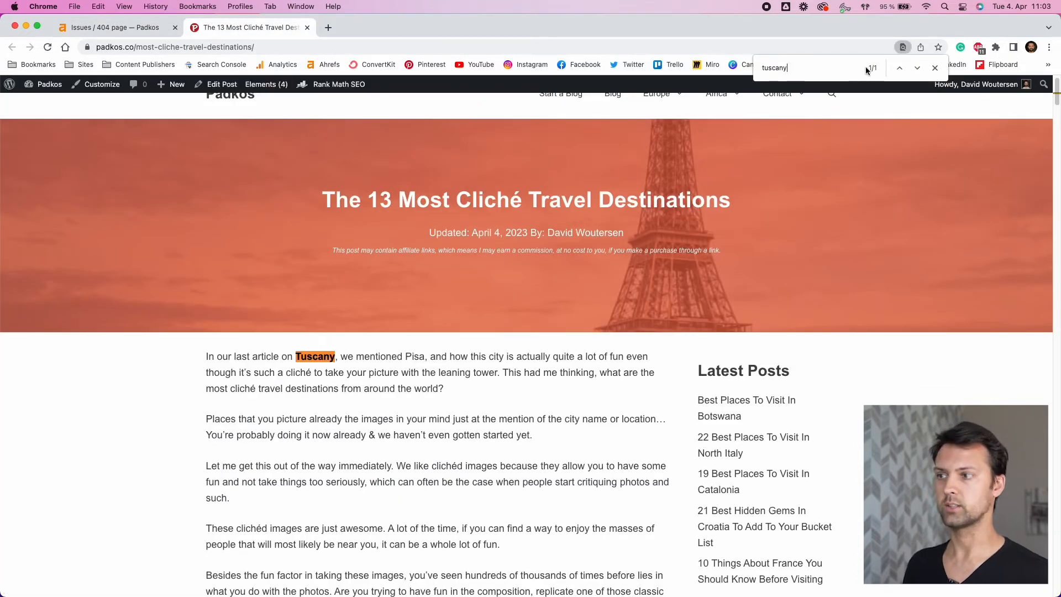
{"action": "left_click", "coordinate": [319, 359]}
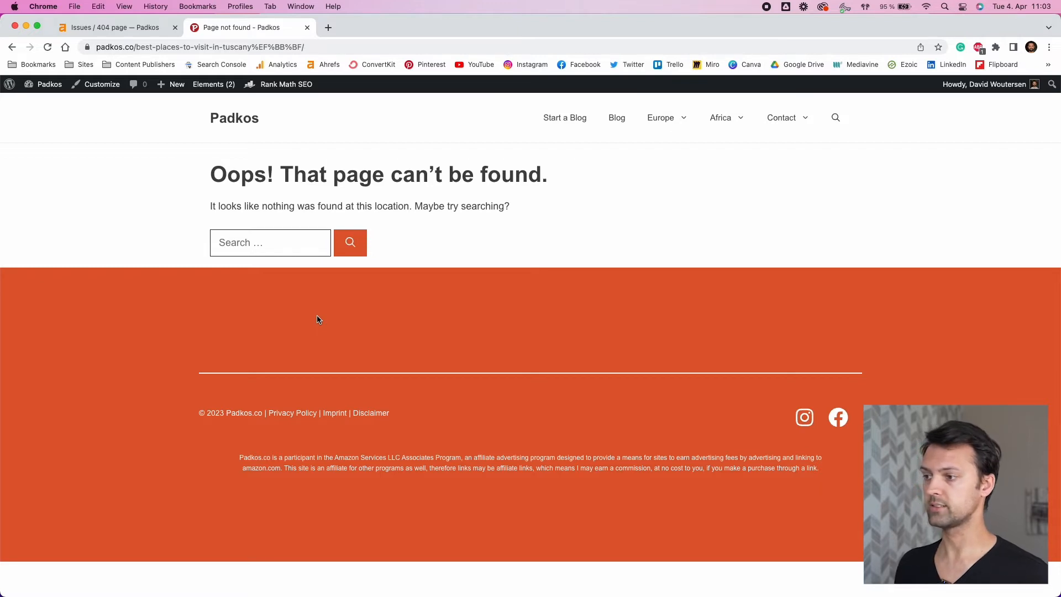
{"action": "key", "text": "super+r"}
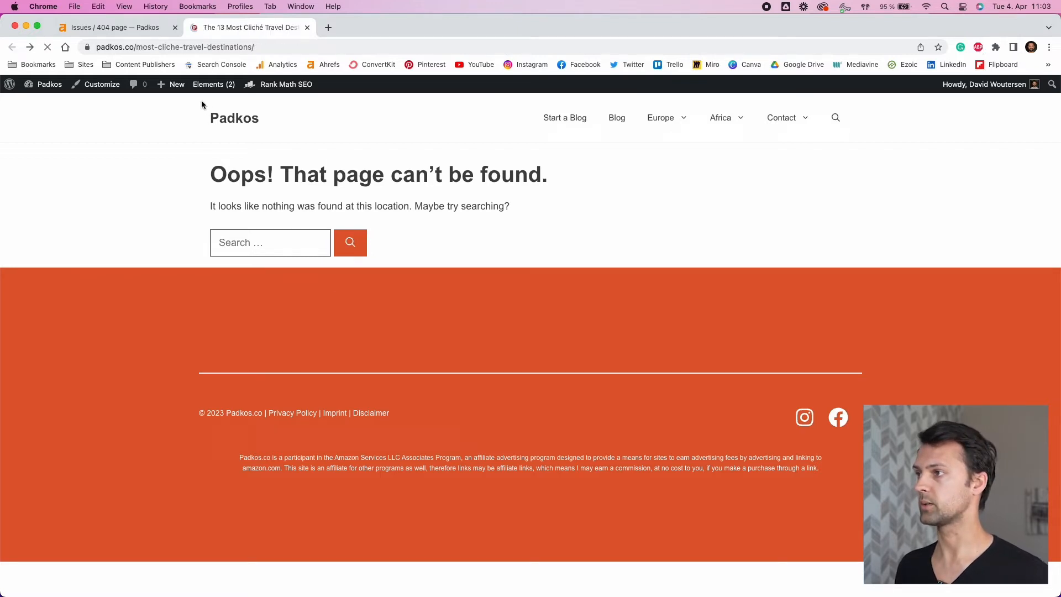
{"action": "left_click", "coordinate": [237, 84]}
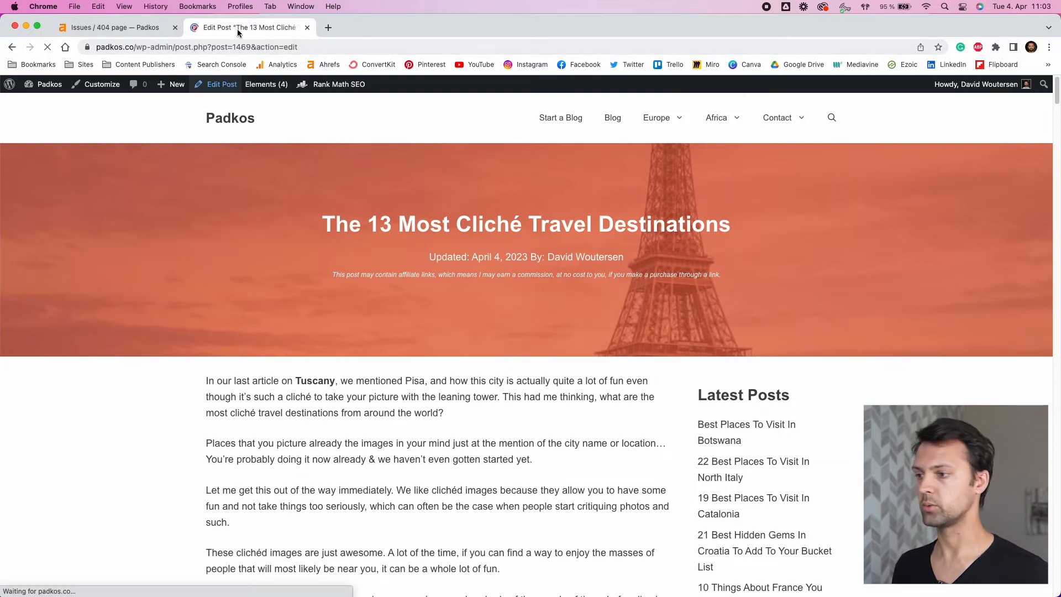
{"action": "mouse_move", "coordinate": [242, 114]}
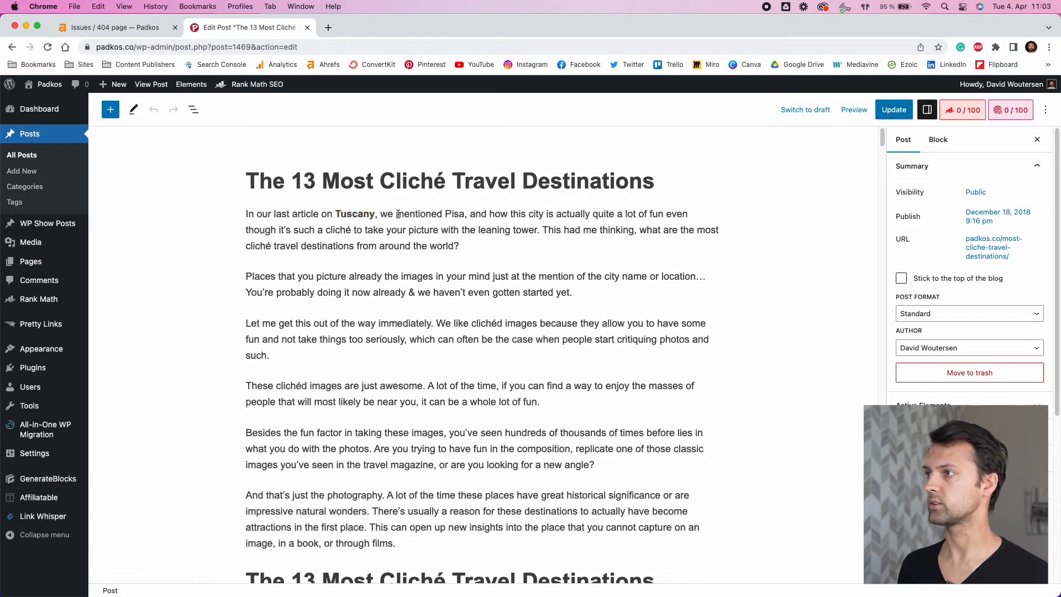
{"action": "left_click", "coordinate": [353, 217]}
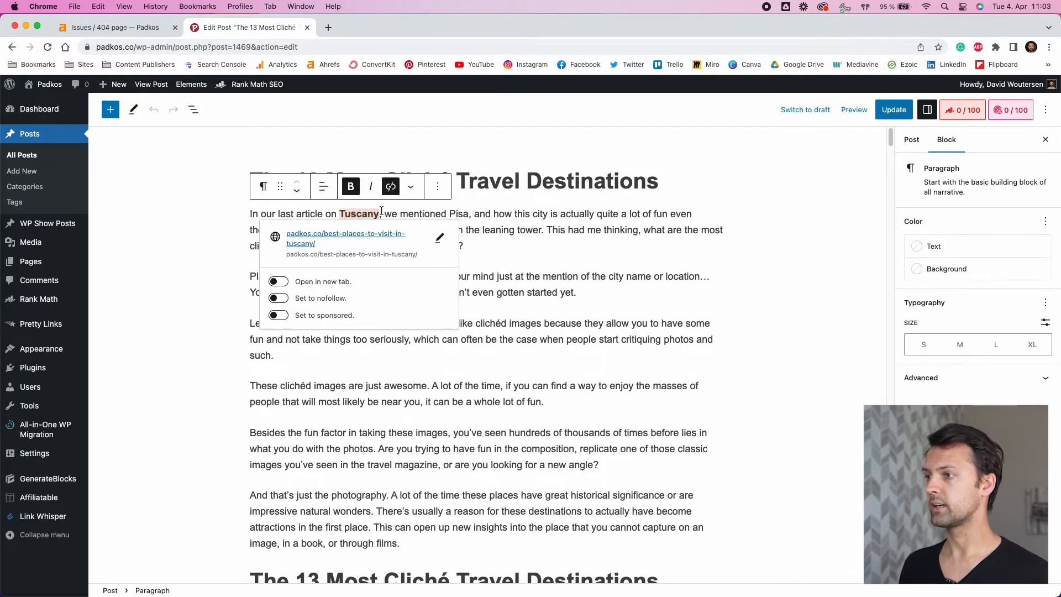
{"action": "left_click", "coordinate": [440, 241]}
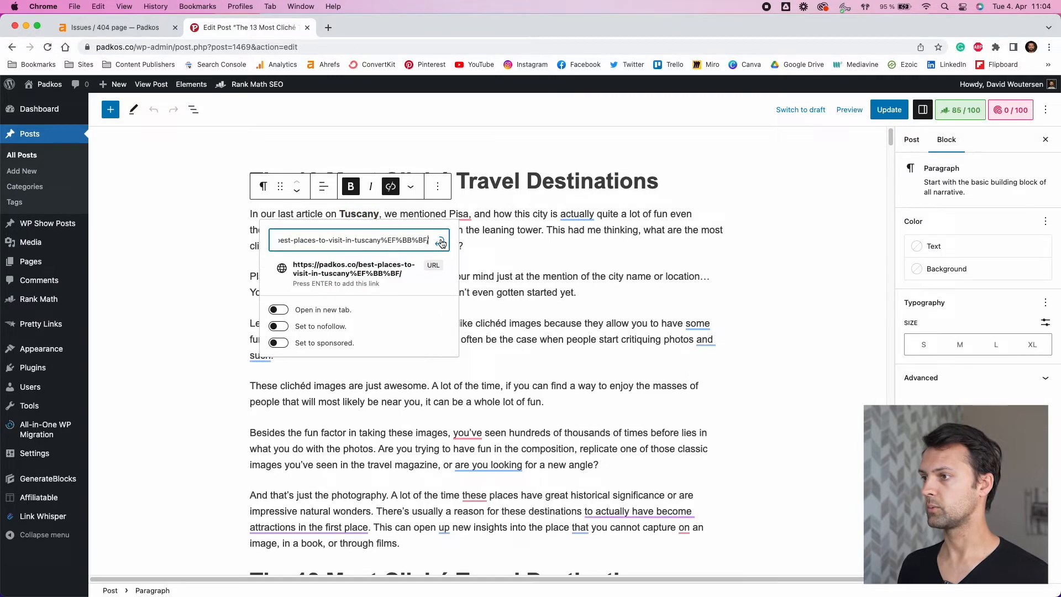
{"action": "left_click", "coordinate": [382, 242]}
{"action": "left_click_drag", "start_coordinate": [383, 242], "coordinate": [433, 242]}
{"action": "key", "text": "BackSpace"}
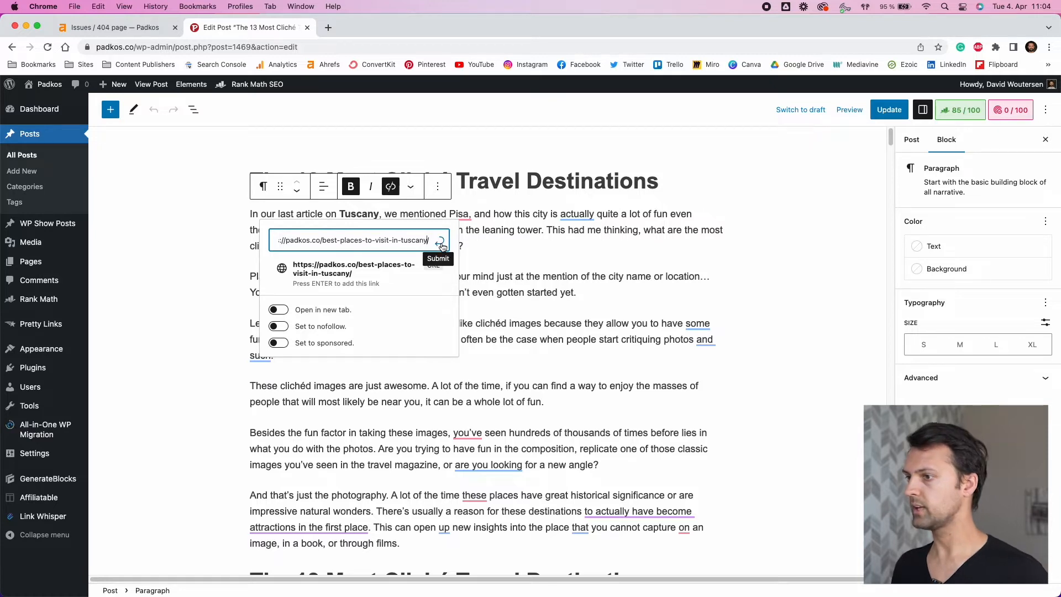
{"action": "left_click", "coordinate": [440, 243]}
Test the corrected Tuscany link in a separate tab and update the post.
{"action": "left_click", "coordinate": [362, 211]}
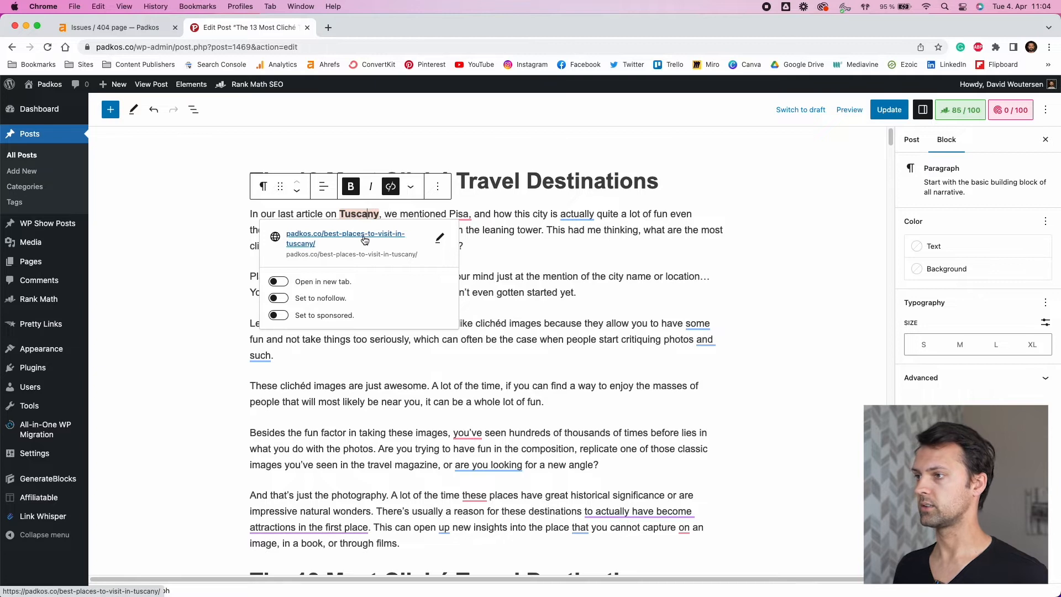
{"action": "left_click", "coordinate": [392, 237]}
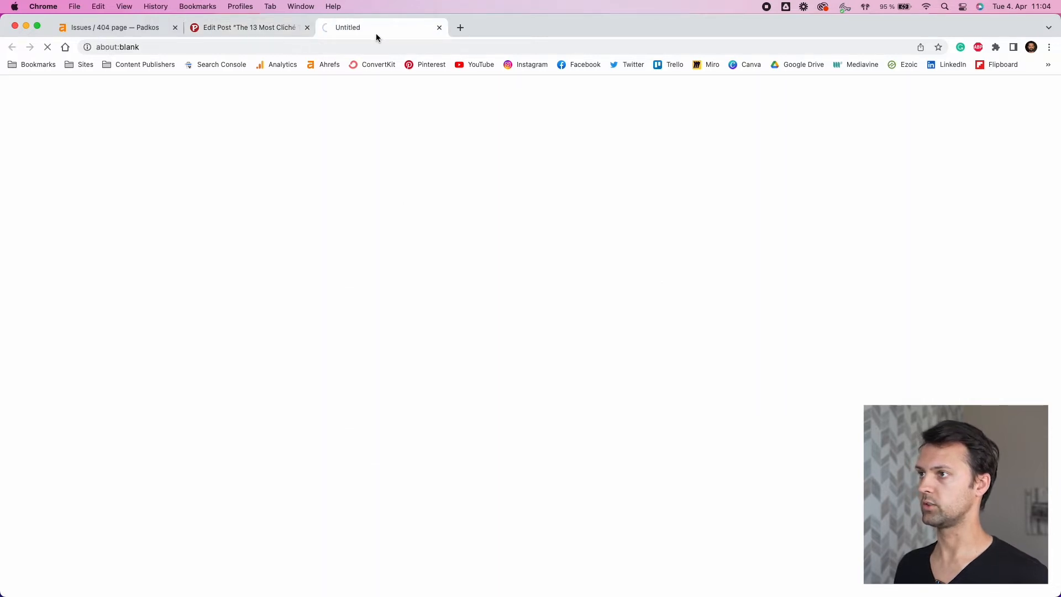
{"action": "key", "text": "super+w"}
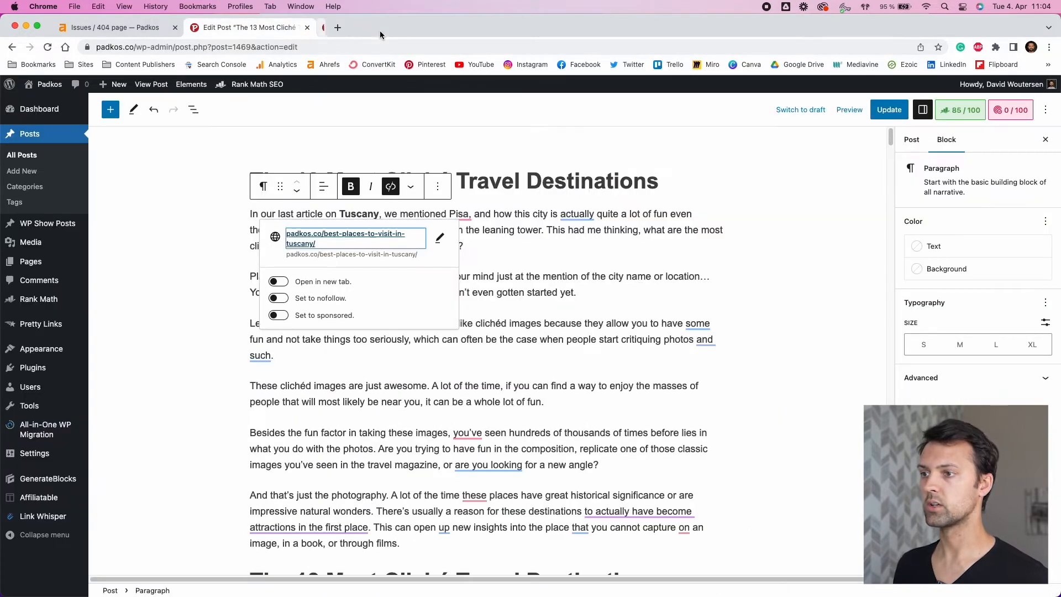
{"action": "left_click", "coordinate": [886, 110]}
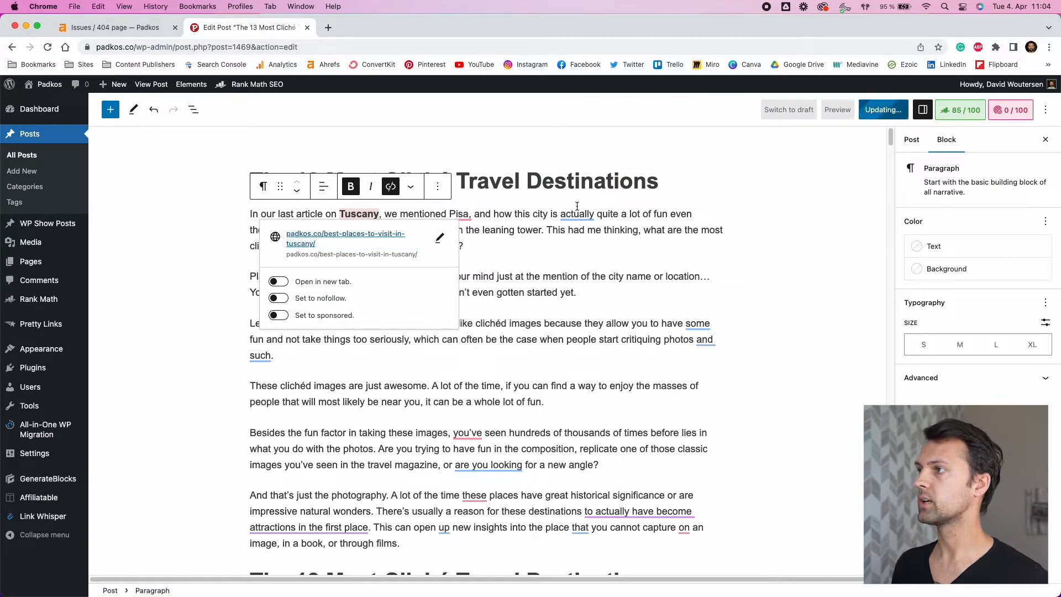
{"action": "left_click", "coordinate": [525, 229]}
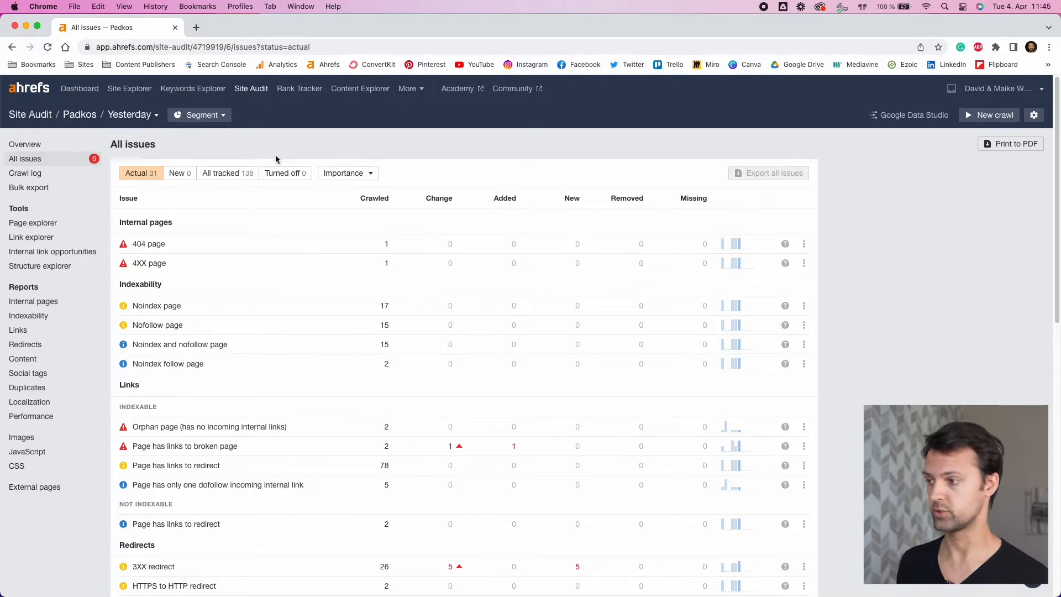
List all tracked issues of the Padkos audit and read the details and fix instructions for the Noindex page issue.
{"action": "left_click", "coordinate": [143, 180]}
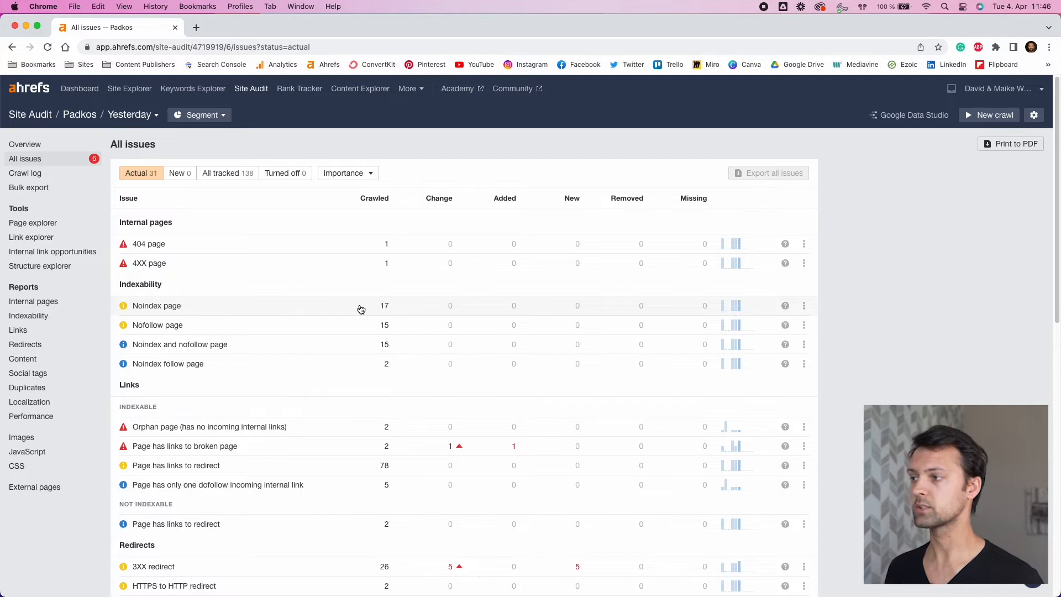
{"action": "left_click", "coordinate": [230, 173]}
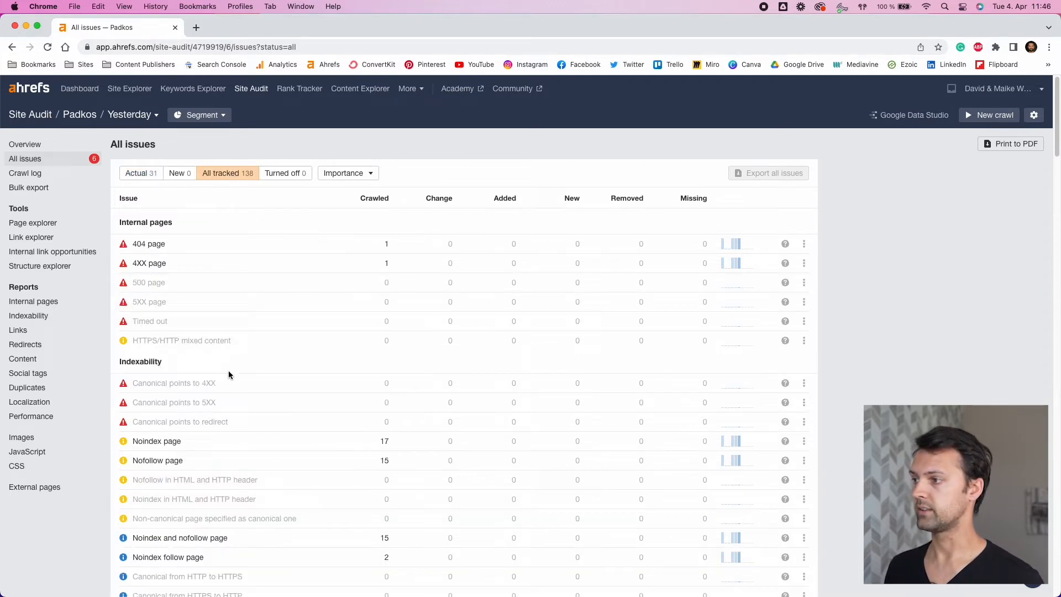
{"action": "scroll", "coordinate": [229, 387], "scroll_direction": "down", "scroll_amount": 2}
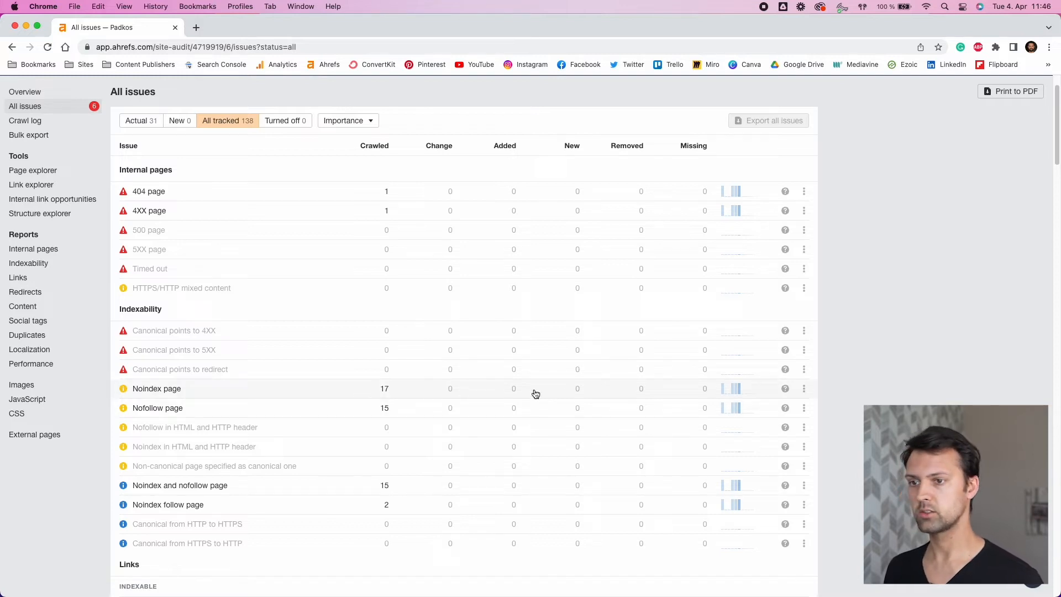
{"action": "left_click", "coordinate": [785, 389]}
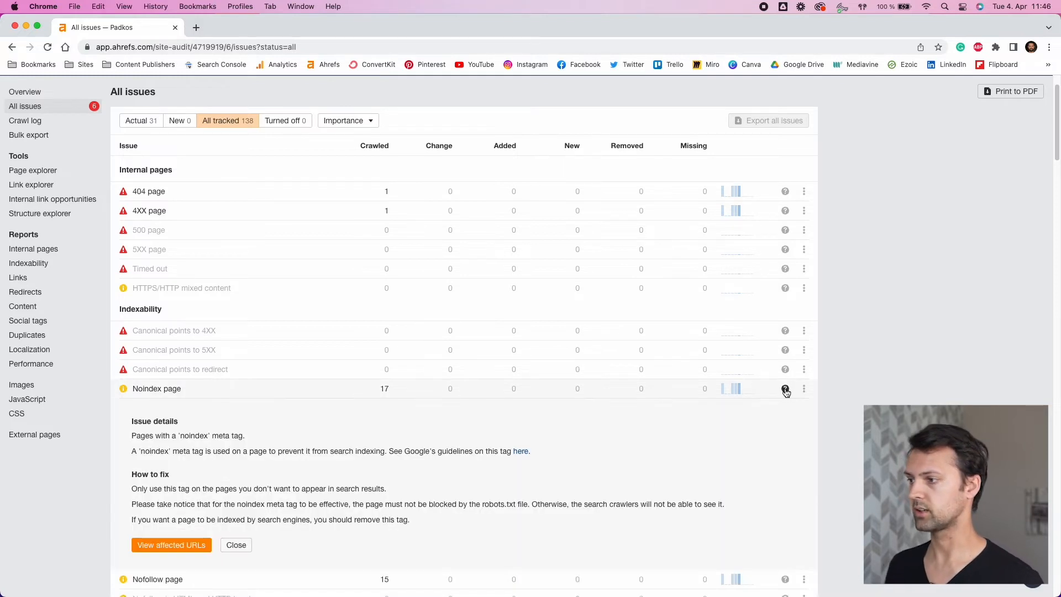
{"action": "left_click_drag", "start_coordinate": [131, 436], "coordinate": [255, 441]}
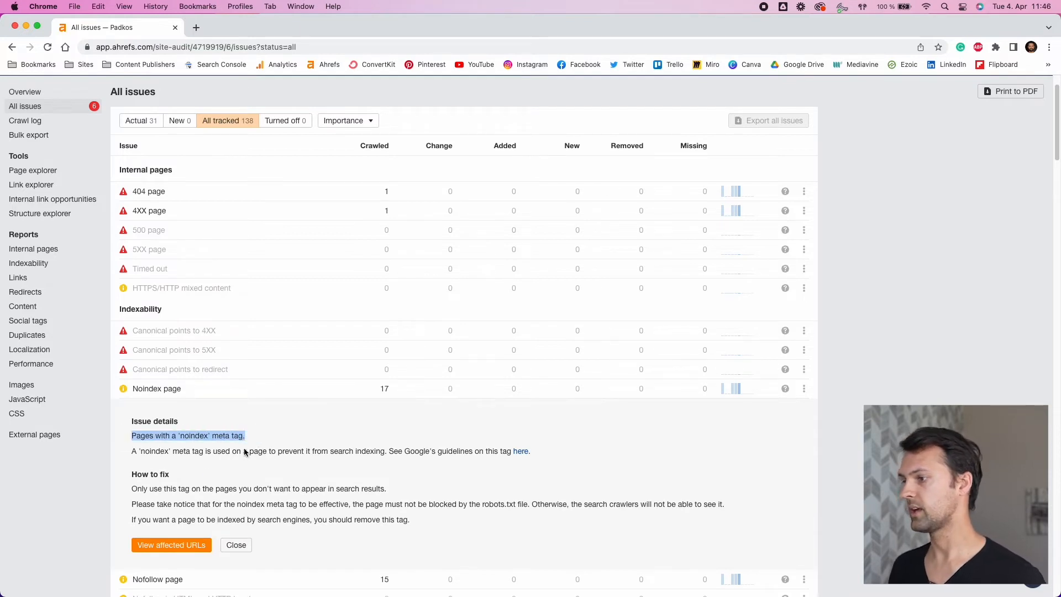
{"action": "left_click_drag", "start_coordinate": [131, 474], "coordinate": [178, 475]}
{"action": "left_click", "coordinate": [189, 473]}
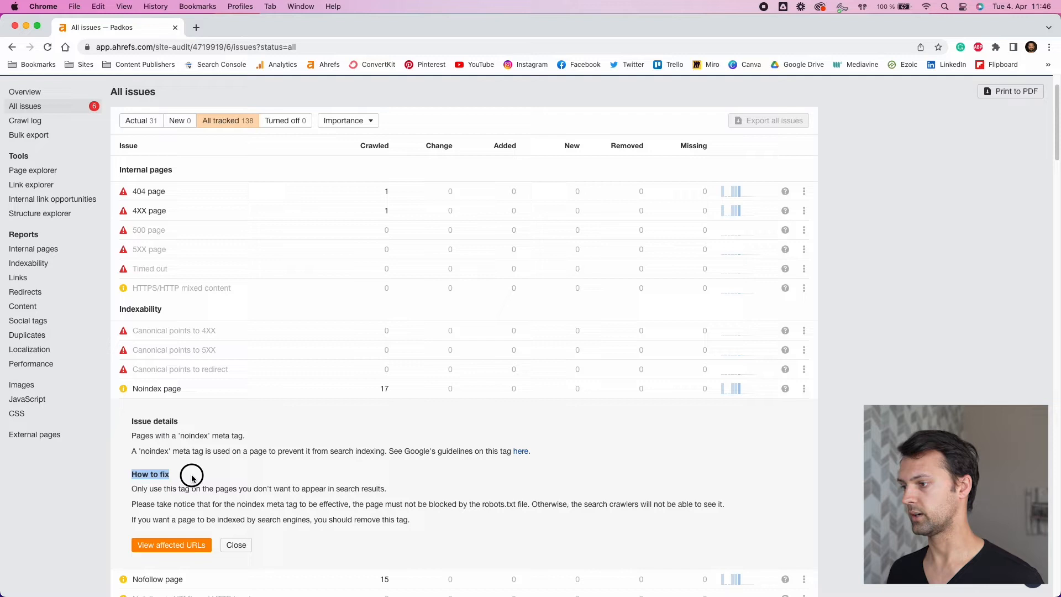
{"action": "scroll", "coordinate": [206, 483], "scroll_direction": "down", "scroll_amount": 2}
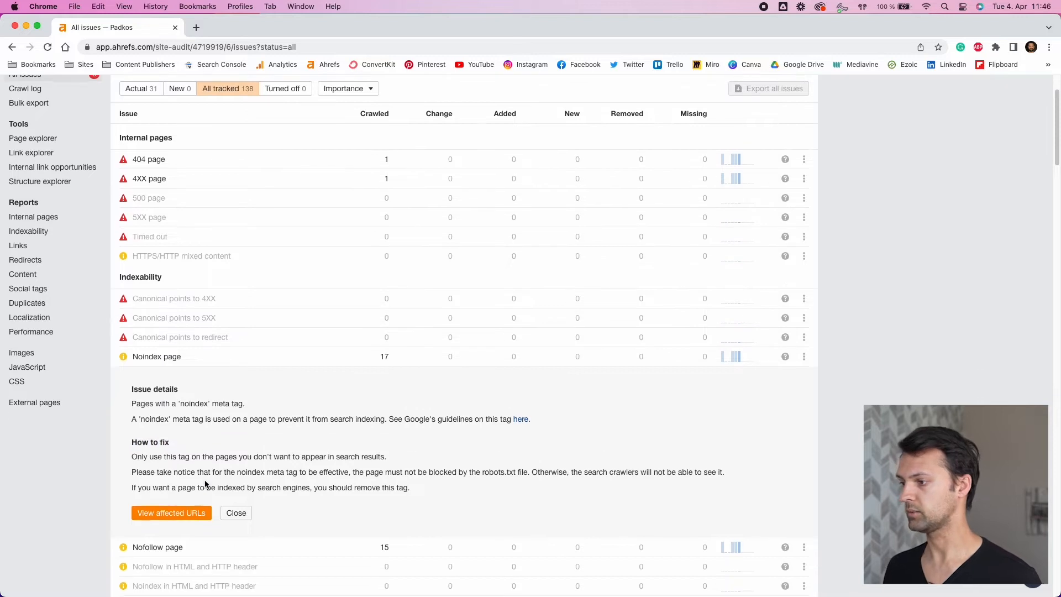
List the URLs affected by the Noindex page issue and look through the results.
{"action": "left_click", "coordinate": [182, 499]}
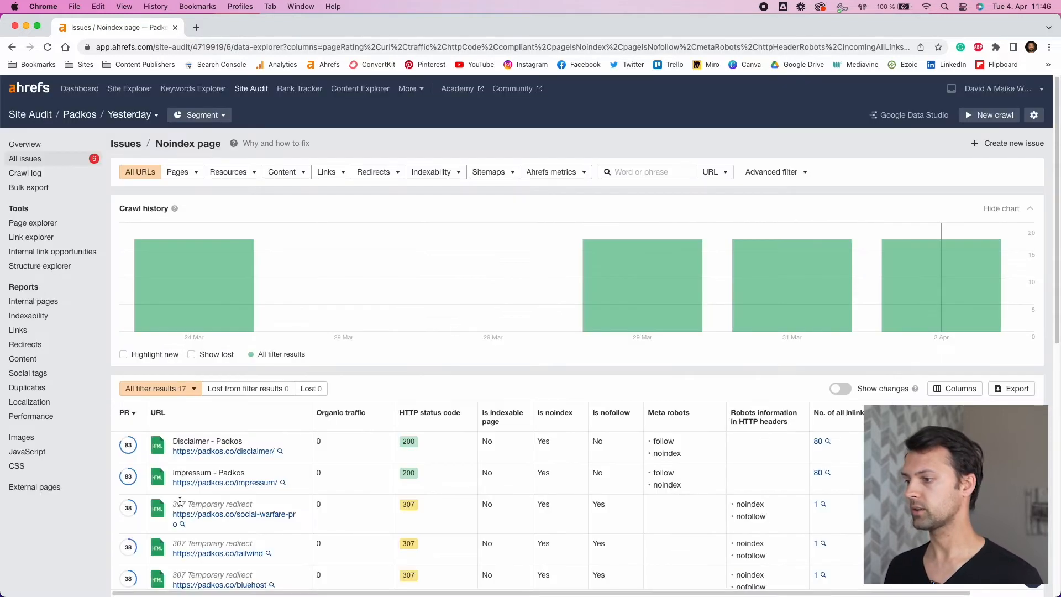
{"action": "scroll", "coordinate": [304, 426], "scroll_direction": "down", "scroll_amount": 2}
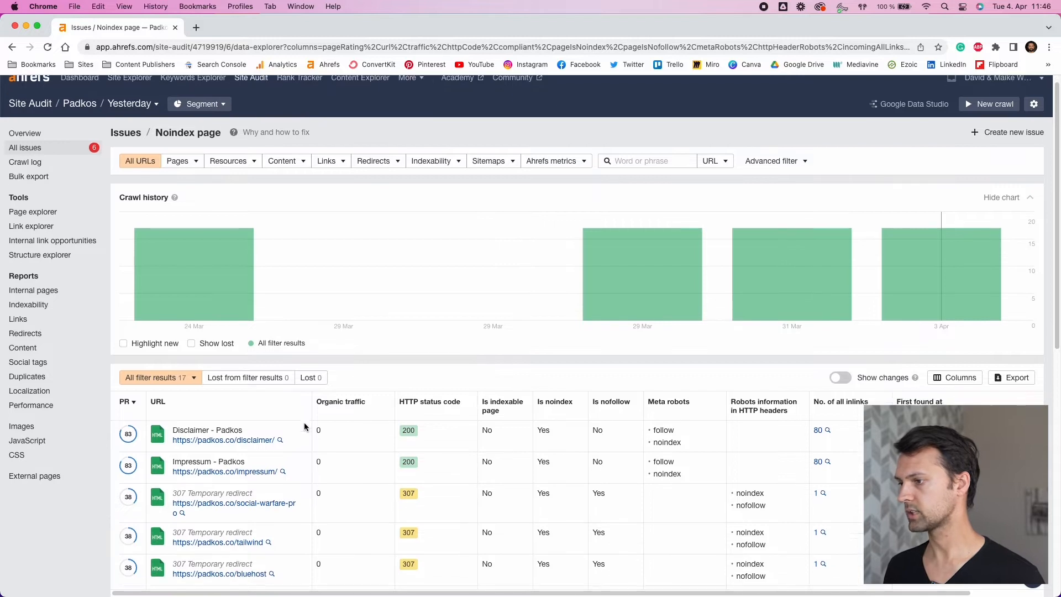
{"action": "scroll", "coordinate": [304, 424], "scroll_direction": "down", "scroll_amount": 5}
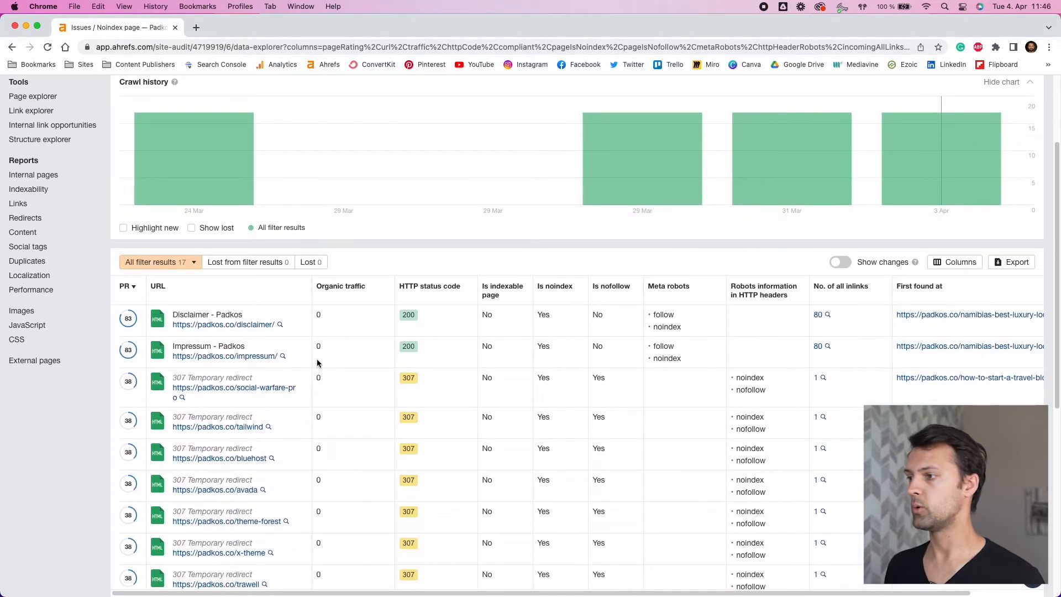
{"action": "scroll", "coordinate": [317, 360], "scroll_direction": "up", "scroll_amount": 1}
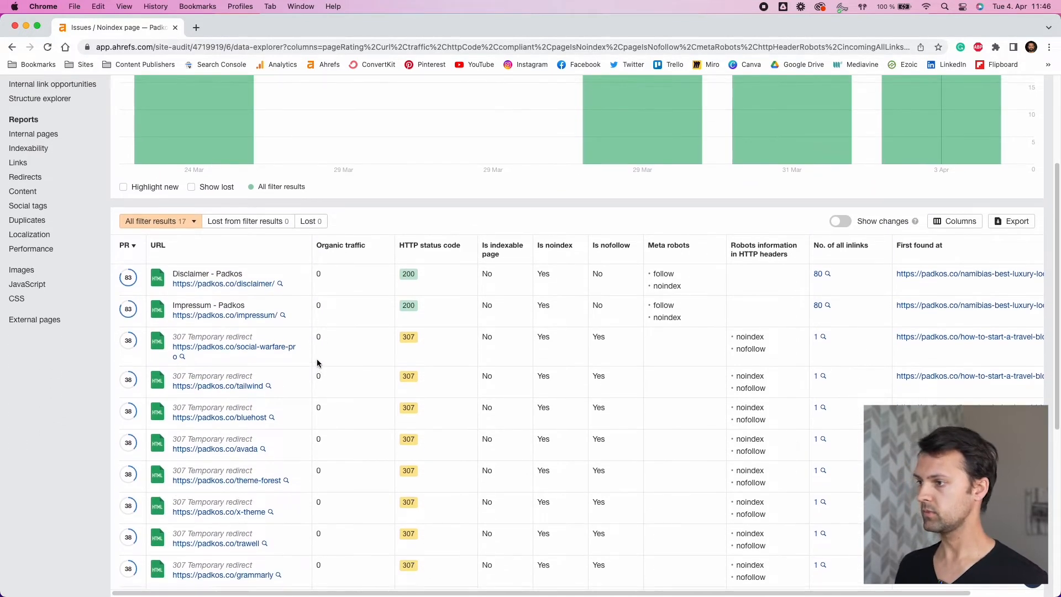
{"action": "scroll", "coordinate": [317, 364], "scroll_direction": "up", "scroll_amount": 1}
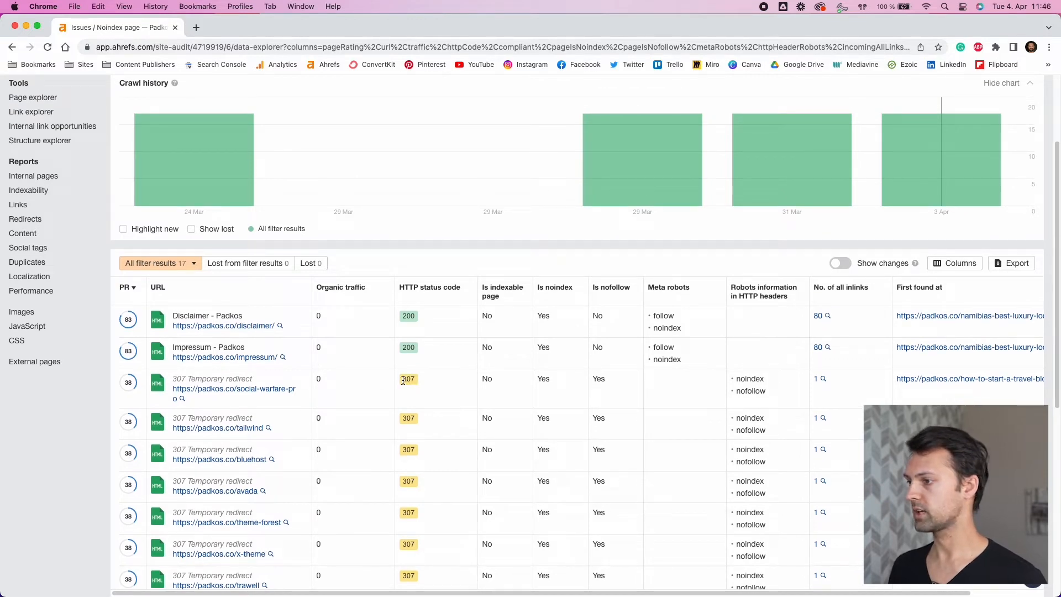
Compare the HTTP status codes of the temporary redirects with those of the Impressum and Disclaimer pages.
{"action": "left_click_drag", "start_coordinate": [402, 381], "coordinate": [418, 381]}
{"action": "left_click", "coordinate": [420, 382]}
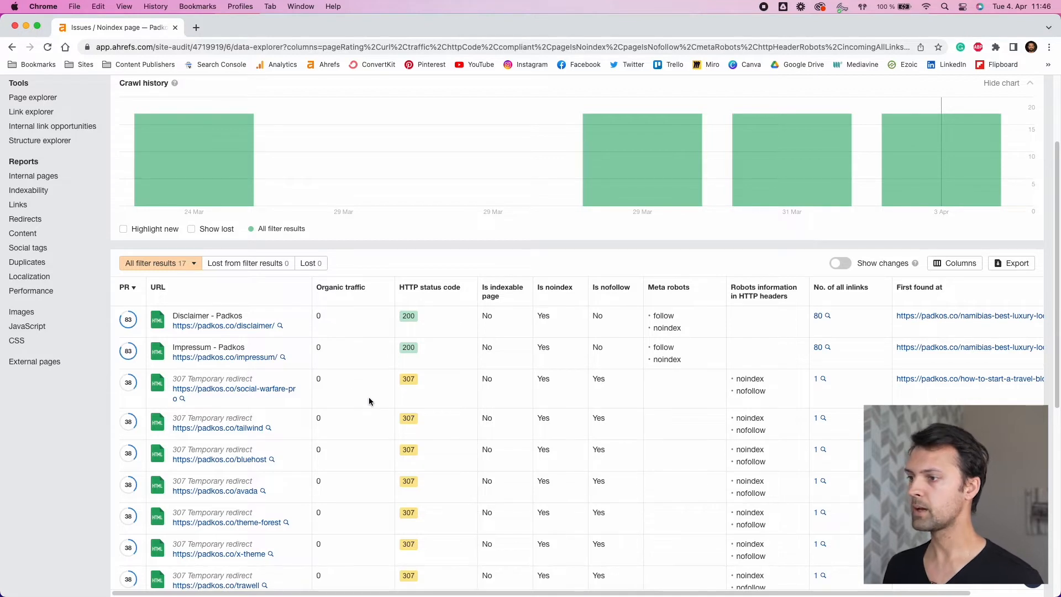
{"action": "left_click", "coordinate": [412, 349]}
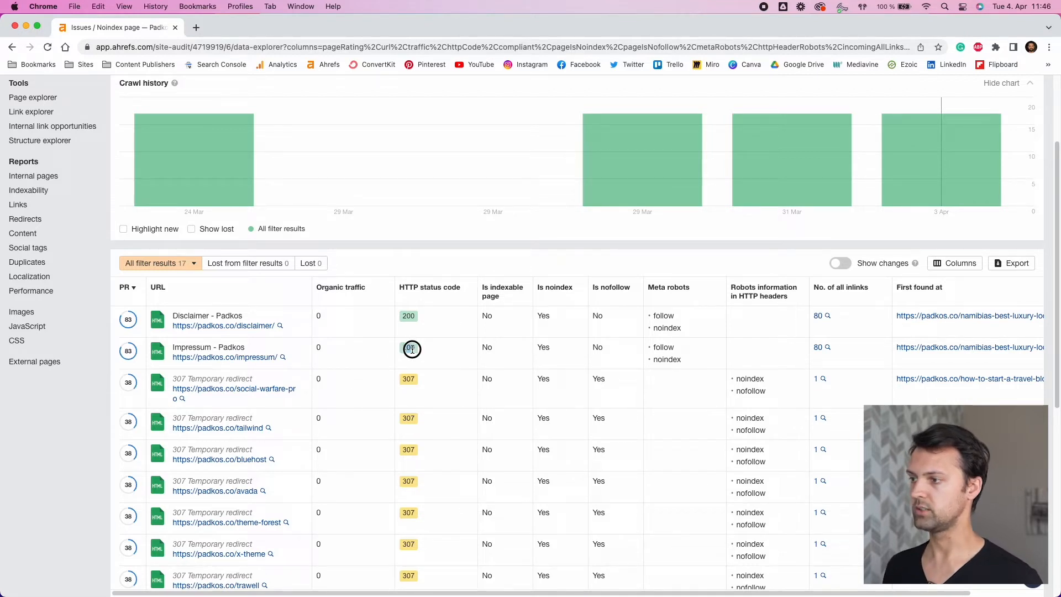
{"action": "double_click", "coordinate": [409, 316]}
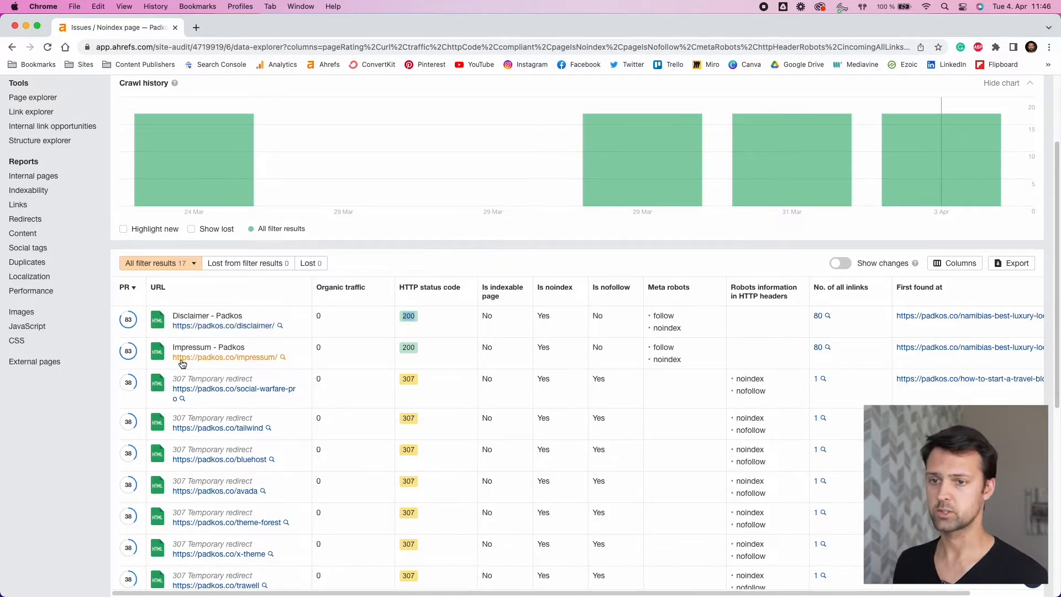
{"action": "left_click", "coordinate": [369, 359]}
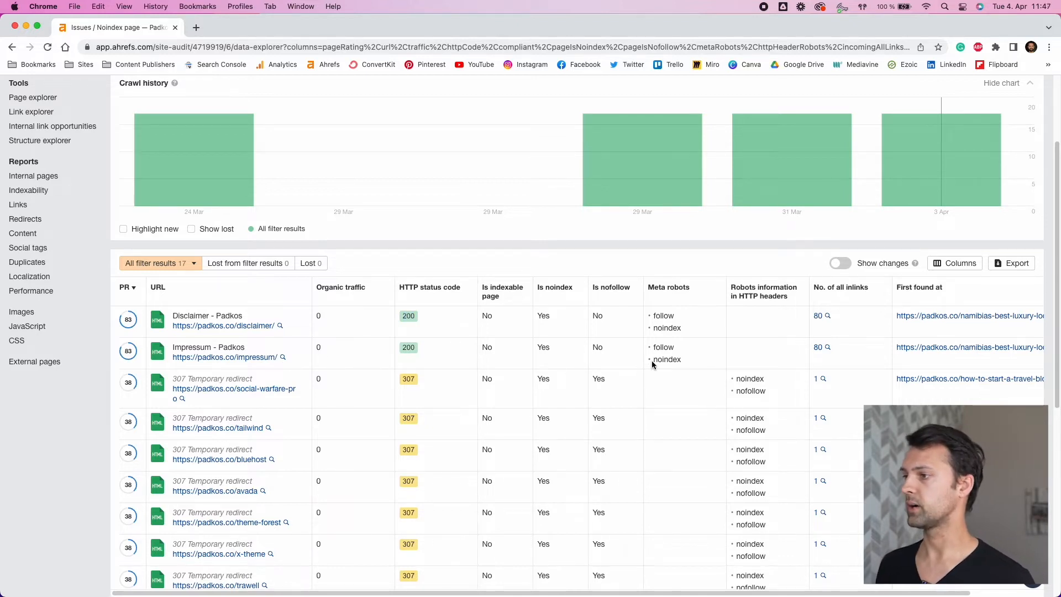
Show the crawl details of padkos.co/disclaimer and open that page on the live site.
{"action": "left_click", "coordinate": [241, 327]}
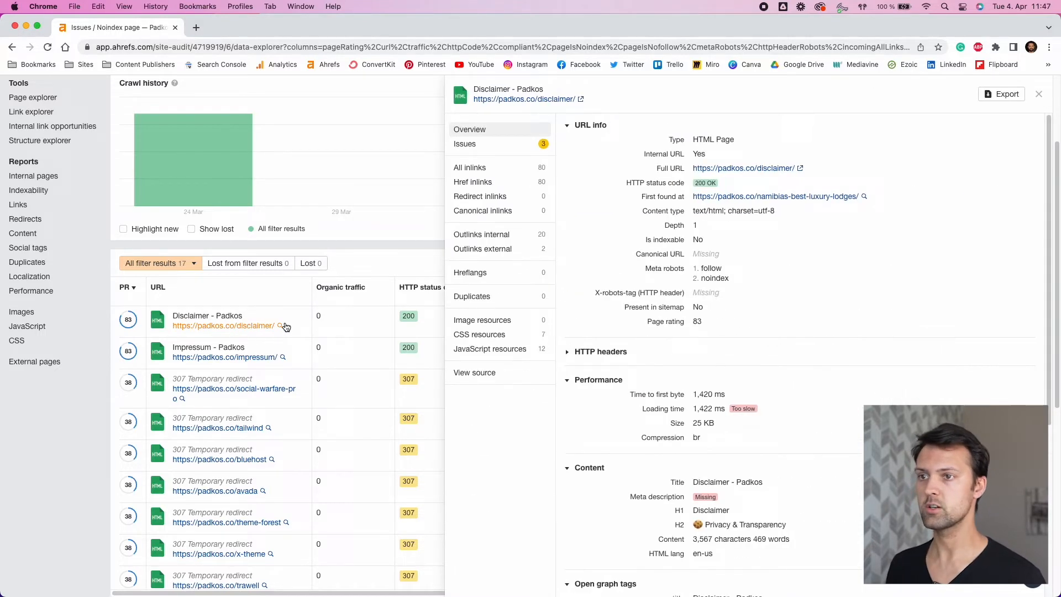
{"action": "left_click", "coordinate": [800, 169]}
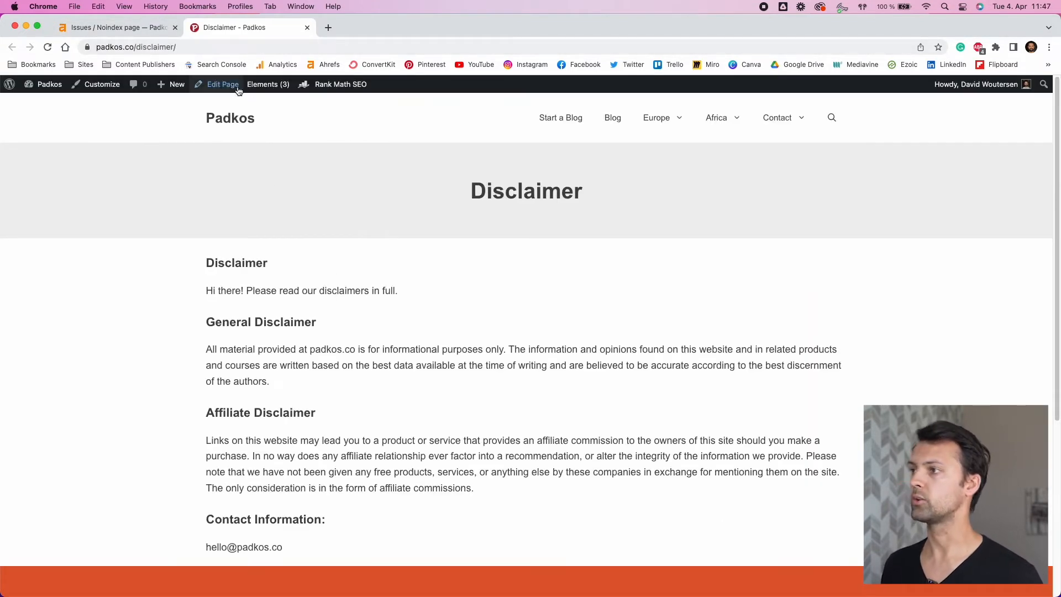
Edit the Disclaimer page, switch its Rank Math robots meta from No Index to Index, and update the page.
{"action": "left_click", "coordinate": [216, 87]}
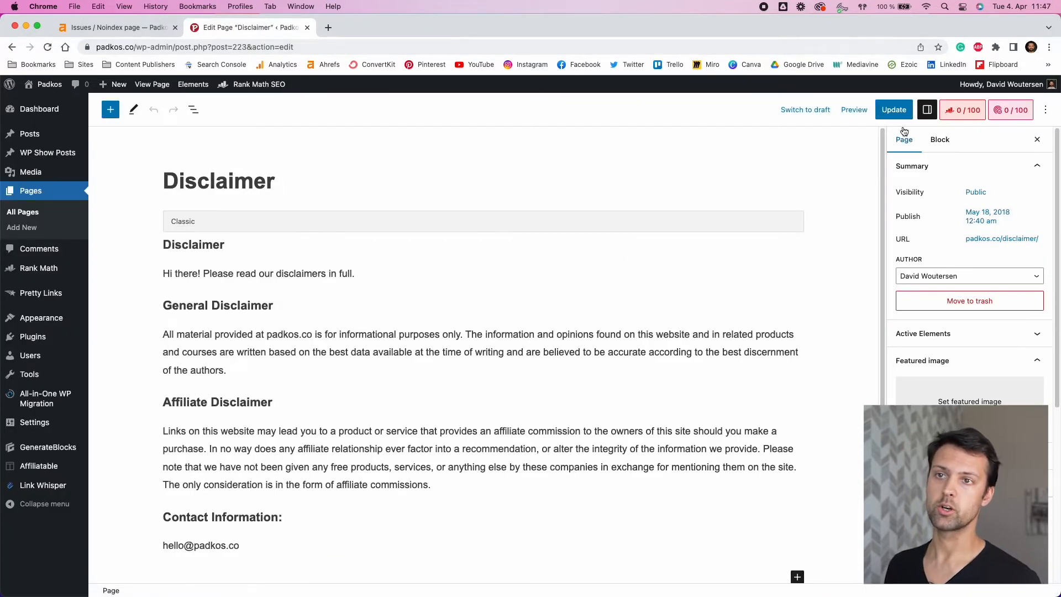
{"action": "left_click", "coordinate": [966, 119]}
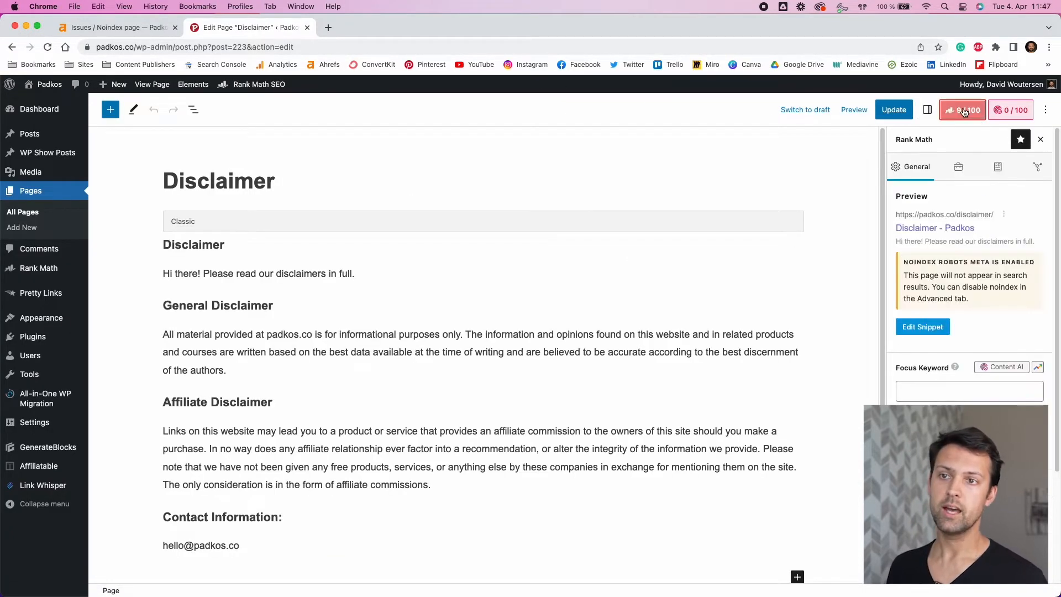
{"action": "left_click", "coordinate": [960, 169]}
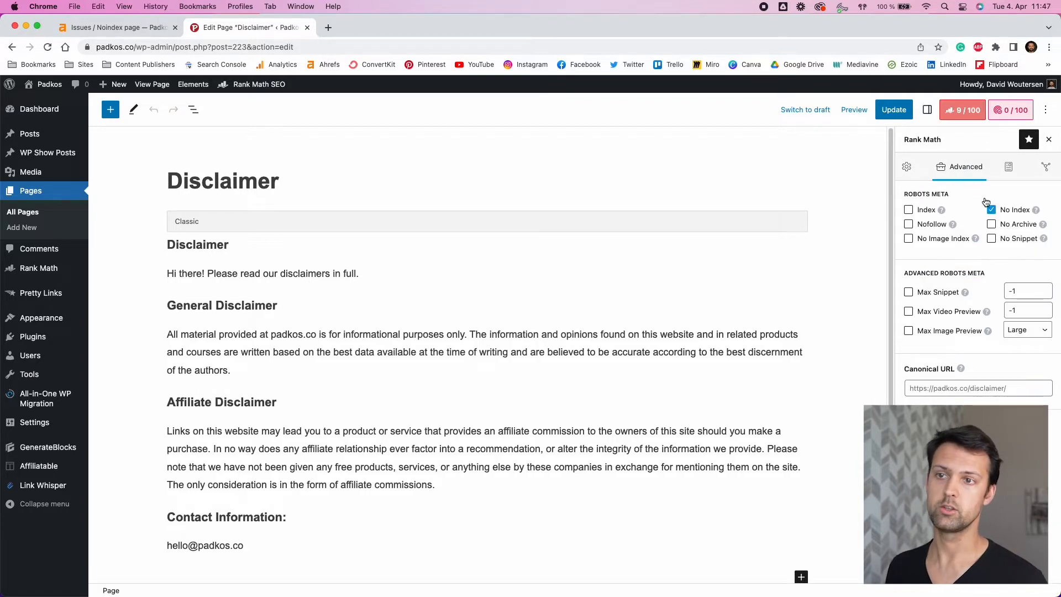
{"action": "left_click", "coordinate": [909, 211]}
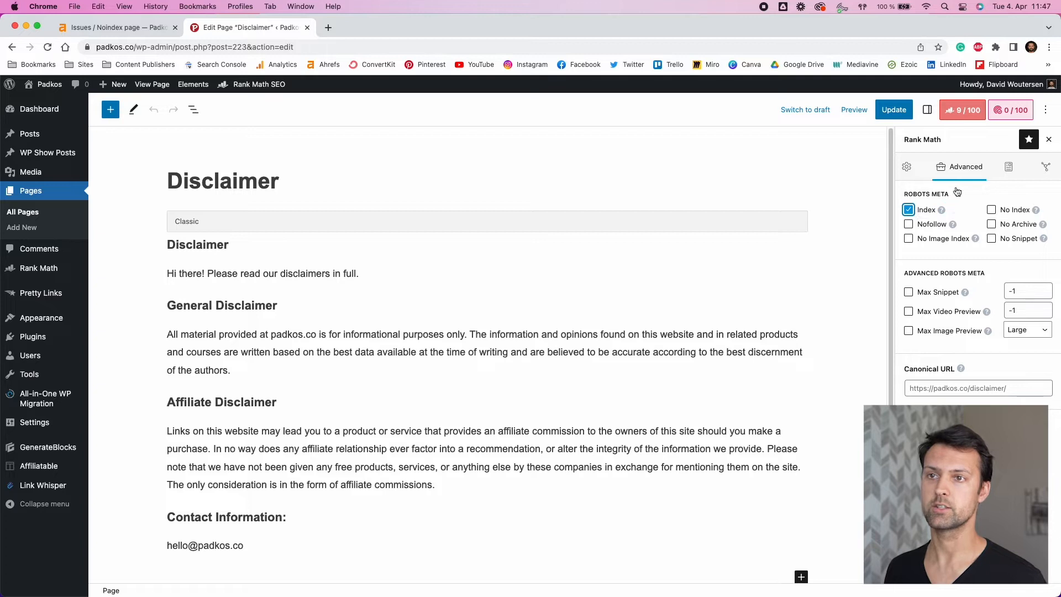
{"action": "left_click", "coordinate": [893, 109]}
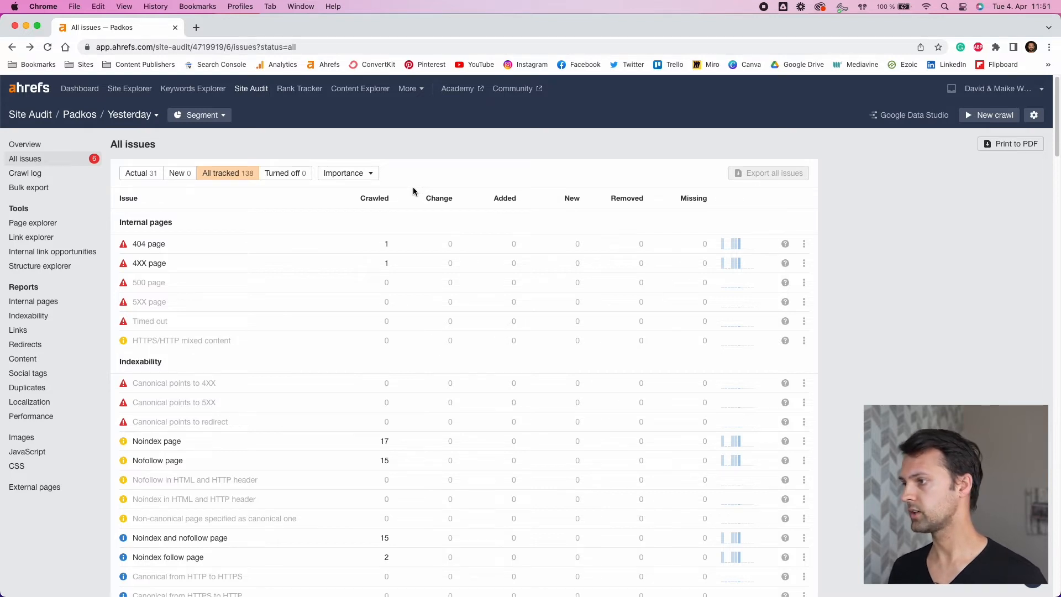
Read the fix instructions for the indexable H1 tag missing or empty issue and list its affected URLs.
{"action": "scroll", "coordinate": [413, 188], "scroll_direction": "down", "scroll_amount": 15}
{"action": "scroll", "coordinate": [414, 209], "scroll_direction": "down", "scroll_amount": 10}
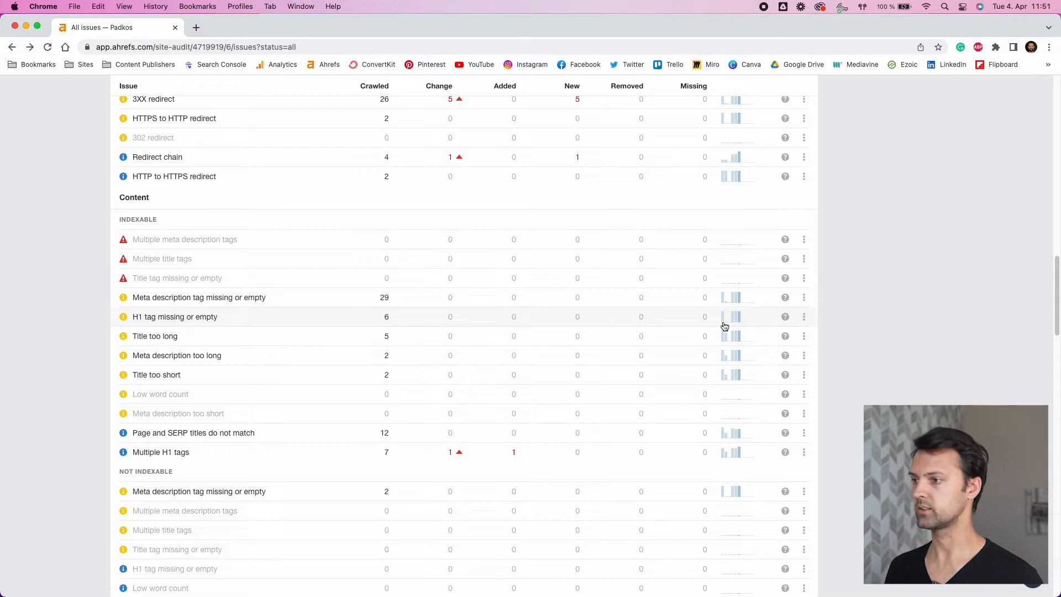
{"action": "left_click", "coordinate": [786, 319]}
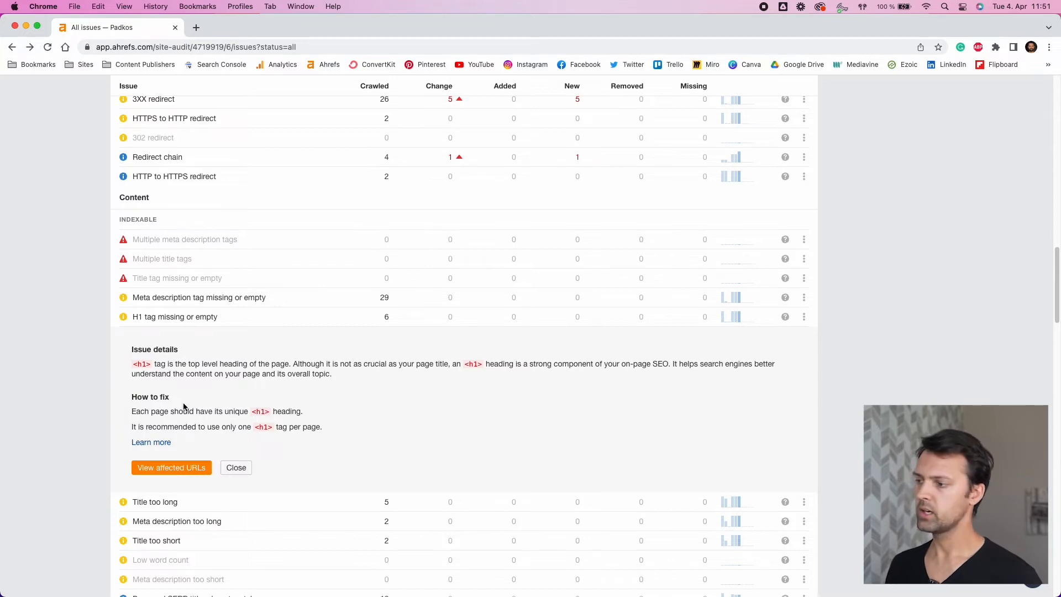
{"action": "left_click", "coordinate": [186, 471]}
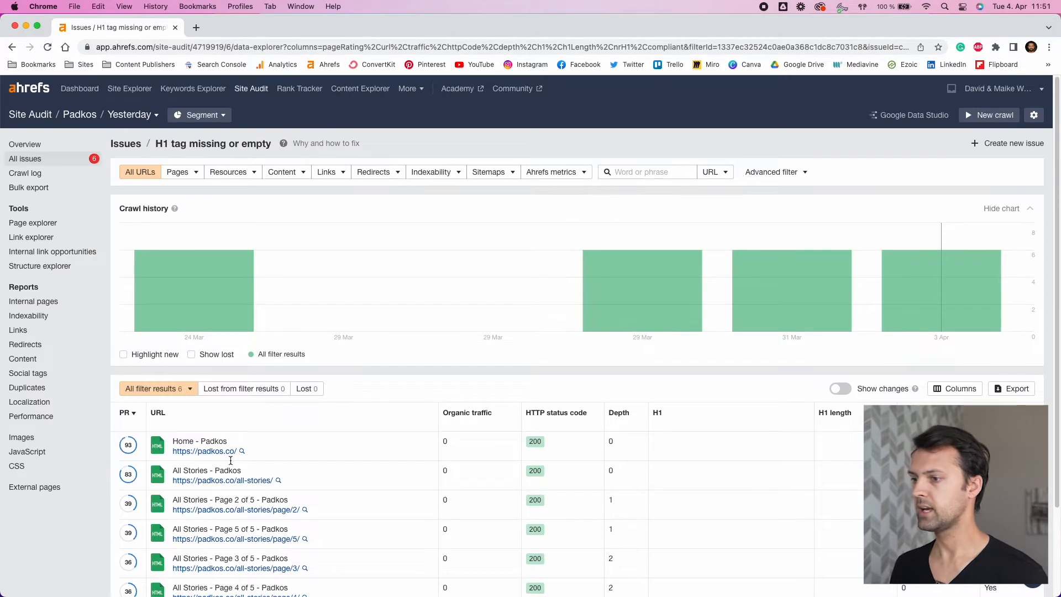
{"action": "scroll", "coordinate": [344, 424], "scroll_direction": "down", "scroll_amount": 2}
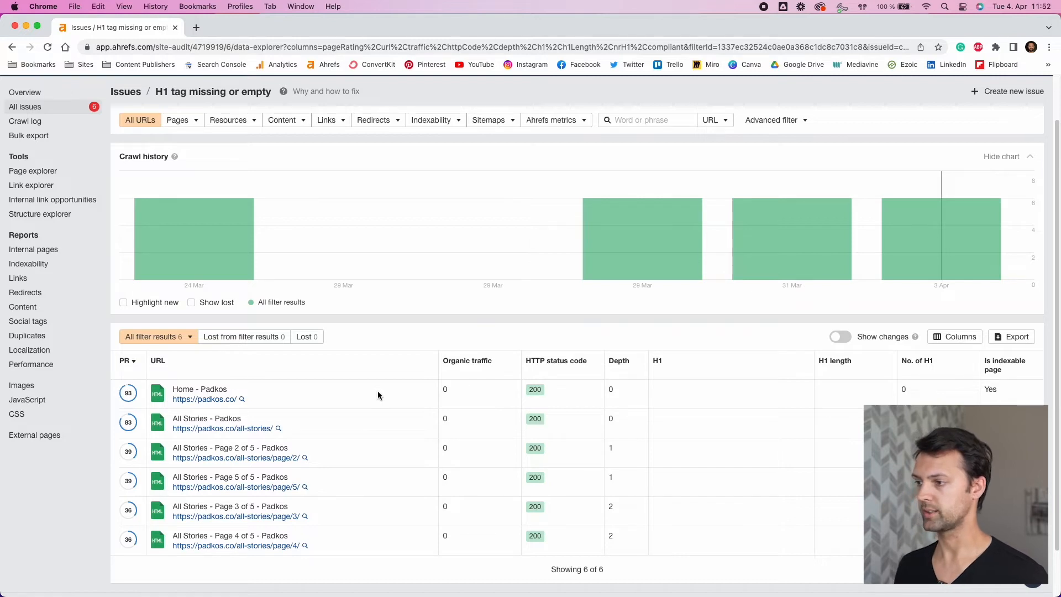
Open the live Padkos homepage from its crawl details and examine its heading structure with the Ahrefs SEO Toolbar.
{"action": "left_click", "coordinate": [244, 400]}
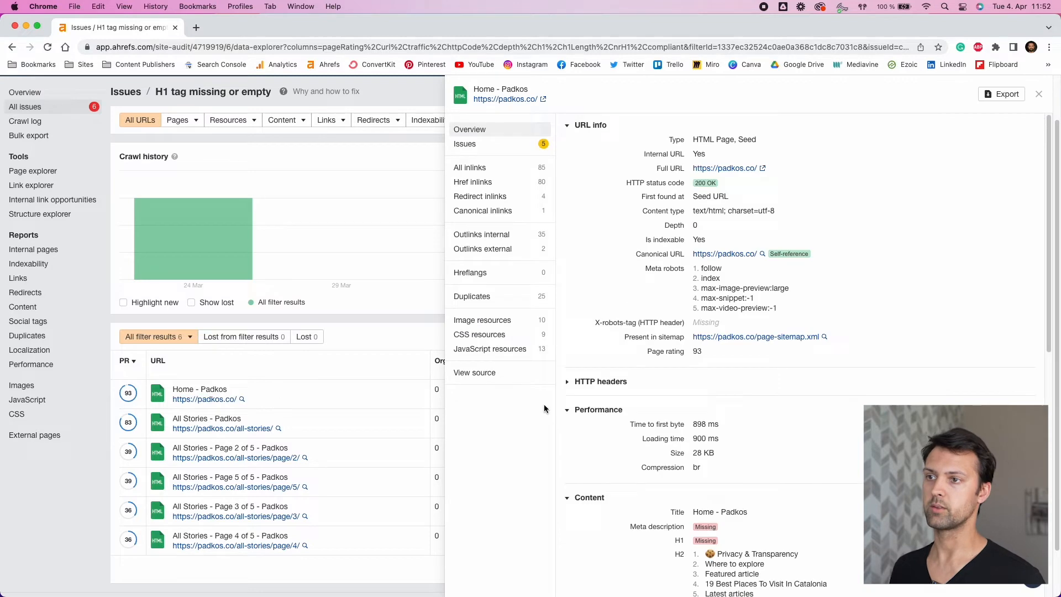
{"action": "left_click", "coordinate": [763, 168]}
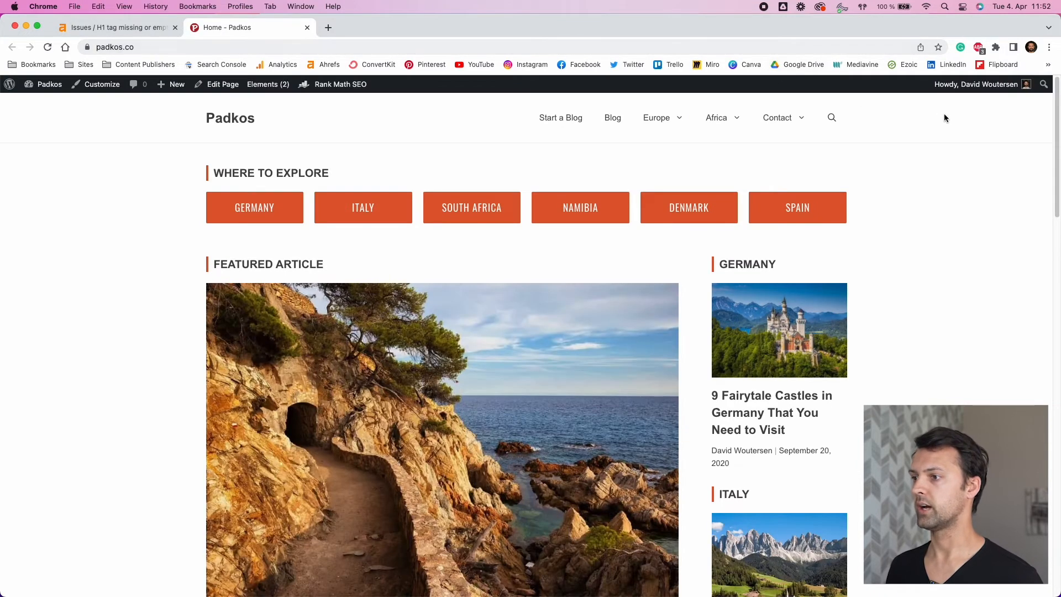
{"action": "left_click", "coordinate": [996, 47]}
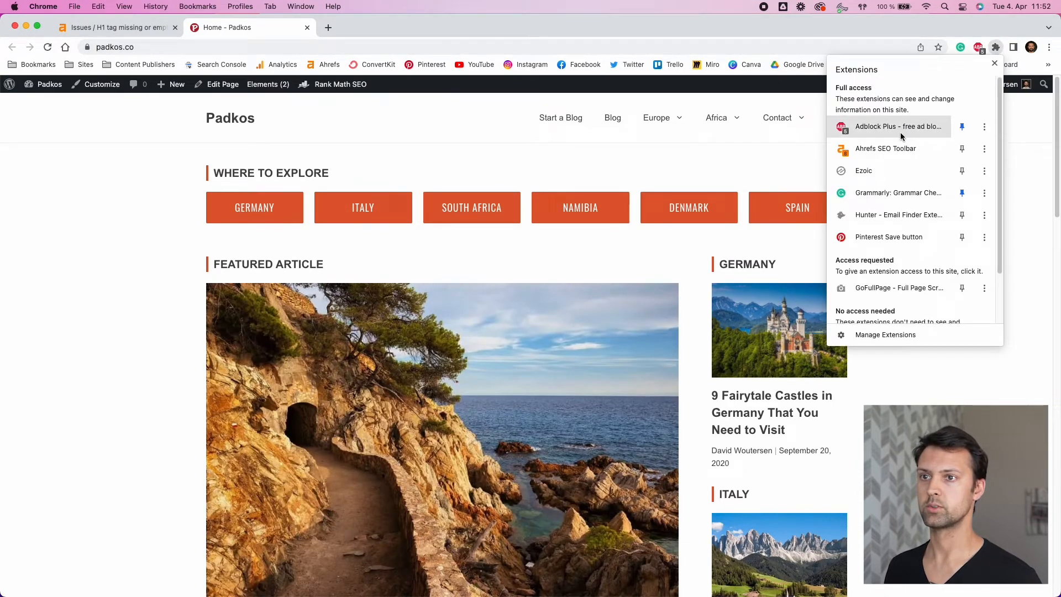
{"action": "left_click", "coordinate": [891, 147]}
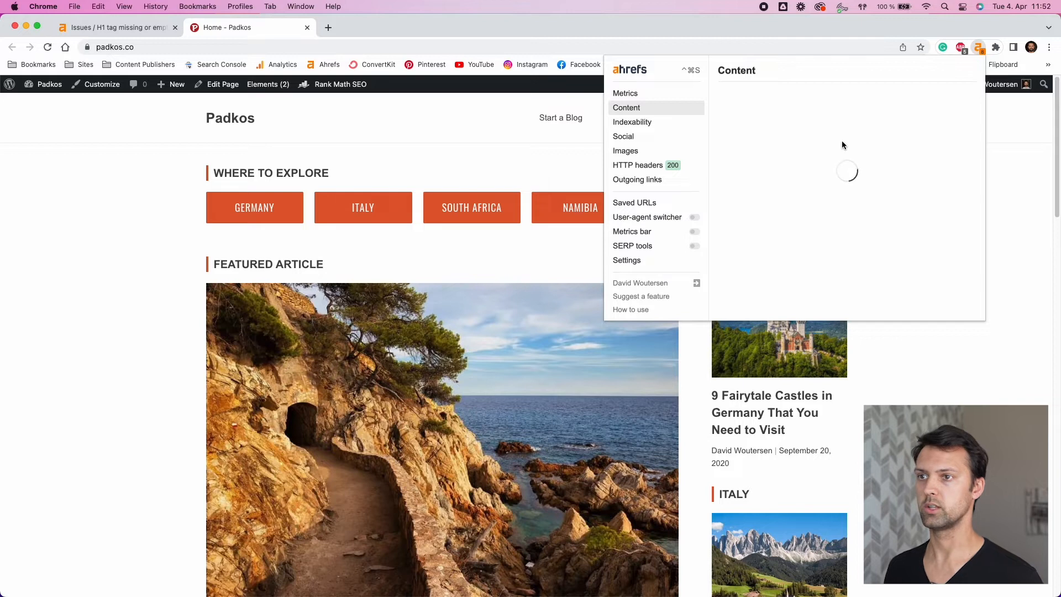
{"action": "scroll", "coordinate": [781, 243], "scroll_direction": "down", "scroll_amount": 5}
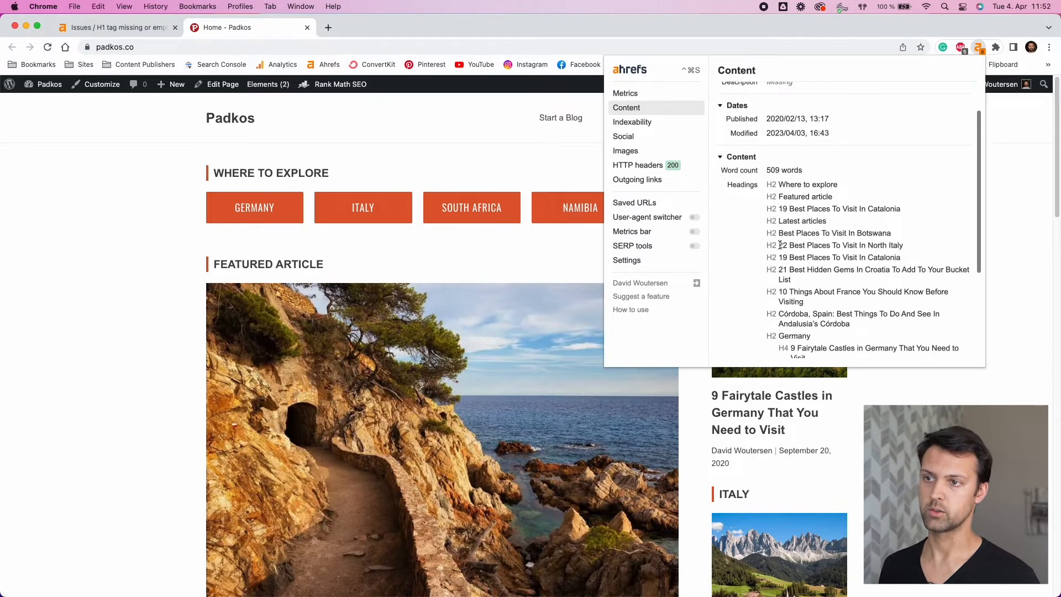
{"action": "scroll", "coordinate": [779, 127], "scroll_direction": "down", "scroll_amount": 3}
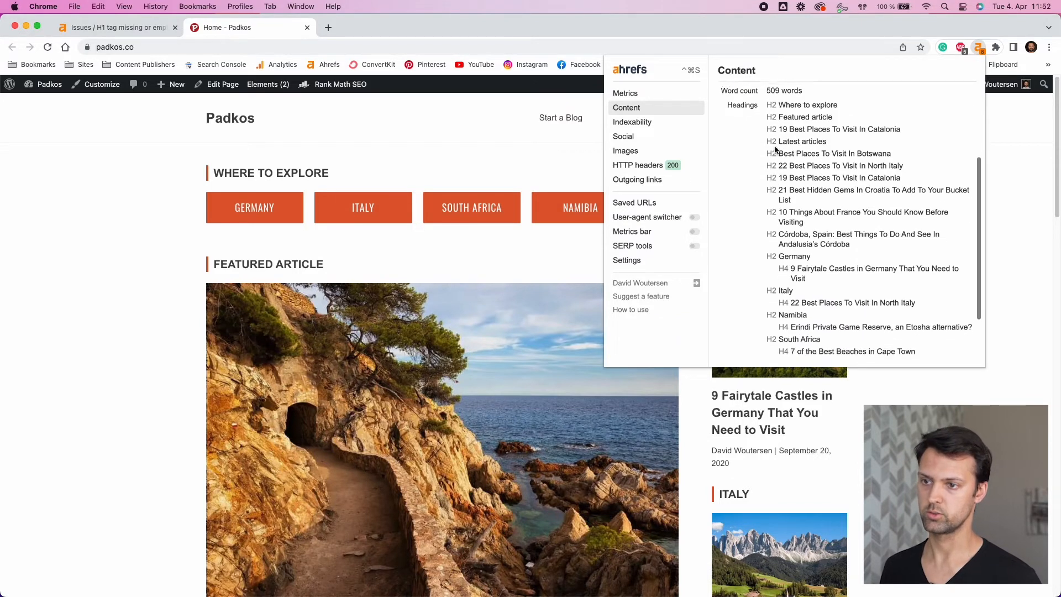
{"action": "scroll", "coordinate": [774, 302], "scroll_direction": "down", "scroll_amount": 2}
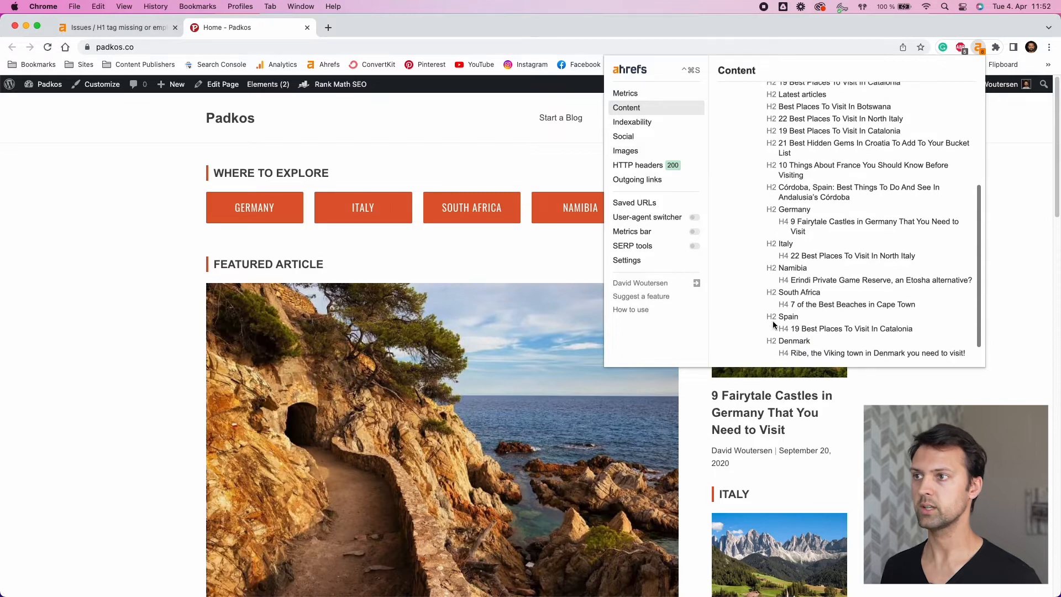
{"action": "scroll", "coordinate": [777, 291], "scroll_direction": "up", "scroll_amount": 10}
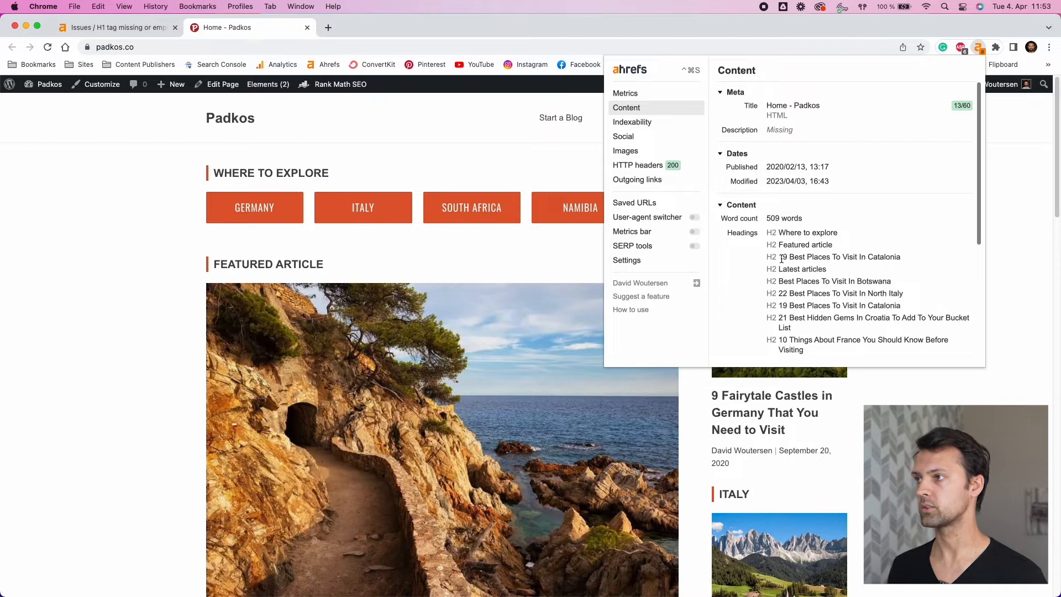
{"action": "left_click", "coordinate": [182, 267]}
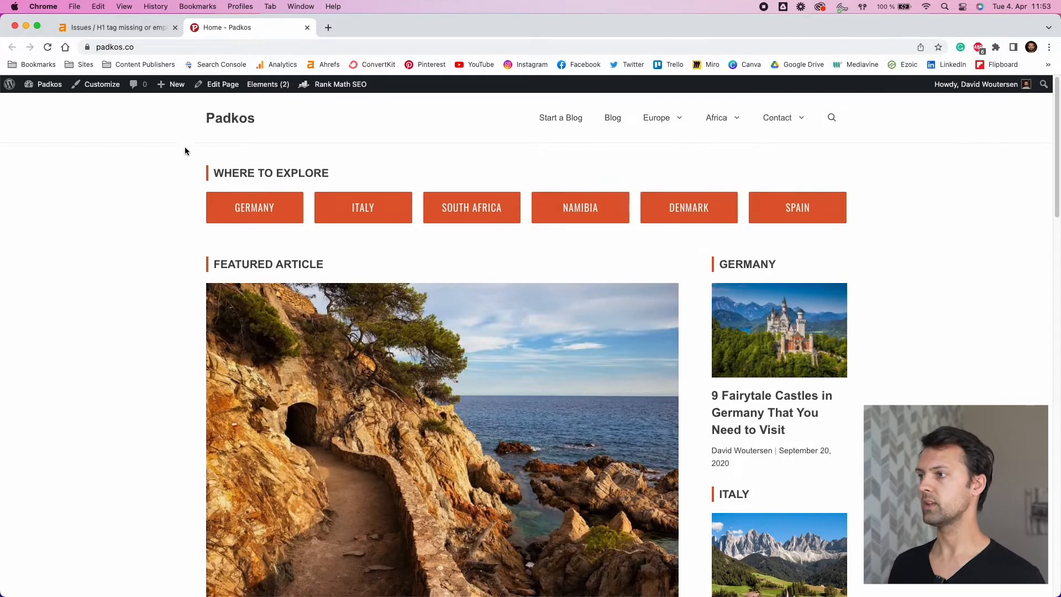
Edit the homepage and insert a Container block above the Where to Explore section.
{"action": "left_click", "coordinate": [221, 85]}
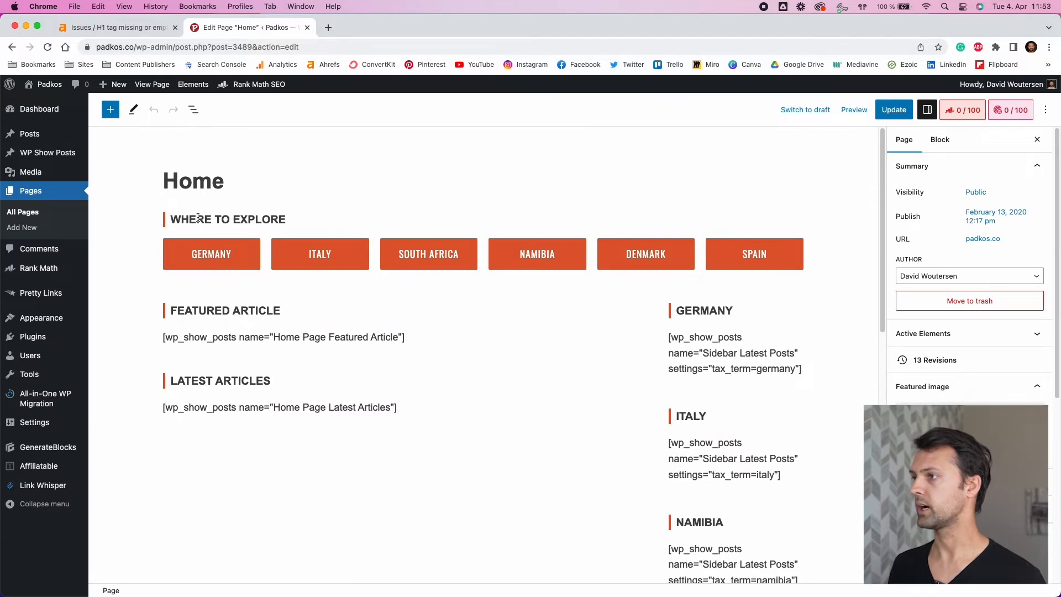
{"action": "left_click", "coordinate": [194, 110]}
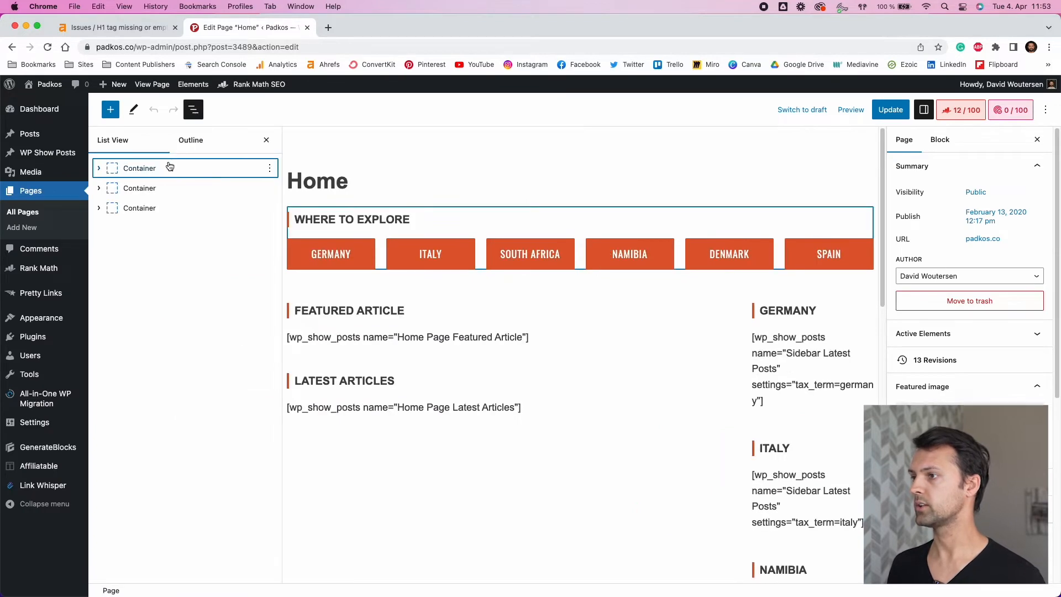
{"action": "left_click", "coordinate": [270, 169]}
{"action": "left_click", "coordinate": [297, 237]}
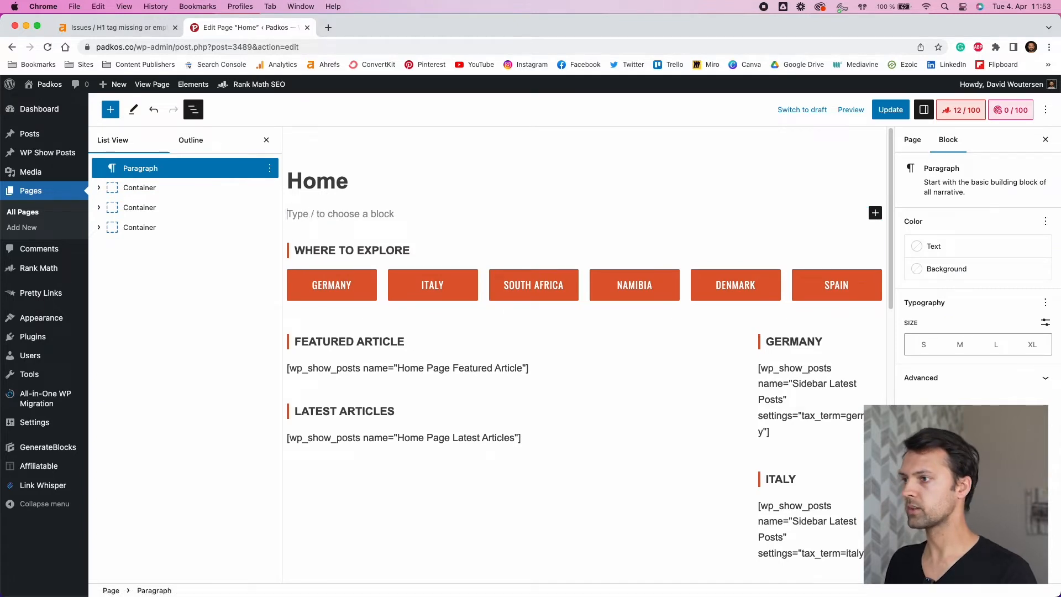
{"action": "type", "text": "/container"}
{"action": "key", "text": "Return"}
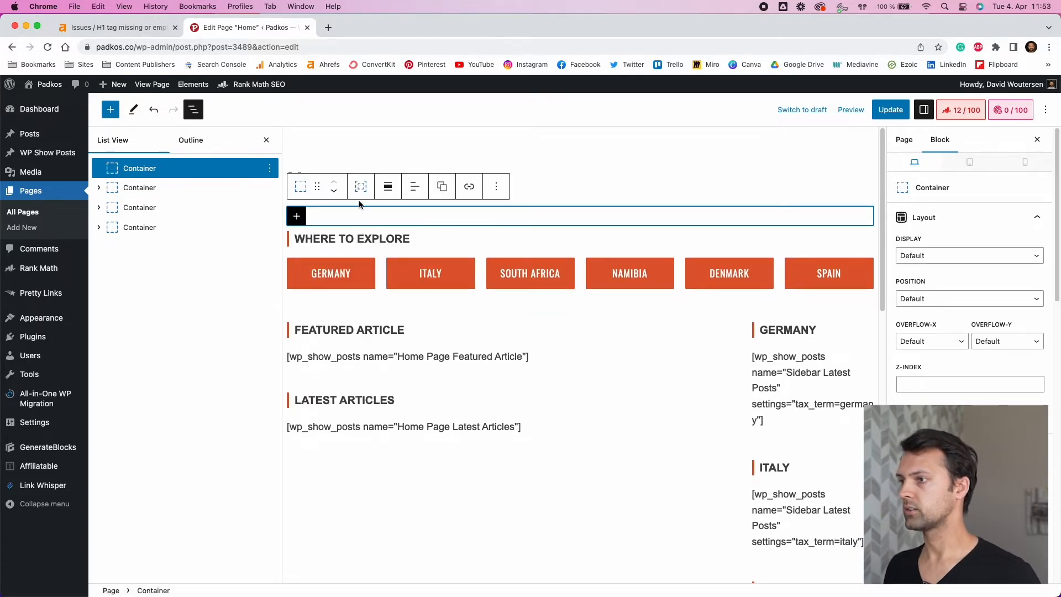
Add an inner container to the new container and align its text to the centre.
{"action": "left_click", "coordinate": [361, 186]}
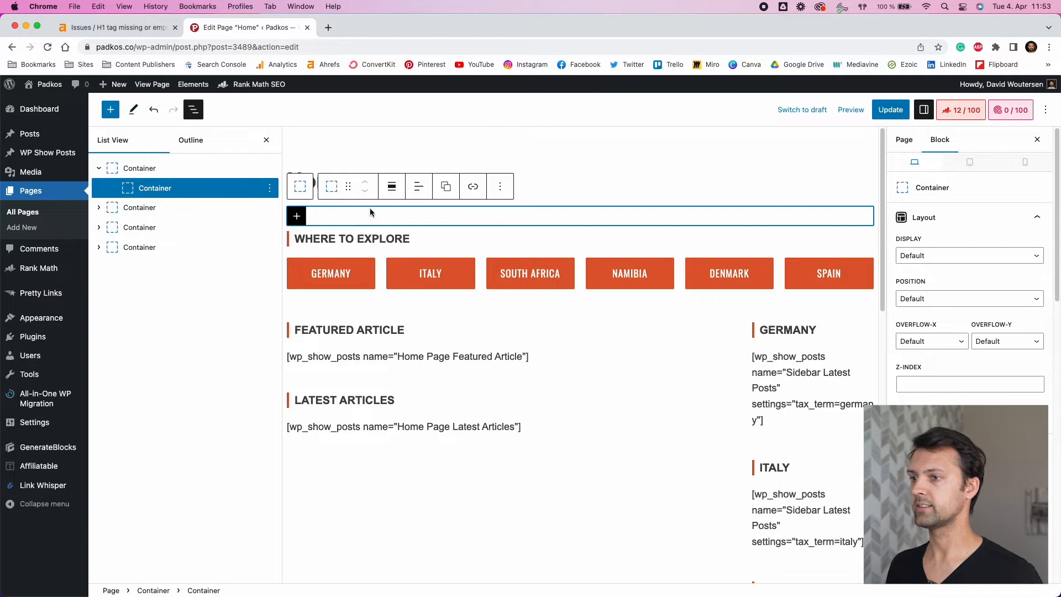
{"action": "left_click", "coordinate": [418, 187]}
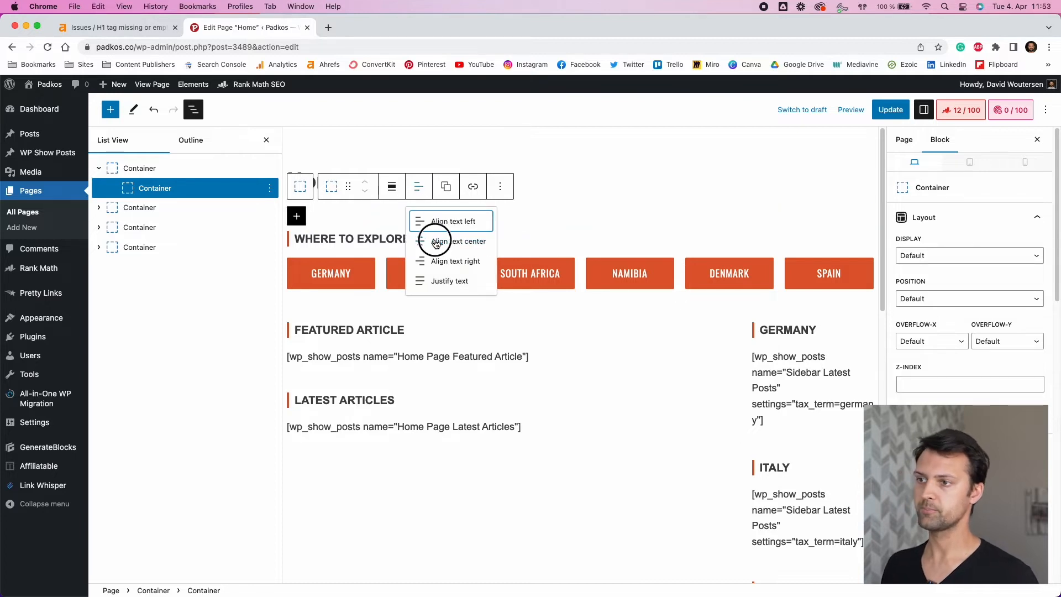
{"action": "left_click", "coordinate": [435, 241]}
Insert a Headline block in the inner container and set it to Heading 1.
{"action": "left_click", "coordinate": [580, 215]}
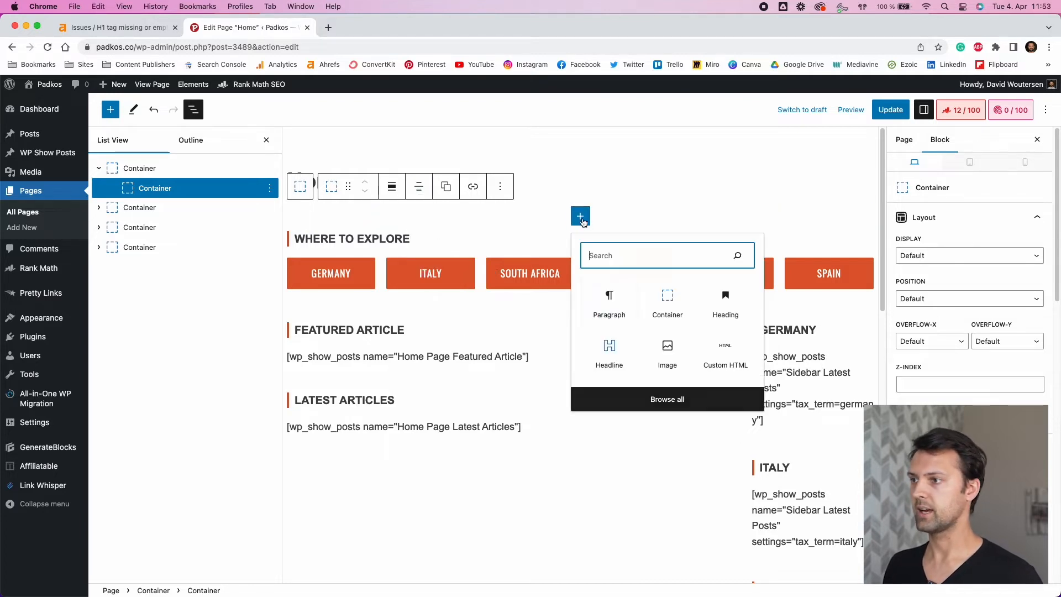
{"action": "left_click", "coordinate": [610, 348]}
{"action": "left_click", "coordinate": [392, 188]}
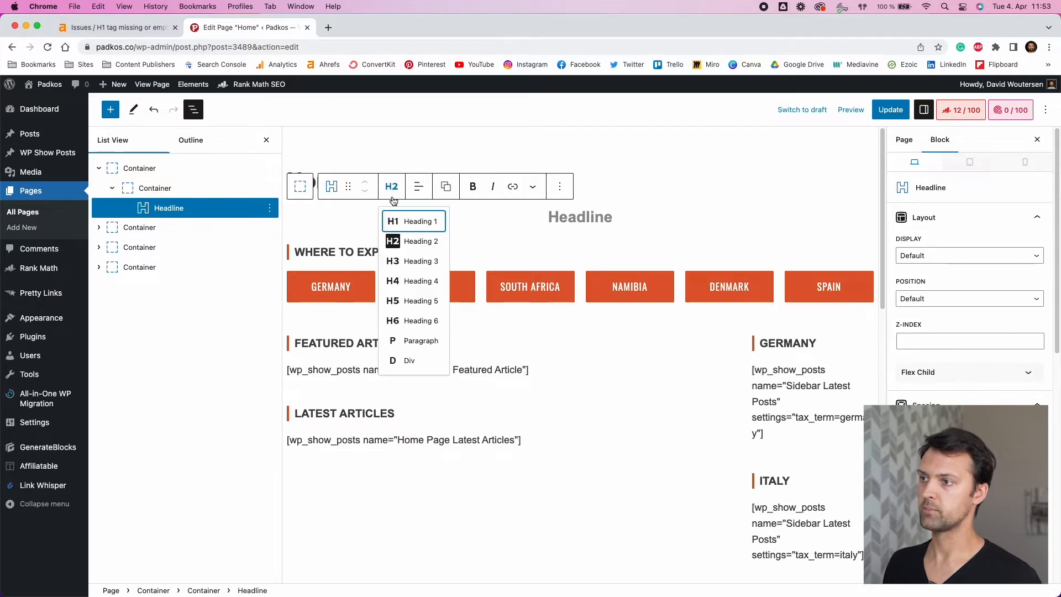
{"action": "left_click", "coordinate": [397, 221]}
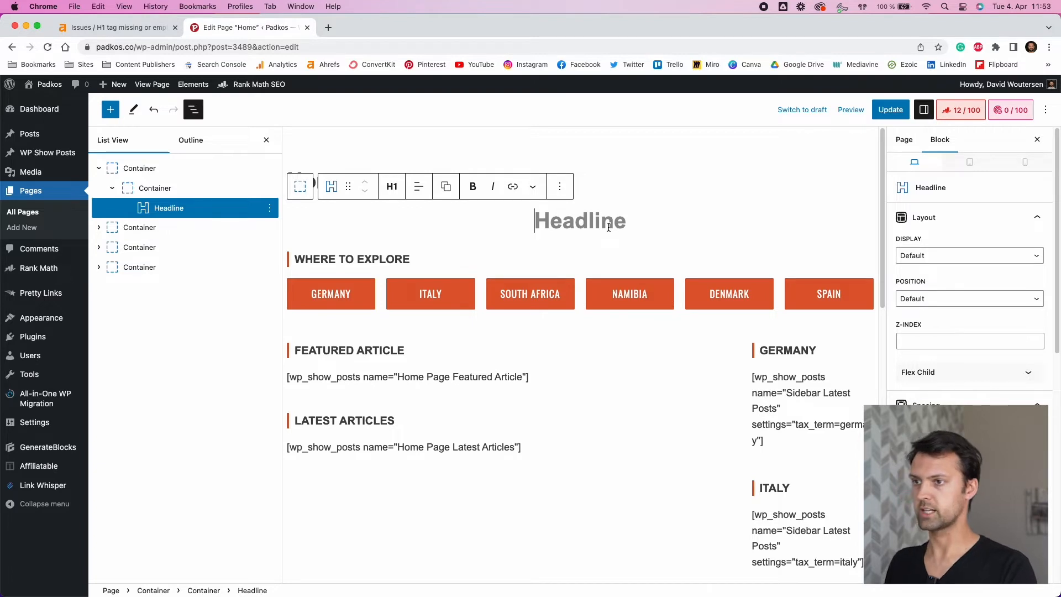
{"action": "key", "text": "Return"}
{"action": "type", "text": "/heading"}
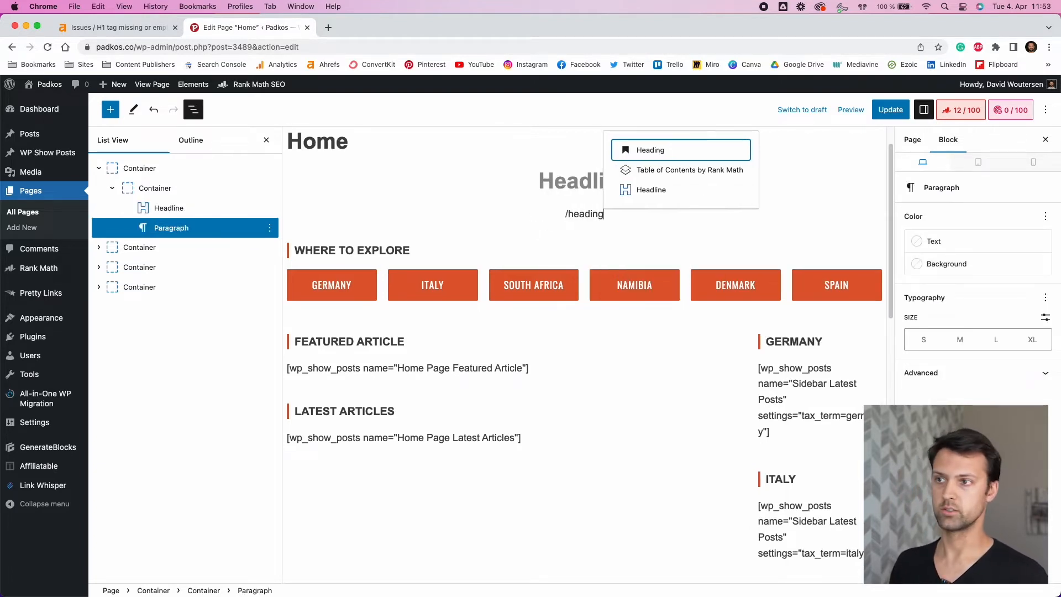
{"action": "key", "text": "Return"}
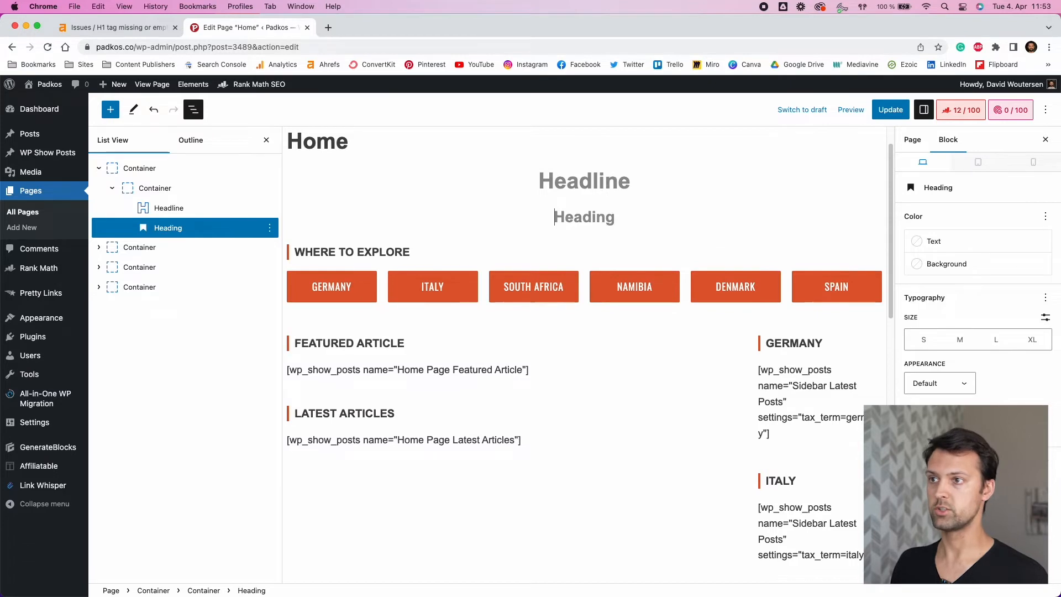
{"action": "left_click", "coordinate": [412, 190]}
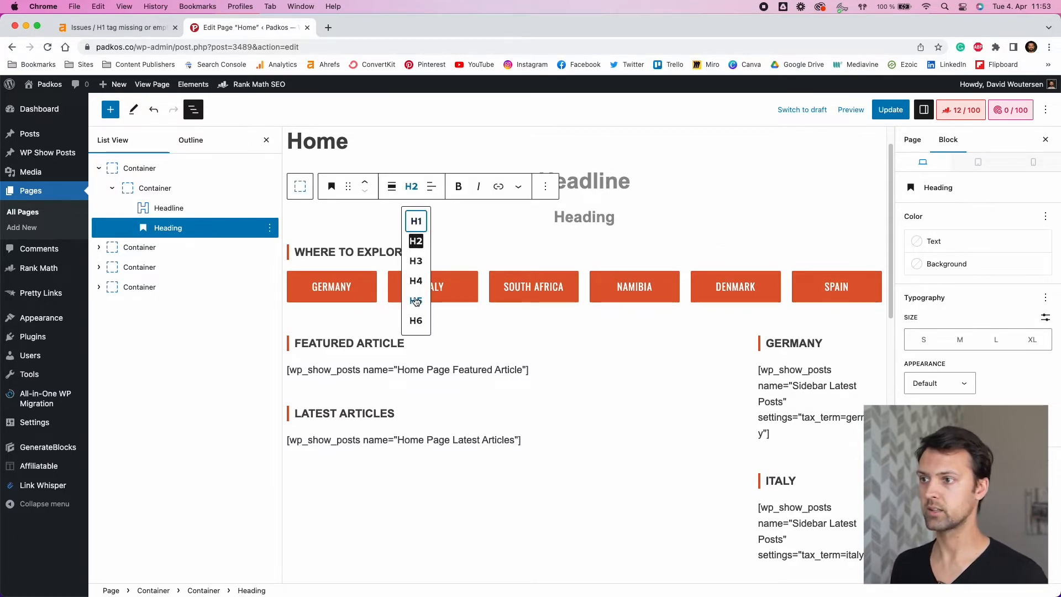
{"action": "left_click", "coordinate": [417, 223]}
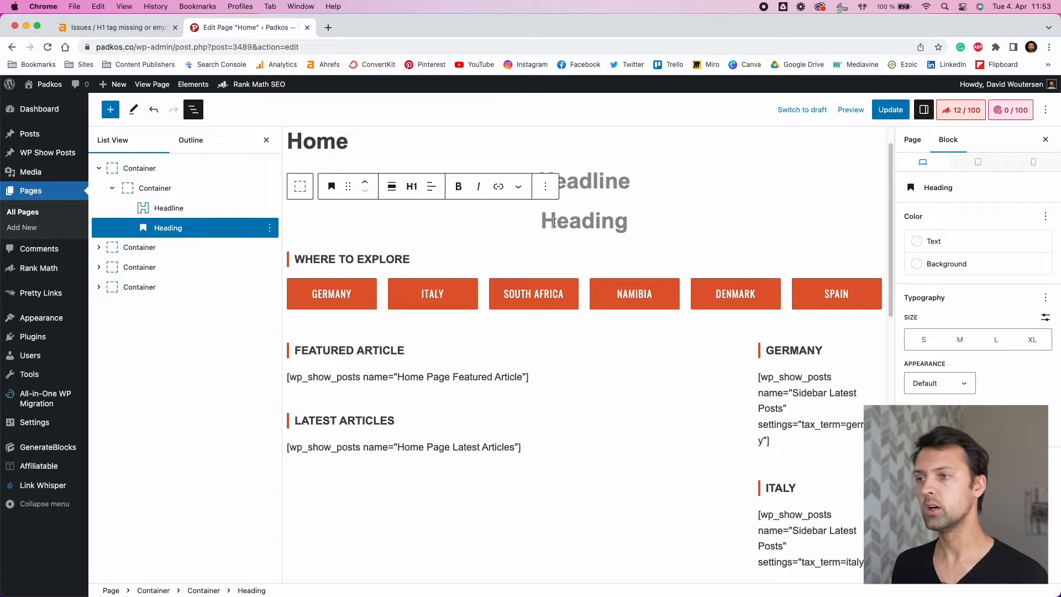
{"action": "left_click", "coordinate": [545, 187]}
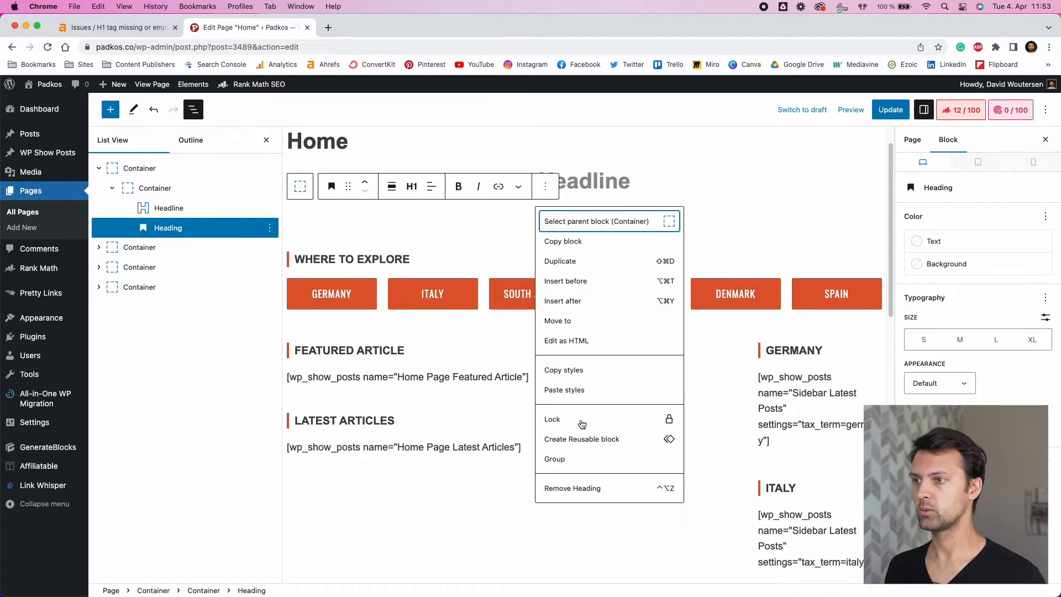
{"action": "left_click", "coordinate": [599, 488]}
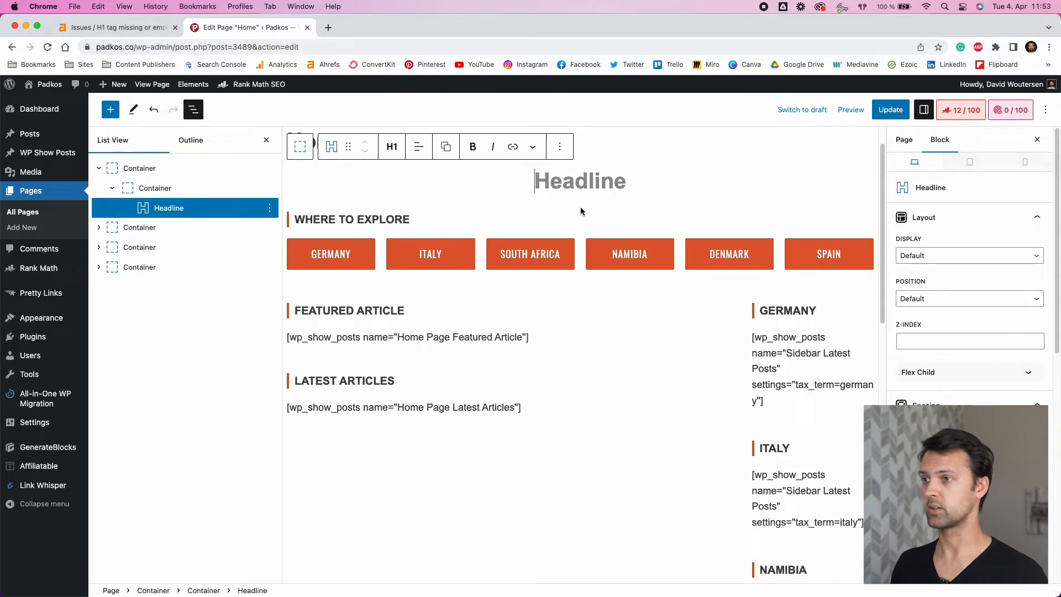
Enter "Padkos - Africa And Europe Travel Blog" as the text of the new H1 headline.
{"action": "type", "text": "P"}
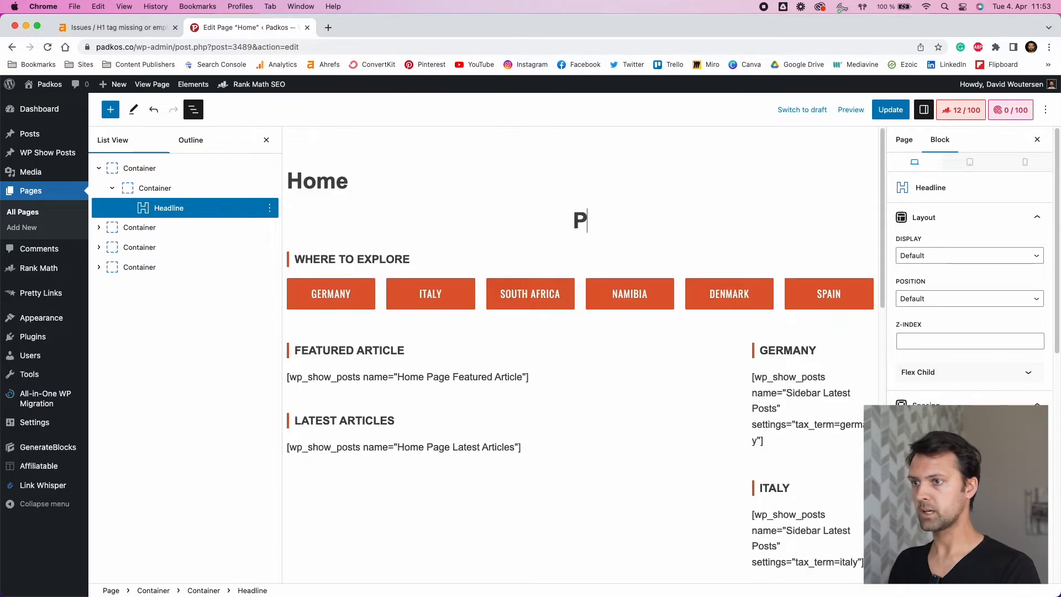
{"action": "type", "text": "adkos - "}
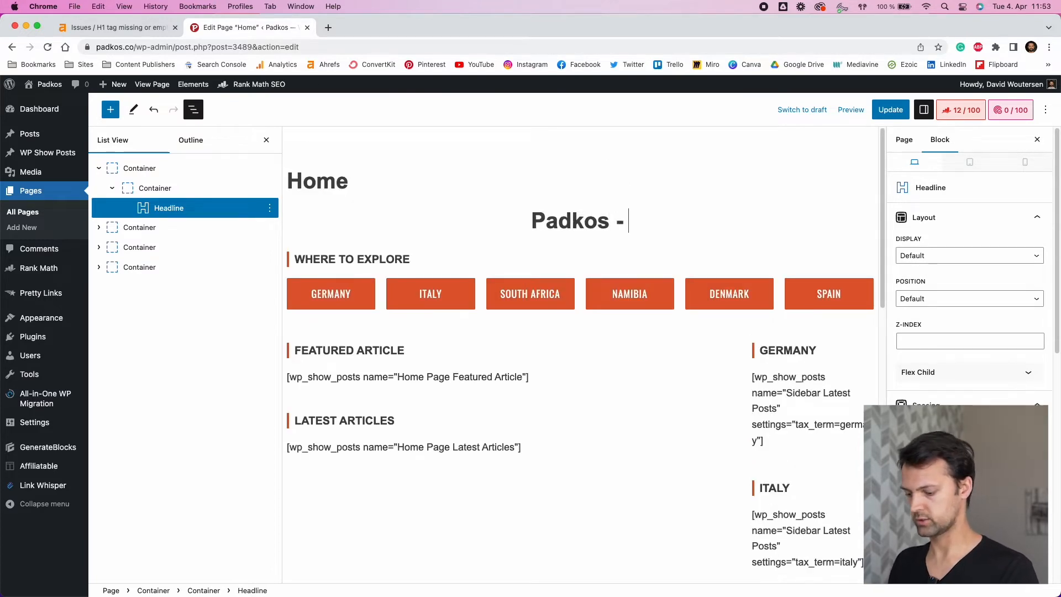
{"action": "type", "text": "Africa "}
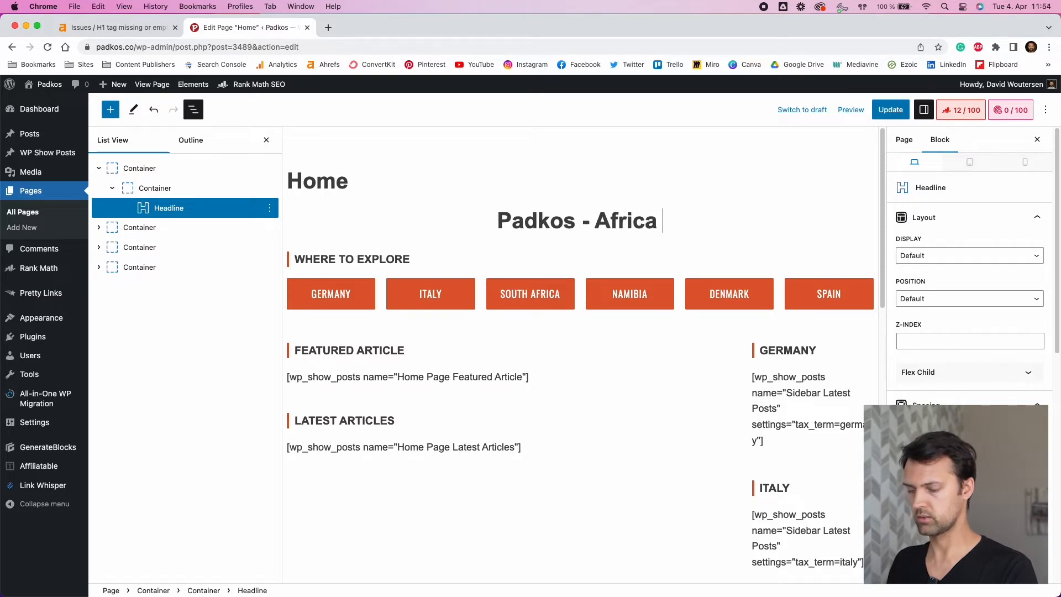
{"action": "type", "text": "And "}
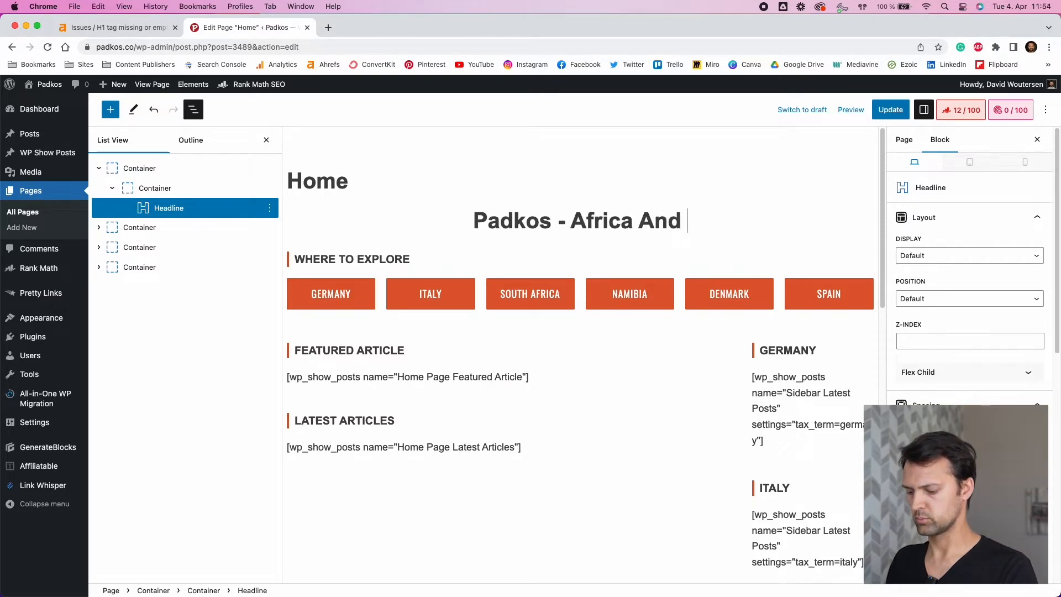
{"action": "type", "text": "Europe Travel Blog"}
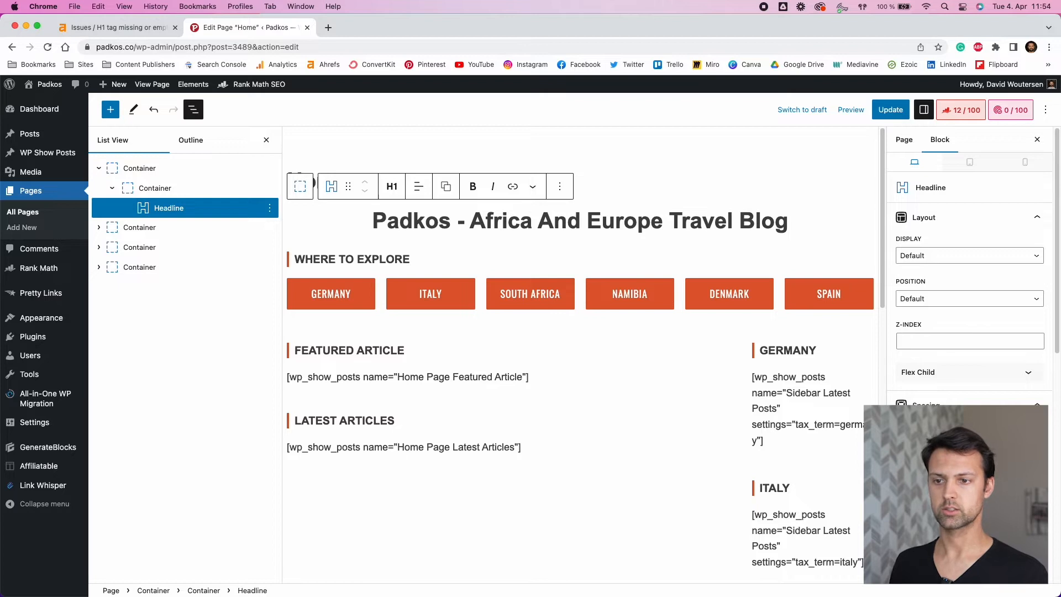
Set the headline's padding to 50 px on all four sides.
{"action": "type", "text": "50"}
{"action": "scroll", "coordinate": [965, 322], "scroll_direction": "down", "scroll_amount": 5}
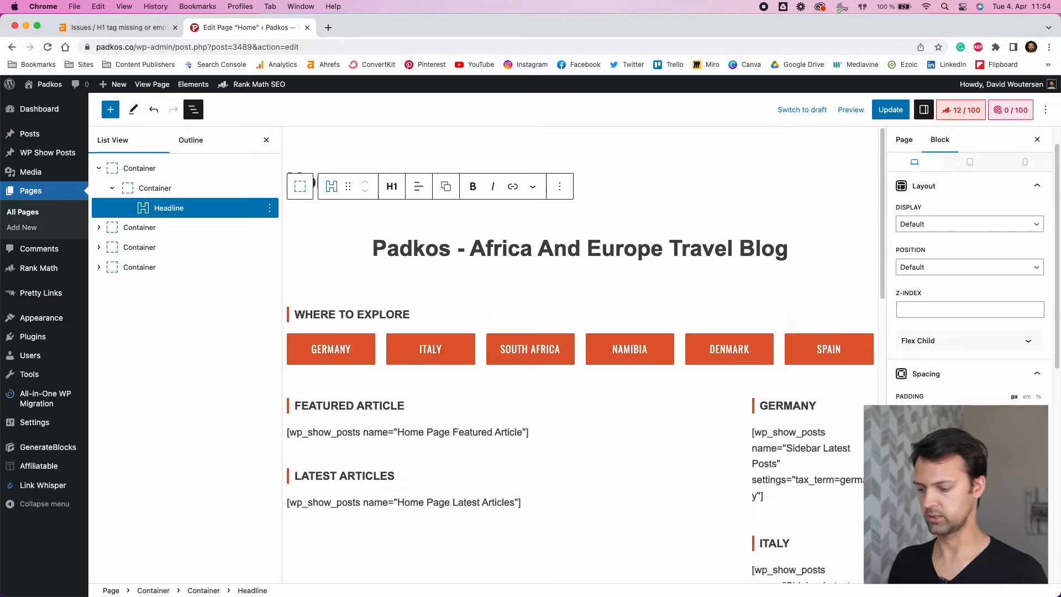
{"action": "scroll", "coordinate": [965, 322], "scroll_direction": "down", "scroll_amount": 3}
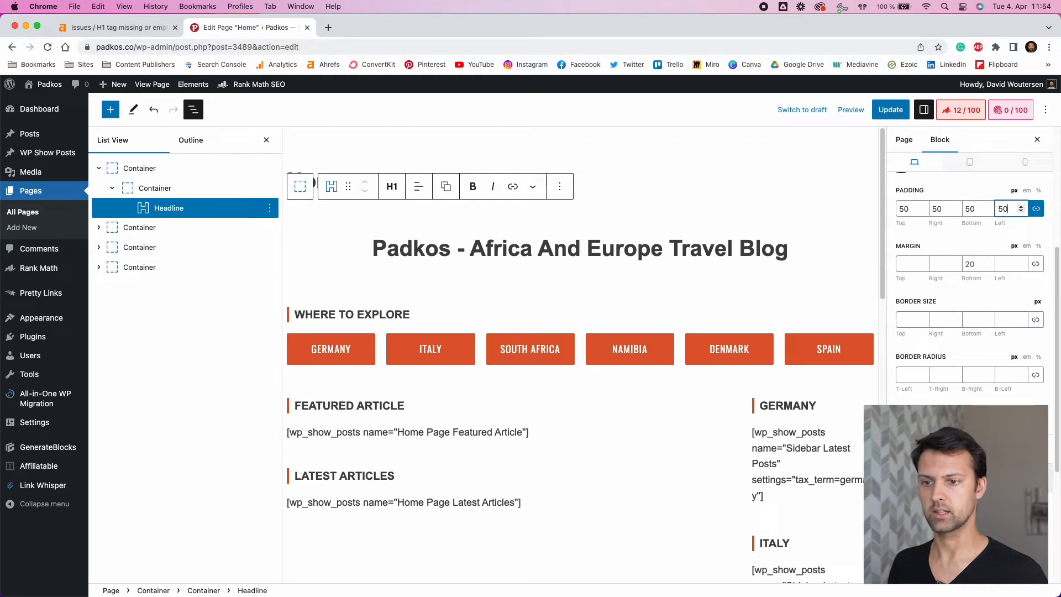
Give the headline's outer container the orange accent background and the white base-3 text colour.
{"action": "left_click", "coordinate": [147, 172]}
{"action": "scroll", "coordinate": [943, 362], "scroll_direction": "down", "scroll_amount": 5}
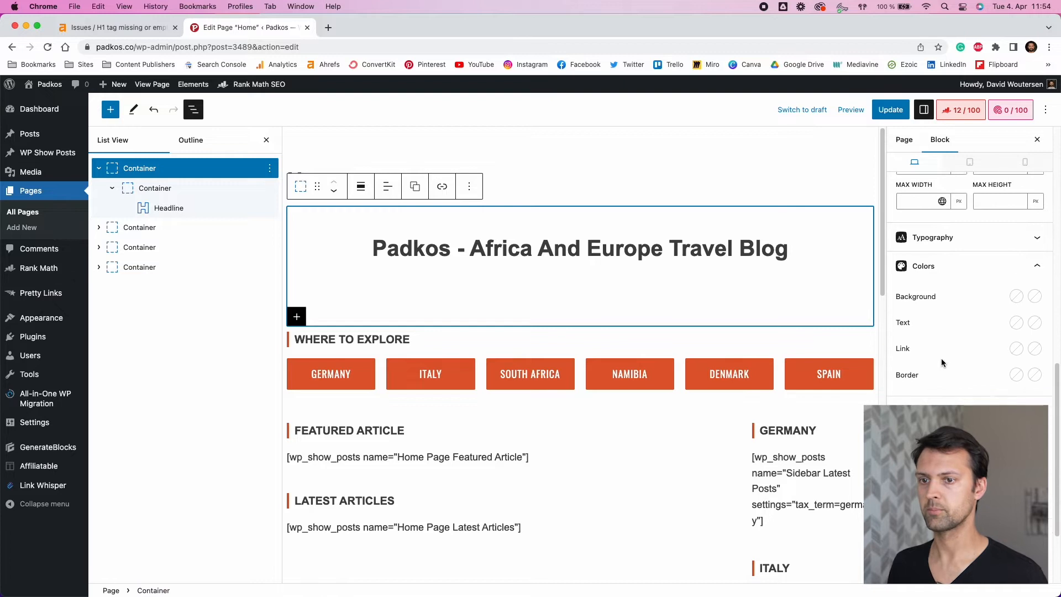
{"action": "left_click", "coordinate": [1017, 297]}
{"action": "left_click", "coordinate": [989, 262]}
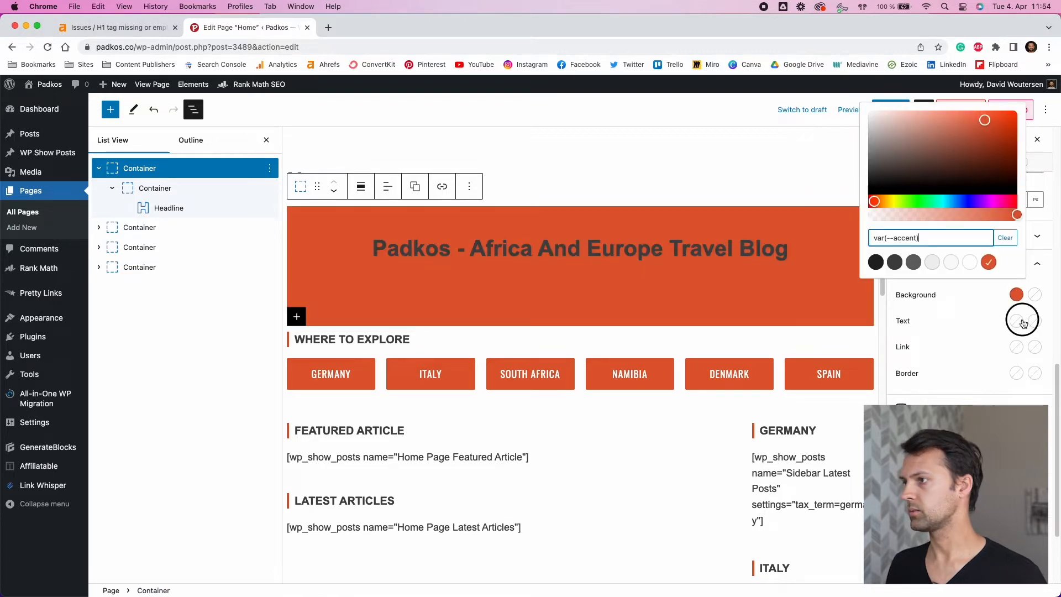
{"action": "left_click", "coordinate": [1022, 323]}
{"action": "left_click", "coordinate": [970, 289]}
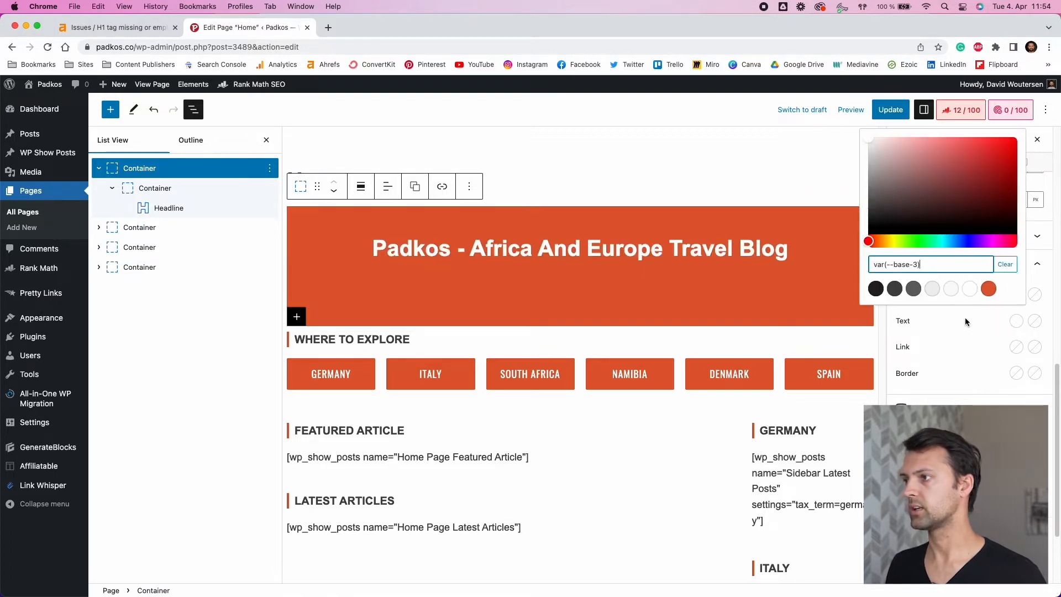
Set both the outer and the inner container around the headline to full width.
{"action": "left_click", "coordinate": [359, 187]}
{"action": "left_click", "coordinate": [382, 260]}
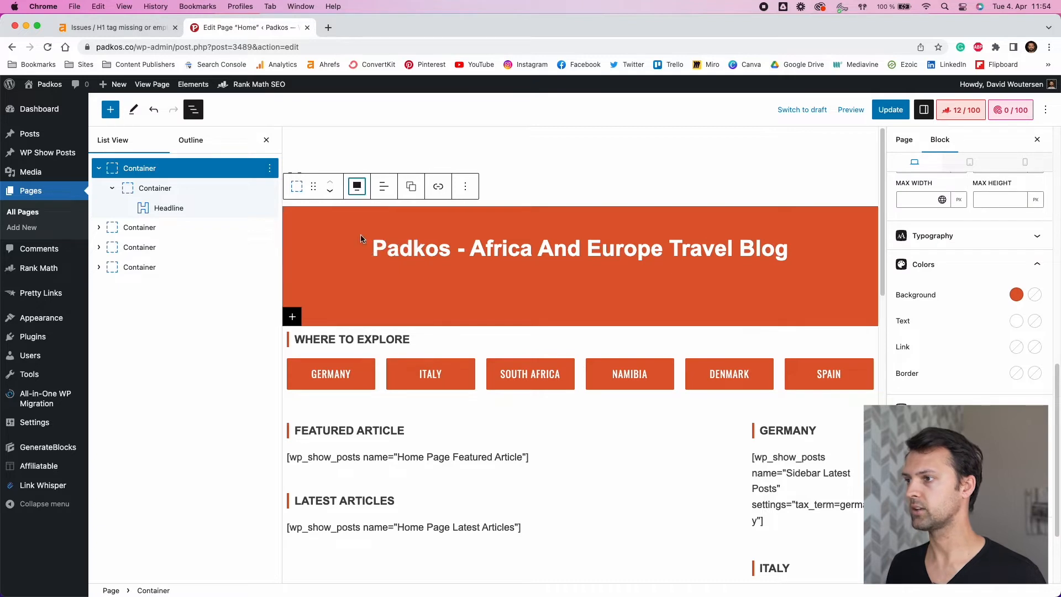
{"action": "left_click", "coordinate": [165, 187]}
{"action": "left_click", "coordinate": [389, 188]}
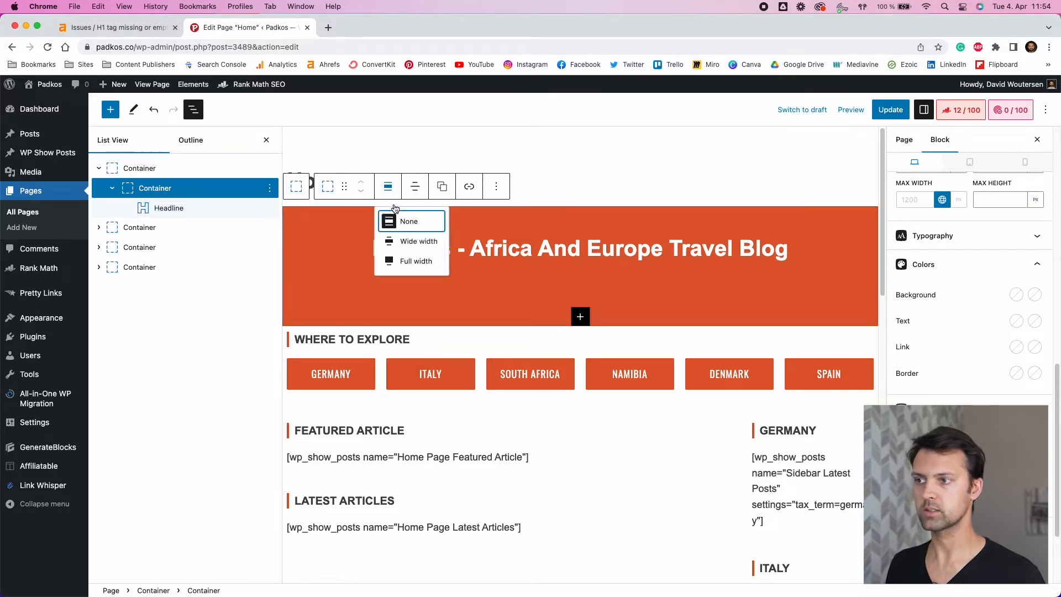
{"action": "left_click", "coordinate": [415, 261]}
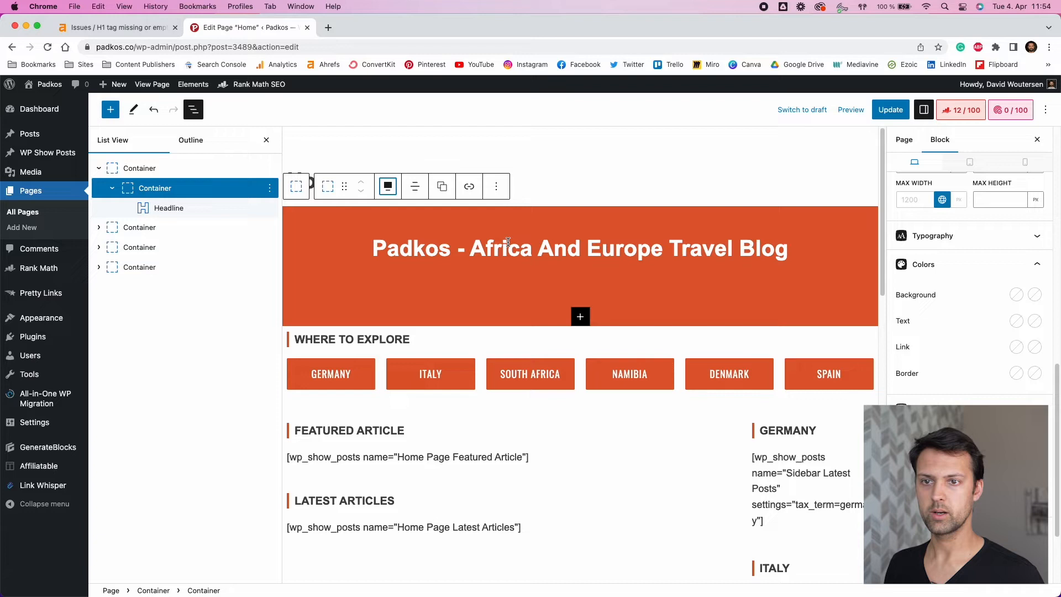
Set the outer container's top margin to -25 px, update the page and open the live homepage in a new tab.
{"action": "left_click", "coordinate": [144, 168]}
{"action": "scroll", "coordinate": [954, 354], "scroll_direction": "up", "scroll_amount": 6}
{"action": "scroll", "coordinate": [978, 292], "scroll_direction": "up", "scroll_amount": 1}
{"action": "left_click", "coordinate": [909, 303]}
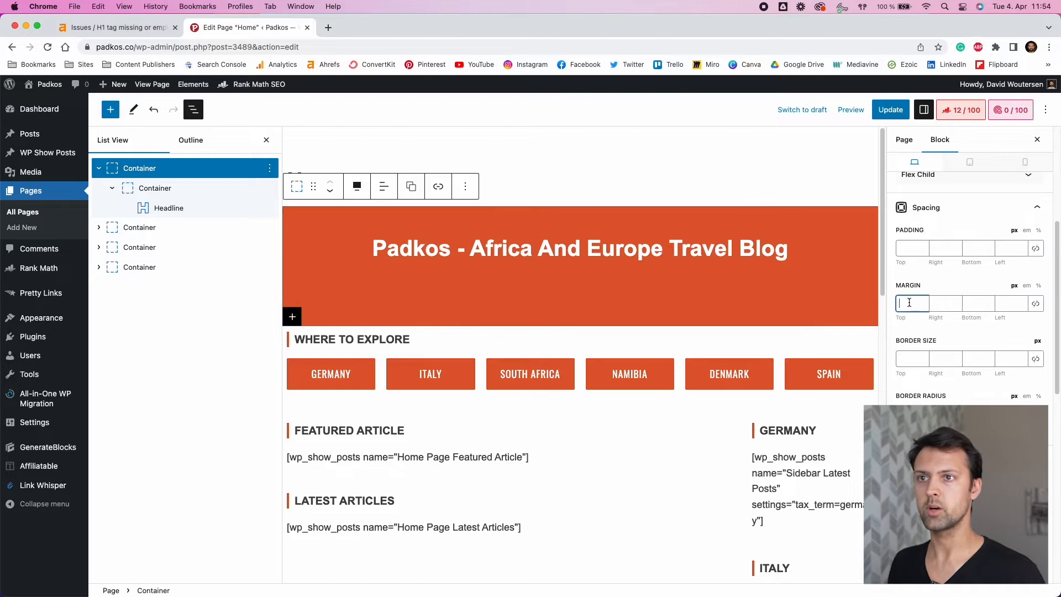
{"action": "type", "text": "-25"}
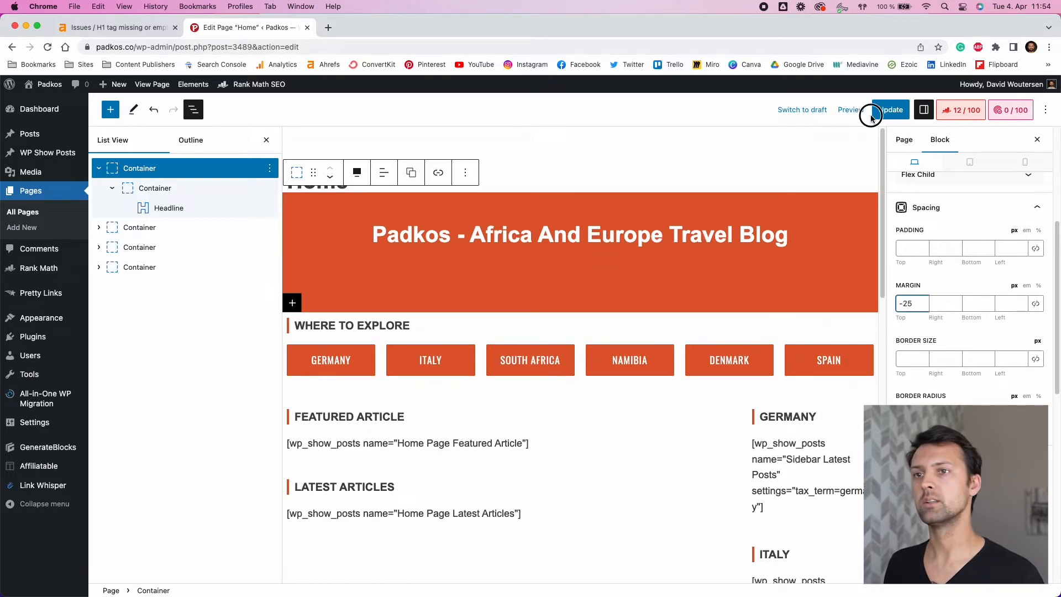
{"action": "left_click", "coordinate": [871, 118]}
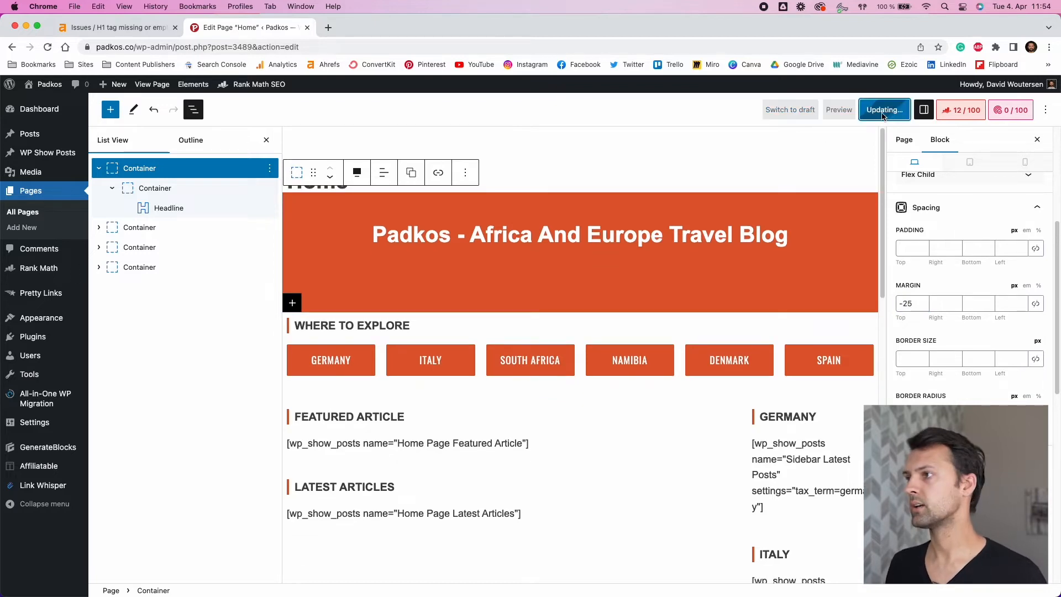
{"action": "left_click", "coordinate": [152, 84], "text": "super"}
{"action": "left_click", "coordinate": [344, 29]}
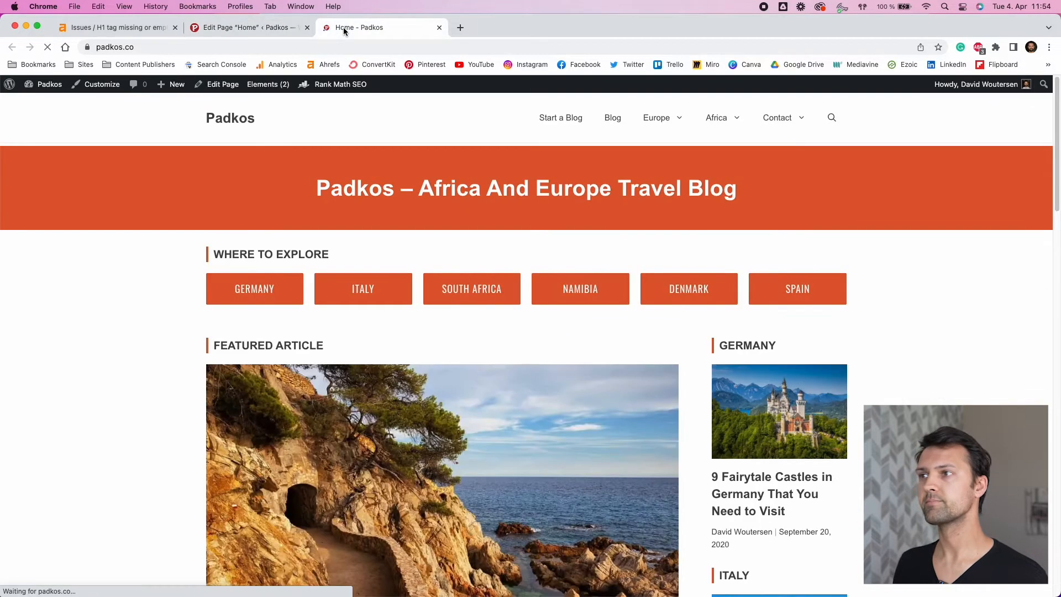
Change the outer container's top margin to -30 px, update the page and reload the live homepage.
{"action": "left_click", "coordinate": [267, 28]}
{"action": "double_click", "coordinate": [908, 304]}
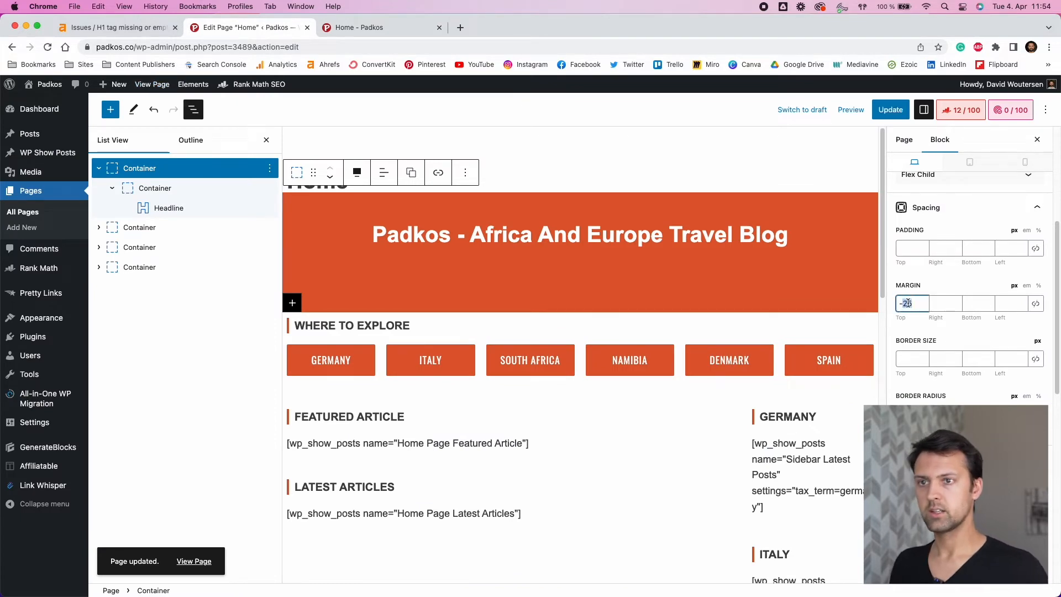
{"action": "type", "text": "30"}
{"action": "left_click", "coordinate": [890, 110]}
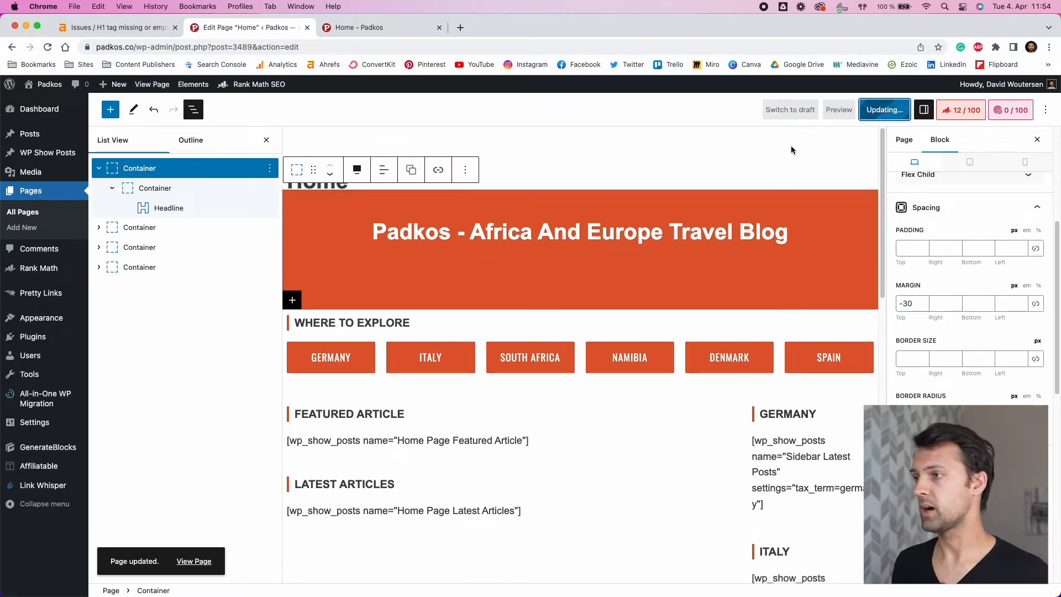
{"action": "left_click", "coordinate": [379, 23]}
{"action": "key", "text": "super+r"}
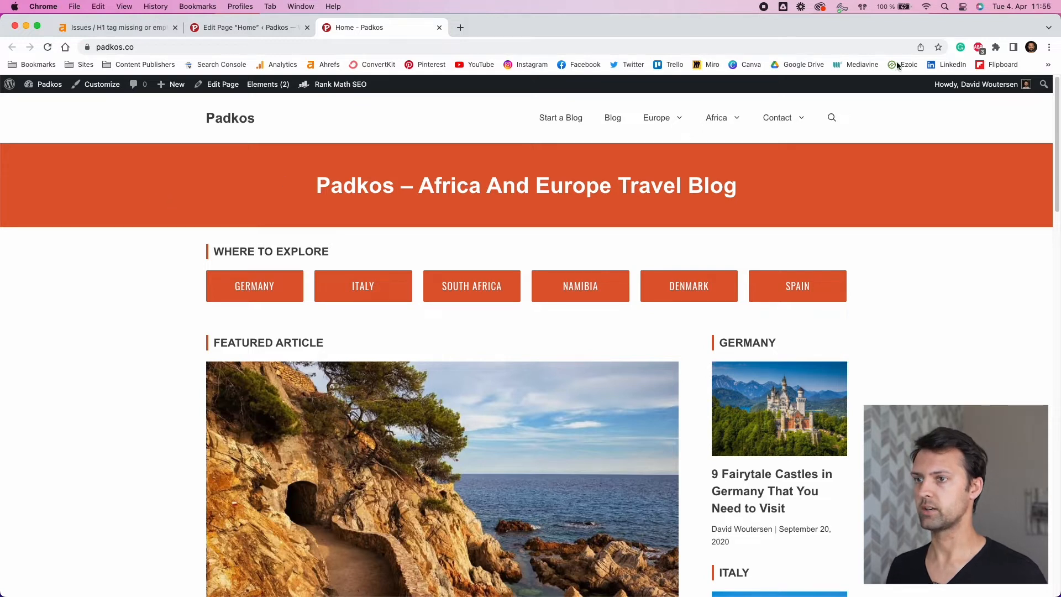
Examine the live homepage's H1 and the order of its subheadings with the Ahrefs SEO Toolbar.
{"action": "left_click", "coordinate": [995, 50]}
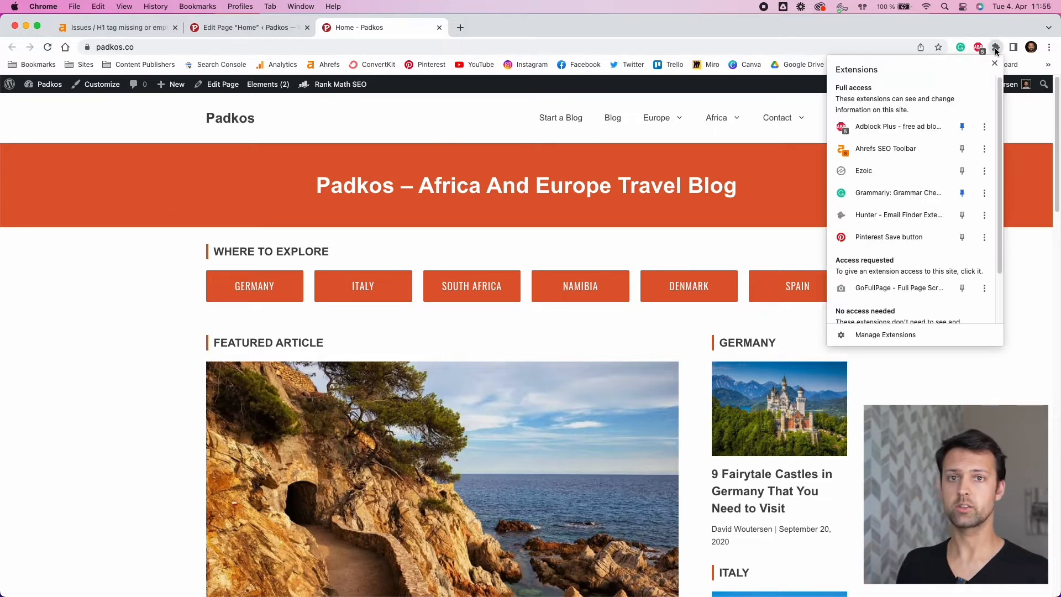
{"action": "left_click", "coordinate": [894, 157]}
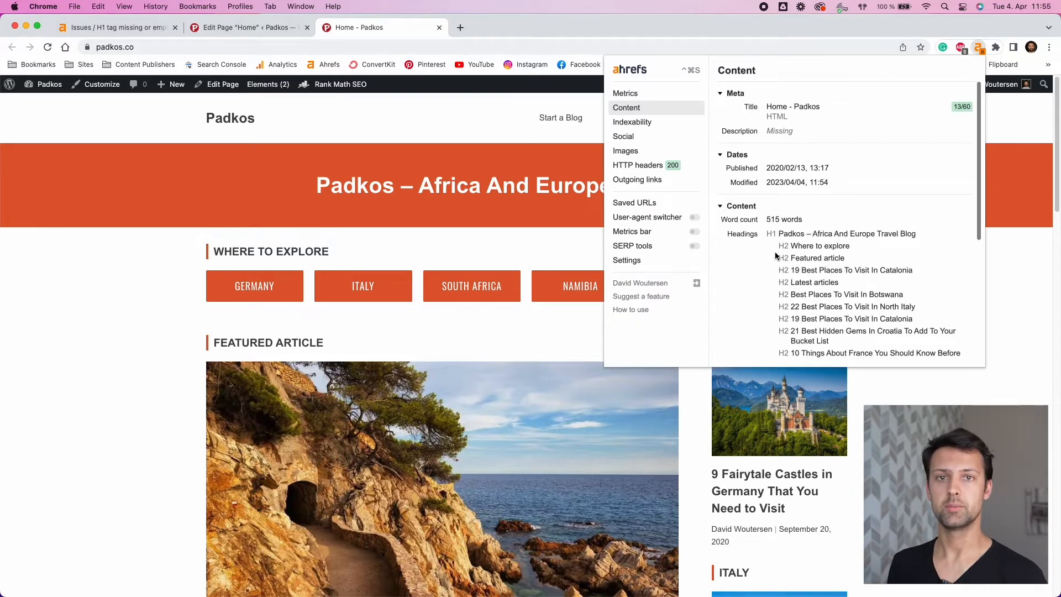
{"action": "scroll", "coordinate": [901, 267], "scroll_direction": "down", "scroll_amount": 1}
{"action": "scroll", "coordinate": [901, 267], "scroll_direction": "up", "scroll_amount": 1}
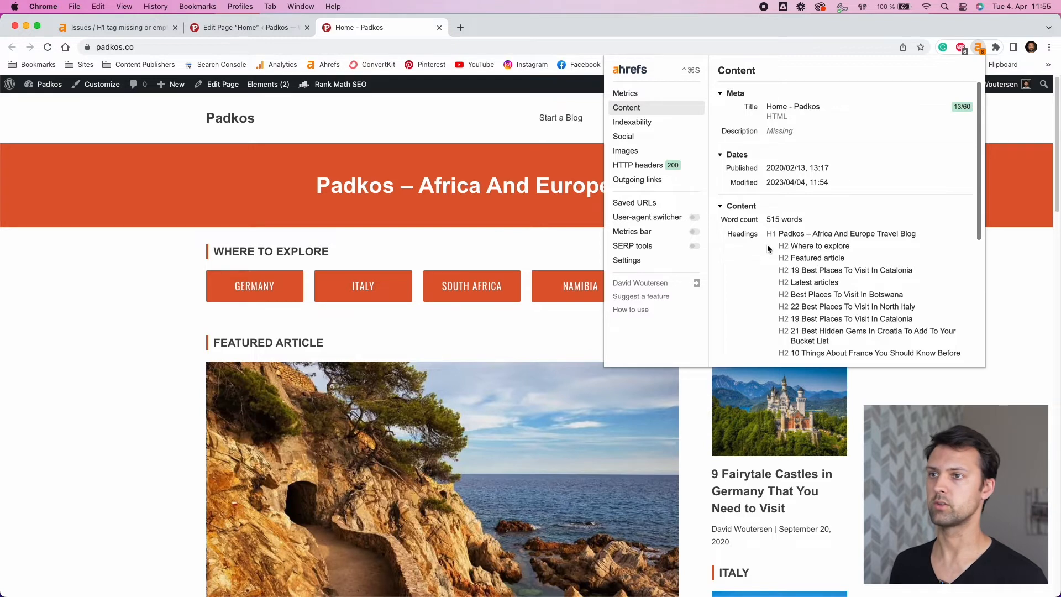
{"action": "scroll", "coordinate": [767, 245], "scroll_direction": "down", "scroll_amount": 4}
{"action": "scroll", "coordinate": [767, 248], "scroll_direction": "down", "scroll_amount": 1}
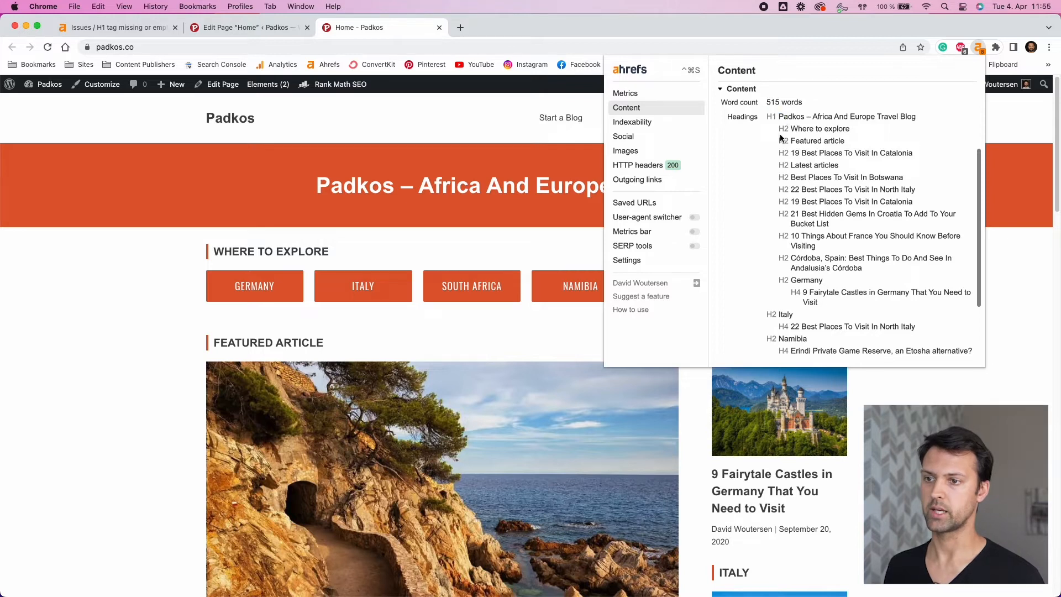
{"action": "left_click_drag", "start_coordinate": [780, 131], "coordinate": [799, 204]}
{"action": "left_click", "coordinate": [765, 165]}
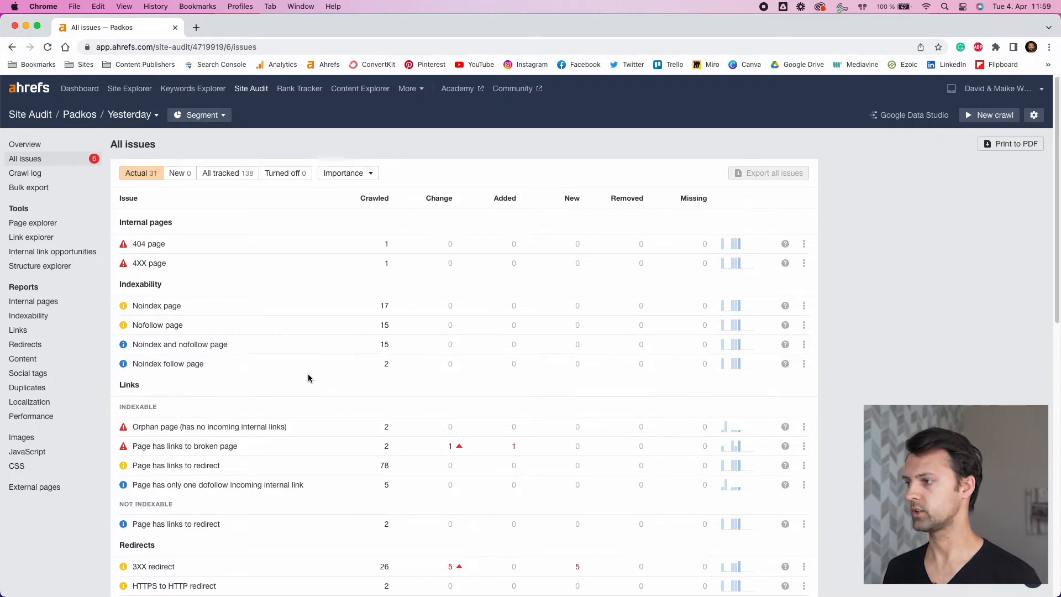
Read the details of the Multiple H1 tags issue in Ahrefs Site Audit and list its affected URLs.
{"action": "scroll", "coordinate": [185, 434], "scroll_direction": "down", "scroll_amount": 3}
{"action": "scroll", "coordinate": [186, 434], "scroll_direction": "down", "scroll_amount": 10}
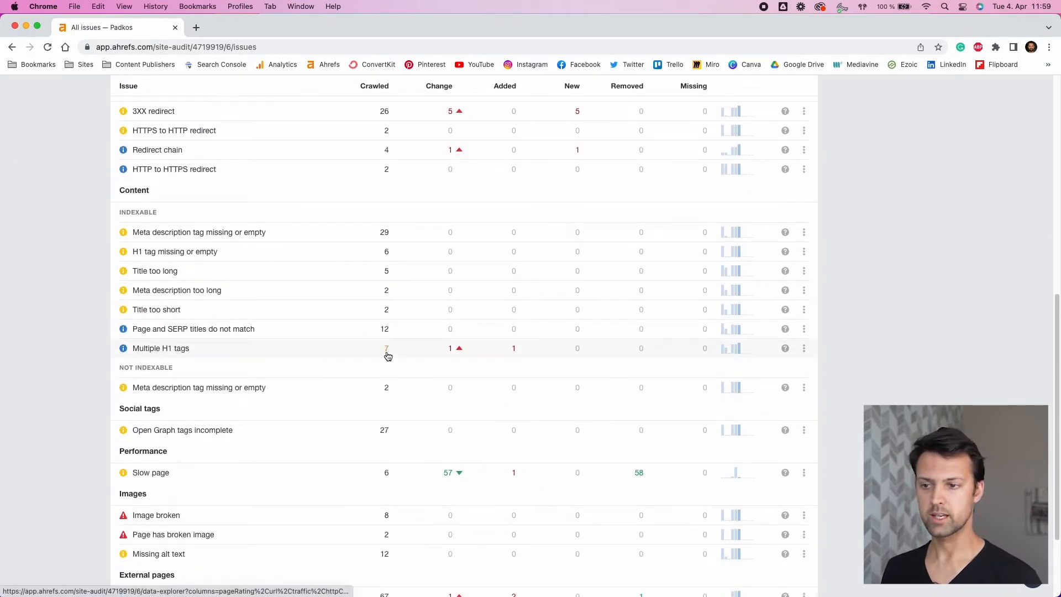
{"action": "left_click", "coordinate": [786, 349]}
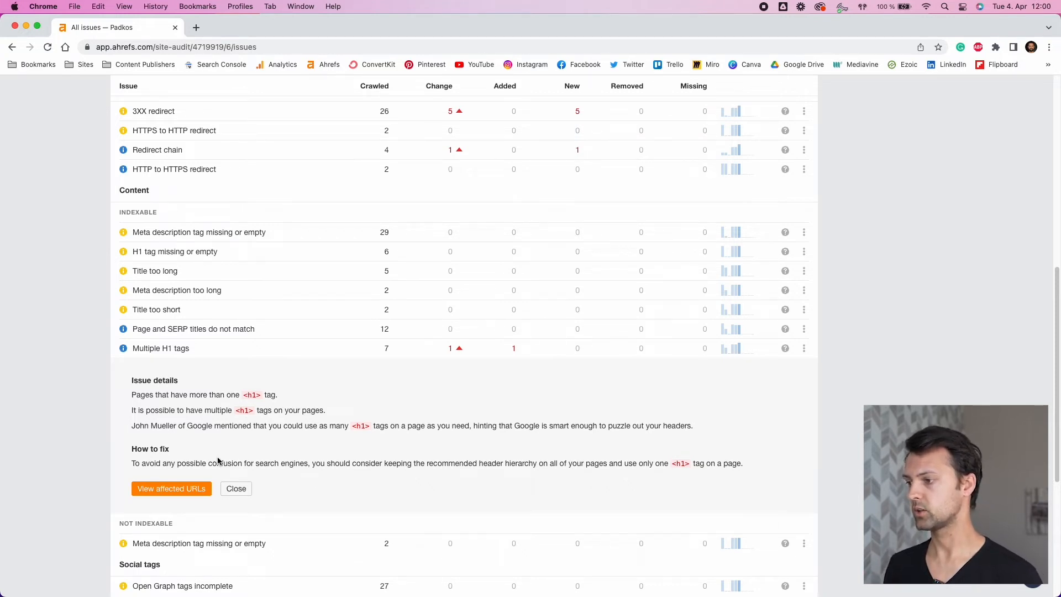
{"action": "left_click", "coordinate": [164, 491]}
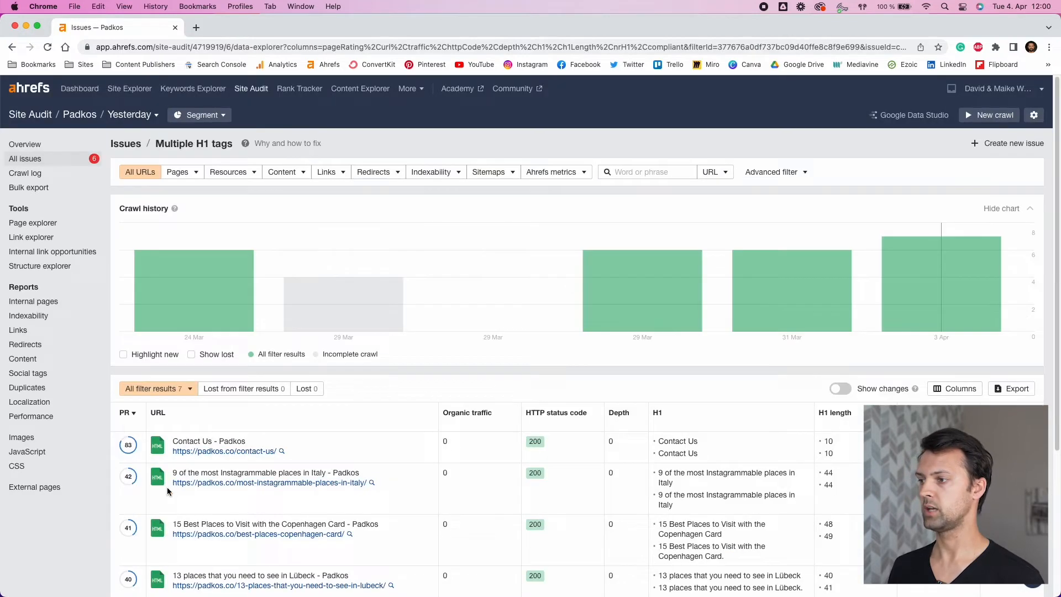
{"action": "scroll", "coordinate": [273, 442], "scroll_direction": "down", "scroll_amount": 3}
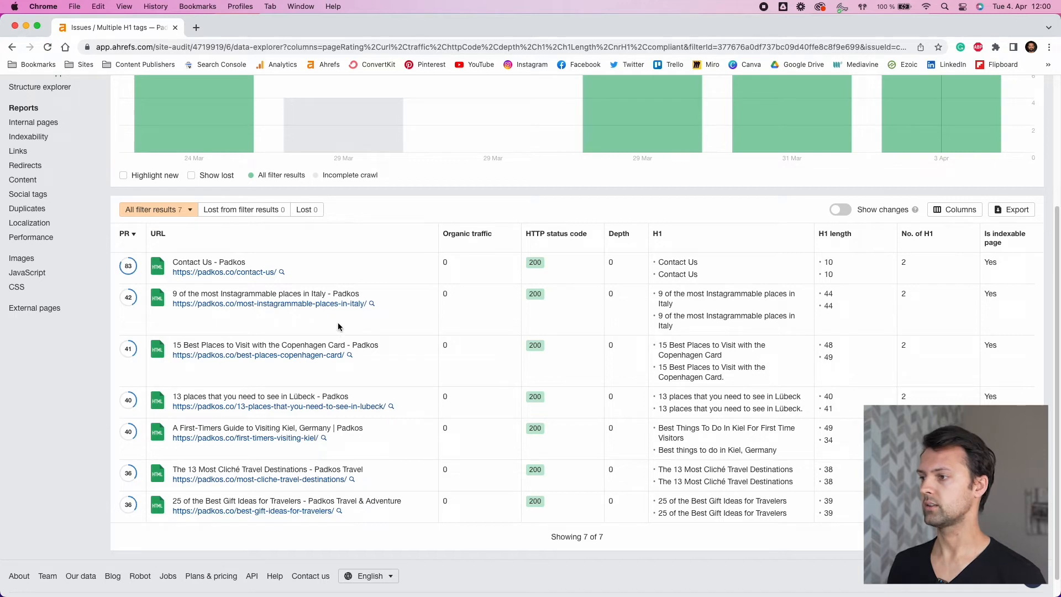
Open the live "9 of the most Instagrammable places in Italy" post from its crawl details and examine its headings with the Ahrefs SEO Toolbar.
{"action": "left_click", "coordinate": [285, 307]}
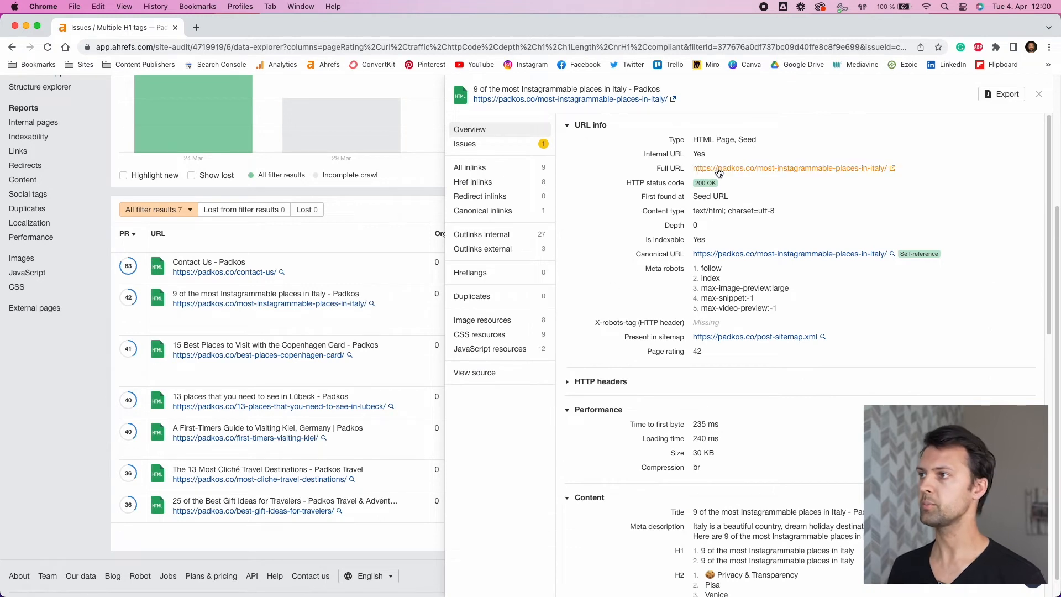
{"action": "left_click", "coordinate": [875, 168]}
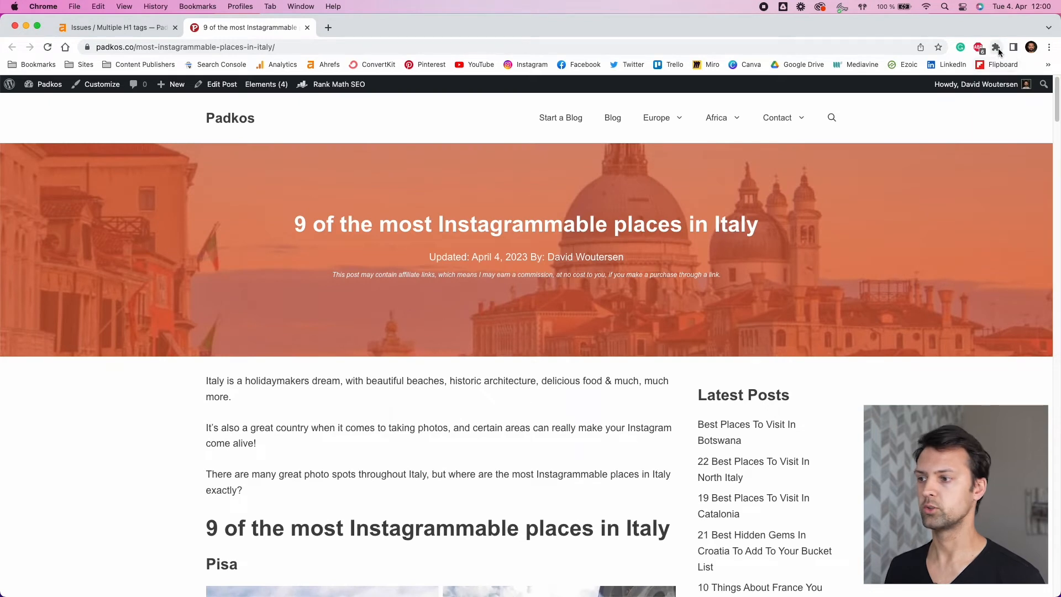
{"action": "left_click", "coordinate": [997, 47]}
{"action": "left_click", "coordinate": [899, 145]}
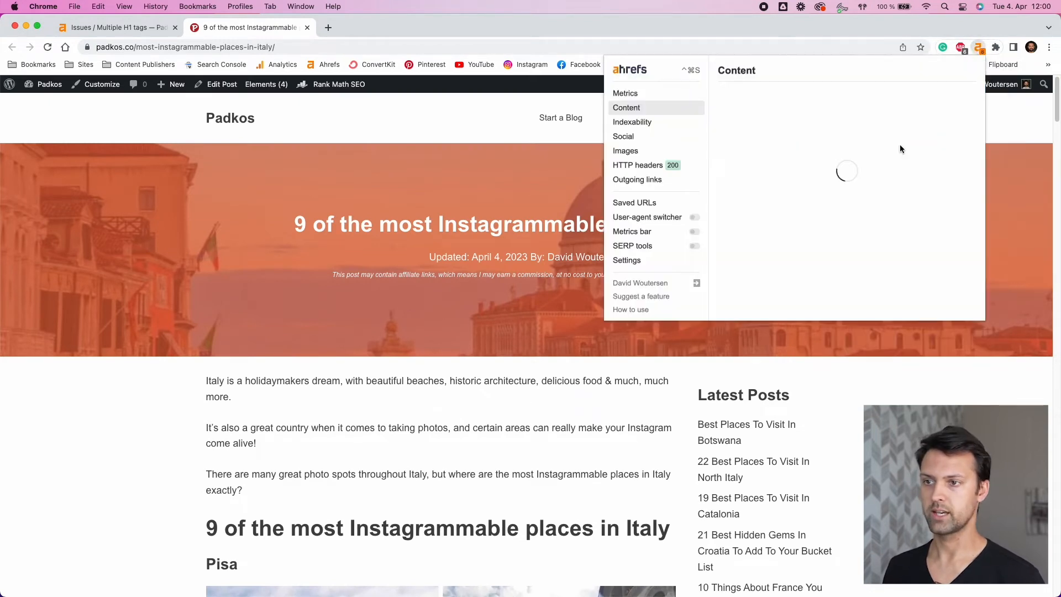
{"action": "scroll", "coordinate": [795, 268], "scroll_direction": "down", "scroll_amount": 3}
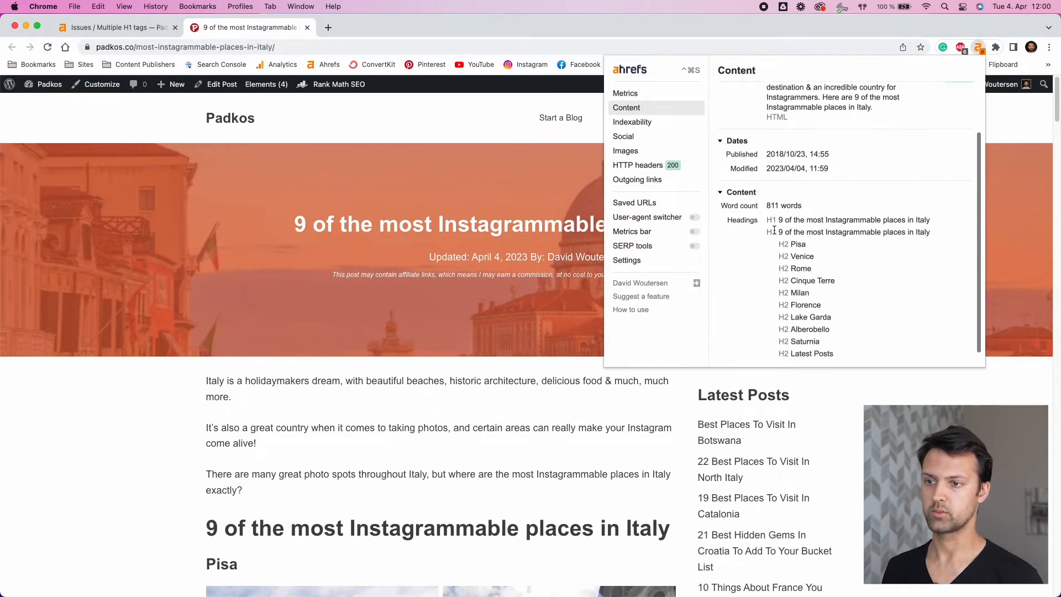
{"action": "left_click_drag", "start_coordinate": [768, 220], "coordinate": [933, 243]}
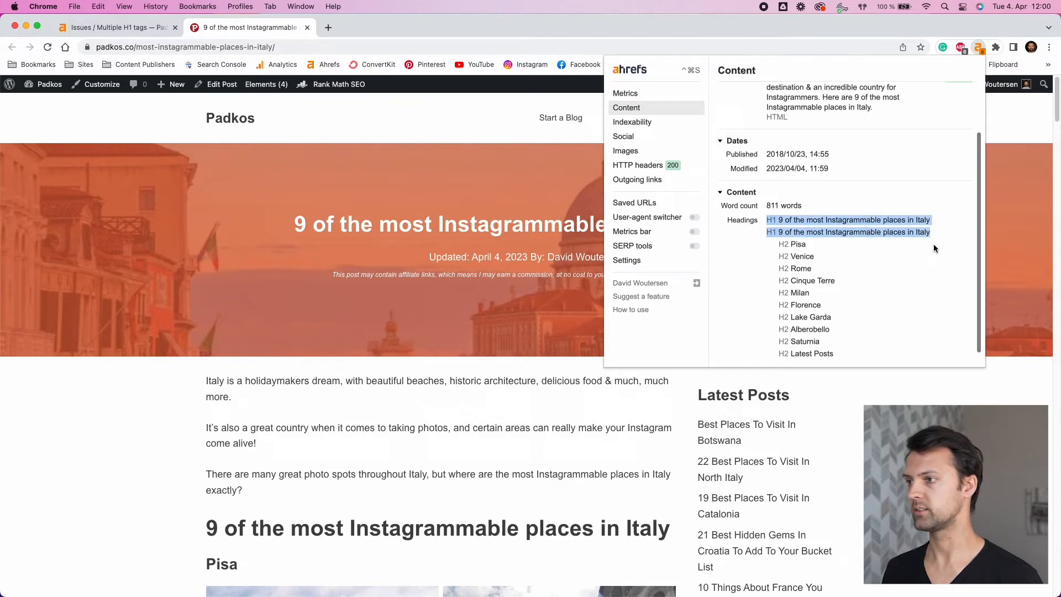
{"action": "scroll", "coordinate": [831, 253], "scroll_direction": "down", "scroll_amount": 1}
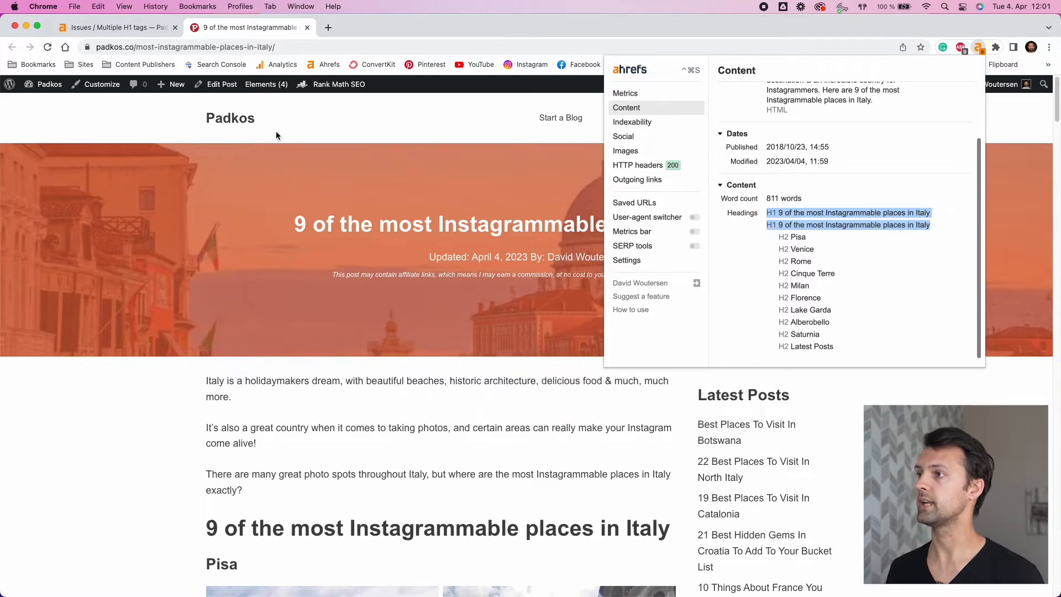
Open the "9 of the most Instagrammable places in Italy" post for editing and locate its duplicate title heading.
{"action": "left_click", "coordinate": [225, 87]}
{"action": "left_click", "coordinate": [226, 87]}
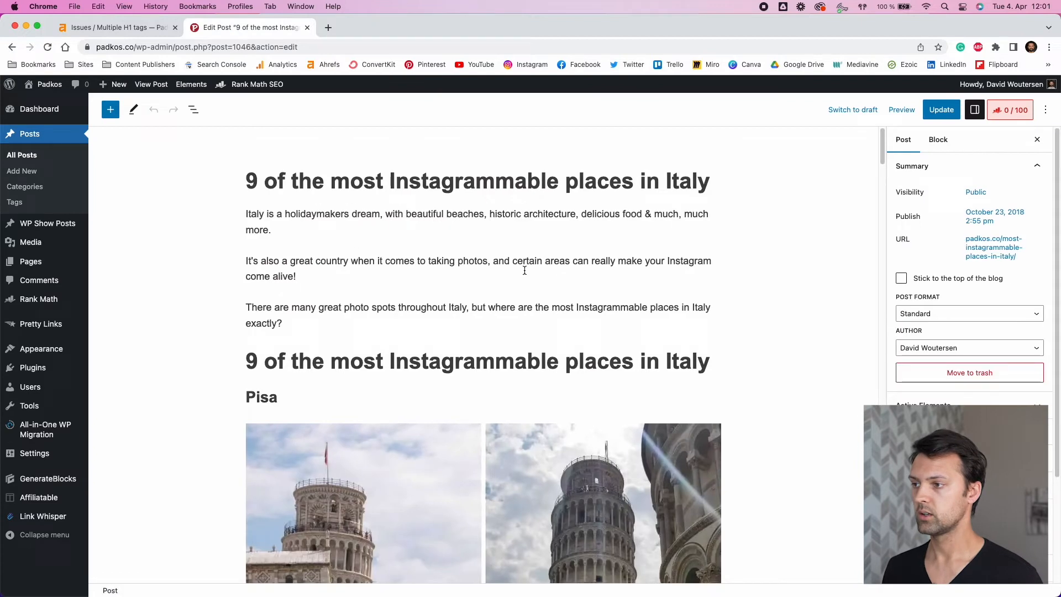
{"action": "scroll", "coordinate": [523, 270], "scroll_direction": "down", "scroll_amount": 4}
{"action": "scroll", "coordinate": [519, 274], "scroll_direction": "up", "scroll_amount": 3}
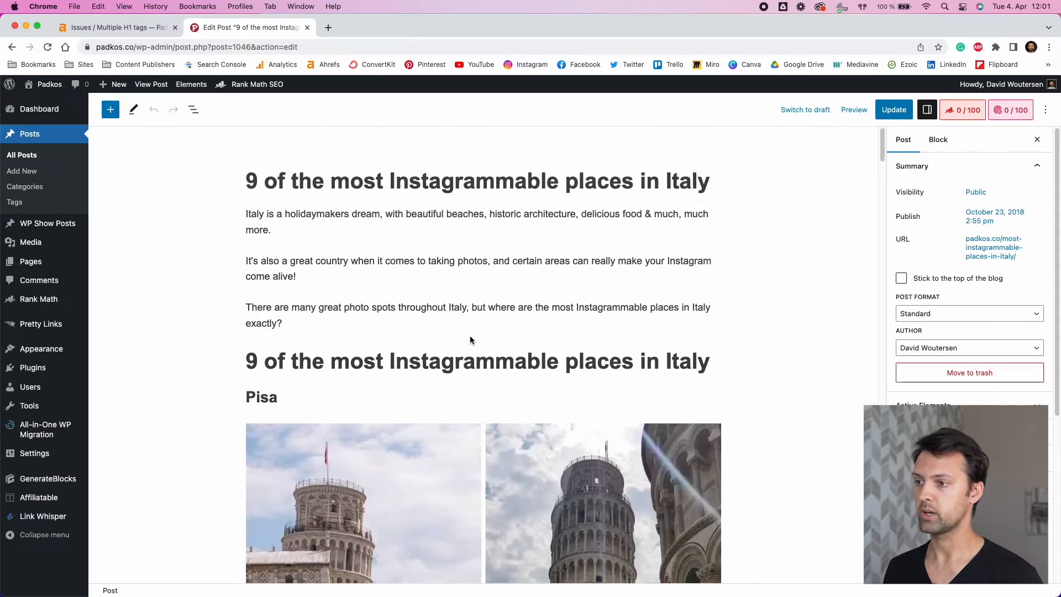
Change the duplicate "9 of the most Instagrammable places in Italy" heading above Pisa from H1 to H2.
{"action": "left_click", "coordinate": [445, 366]}
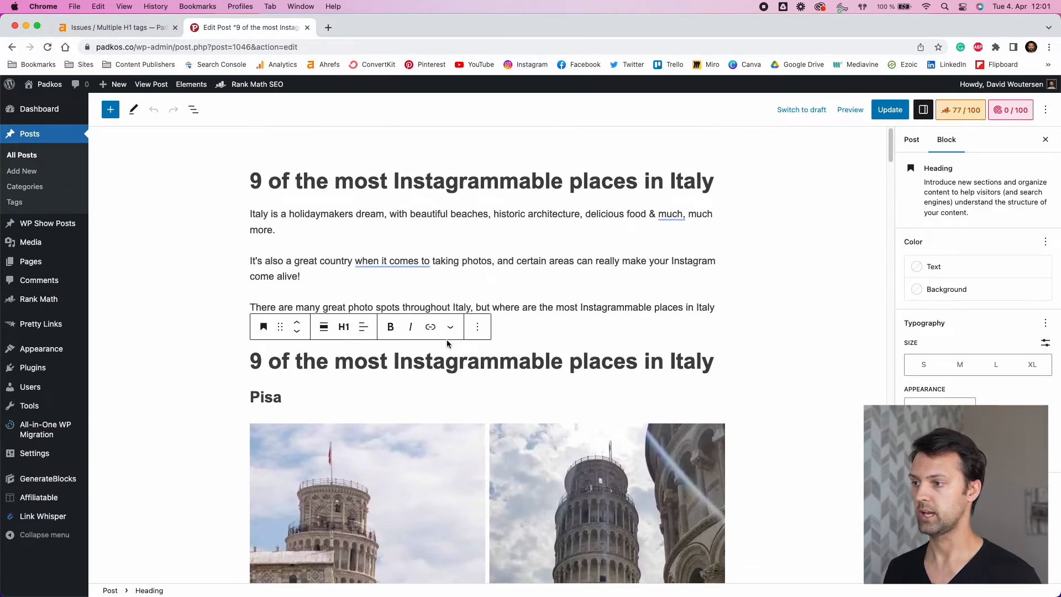
{"action": "left_click", "coordinate": [346, 330]}
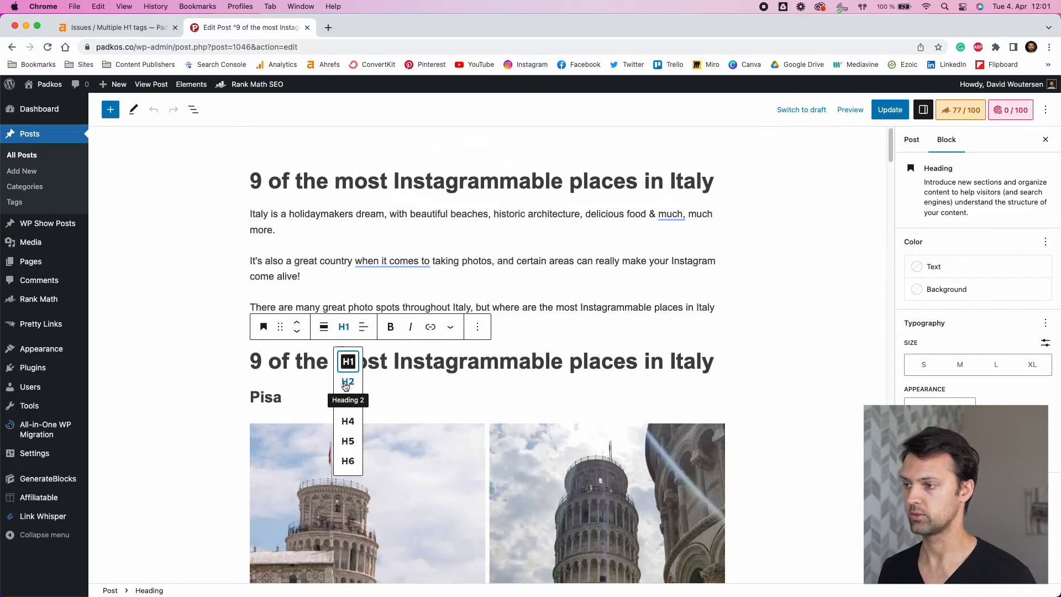
{"action": "left_click", "coordinate": [348, 381]}
{"action": "left_click", "coordinate": [344, 367]}
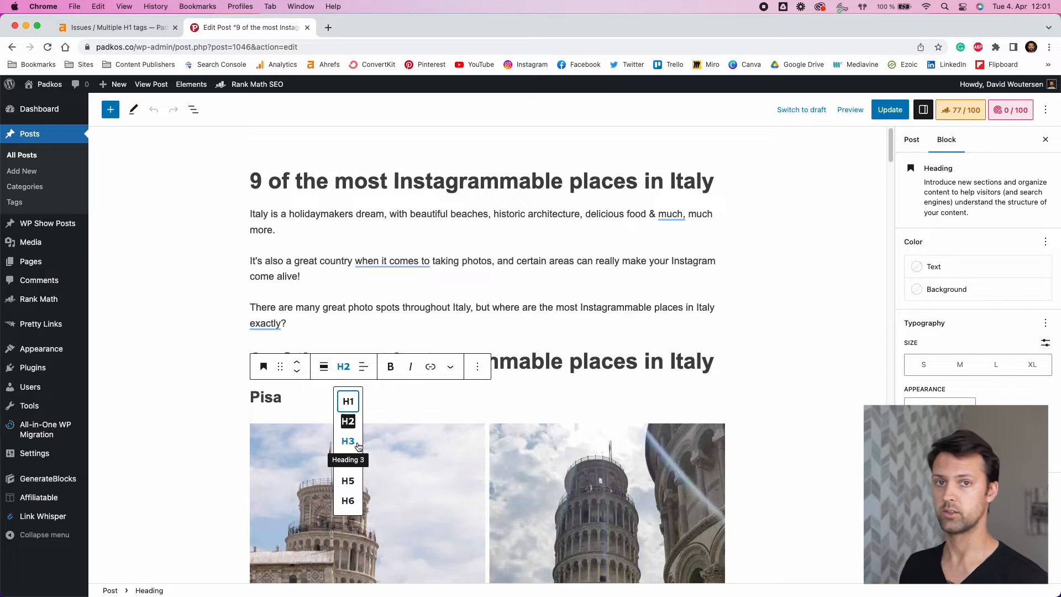
{"action": "key", "text": "Return"}
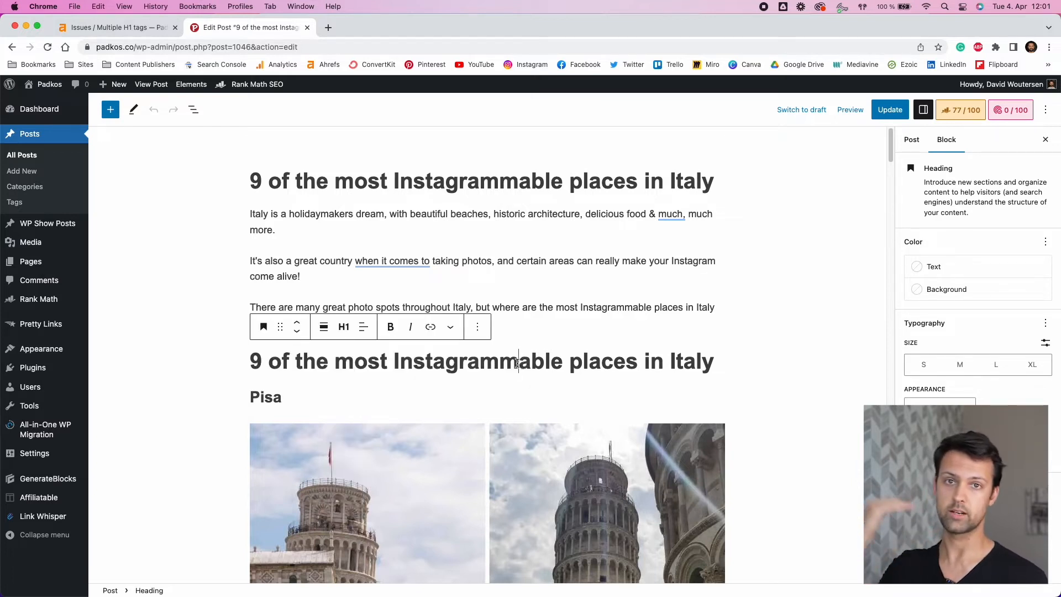
{"action": "left_click", "coordinate": [345, 334]}
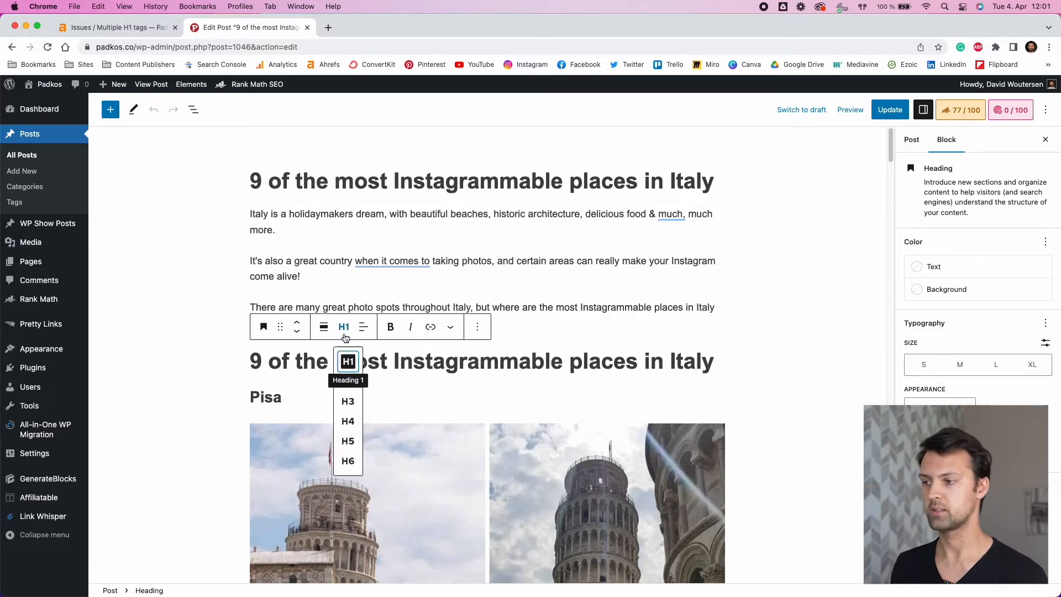
{"action": "left_click", "coordinate": [353, 364]}
{"action": "left_click", "coordinate": [344, 329]}
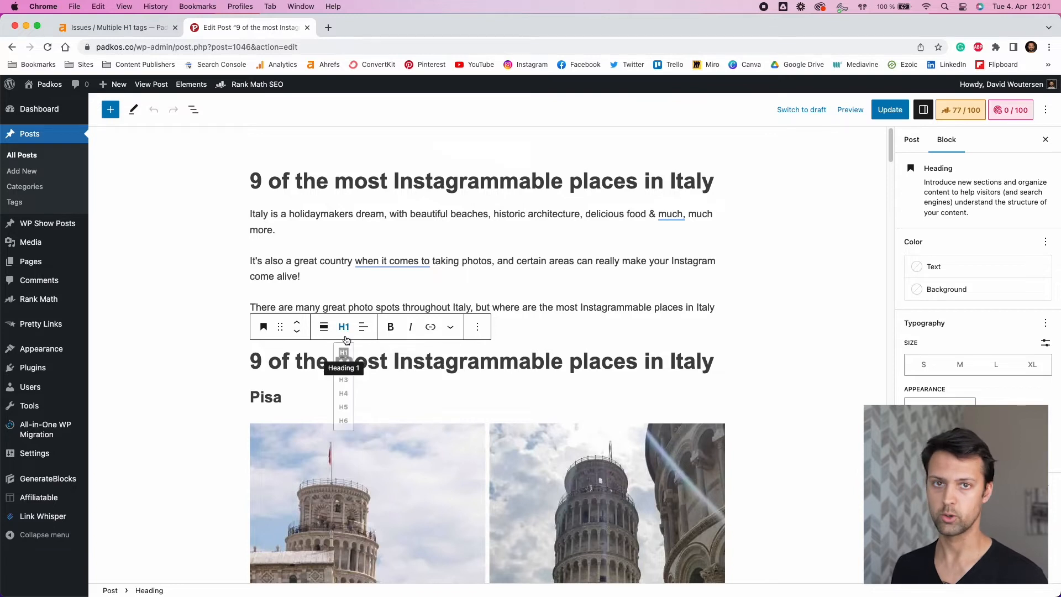
{"action": "left_click", "coordinate": [351, 383]}
Try the Pisa heading as H3 beneath the duplicate title heading, then set it back to H2.
{"action": "left_click", "coordinate": [298, 394]}
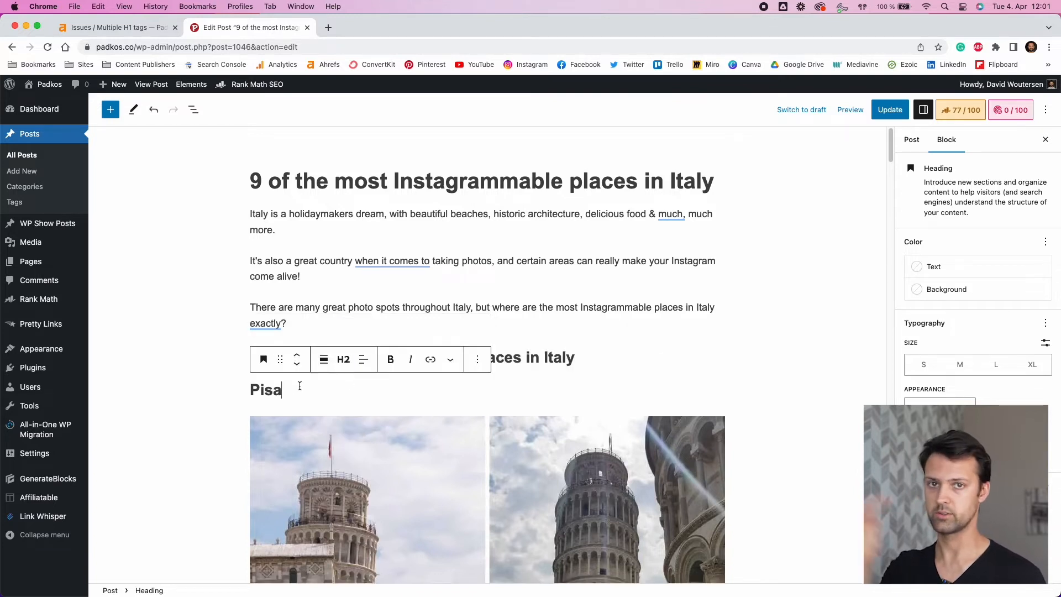
{"action": "left_click", "coordinate": [343, 359]}
{"action": "left_click", "coordinate": [347, 429]}
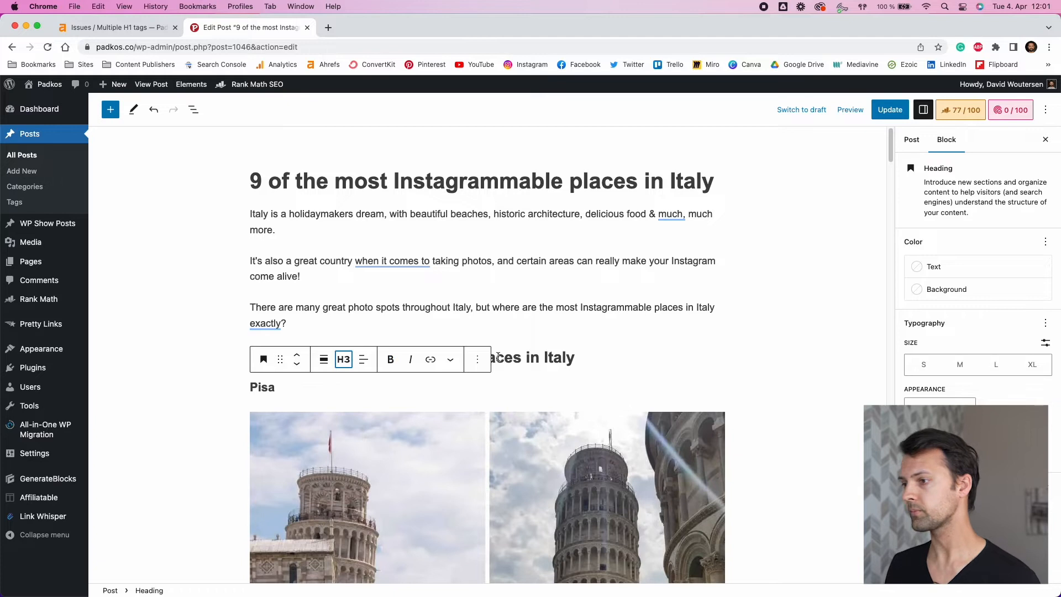
{"action": "left_click", "coordinate": [527, 357]}
{"action": "left_click", "coordinate": [263, 388]}
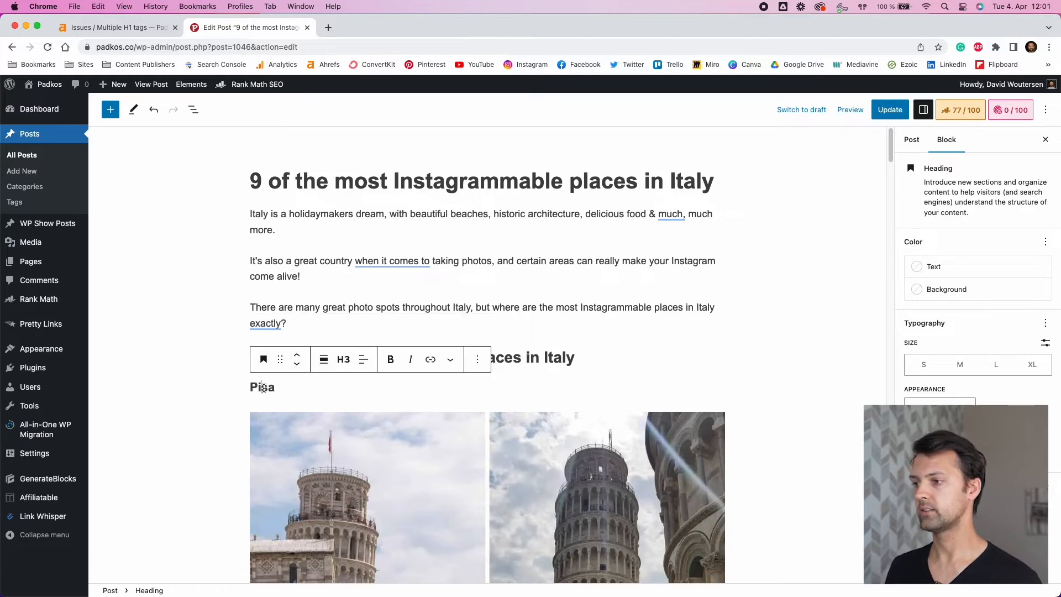
{"action": "left_click", "coordinate": [344, 360]}
{"action": "left_click", "coordinate": [348, 414]}
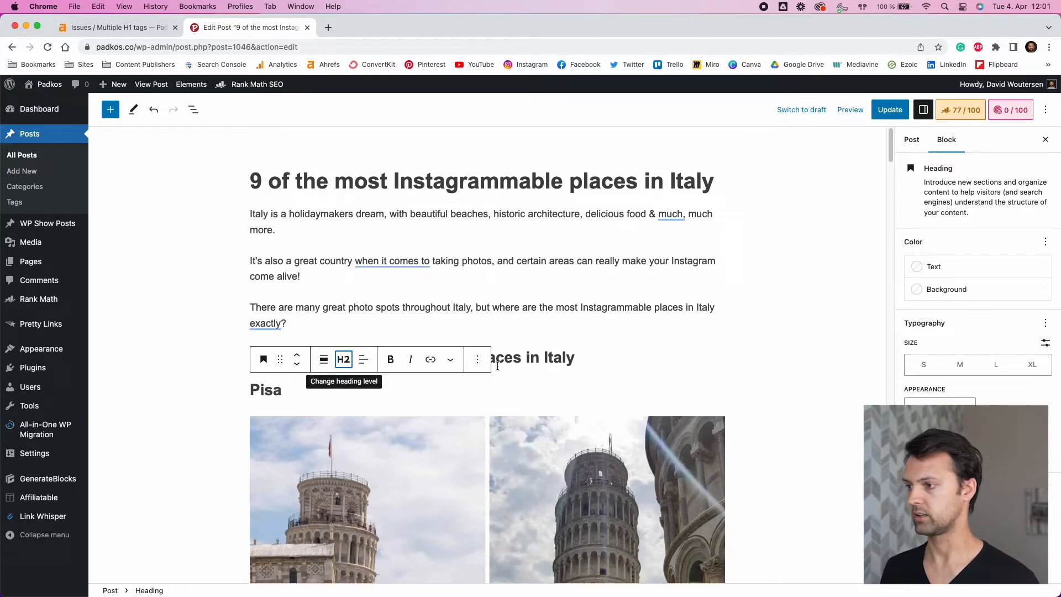
Remove the duplicate "9 of the most Instagrammable places in Italy" heading block above Pisa.
{"action": "left_click", "coordinate": [477, 327]}
{"action": "scroll", "coordinate": [520, 525], "scroll_direction": "down", "scroll_amount": 1}
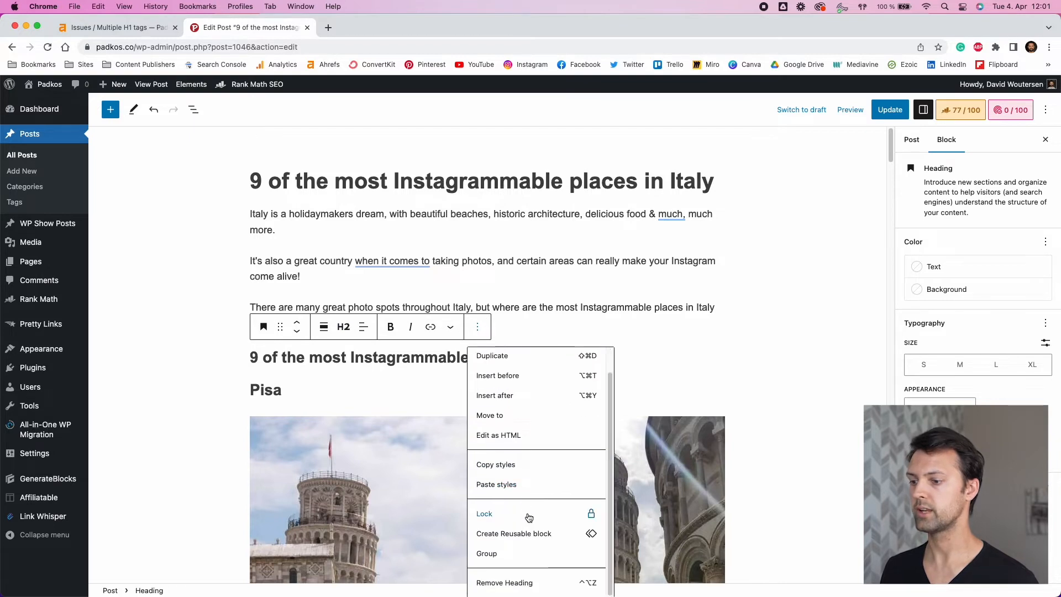
{"action": "left_click", "coordinate": [531, 578]}
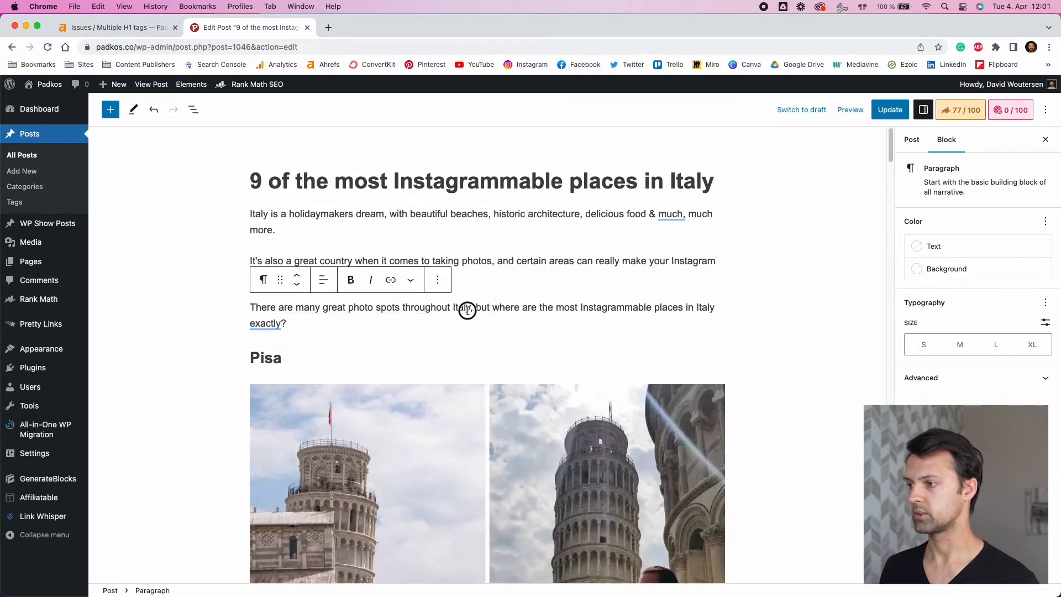
Review the post's heading hierarchy in the editor's document outline, starting from the Pisa heading.
{"action": "left_click", "coordinate": [270, 361]}
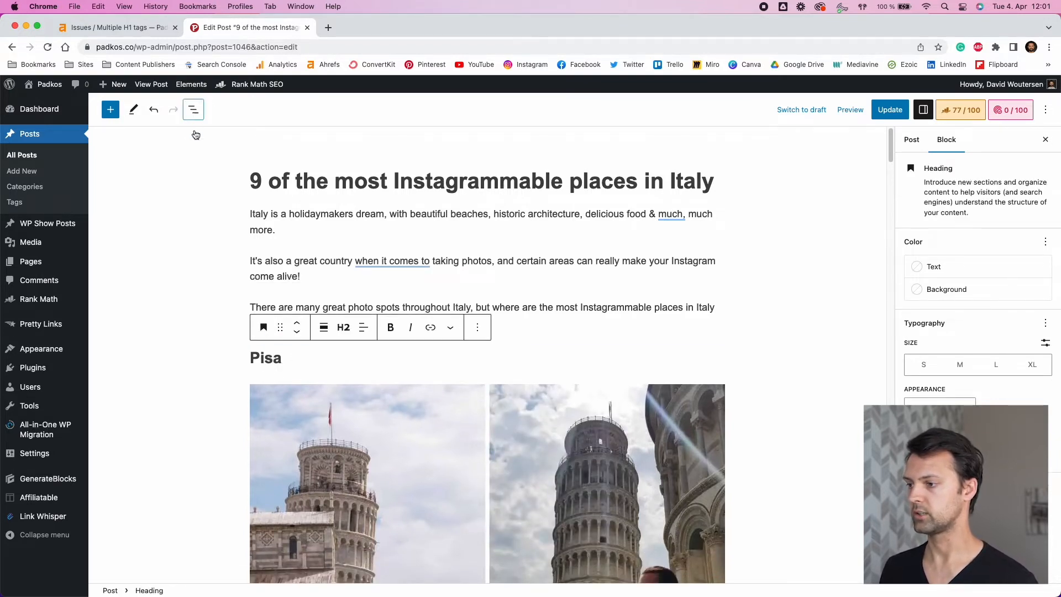
{"action": "left_click", "coordinate": [193, 110]}
{"action": "left_click", "coordinate": [192, 142]}
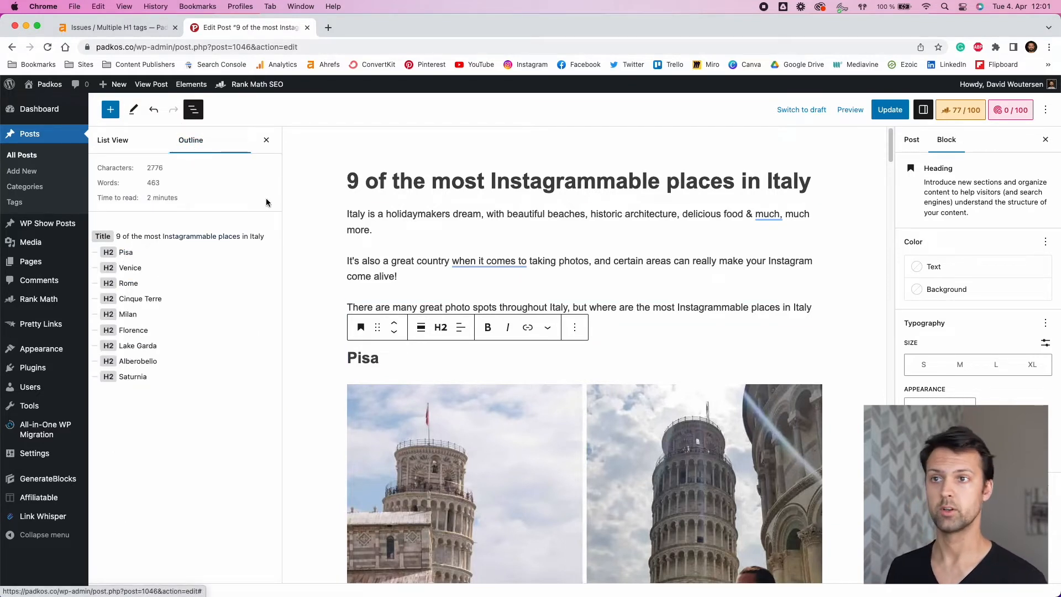
{"action": "left_click", "coordinate": [265, 140]}
Update the Italy post and open its live version.
{"action": "left_click", "coordinate": [437, 258]}
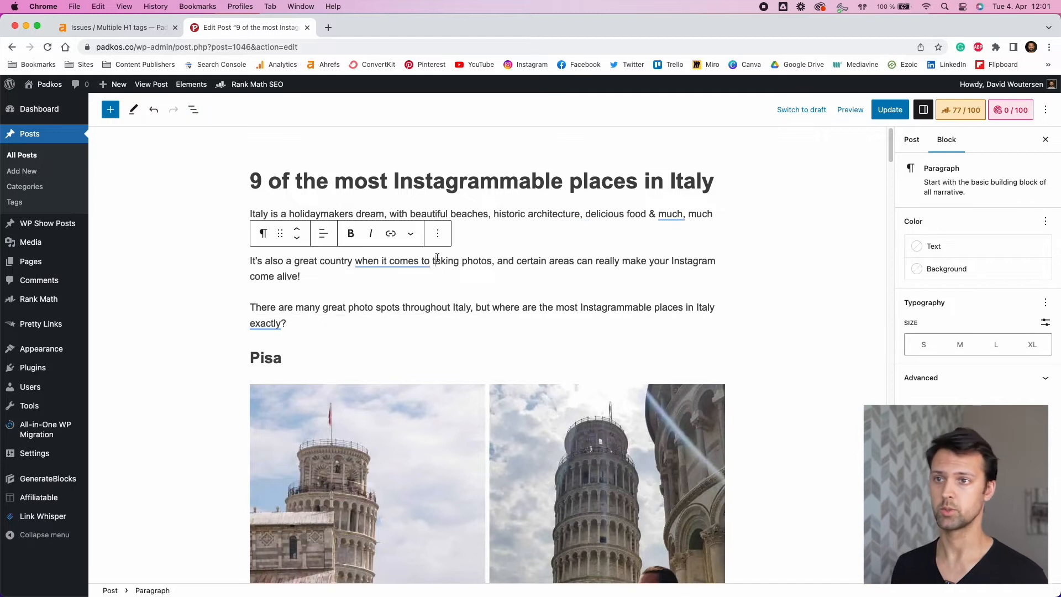
{"action": "left_click", "coordinate": [883, 114]}
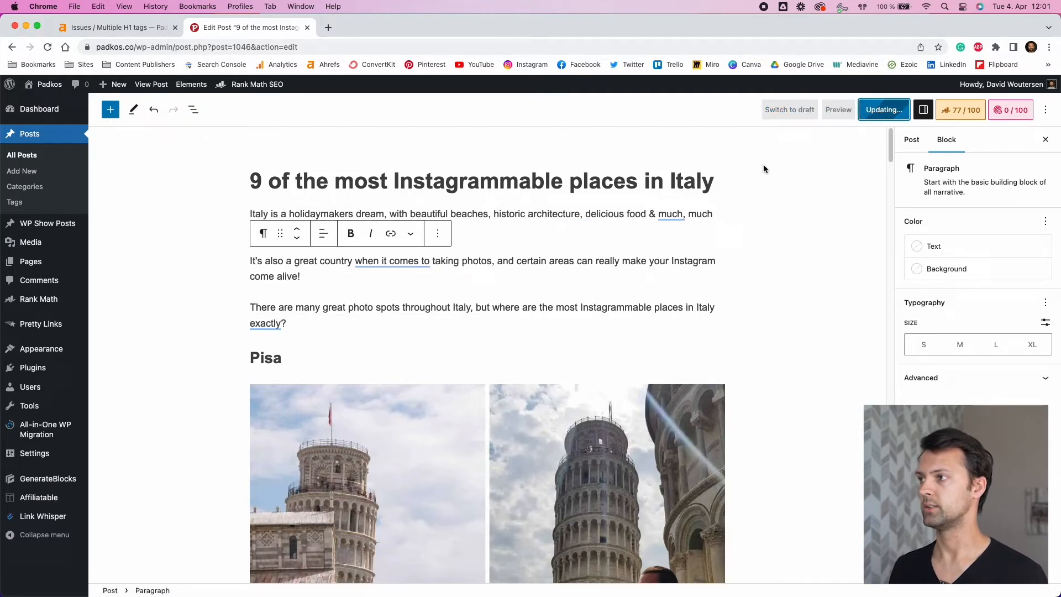
{"action": "left_click", "coordinate": [151, 84]}
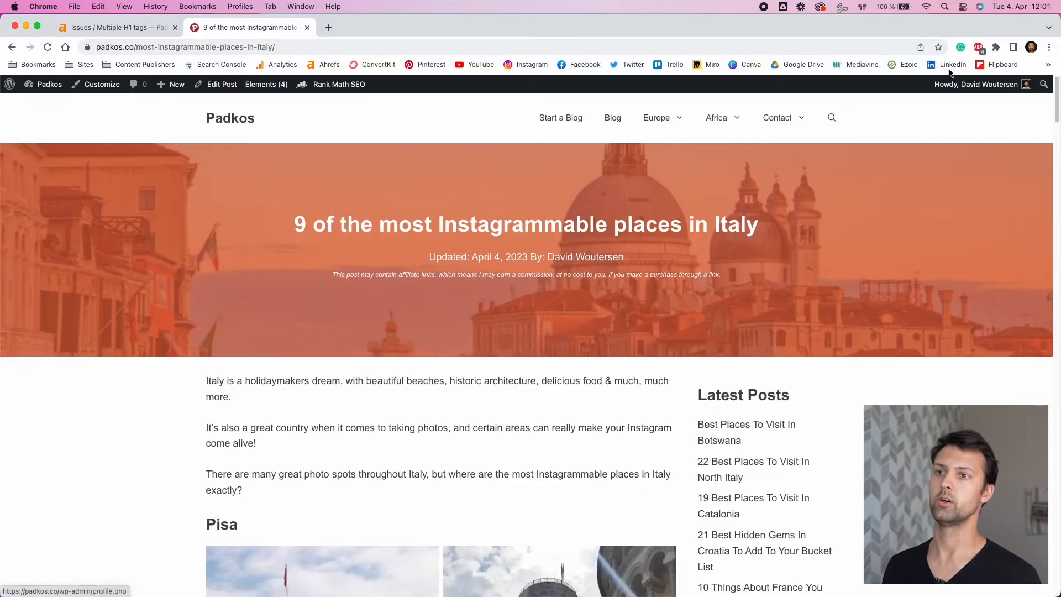
Examine the live Italy post's H1 and H2 headings with the Ahrefs SEO Toolbar.
{"action": "left_click", "coordinate": [996, 47]}
{"action": "left_click", "coordinate": [896, 150]}
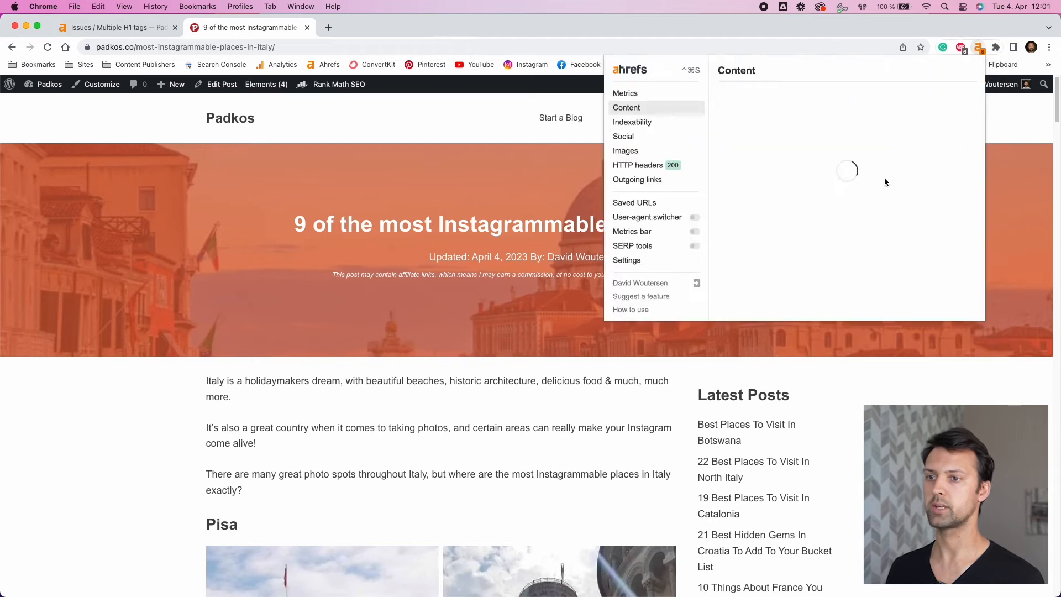
{"action": "scroll", "coordinate": [792, 301], "scroll_direction": "down", "scroll_amount": 2}
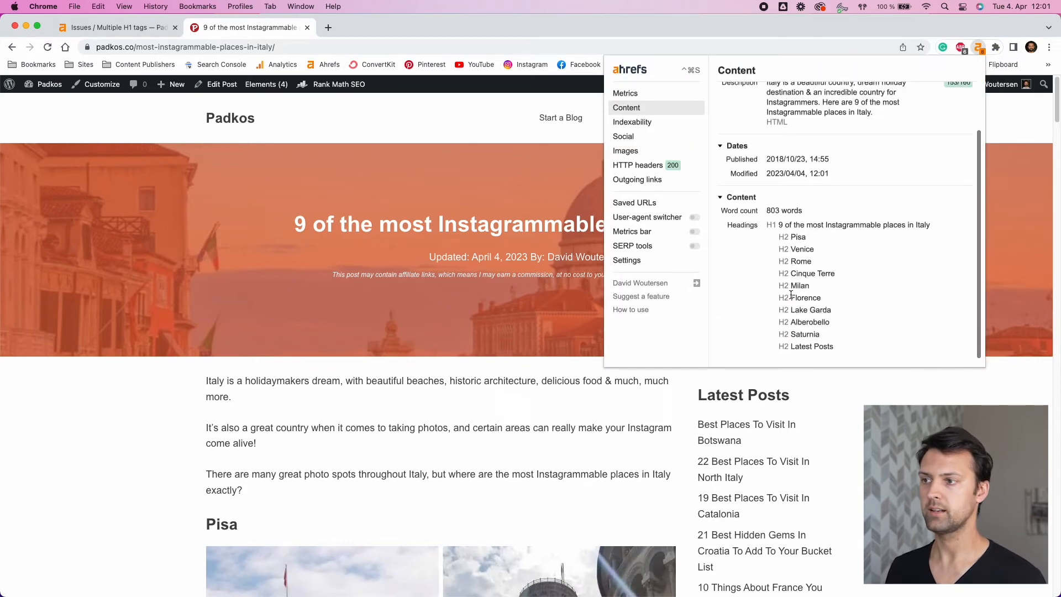
{"action": "left_click_drag", "start_coordinate": [767, 227], "coordinate": [856, 334]}
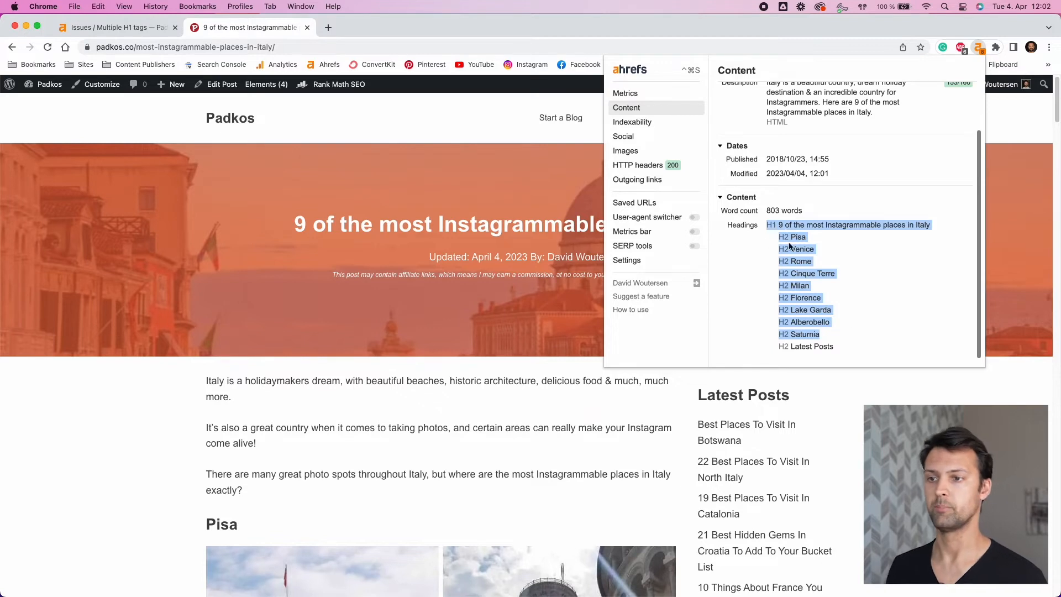
{"action": "left_click", "coordinate": [760, 262]}
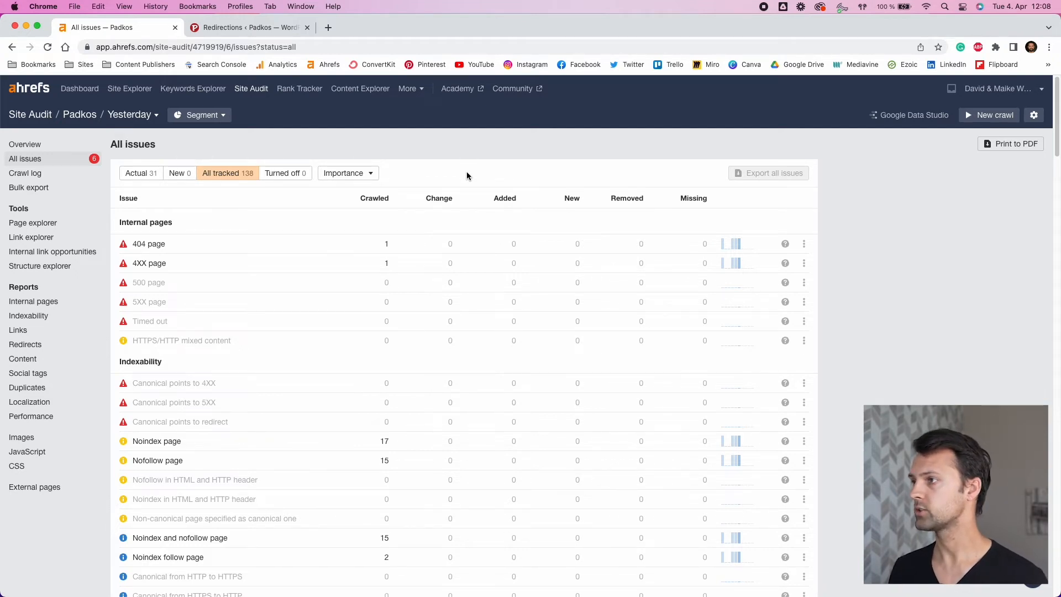
Find the Redirects section in the list of all tracked Site Audit issues and read its entries.
{"action": "scroll", "coordinate": [303, 263], "scroll_direction": "down", "scroll_amount": 15}
{"action": "scroll", "coordinate": [154, 398], "scroll_direction": "down", "scroll_amount": 4}
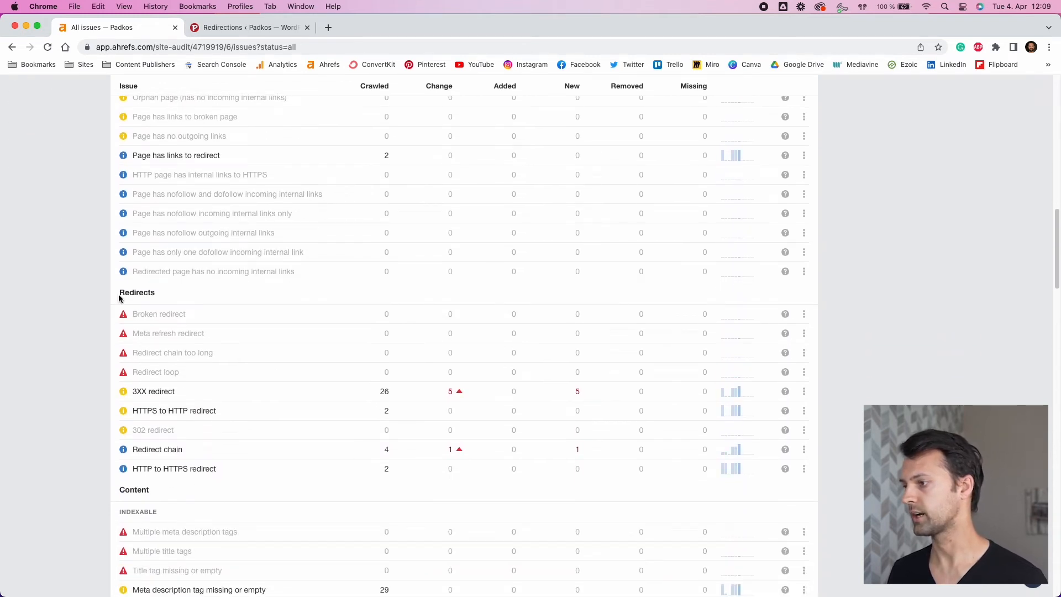
{"action": "scroll", "coordinate": [120, 298], "scroll_direction": "down", "scroll_amount": 2}
{"action": "left_click_drag", "start_coordinate": [121, 252], "coordinate": [169, 255]}
{"action": "left_click", "coordinate": [169, 254]}
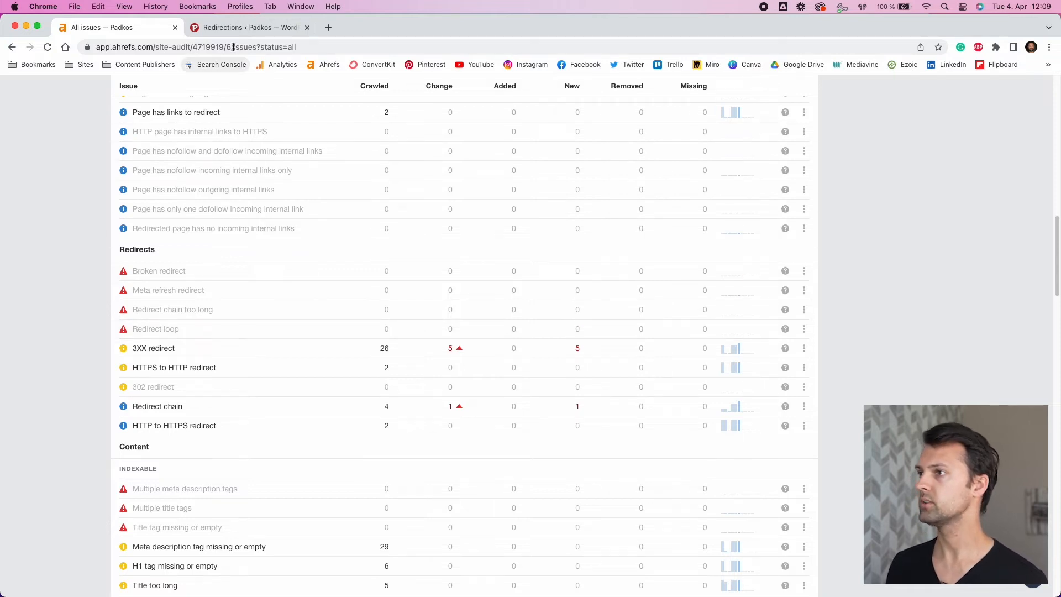
Switch to the WordPress Redirections list and test the best-resources/ redirect in a new tab.
{"action": "left_click", "coordinate": [238, 27]}
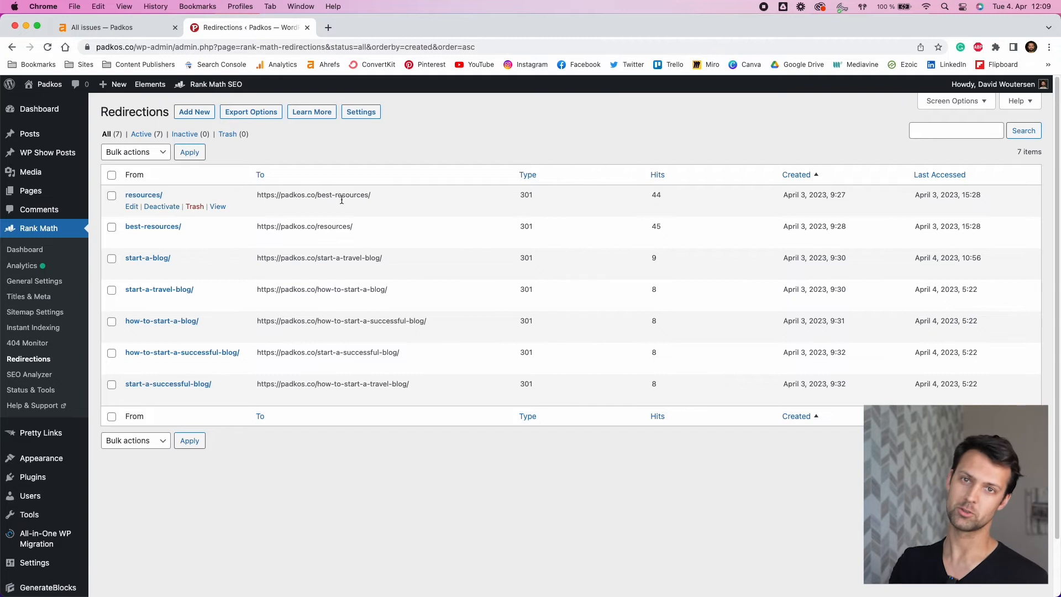
{"action": "left_click", "coordinate": [217, 238]}
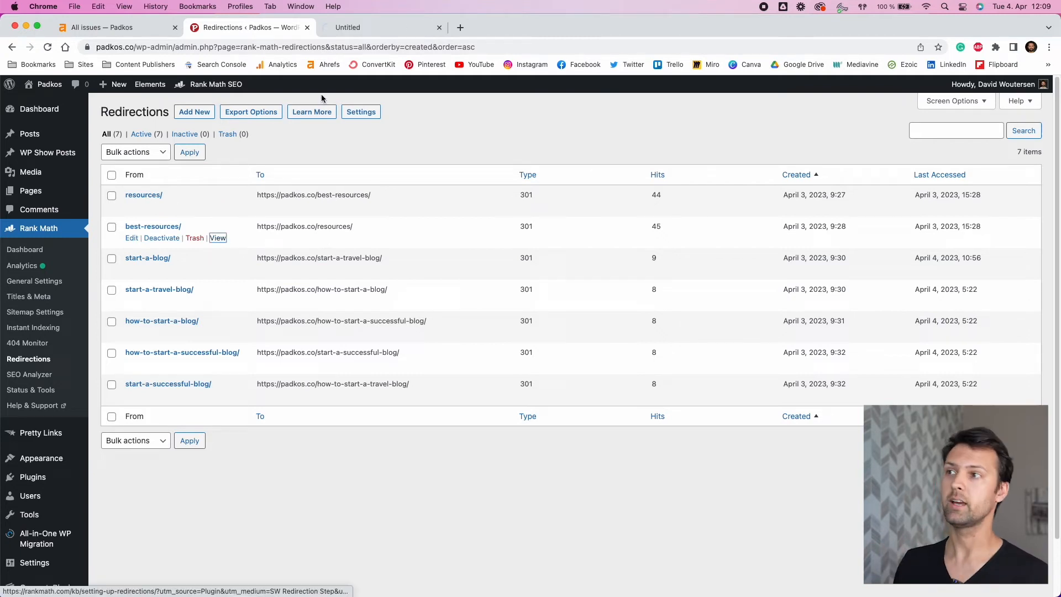
{"action": "left_click", "coordinate": [348, 28]}
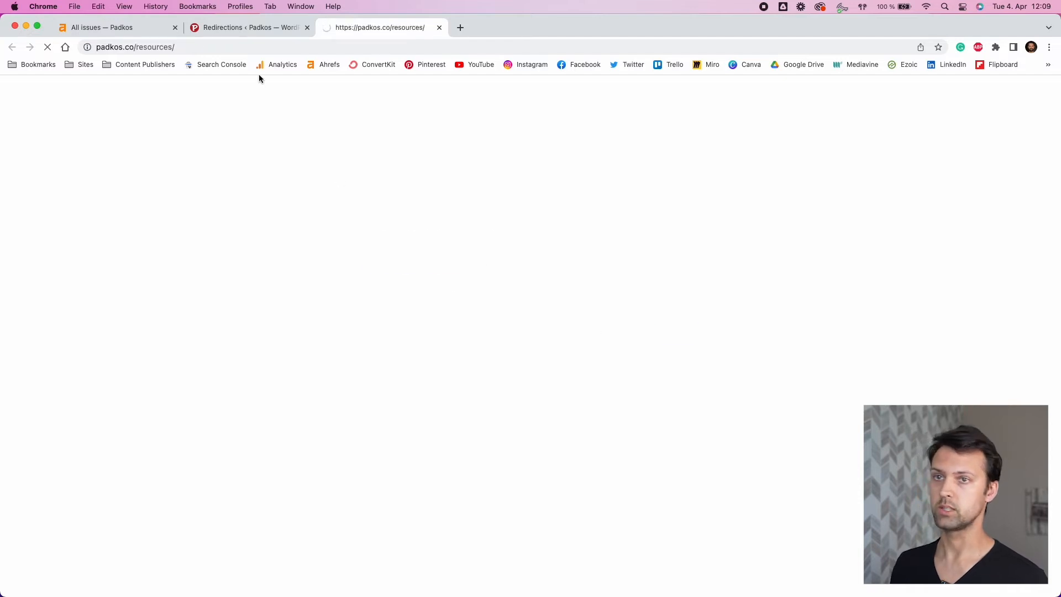
{"action": "left_click", "coordinate": [257, 27]}
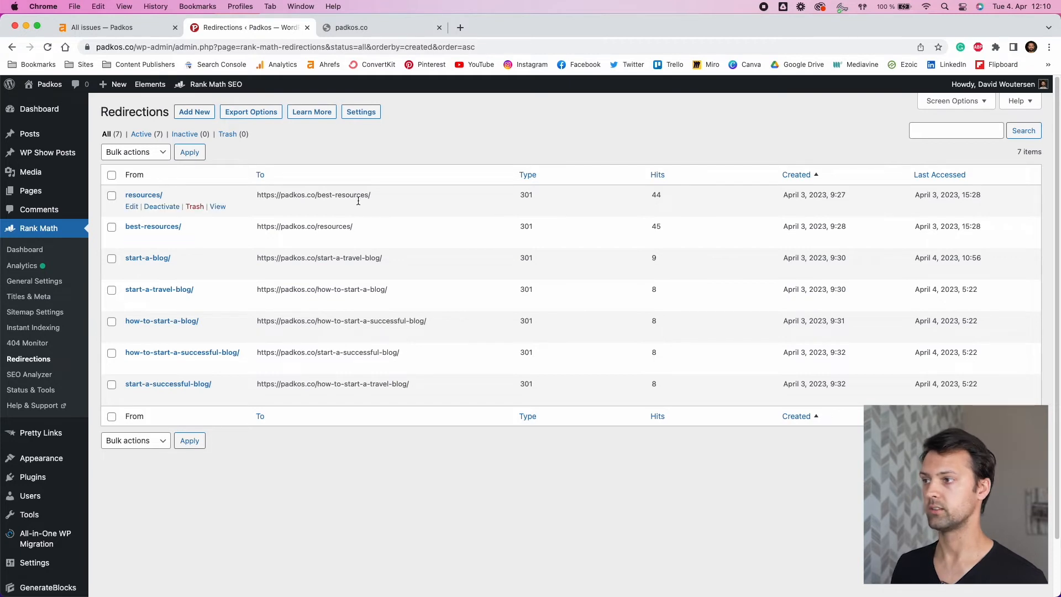
Find Padkos Resources among the WordPress pages, check its live page in a new tab and close the test tabs.
{"action": "left_click", "coordinate": [106, 193]}
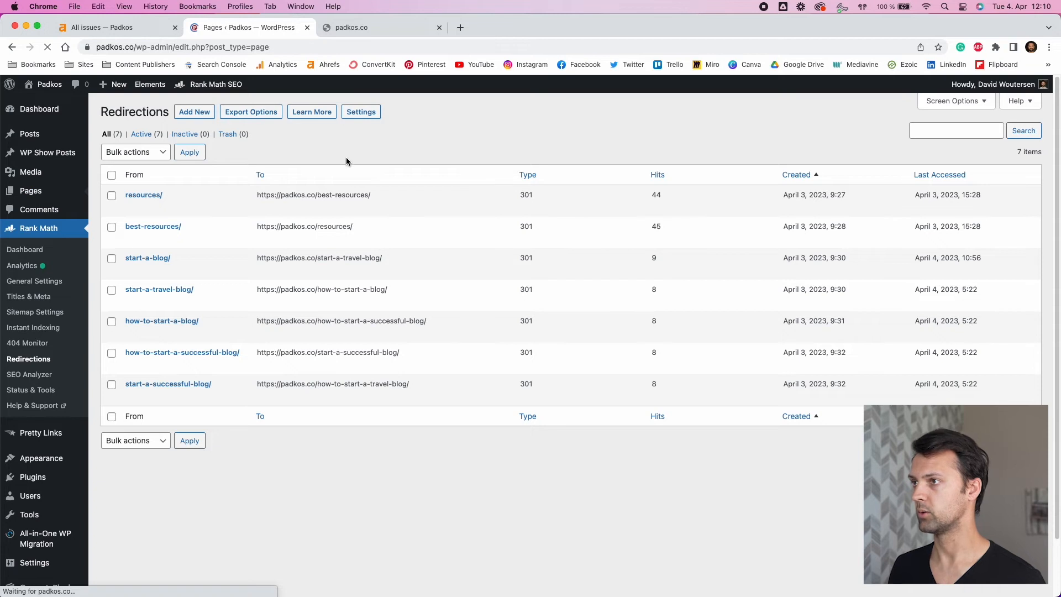
{"action": "scroll", "coordinate": [270, 386], "scroll_direction": "down", "scroll_amount": 8}
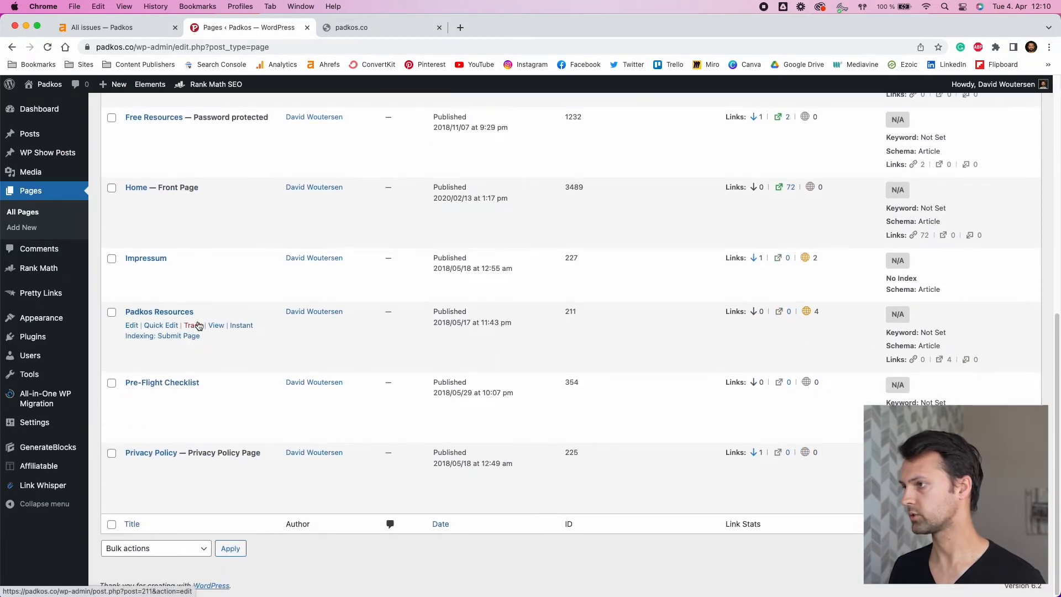
{"action": "left_click", "coordinate": [215, 329], "text": "super"}
{"action": "left_click", "coordinate": [500, 27]}
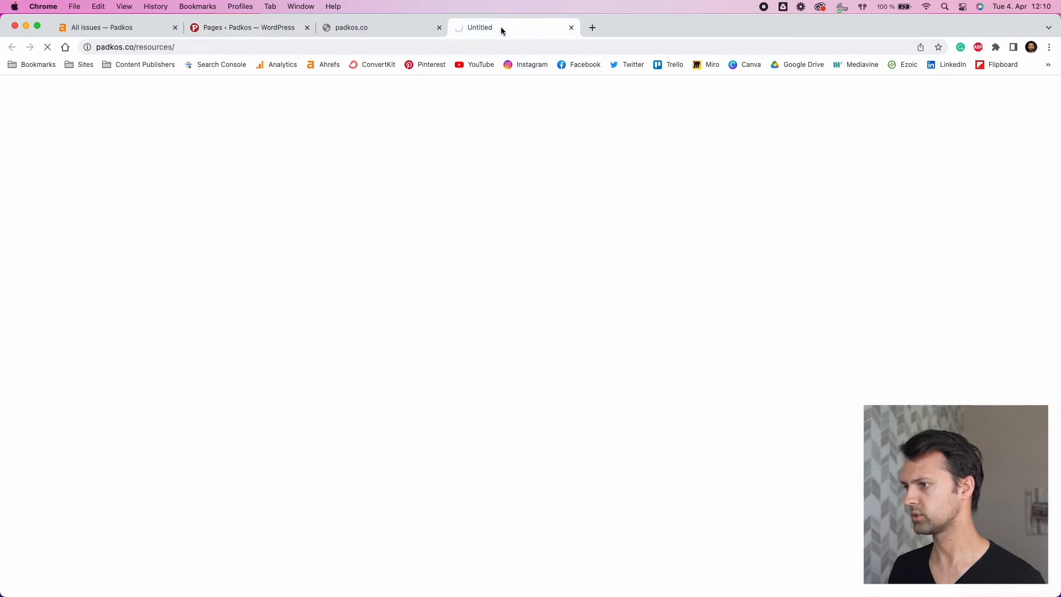
{"action": "left_click", "coordinate": [262, 33]}
{"action": "middle_click", "coordinate": [467, 30]}
{"action": "middle_click", "coordinate": [422, 28]}
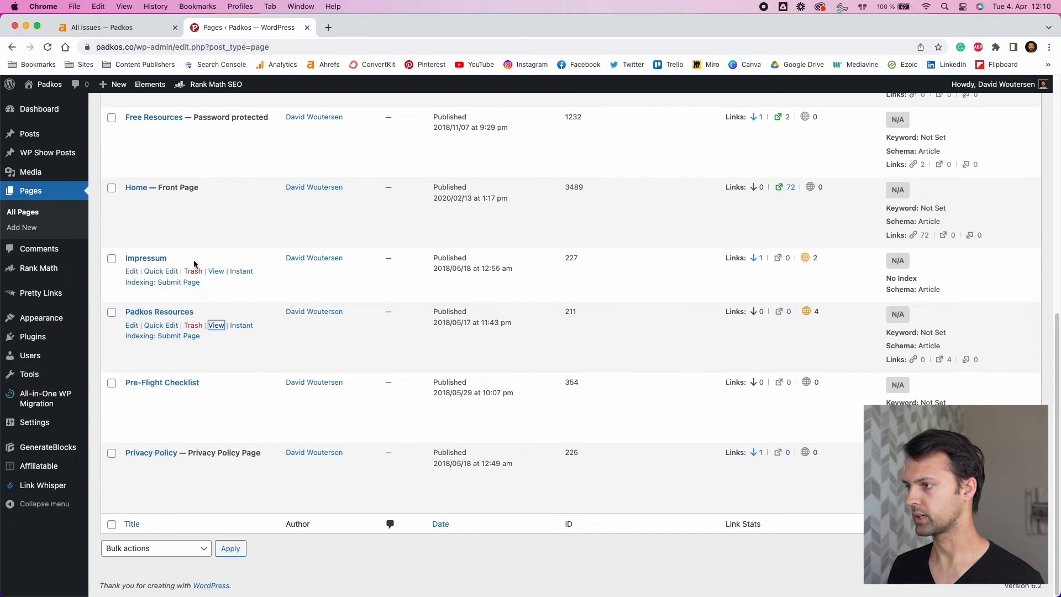
Open Quick Edit for the Padkos Resources page and check its slug.
{"action": "left_click", "coordinate": [160, 325]}
{"action": "left_click_drag", "start_coordinate": [197, 355], "coordinate": [160, 354]}
{"action": "left_click", "coordinate": [342, 401]}
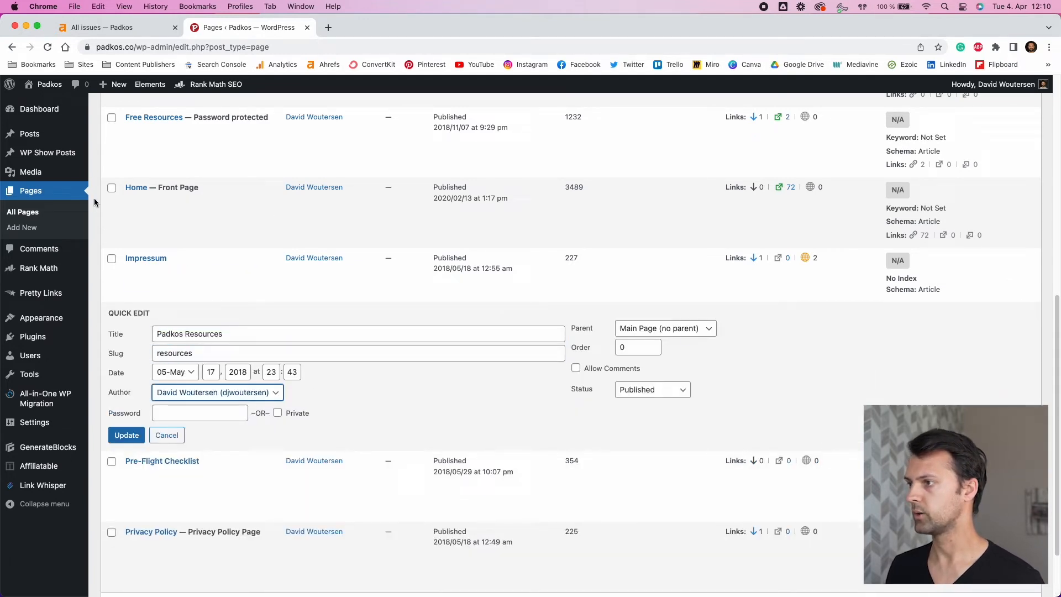
Open Rank Math's Redirections list in a new tab and switch to it.
{"action": "mouse_move", "coordinate": [55, 270]}
{"action": "left_click", "coordinate": [123, 380], "text": "super"}
{"action": "left_click", "coordinate": [350, 27]}
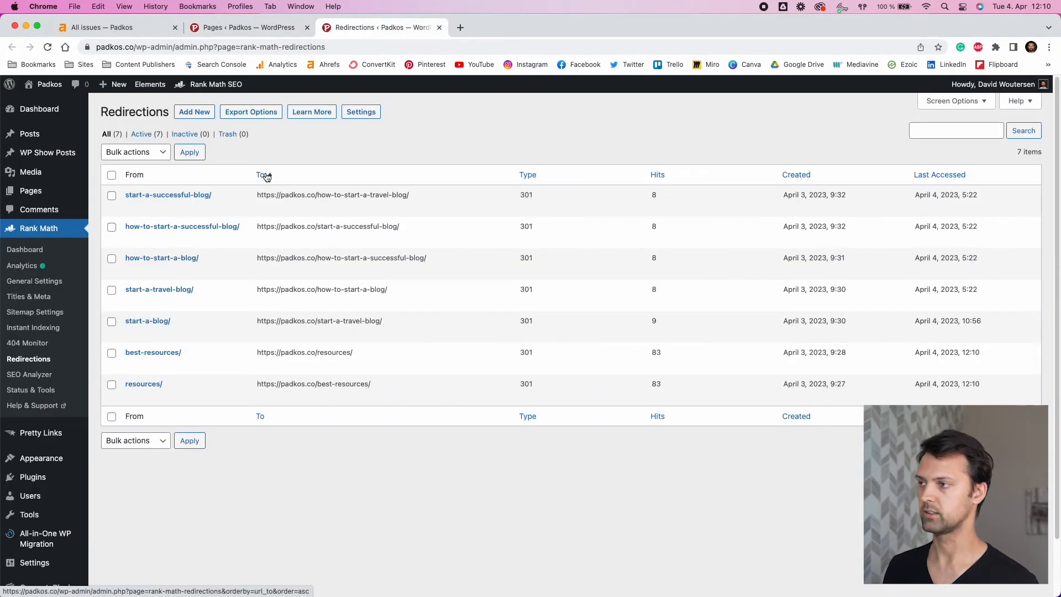
Trash the resources/ redirect and test the remaining best-resources/ redirect in a new tab.
{"action": "mouse_move", "coordinate": [153, 387]}
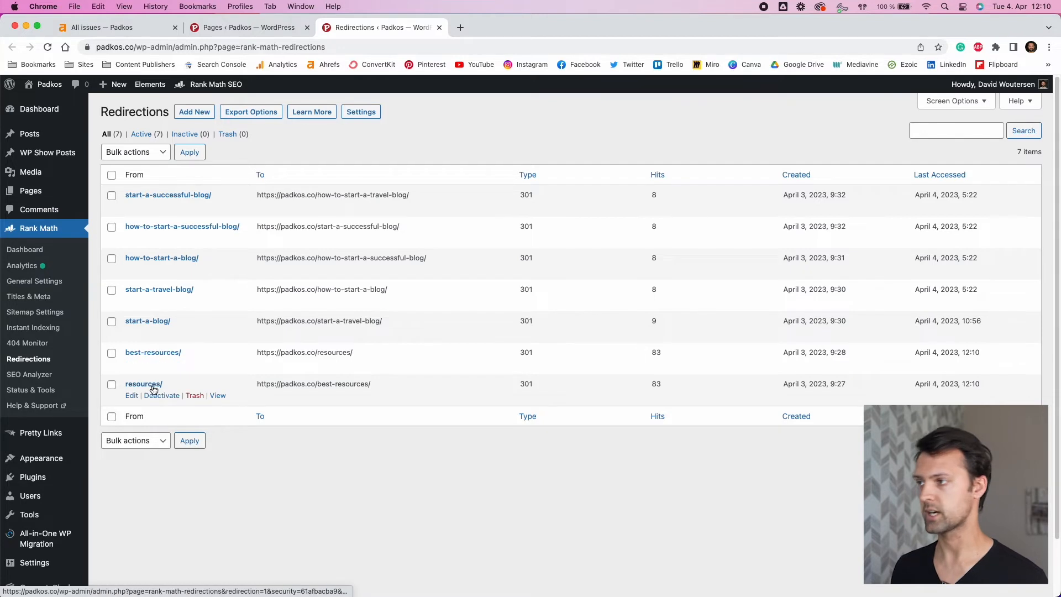
{"action": "left_click", "coordinate": [194, 396]}
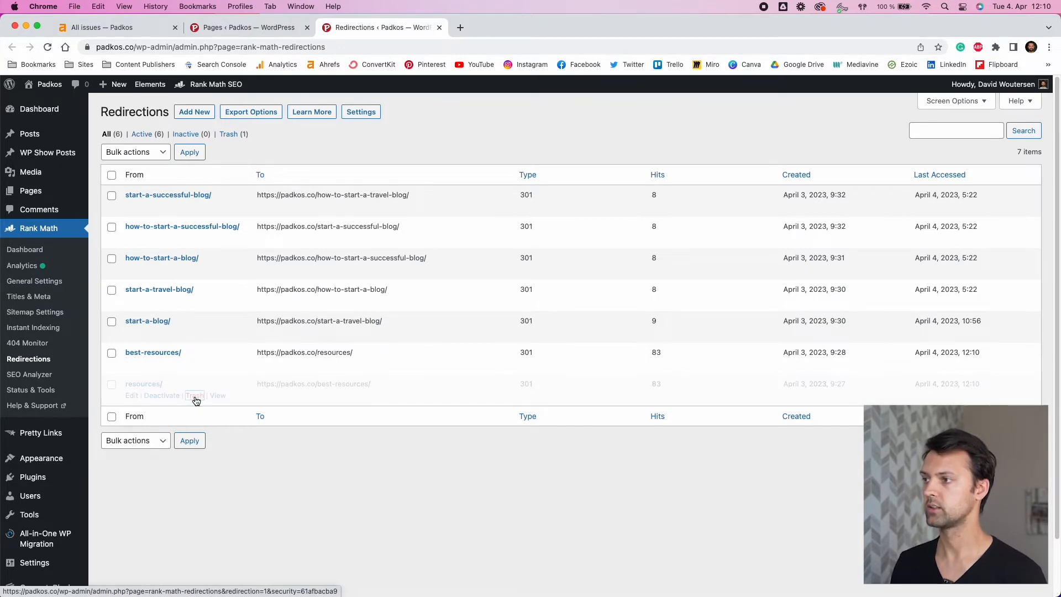
{"action": "mouse_move", "coordinate": [184, 356]}
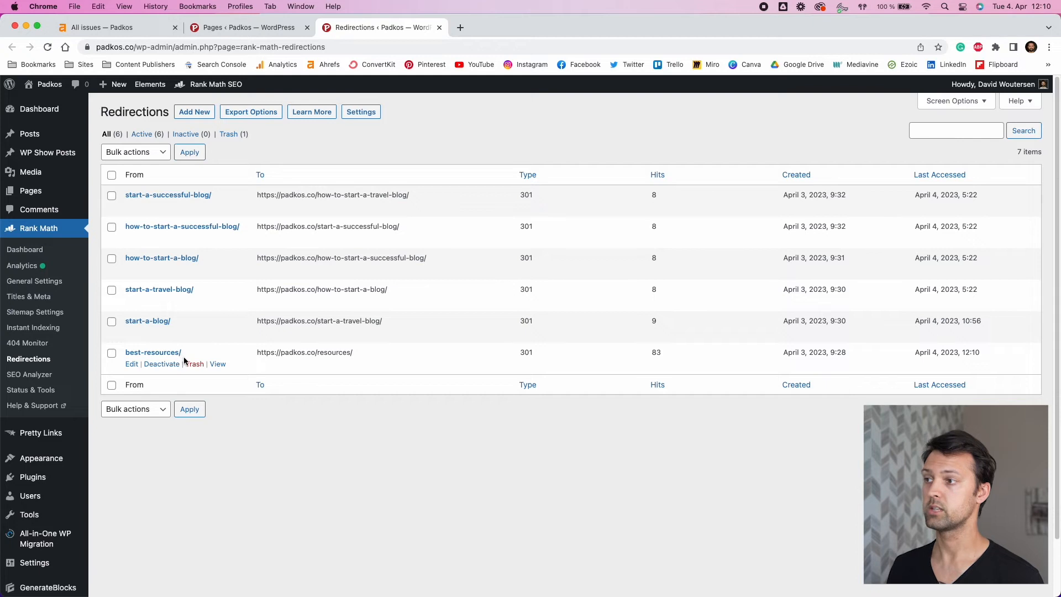
{"action": "left_click", "coordinate": [218, 365]}
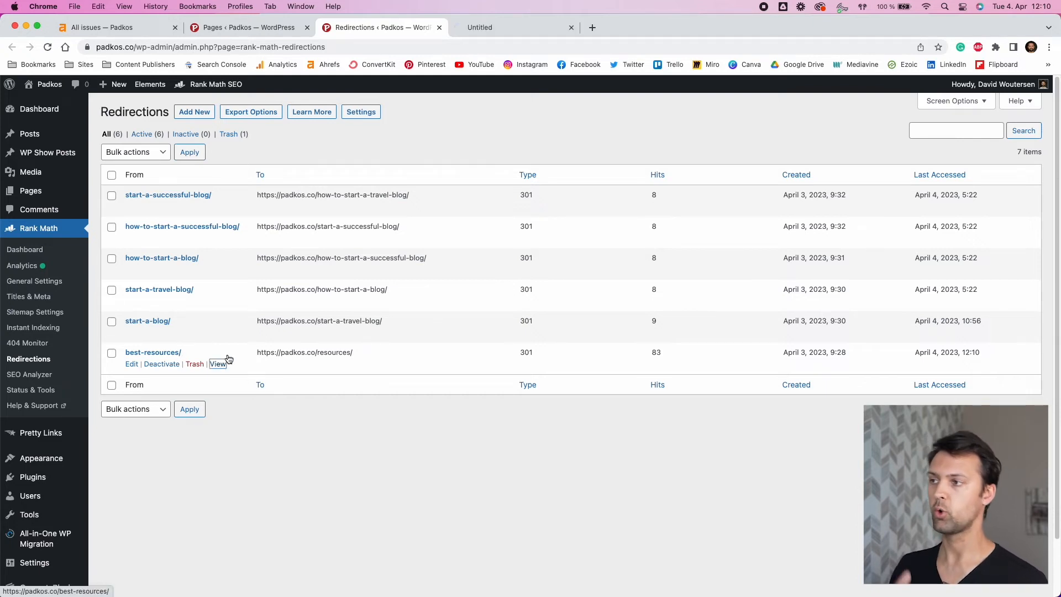
Cancel the Quick Edit of the Padkos Resources page and view its live page in a new tab.
{"action": "left_click", "coordinate": [270, 28]}
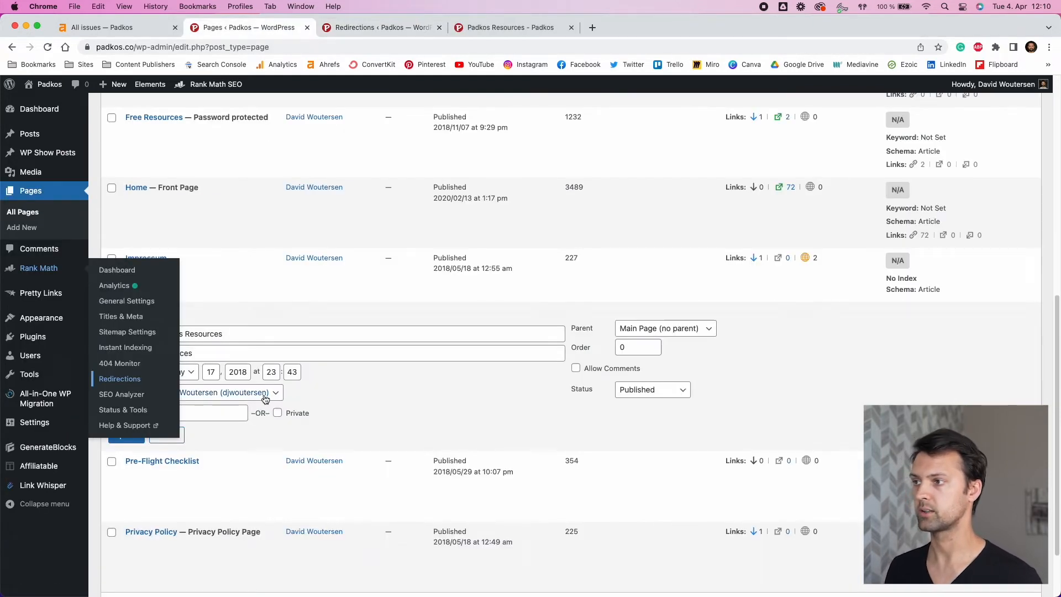
{"action": "left_click", "coordinate": [167, 435]}
{"action": "left_click", "coordinate": [216, 325]}
Check the opened Padkos Resources tabs, then close them and the Redirections tab to return to the WordPress pages list.
{"action": "left_click", "coordinate": [475, 28]}
{"action": "left_click", "coordinate": [603, 30]}
{"action": "left_click", "coordinate": [553, 29]}
{"action": "key", "text": "super+w"}
{"action": "key", "text": "super+w"}
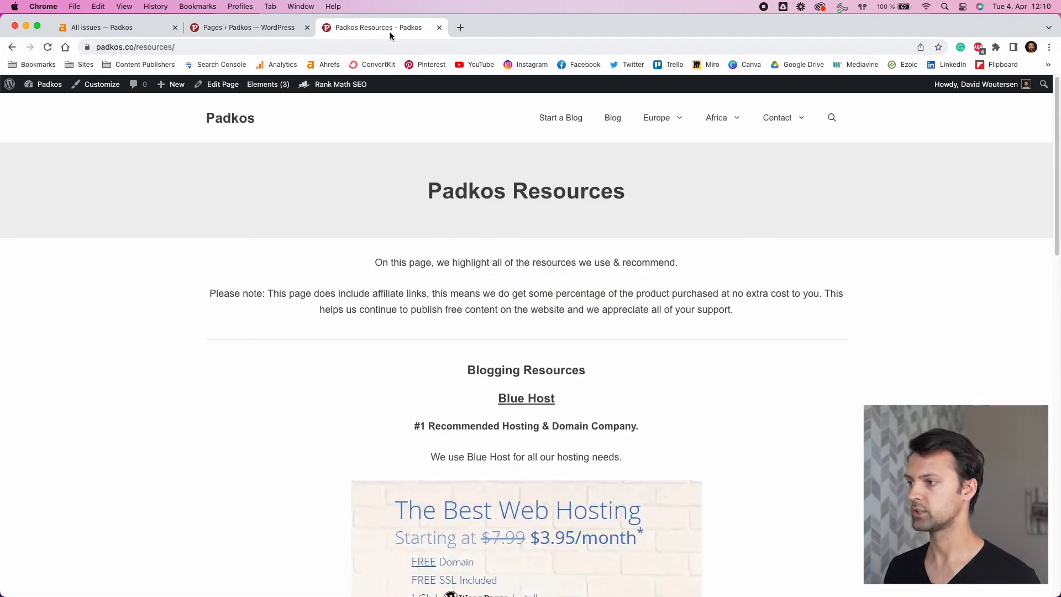
{"action": "key", "text": "super+w"}
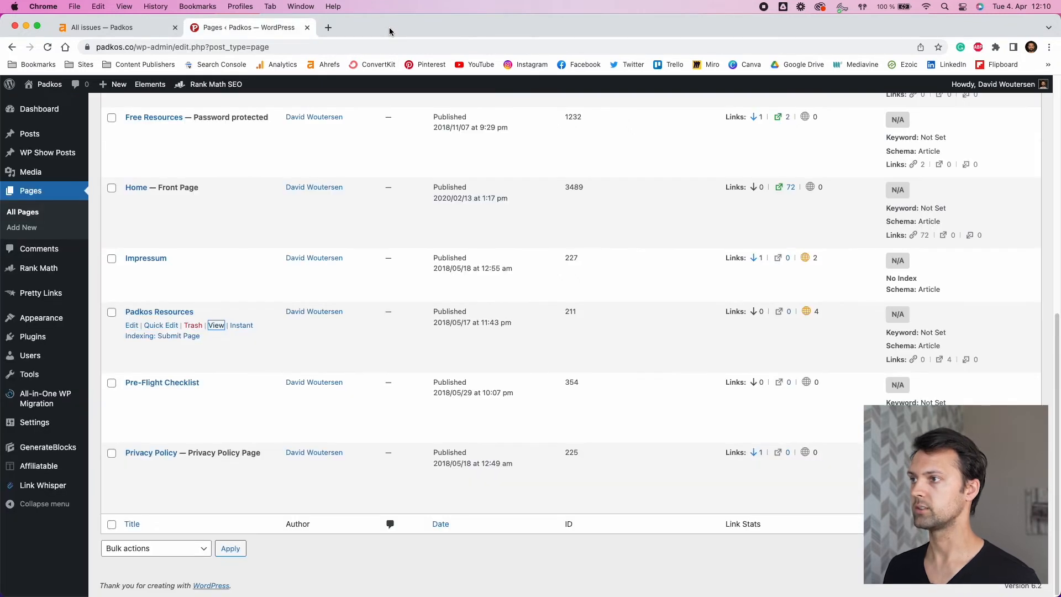
{"action": "left_click", "coordinate": [249, 363]}
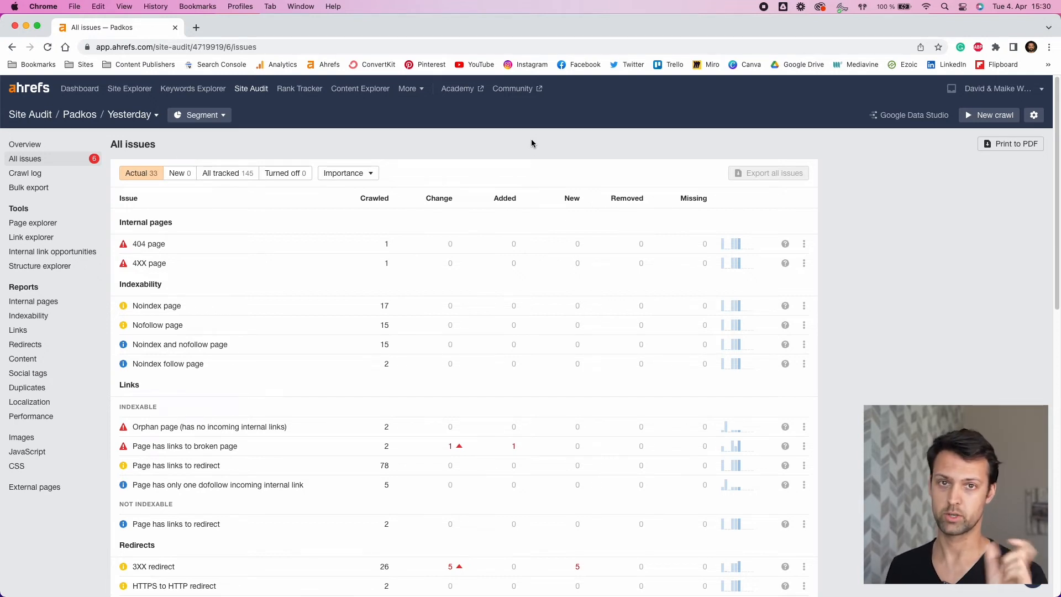
Show all tracked issues in the Padkos site audit and open the Redirect chain issue.
{"action": "scroll", "coordinate": [238, 414], "scroll_direction": "down", "scroll_amount": 5}
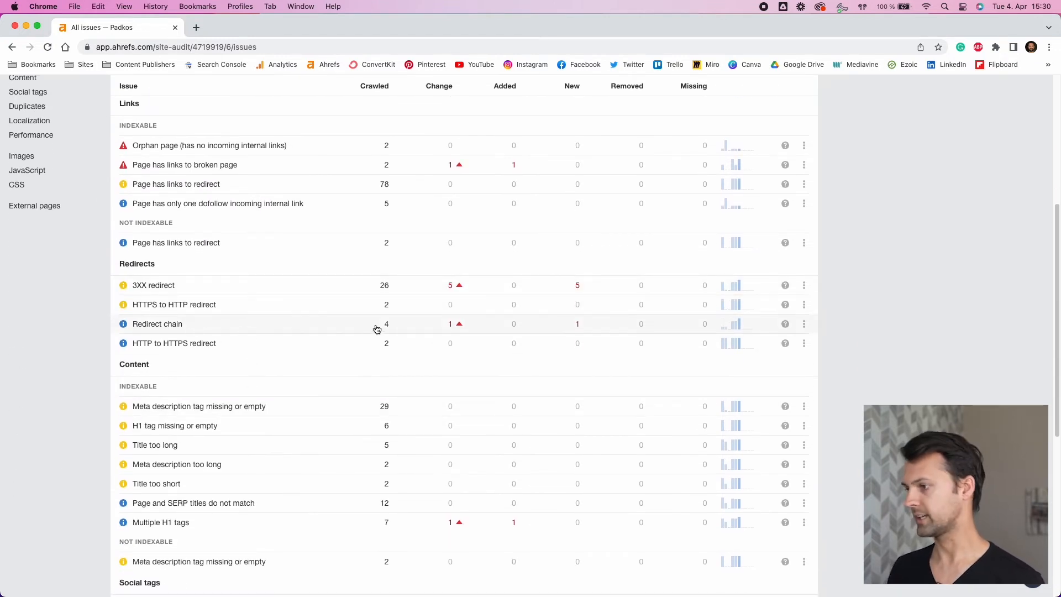
{"action": "scroll", "coordinate": [343, 306], "scroll_direction": "up", "scroll_amount": 5}
{"action": "left_click", "coordinate": [226, 183]}
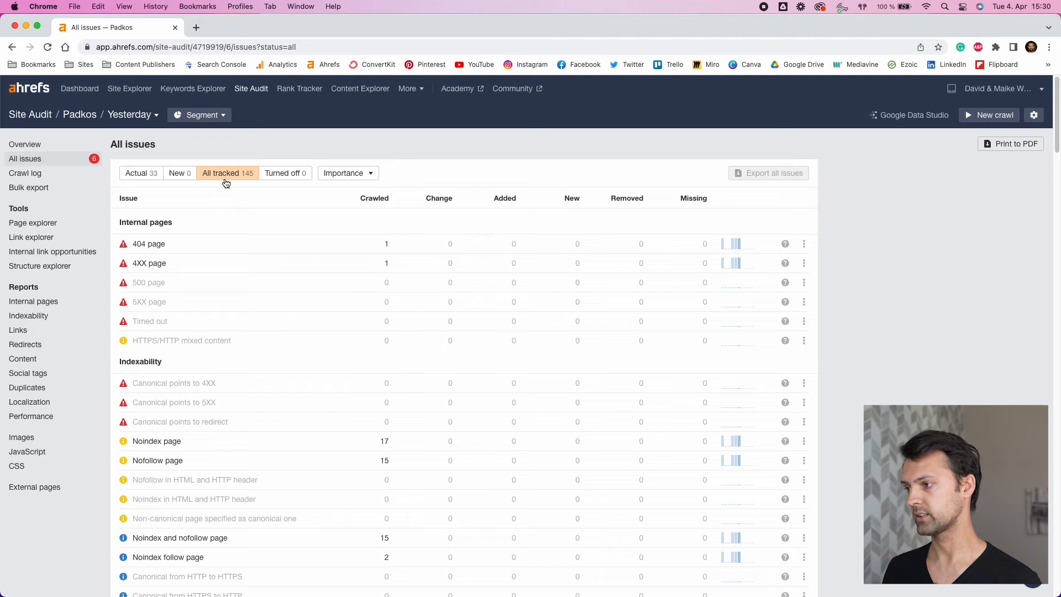
{"action": "scroll", "coordinate": [268, 359], "scroll_direction": "down", "scroll_amount": 10}
{"action": "scroll", "coordinate": [268, 357], "scroll_direction": "down", "scroll_amount": 4}
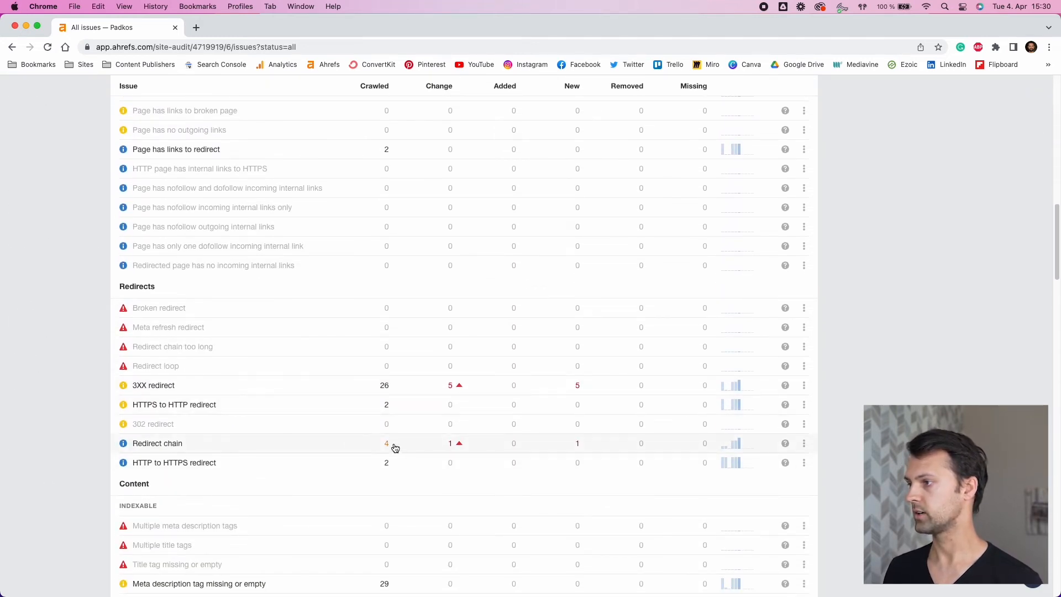
{"action": "left_click", "coordinate": [341, 444]}
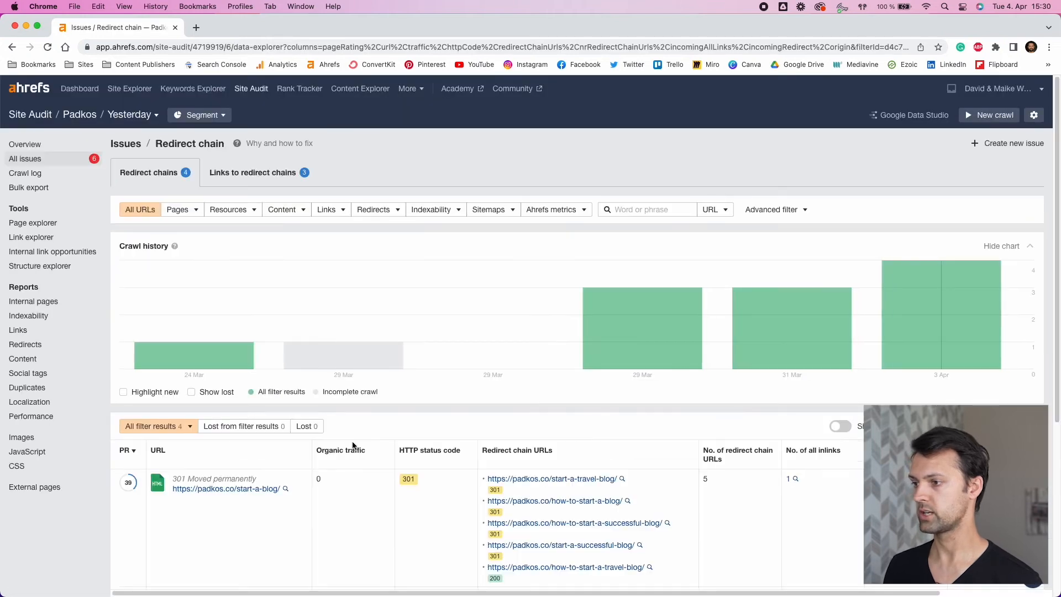
Review the redirect chain of start-a-blog/ and open the URL details of its final target, how-to-start-a-travel-blog/.
{"action": "scroll", "coordinate": [466, 422], "scroll_direction": "down", "scroll_amount": 4}
{"action": "scroll", "coordinate": [464, 425], "scroll_direction": "up", "scroll_amount": 4}
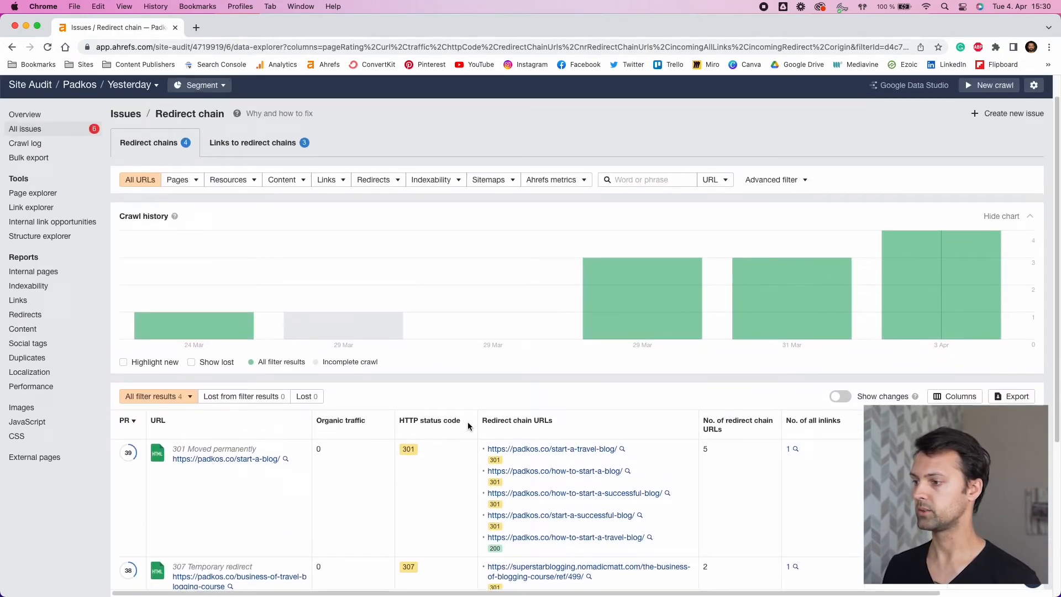
{"action": "scroll", "coordinate": [462, 431], "scroll_direction": "up", "scroll_amount": 1}
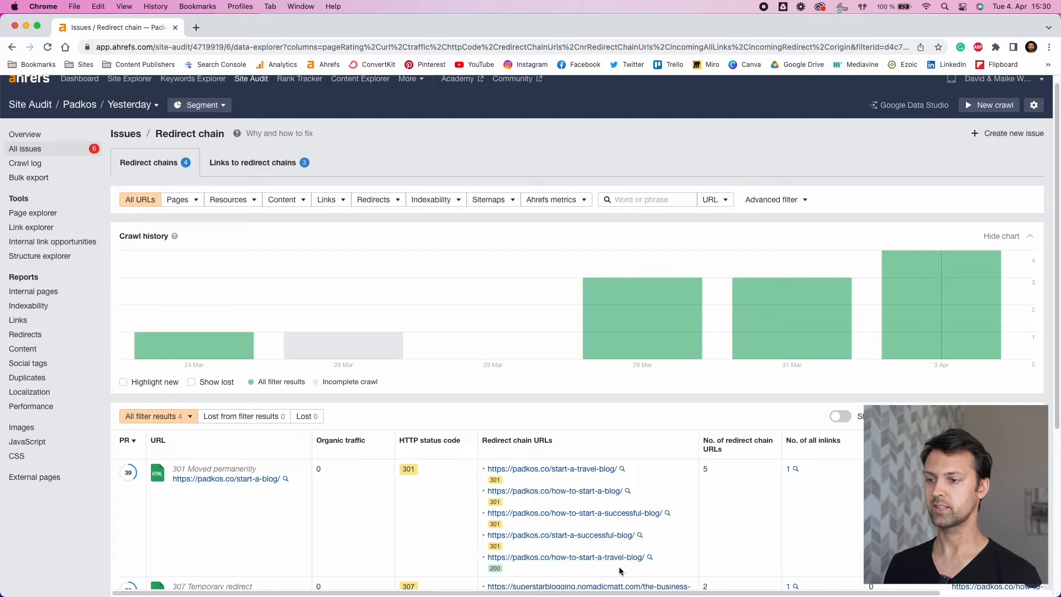
{"action": "left_click", "coordinate": [531, 559]}
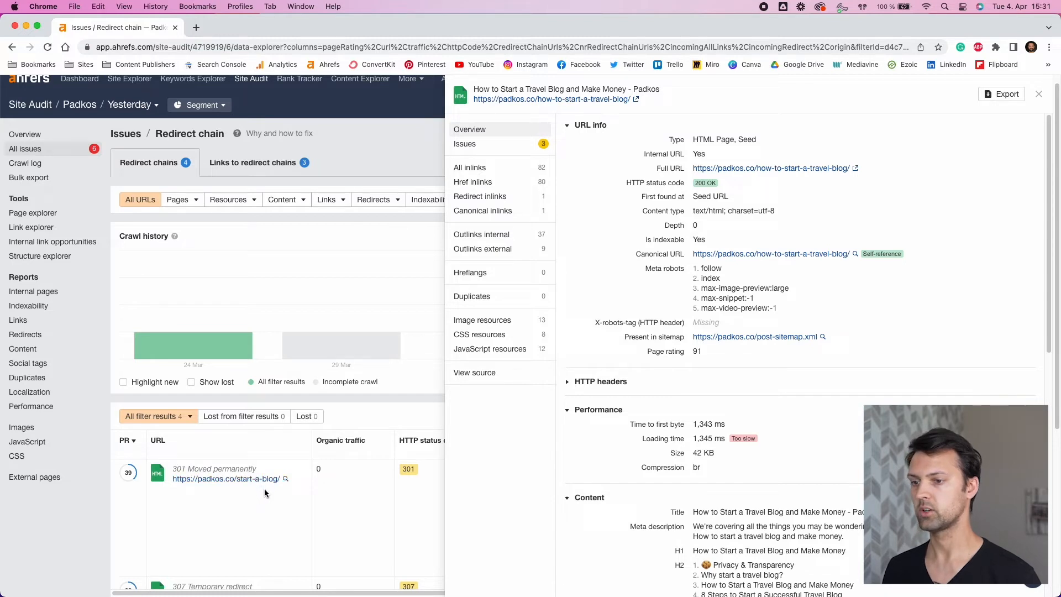
Open the inlinks of the redirected padkos.co/start-a-blog/ URL and check the anchor text of the linking page.
{"action": "left_click", "coordinate": [1039, 94]}
{"action": "left_click", "coordinate": [789, 470]}
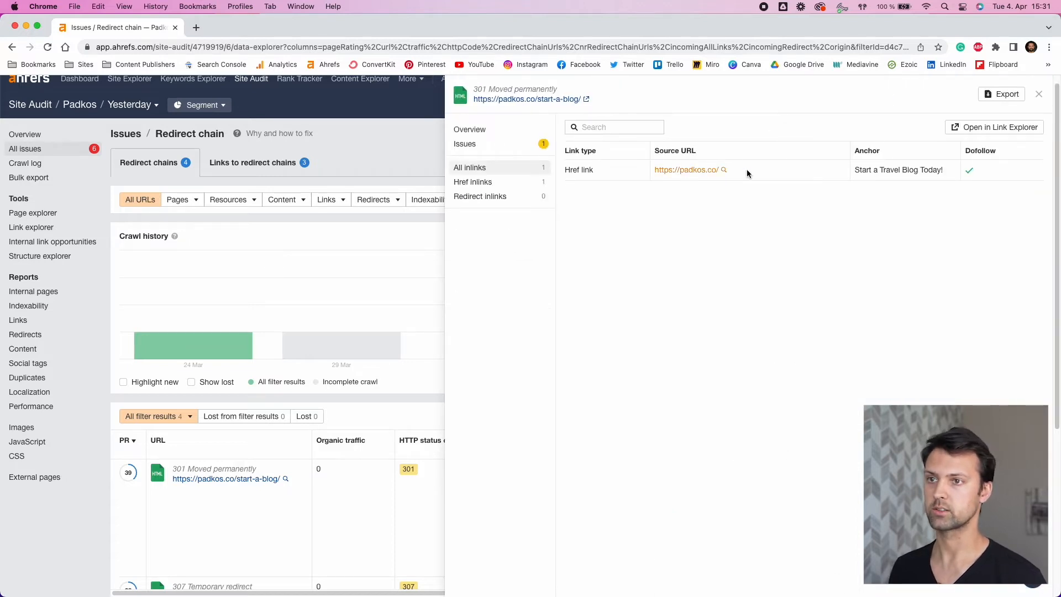
{"action": "left_click_drag", "start_coordinate": [855, 169], "coordinate": [953, 178]}
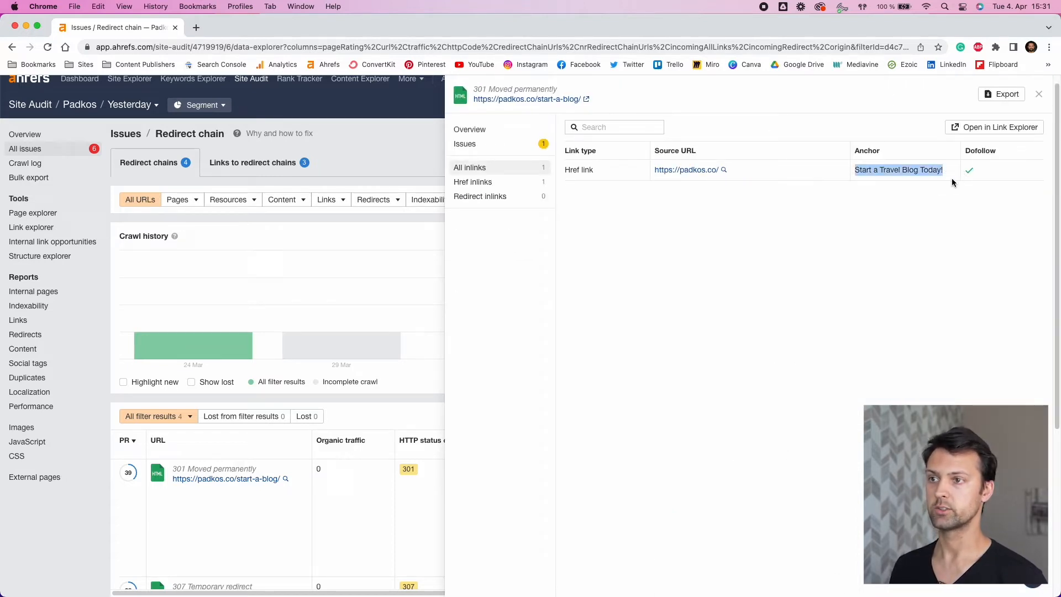
{"action": "left_click", "coordinate": [920, 205]}
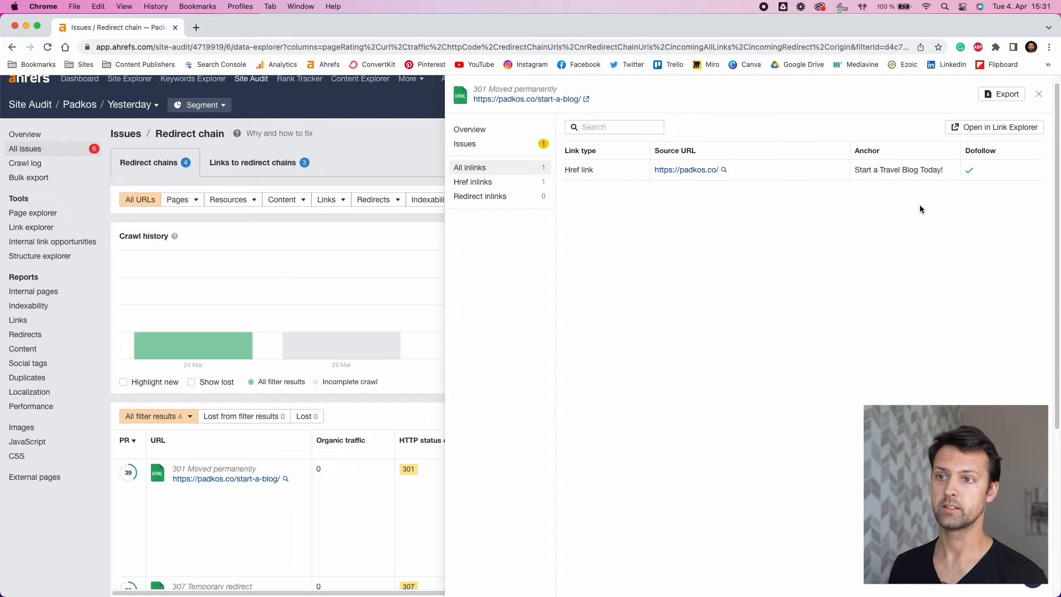
Open the linking homepage padkos.co in the browser and find the text "start a travel blog today" on it.
{"action": "left_click", "coordinate": [689, 171]}
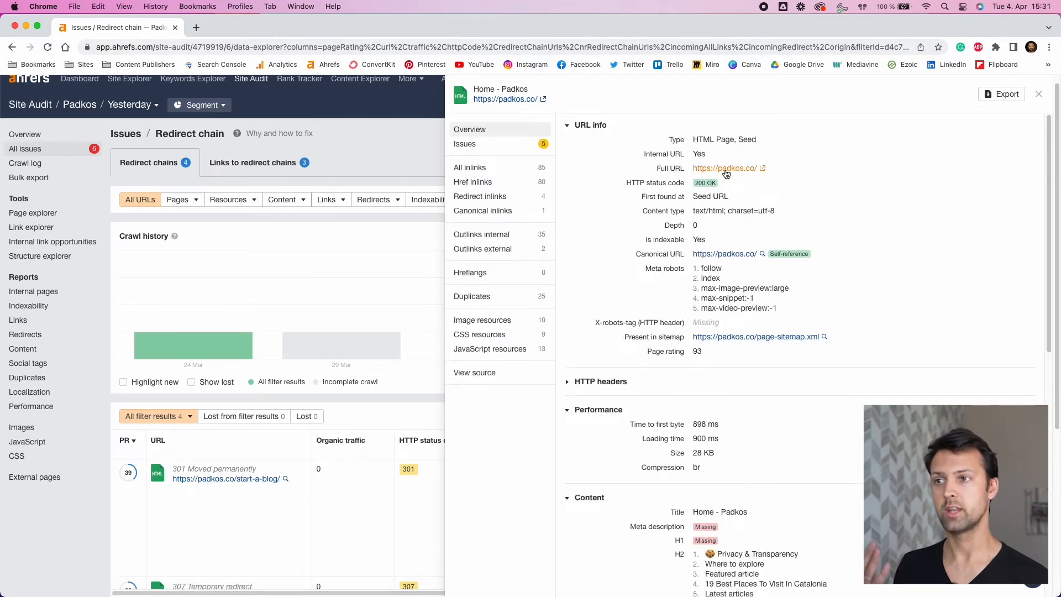
{"action": "left_click", "coordinate": [761, 173]}
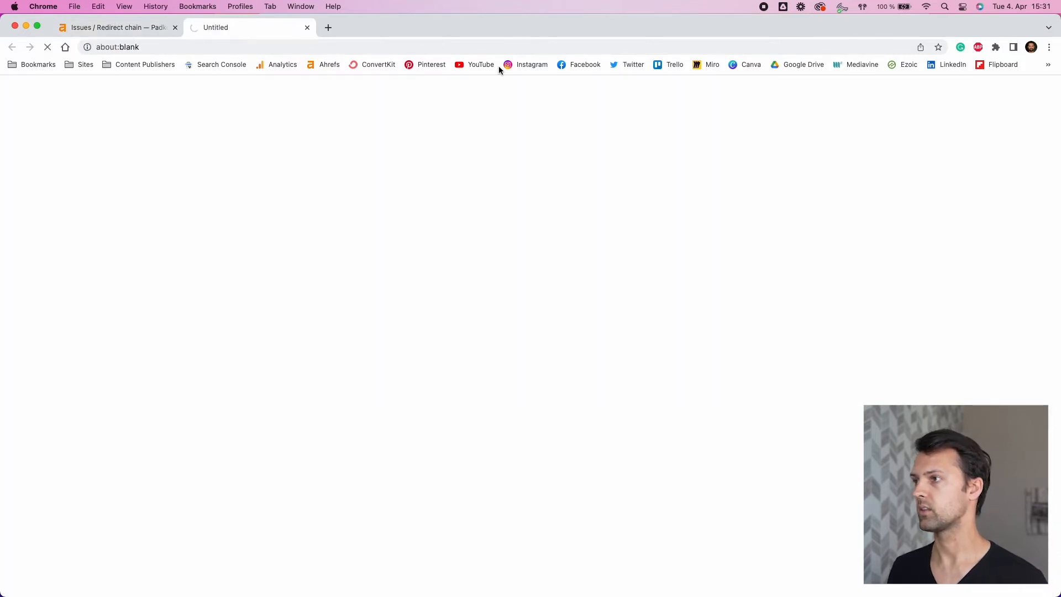
{"action": "key", "text": "super+f"}
{"action": "type", "text": "start a travel blog"}
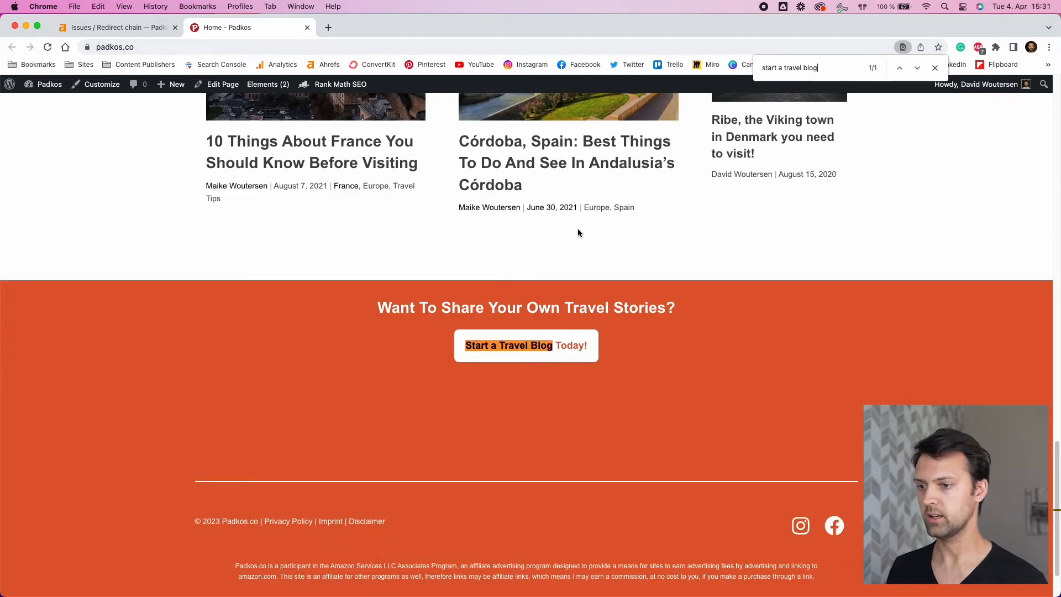
{"action": "type", "text": " today"}
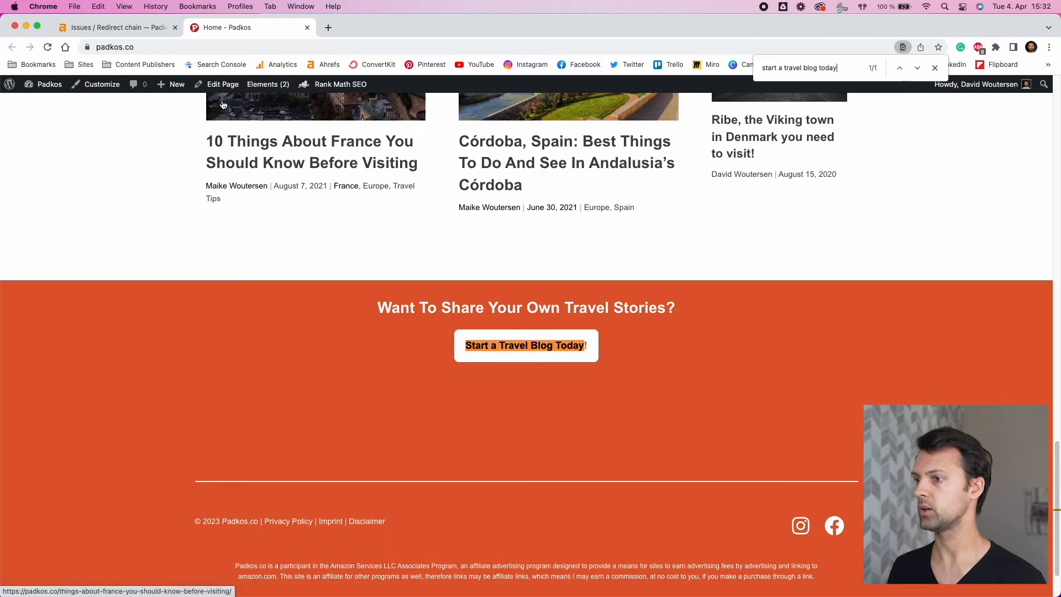
Open the homepage for editing in WordPress and select the "Start a Travel Blog Today!" button.
{"action": "left_click", "coordinate": [221, 84]}
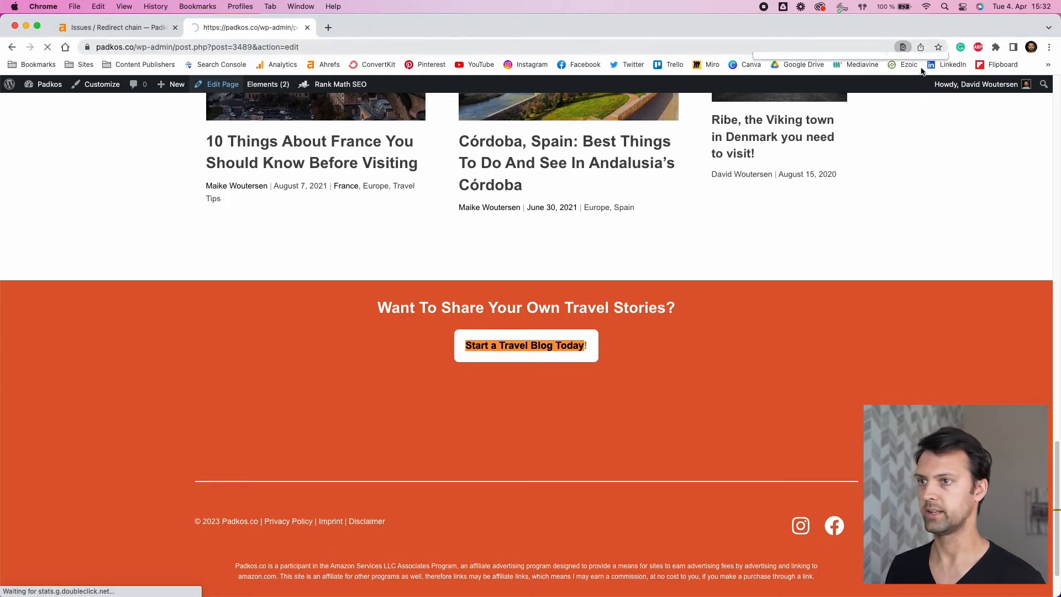
{"action": "scroll", "coordinate": [619, 367], "scroll_direction": "down", "scroll_amount": 15}
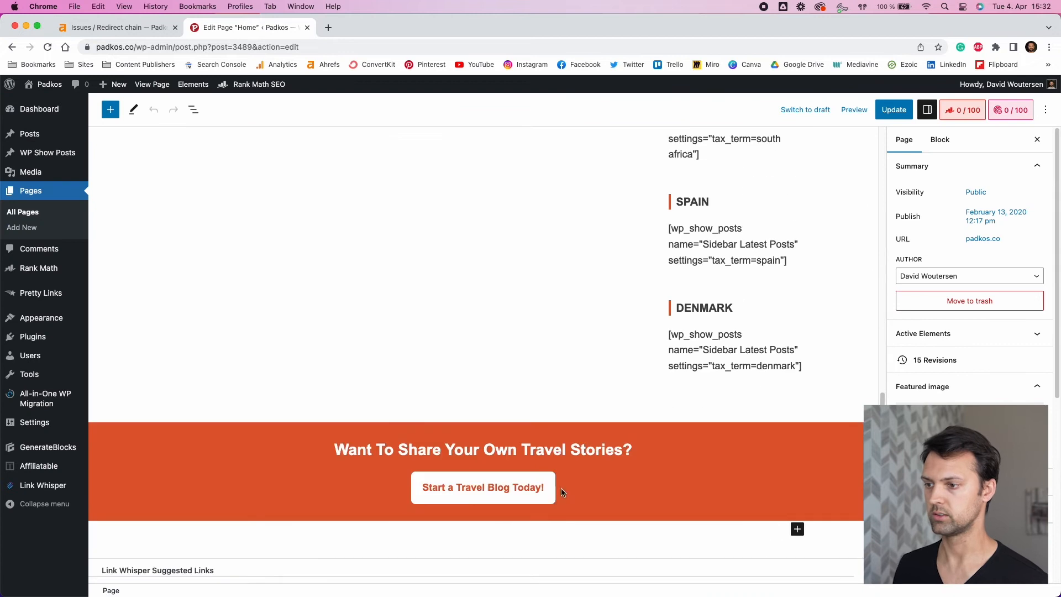
{"action": "left_click", "coordinate": [496, 488]}
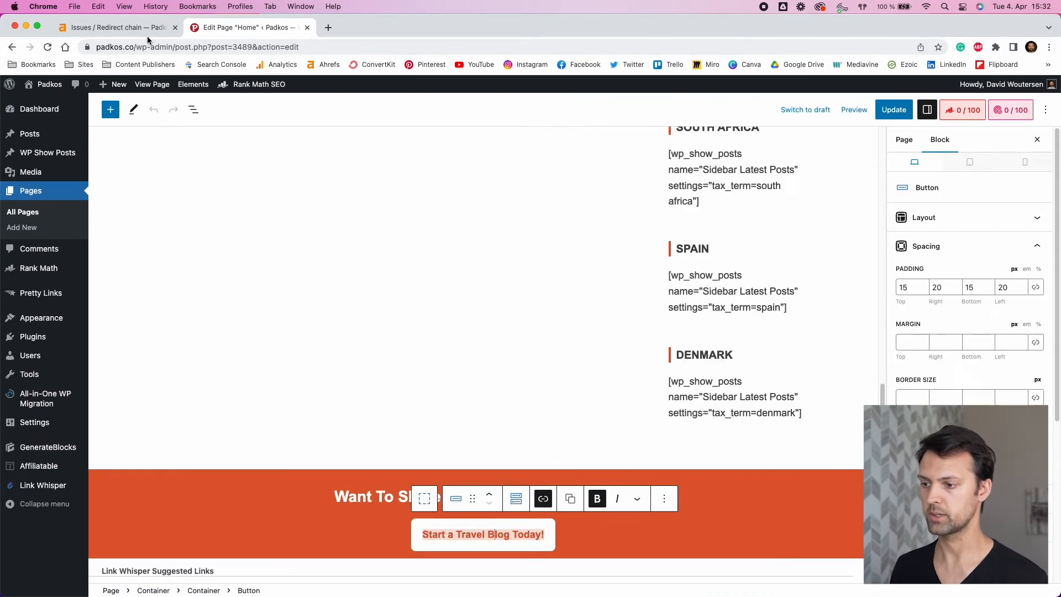
Return to the Ahrefs redirect chain report, open the chain's final page, how-to-start-a-travel-blog, and copy its URL.
{"action": "left_click", "coordinate": [116, 28]}
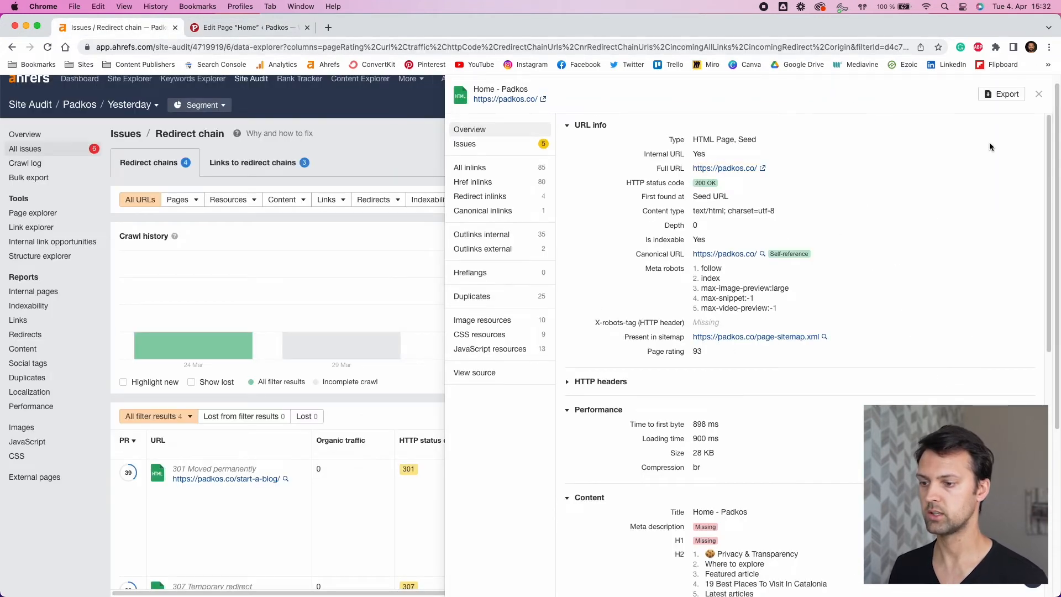
{"action": "left_click", "coordinate": [1037, 96]}
{"action": "scroll", "coordinate": [572, 489], "scroll_direction": "down", "scroll_amount": 3}
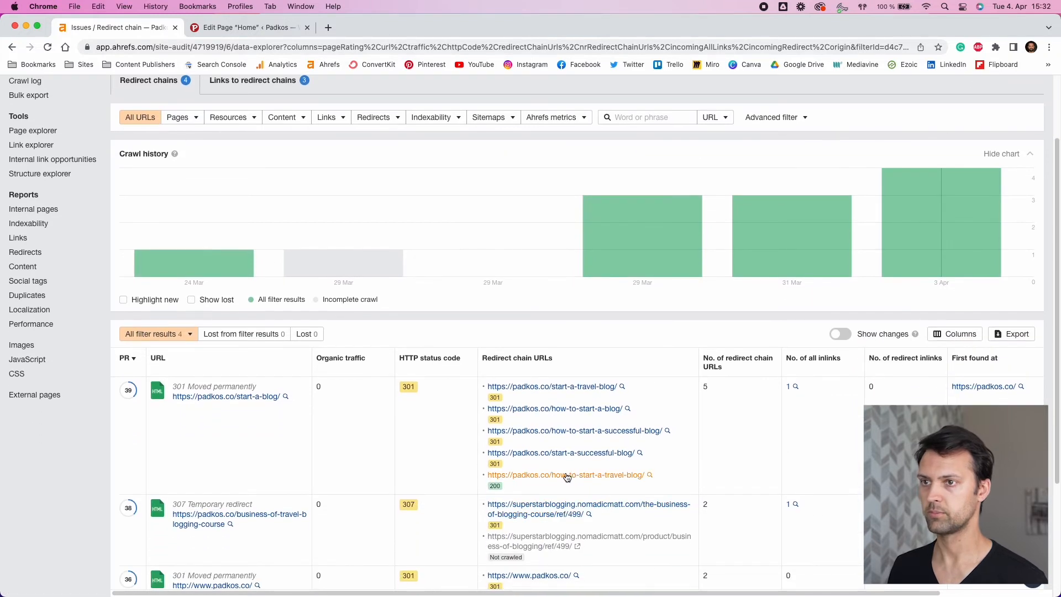
{"action": "left_click", "coordinate": [576, 479]}
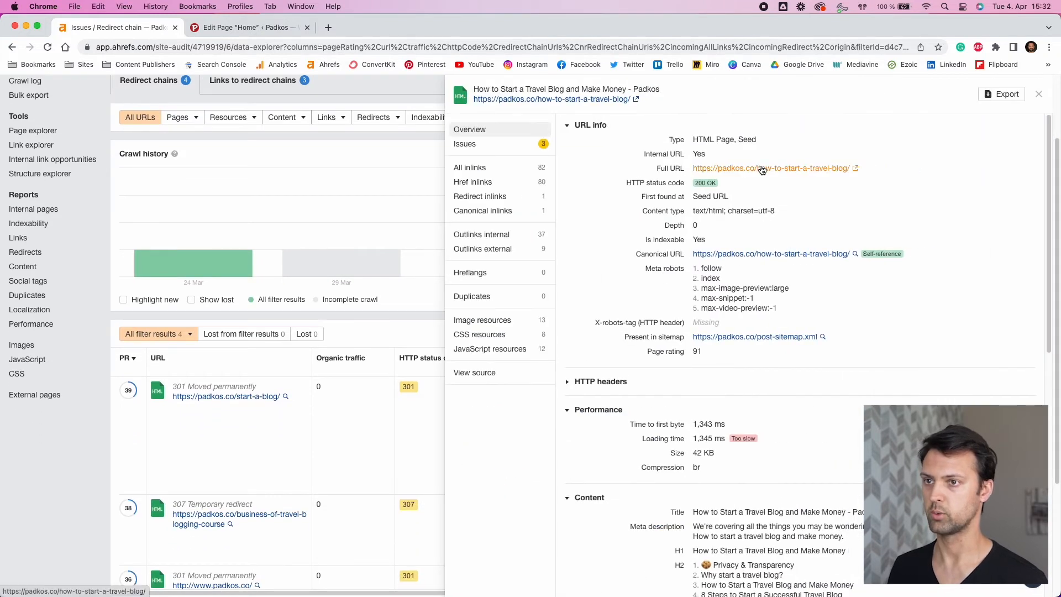
{"action": "left_click", "coordinate": [762, 169]}
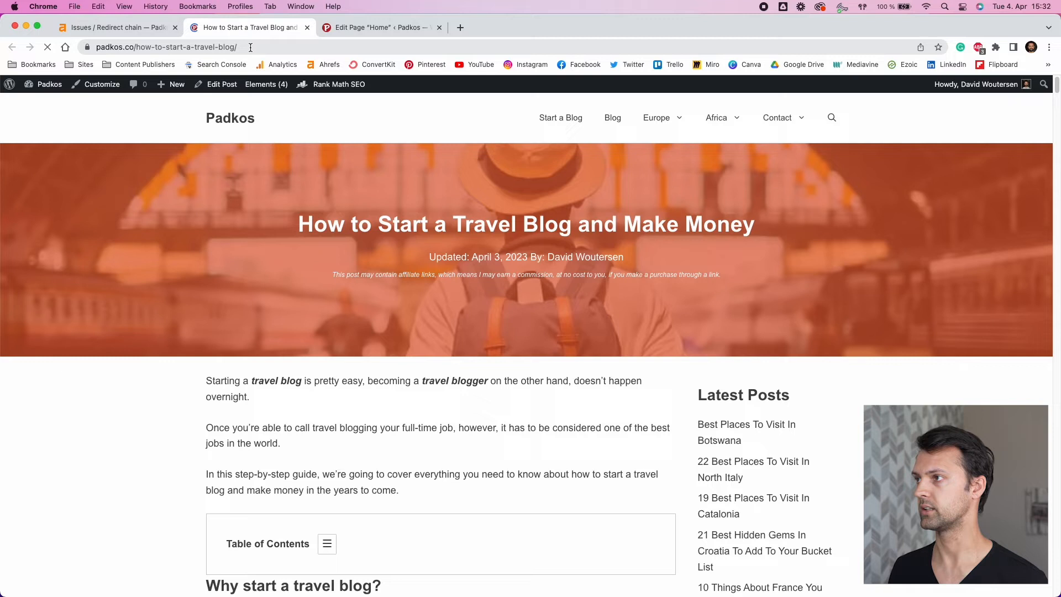
{"action": "key", "text": "super+l"}
{"action": "key", "text": "super+c"}
{"action": "left_click", "coordinate": [351, 28]}
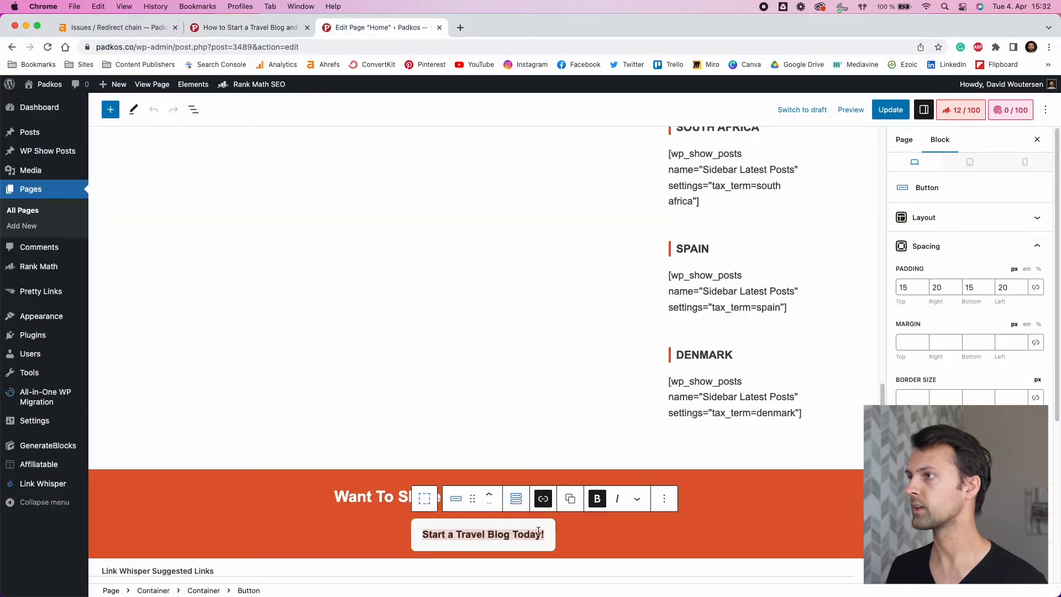
{"action": "left_click", "coordinate": [543, 499]}
{"action": "key", "text": "super+v"}
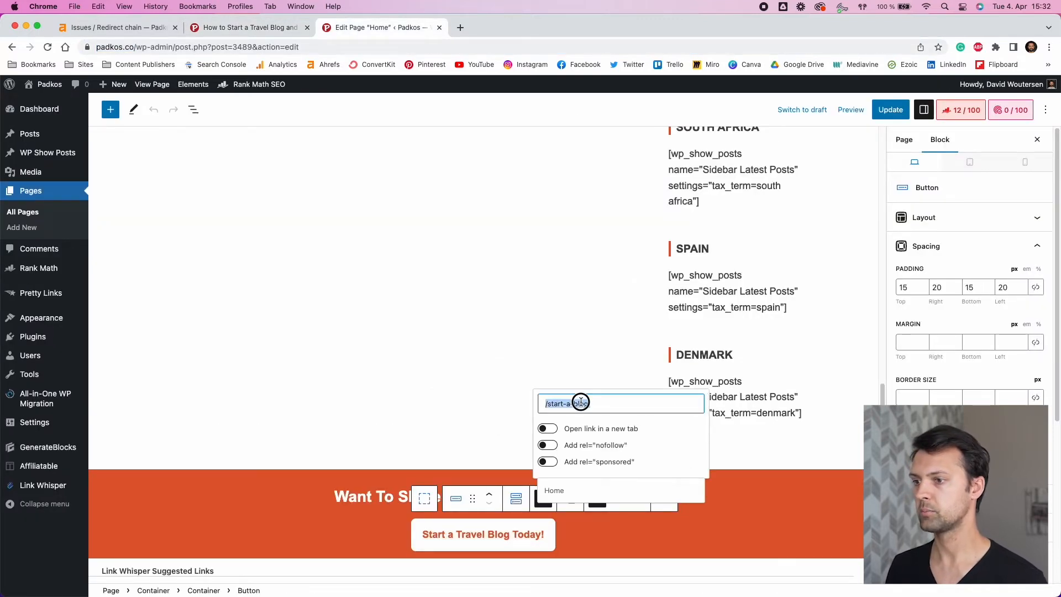
{"action": "left_click_drag", "start_coordinate": [604, 404], "coordinate": [519, 403]}
{"action": "left_click", "coordinate": [590, 405]}
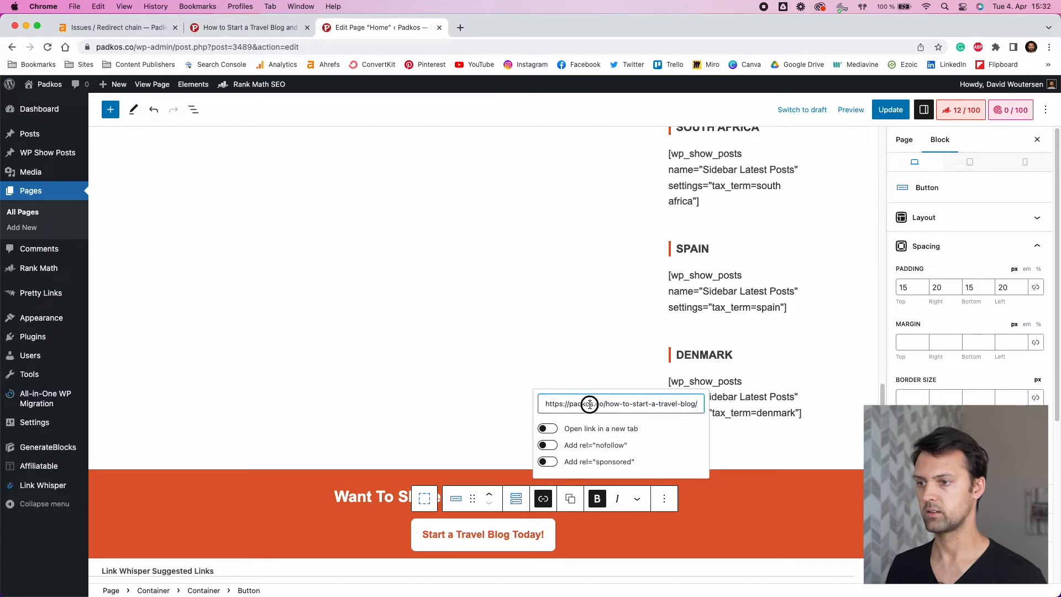
{"action": "left_click", "coordinate": [546, 506]}
{"action": "left_click", "coordinate": [577, 540]}
{"action": "left_click", "coordinate": [540, 537]}
{"action": "left_click", "coordinate": [550, 505]}
{"action": "left_click", "coordinate": [577, 532]}
Update the homepage and check its "Start a Travel Blog Today!" button on the live page.
{"action": "left_click", "coordinate": [890, 110]}
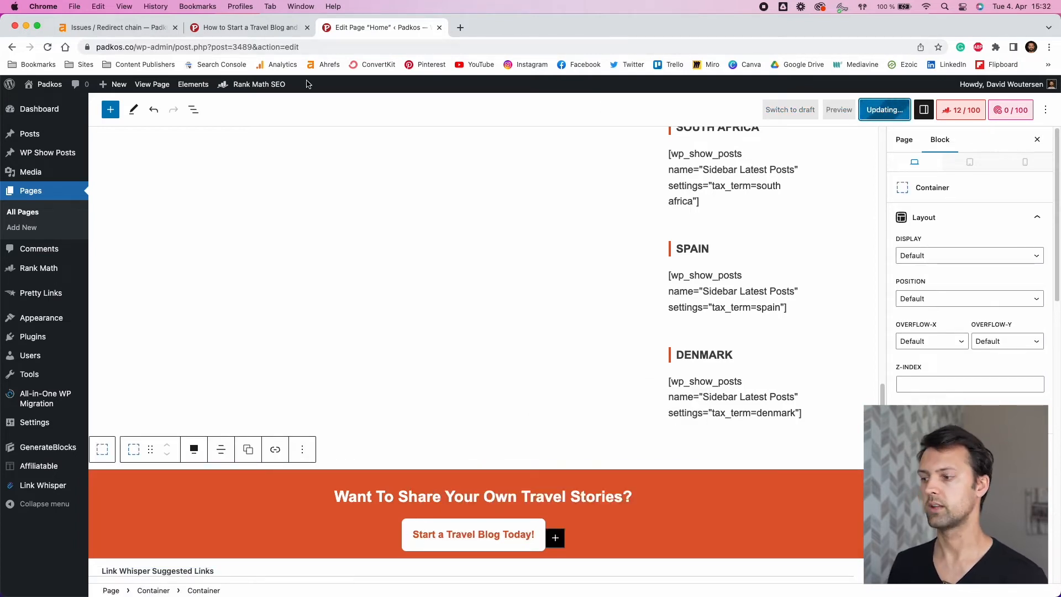
{"action": "left_click", "coordinate": [162, 86]}
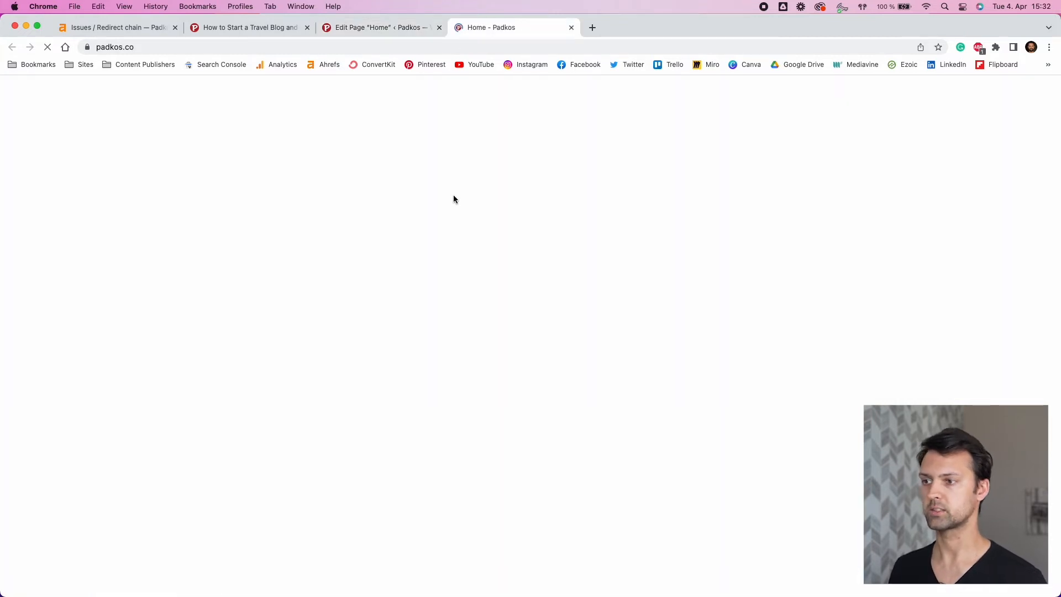
{"action": "scroll", "coordinate": [485, 318], "scroll_direction": "down", "scroll_amount": 20}
{"action": "left_click", "coordinate": [515, 280]}
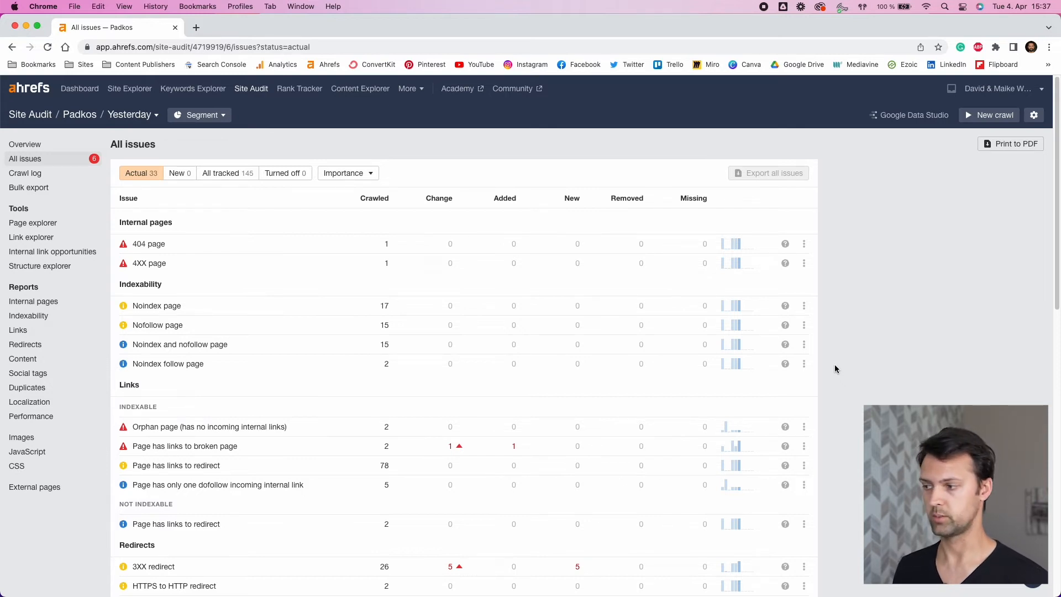
Switch the site audit's issue list to all tracked issues and look through it as far as the Images section.
{"action": "scroll", "coordinate": [835, 364], "scroll_direction": "down", "scroll_amount": 10}
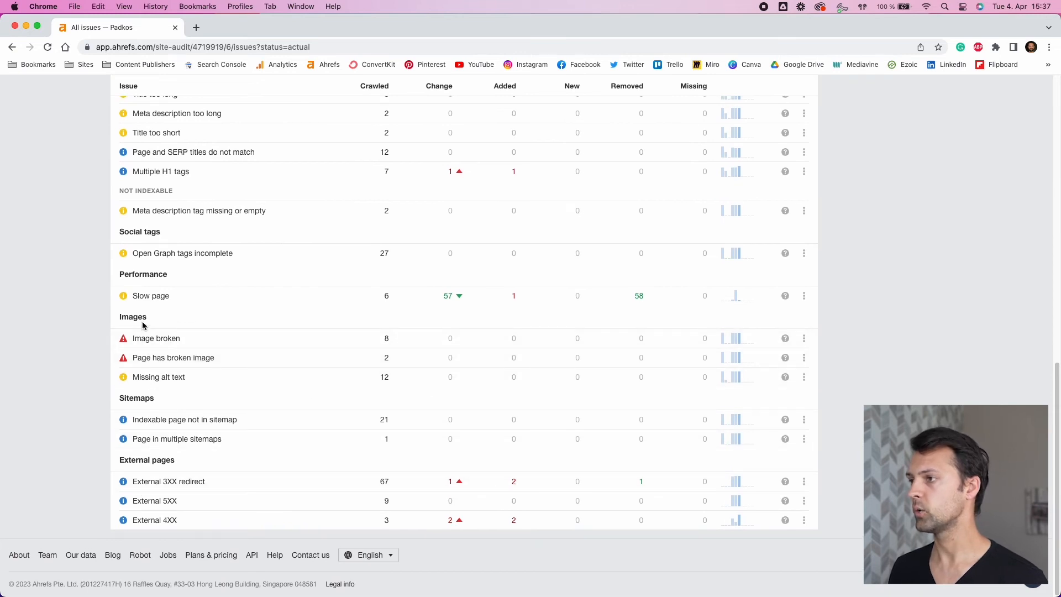
{"action": "left_click", "coordinate": [238, 173]}
{"action": "scroll", "coordinate": [307, 363], "scroll_direction": "down", "scroll_amount": 10}
{"action": "scroll", "coordinate": [316, 370], "scroll_direction": "down", "scroll_amount": 15}
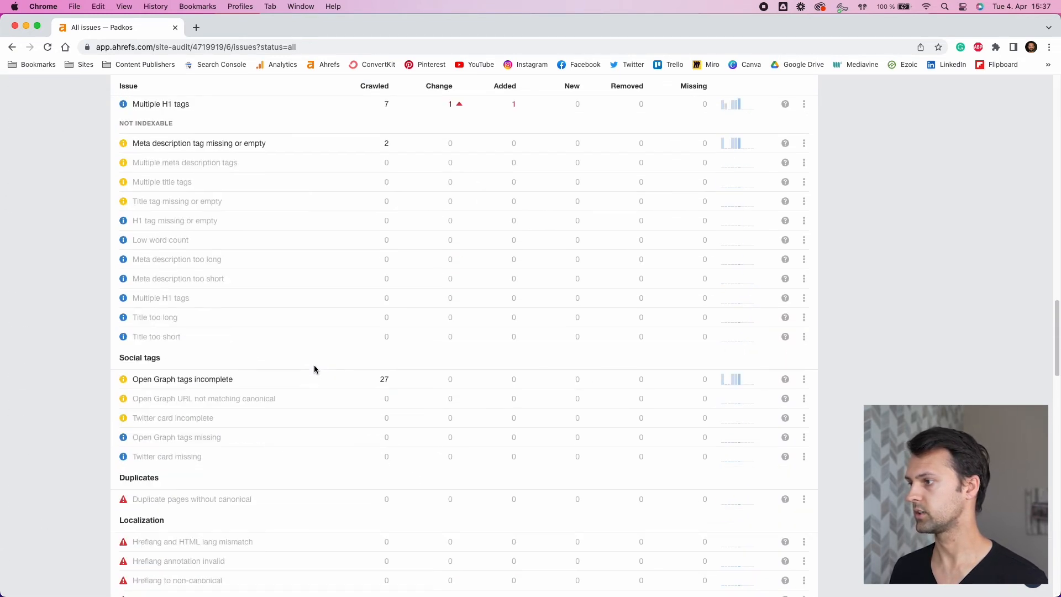
{"action": "scroll", "coordinate": [213, 335], "scroll_direction": "down", "scroll_amount": 5}
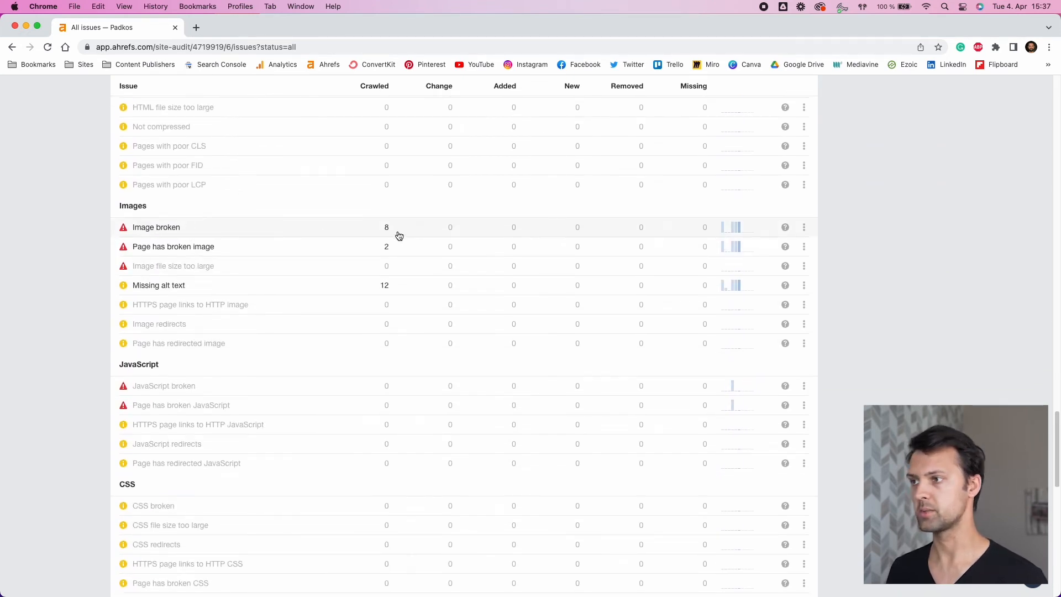
Read the details of the "Image broken" issue and view its list of affected URLs.
{"action": "left_click", "coordinate": [785, 228]}
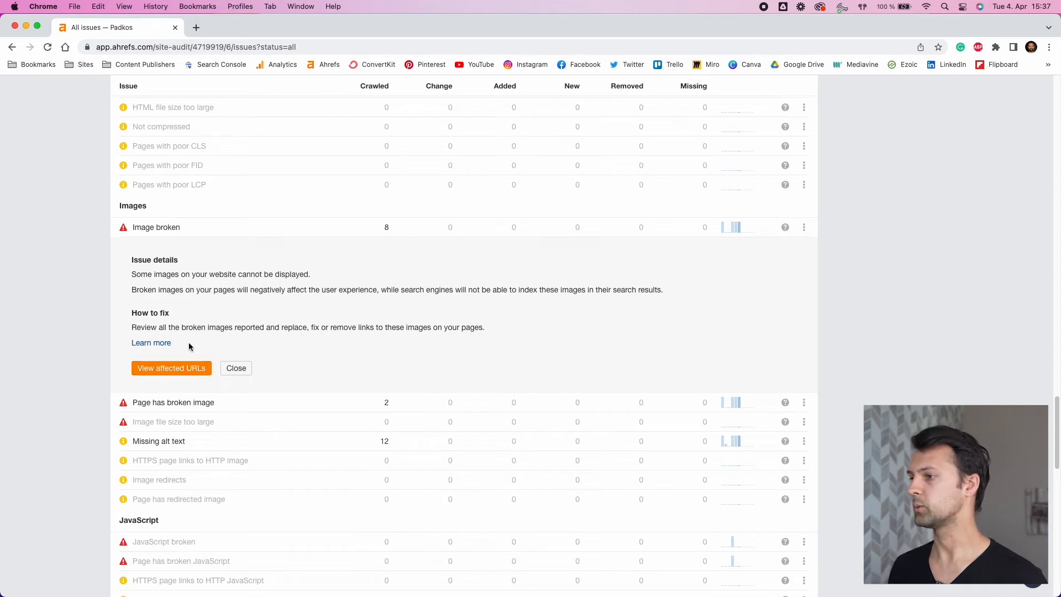
{"action": "left_click", "coordinate": [170, 369]}
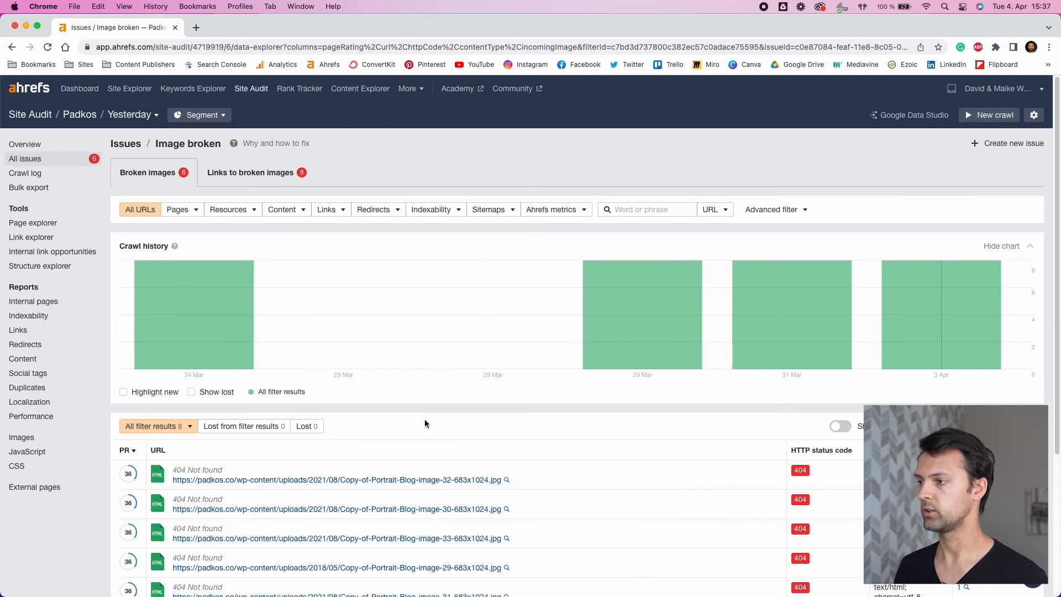
{"action": "scroll", "coordinate": [430, 420], "scroll_direction": "down", "scroll_amount": 1}
{"action": "scroll", "coordinate": [430, 420], "scroll_direction": "down", "scroll_amount": 3}
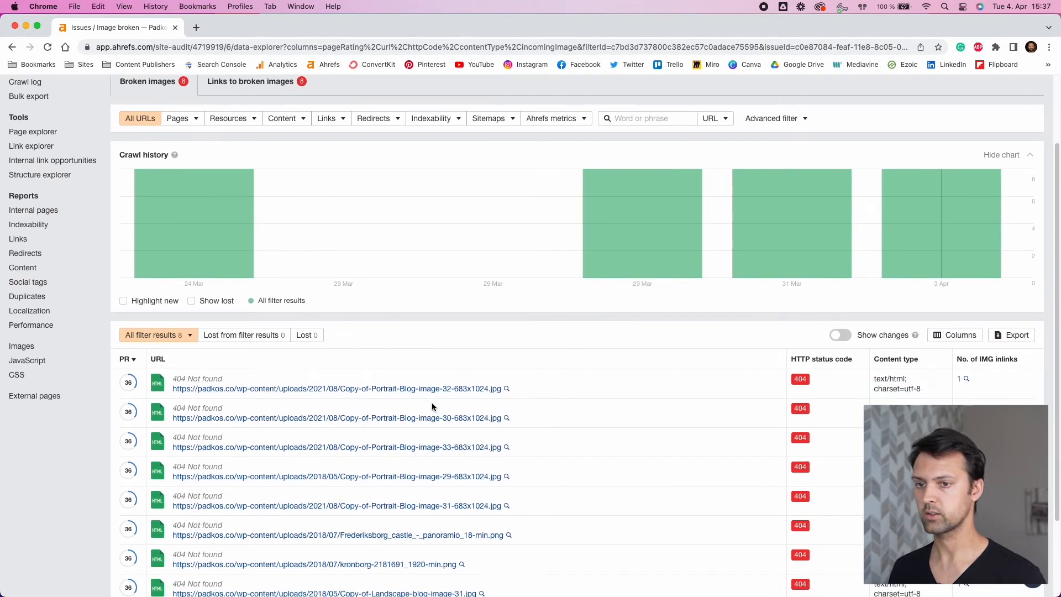
{"action": "scroll", "coordinate": [403, 376], "scroll_direction": "down", "scroll_amount": 1}
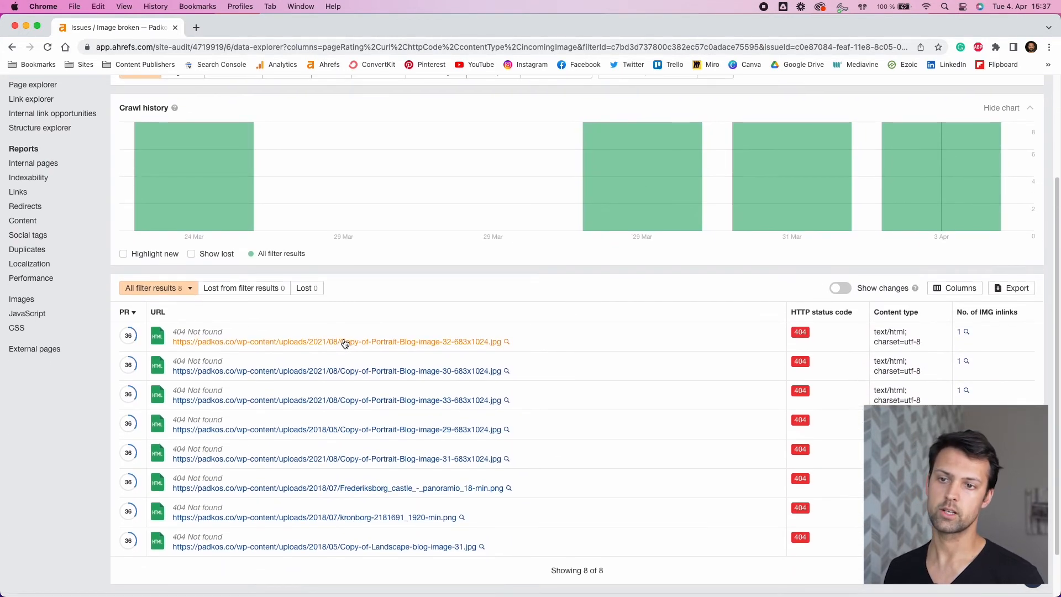
Open the About page that uses the first broken image in the list and look through it for missing images.
{"action": "left_click", "coordinate": [960, 332]}
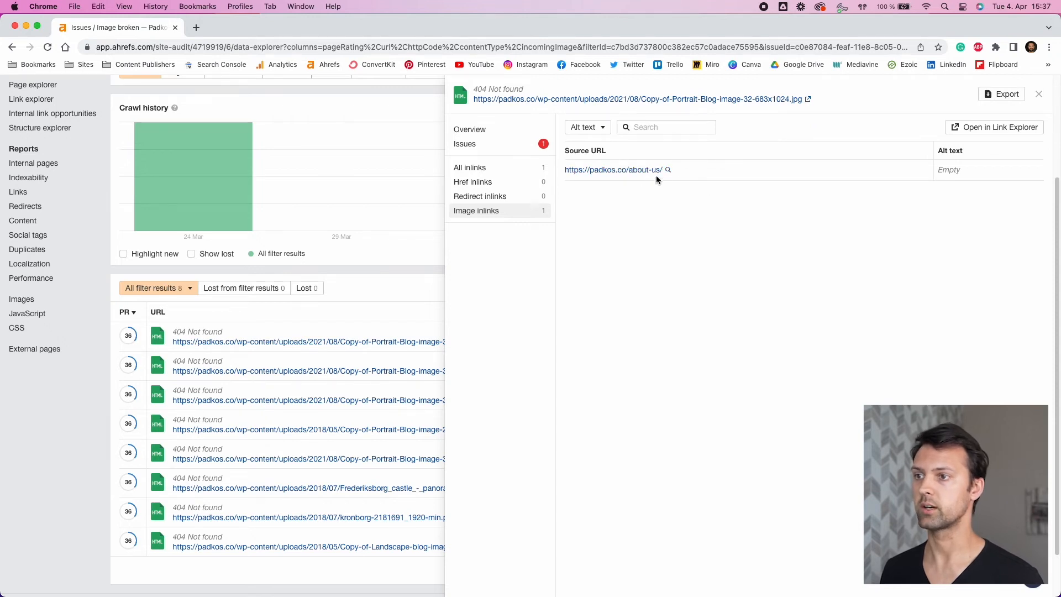
{"action": "left_click", "coordinate": [646, 176]}
{"action": "left_click", "coordinate": [746, 171]}
{"action": "scroll", "coordinate": [538, 368], "scroll_direction": "down", "scroll_amount": 8}
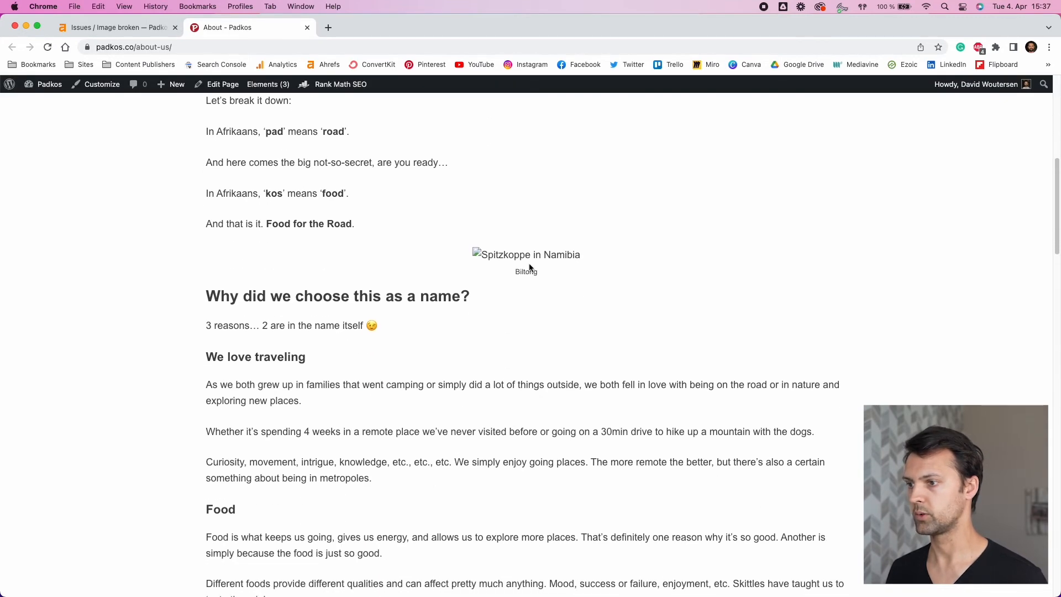
{"action": "scroll", "coordinate": [556, 279], "scroll_direction": "down", "scroll_amount": 9}
{"action": "scroll", "coordinate": [555, 284], "scroll_direction": "down", "scroll_amount": 2}
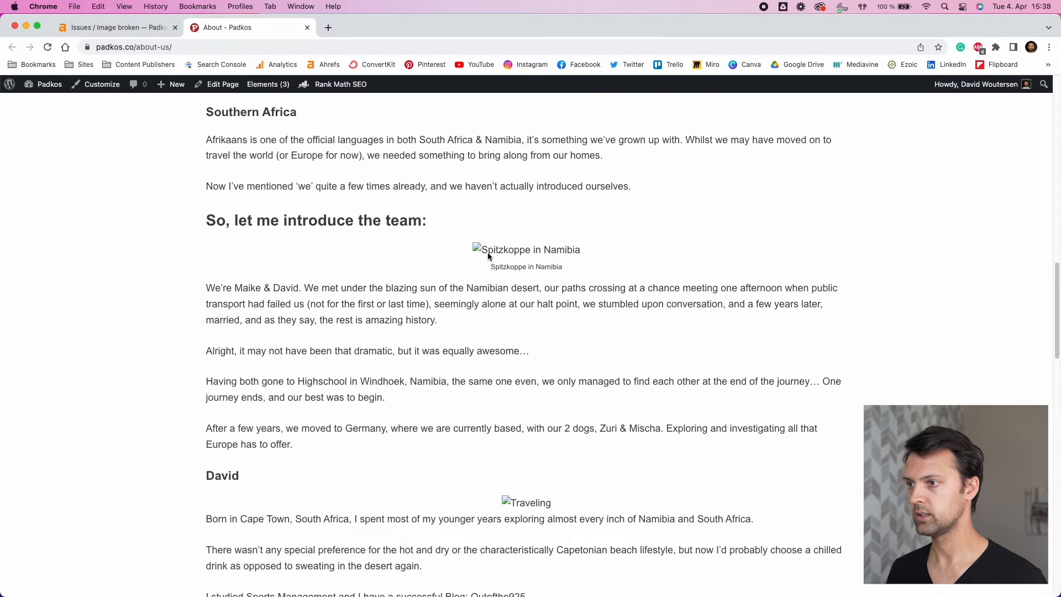
{"action": "scroll", "coordinate": [488, 252], "scroll_direction": "down", "scroll_amount": 5}
{"action": "scroll", "coordinate": [533, 321], "scroll_direction": "down", "scroll_amount": 20}
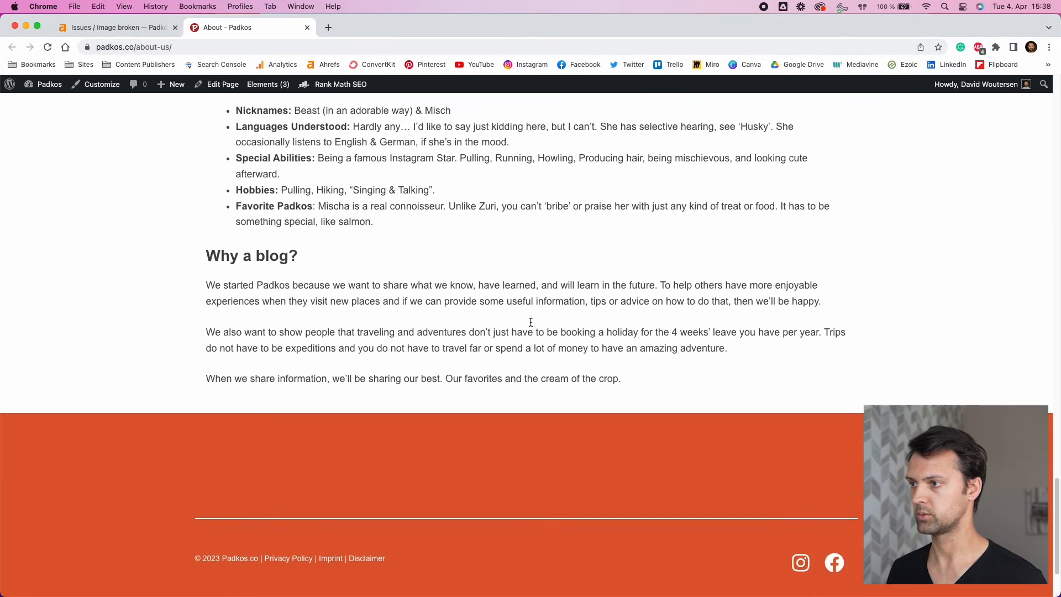
{"action": "scroll", "coordinate": [530, 320], "scroll_direction": "up", "scroll_amount": 20}
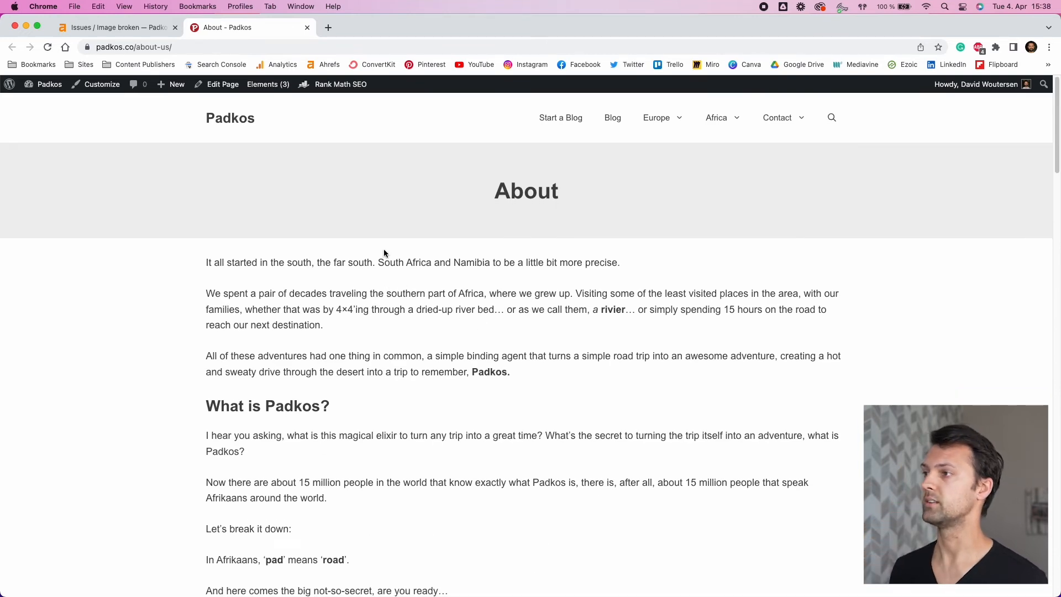
Open the About page for editing and remove the broken image captioned "Biltong".
{"action": "left_click", "coordinate": [219, 84]}
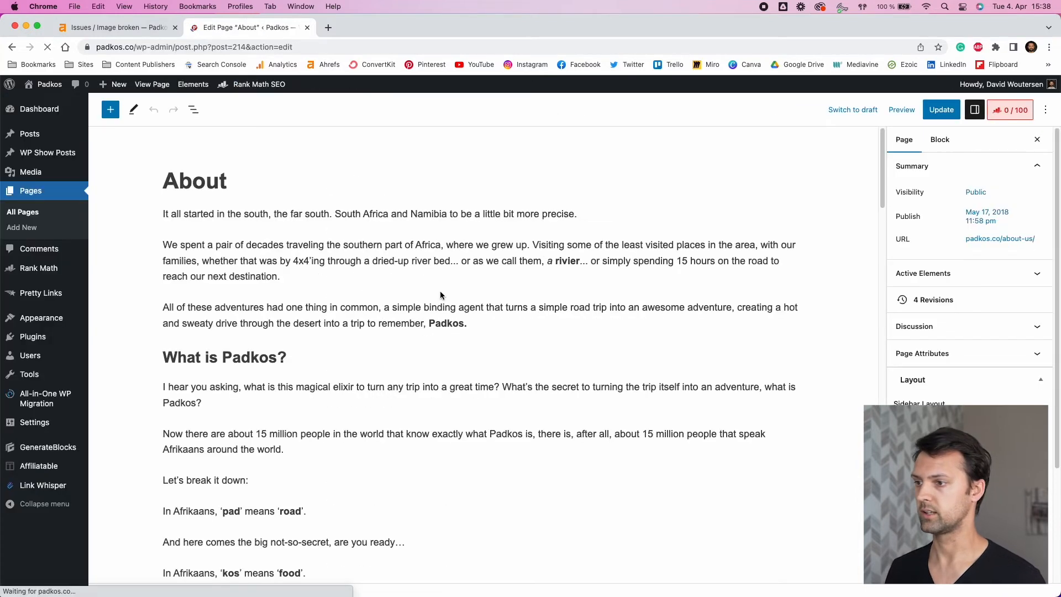
{"action": "scroll", "coordinate": [441, 293], "scroll_direction": "down", "scroll_amount": 8}
{"action": "scroll", "coordinate": [466, 355], "scroll_direction": "down", "scroll_amount": 5}
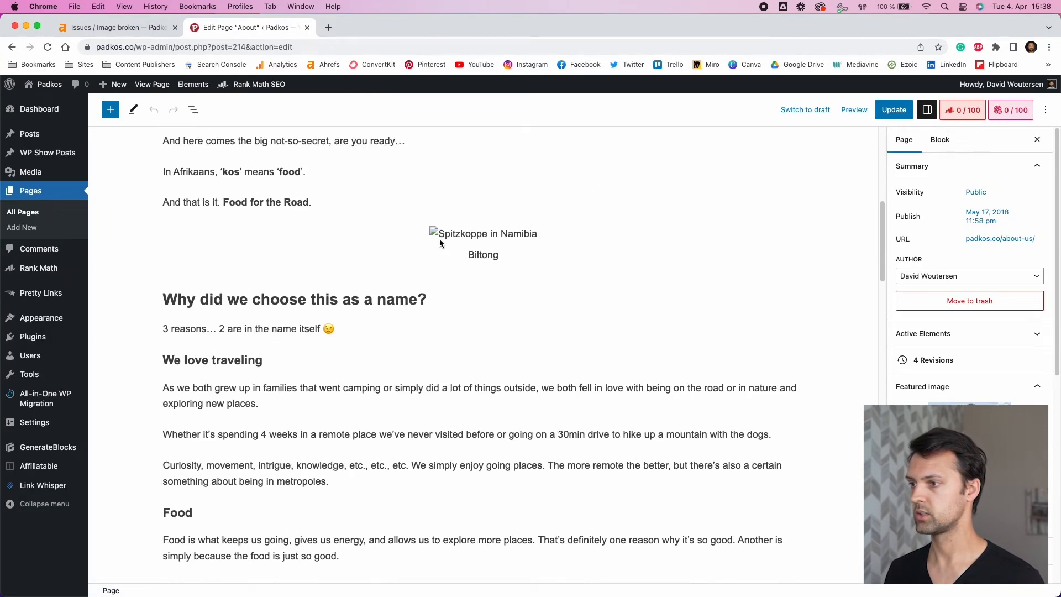
{"action": "left_click", "coordinate": [443, 236]}
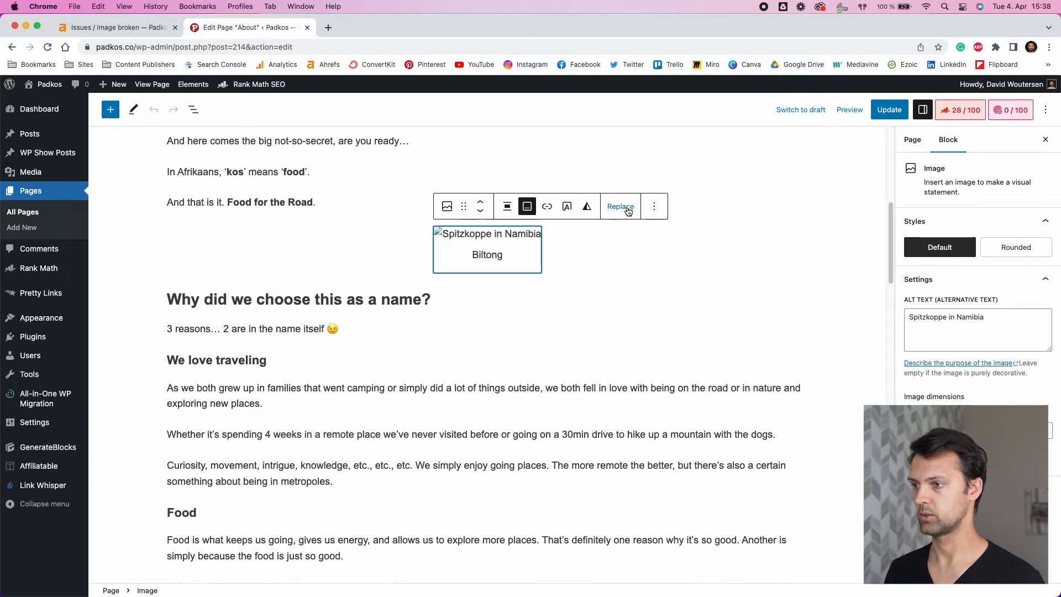
{"action": "left_click", "coordinate": [655, 211]}
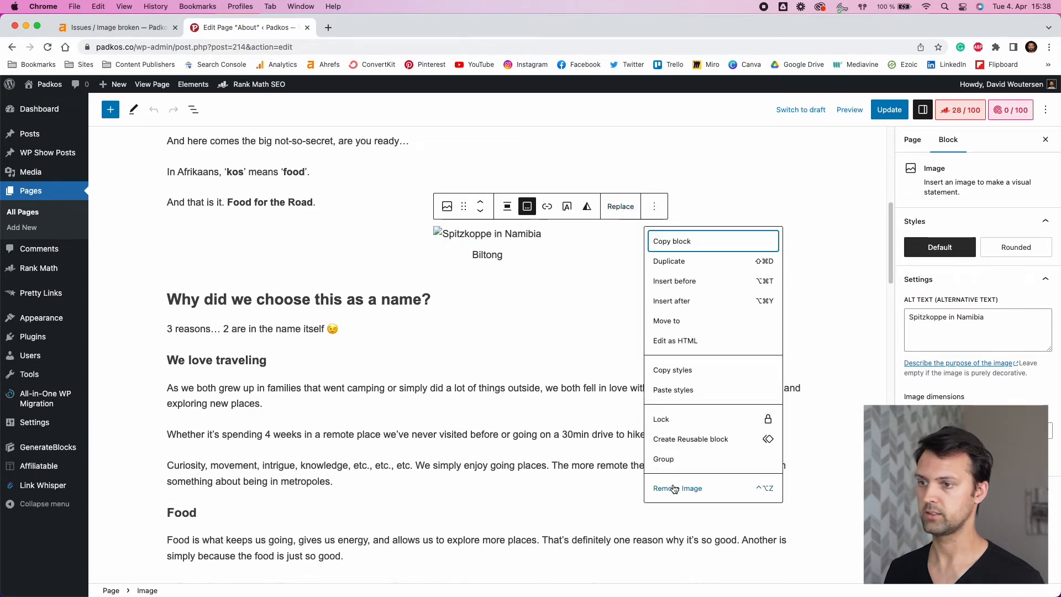
{"action": "left_click", "coordinate": [678, 487]}
Check the media URL of the broken "Spitzkoppe in Namibia" image below the team introduction heading, and remove the image.
{"action": "scroll", "coordinate": [497, 323], "scroll_direction": "down", "scroll_amount": 5}
{"action": "scroll", "coordinate": [498, 323], "scroll_direction": "down", "scroll_amount": 5}
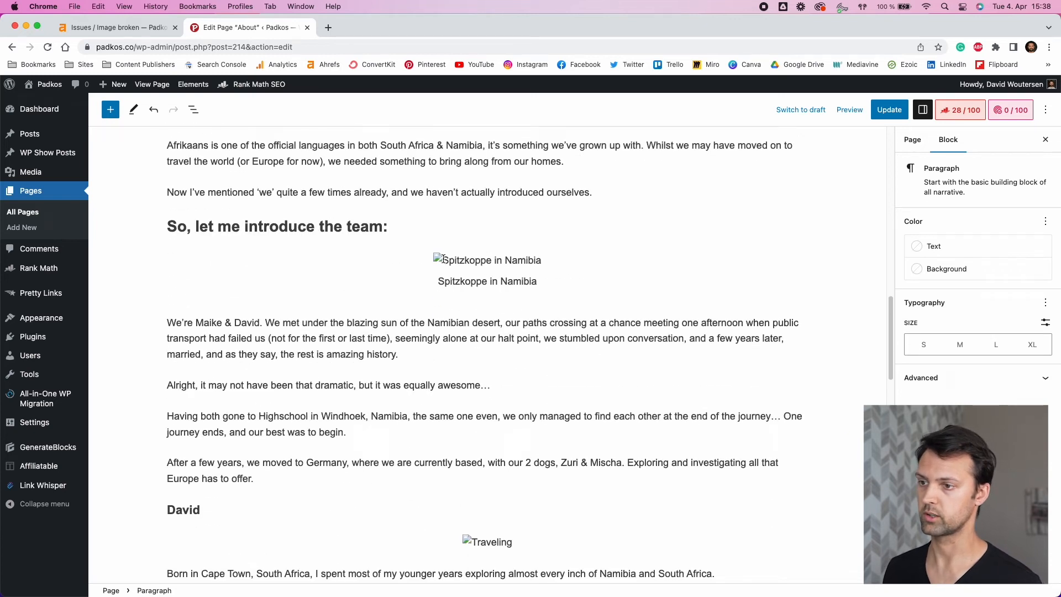
{"action": "left_click", "coordinate": [479, 274]}
{"action": "left_click", "coordinate": [622, 234]}
{"action": "left_click", "coordinate": [655, 268]}
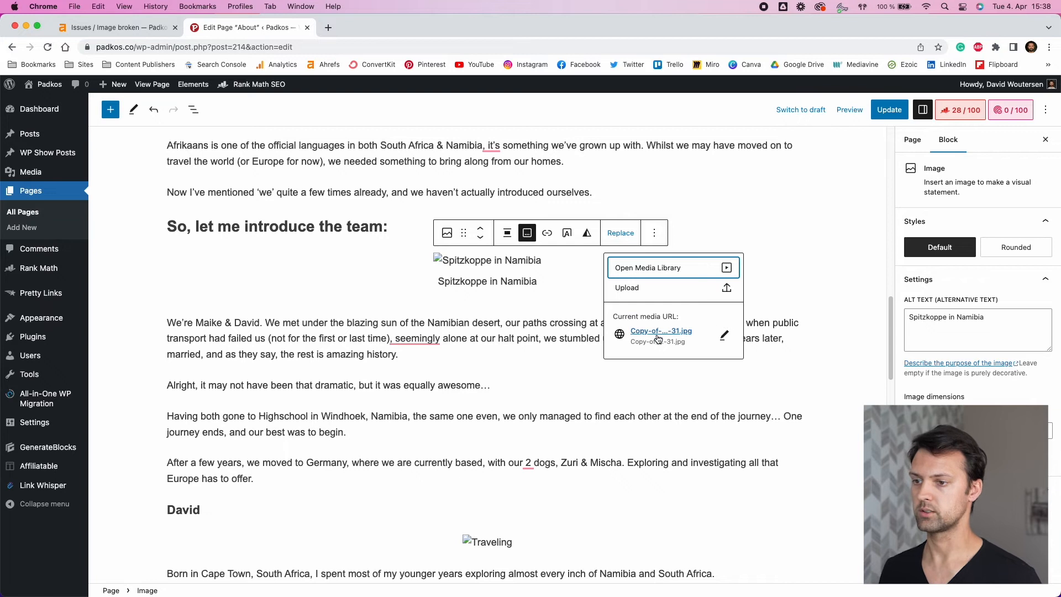
{"action": "left_click", "coordinate": [725, 336]}
{"action": "left_click", "coordinate": [678, 337]}
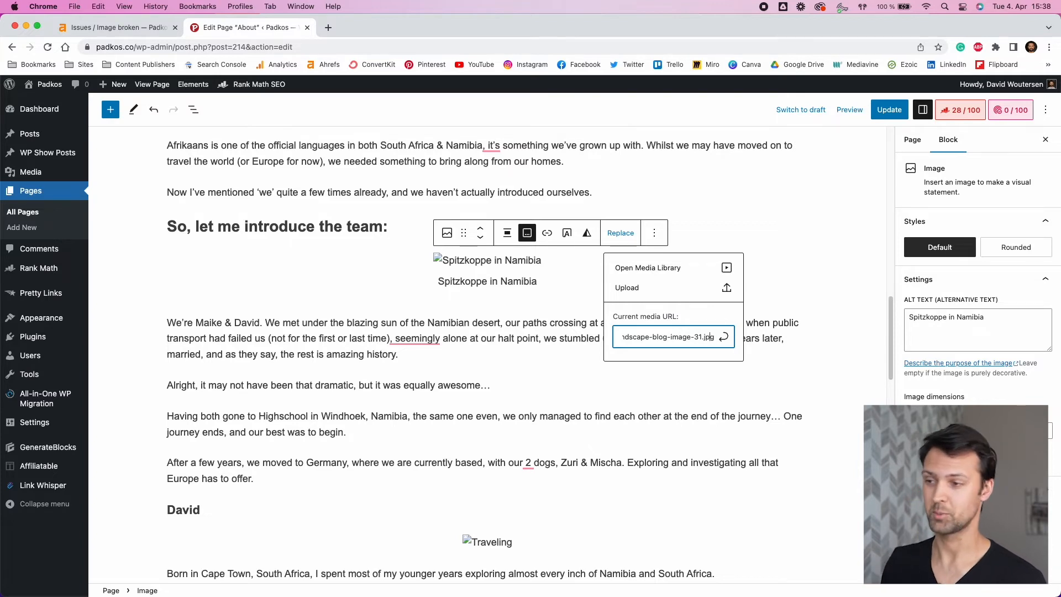
{"action": "left_click", "coordinate": [655, 233]}
{"action": "left_click", "coordinate": [679, 514]}
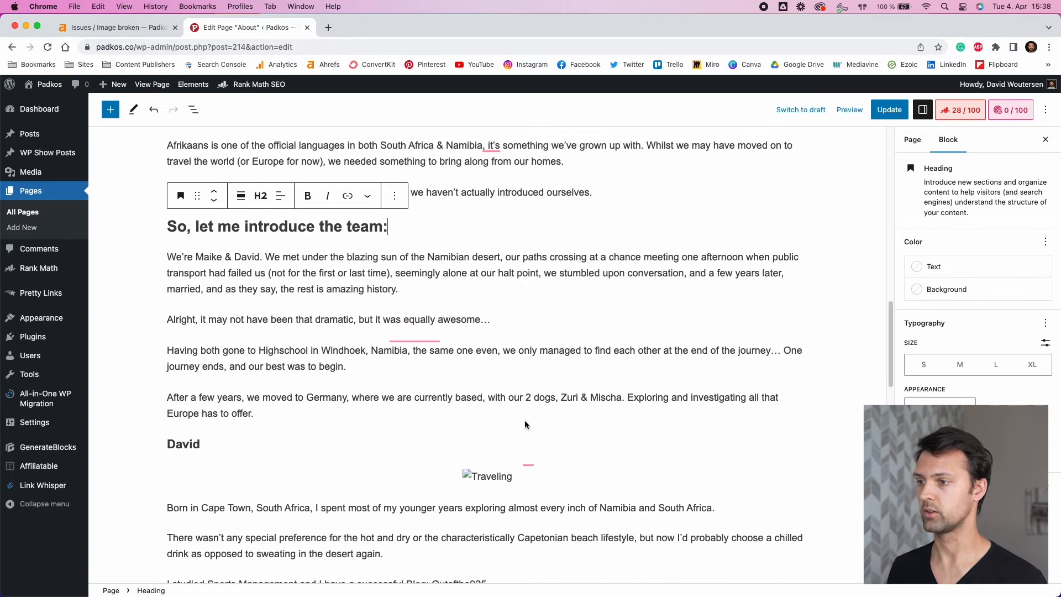
Remove the broken "Traveling" image from the first team member's section.
{"action": "scroll", "coordinate": [525, 424], "scroll_direction": "down", "scroll_amount": 3}
{"action": "left_click", "coordinate": [489, 380]}
{"action": "left_click", "coordinate": [684, 352]}
{"action": "scroll", "coordinate": [718, 301], "scroll_direction": "down", "scroll_amount": 1}
{"action": "left_click", "coordinate": [717, 315]}
Remove the broken image Copy-of-Portrait-Blog-image-31-683x1024.jpg from the husky's section.
{"action": "scroll", "coordinate": [528, 338], "scroll_direction": "down", "scroll_amount": 10}
{"action": "scroll", "coordinate": [534, 304], "scroll_direction": "up", "scroll_amount": 1}
{"action": "left_click", "coordinate": [530, 280]}
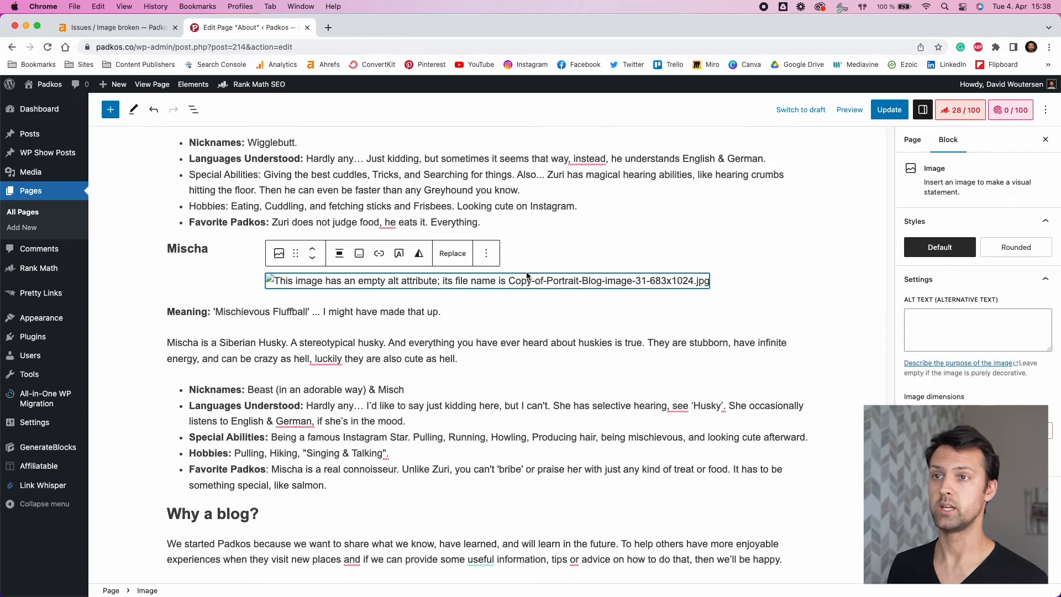
{"action": "left_click", "coordinate": [487, 253]}
{"action": "left_click", "coordinate": [501, 535]}
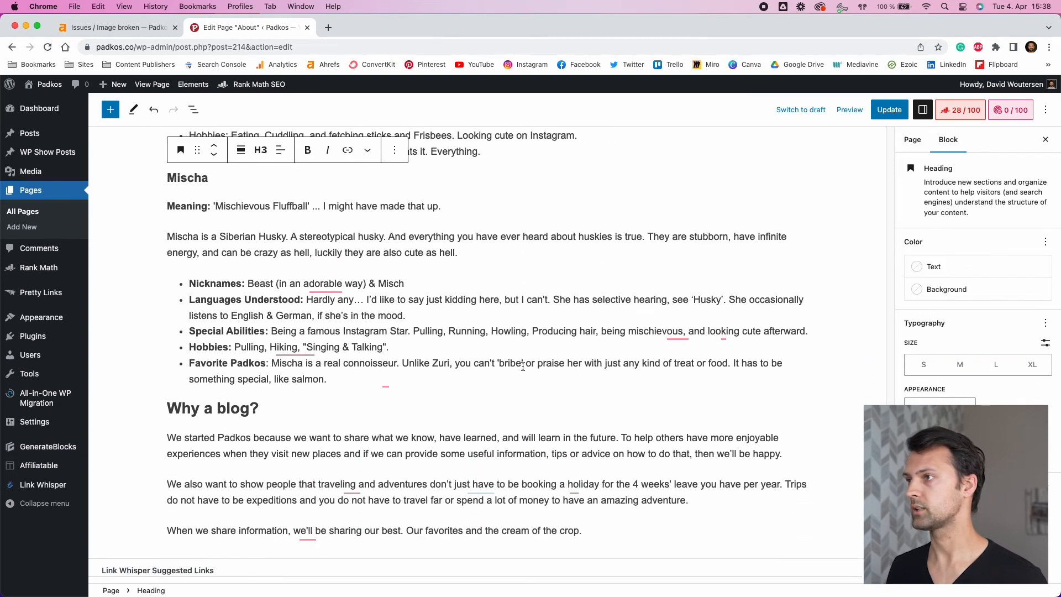
Remove the broken image Copy-of-Portrait-Blog-image-30-683x1024.jpg and select the broken Copy-of-Portrait-Blog-image-32-683x1024.jpg in the Australian Shepherd's section.
{"action": "scroll", "coordinate": [523, 366], "scroll_direction": "up", "scroll_amount": 5}
{"action": "scroll", "coordinate": [515, 331], "scroll_direction": "down", "scroll_amount": 1}
{"action": "left_click", "coordinate": [495, 253]}
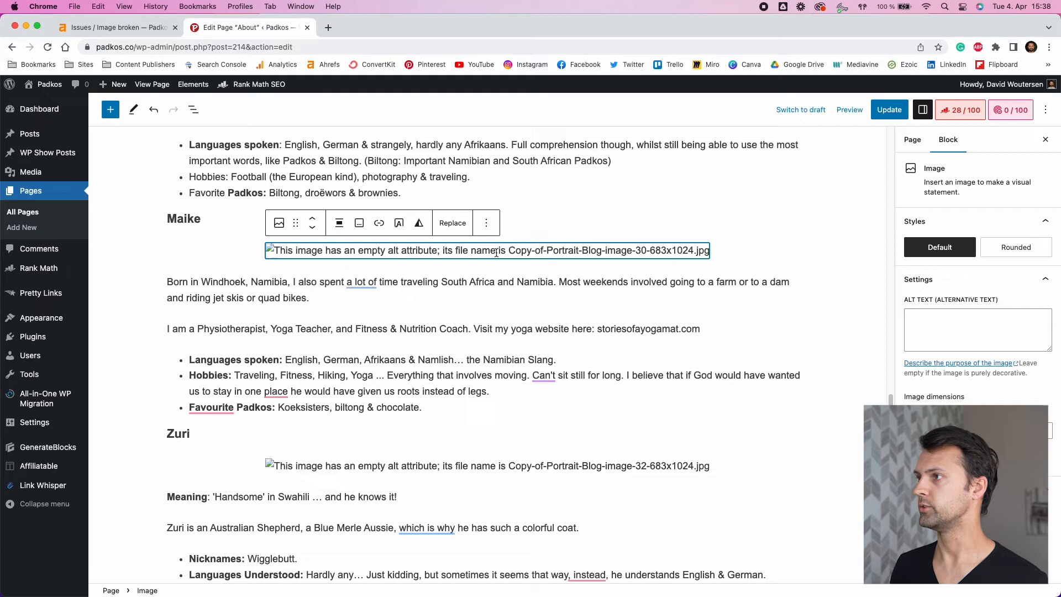
{"action": "left_click", "coordinate": [487, 223]}
{"action": "left_click", "coordinate": [503, 504]}
{"action": "left_click", "coordinate": [523, 442]}
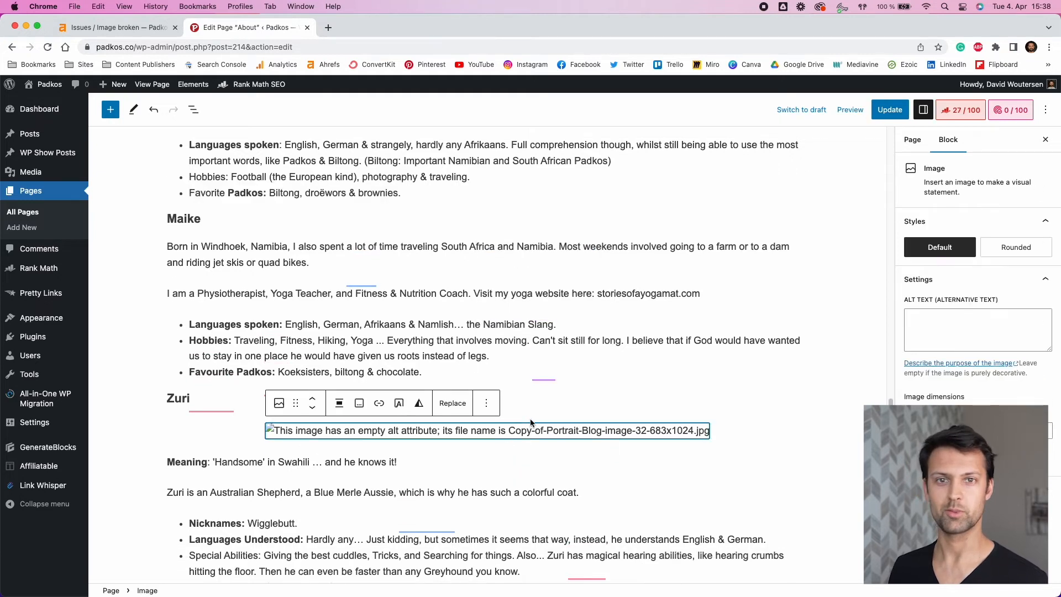
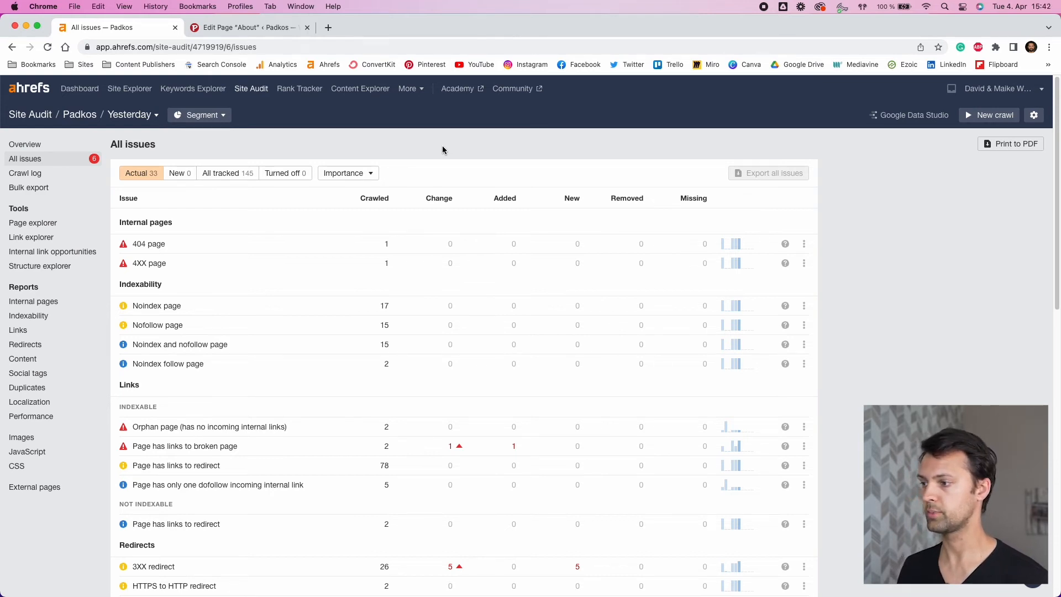
Show all tracked issues in the Padkos site audit and look through them down to the Links section.
{"action": "scroll", "coordinate": [367, 277], "scroll_direction": "down", "scroll_amount": 3}
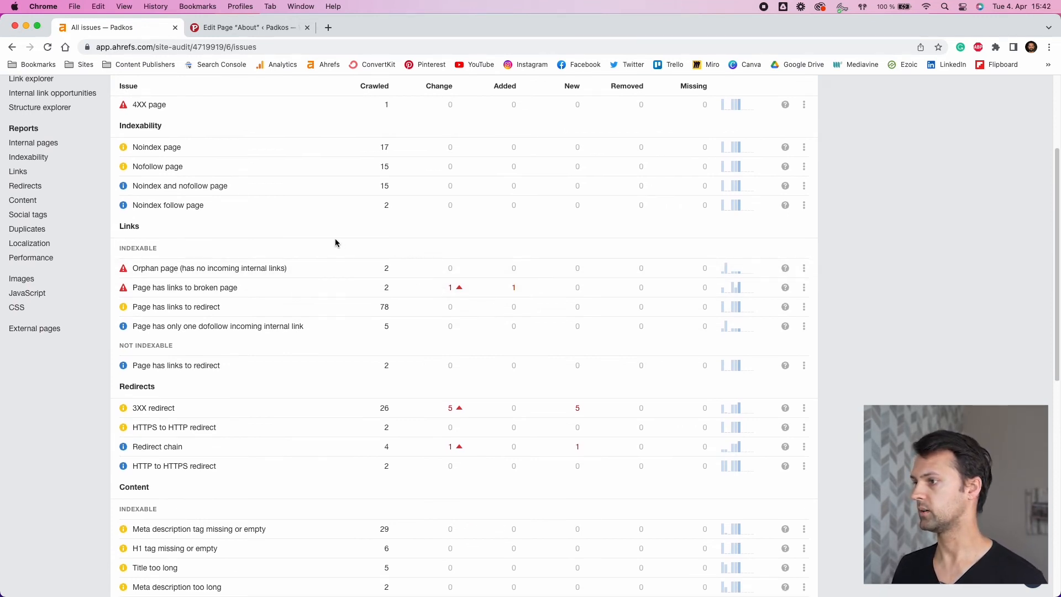
{"action": "scroll", "coordinate": [335, 243], "scroll_direction": "up", "scroll_amount": 3}
{"action": "left_click", "coordinate": [235, 159]}
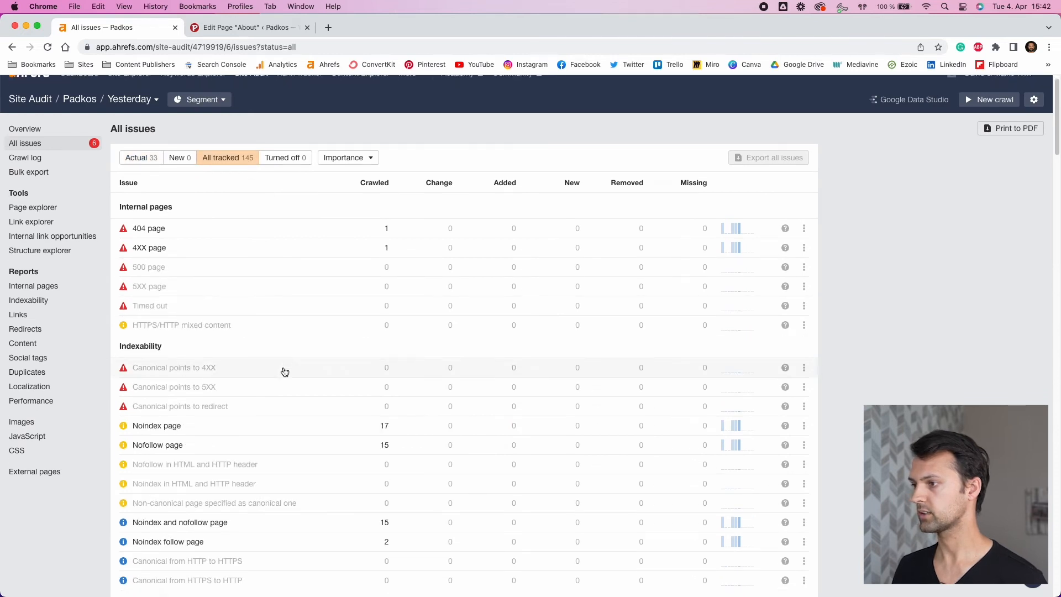
{"action": "scroll", "coordinate": [284, 371], "scroll_direction": "down", "scroll_amount": 7}
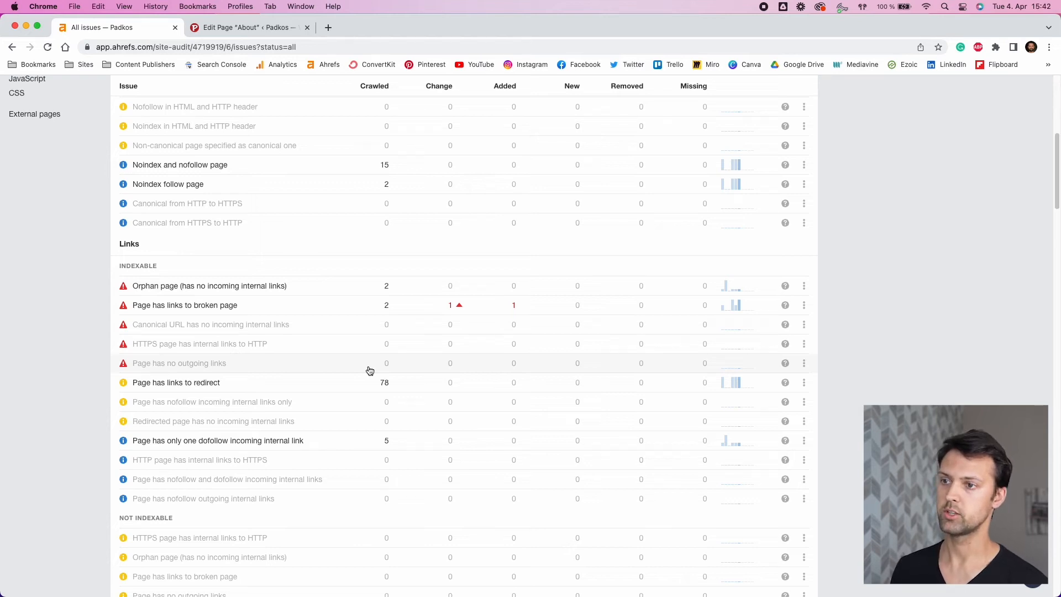
View the live About page from the editor and check it from top to bottom for remaining broken images.
{"action": "left_click", "coordinate": [260, 28]}
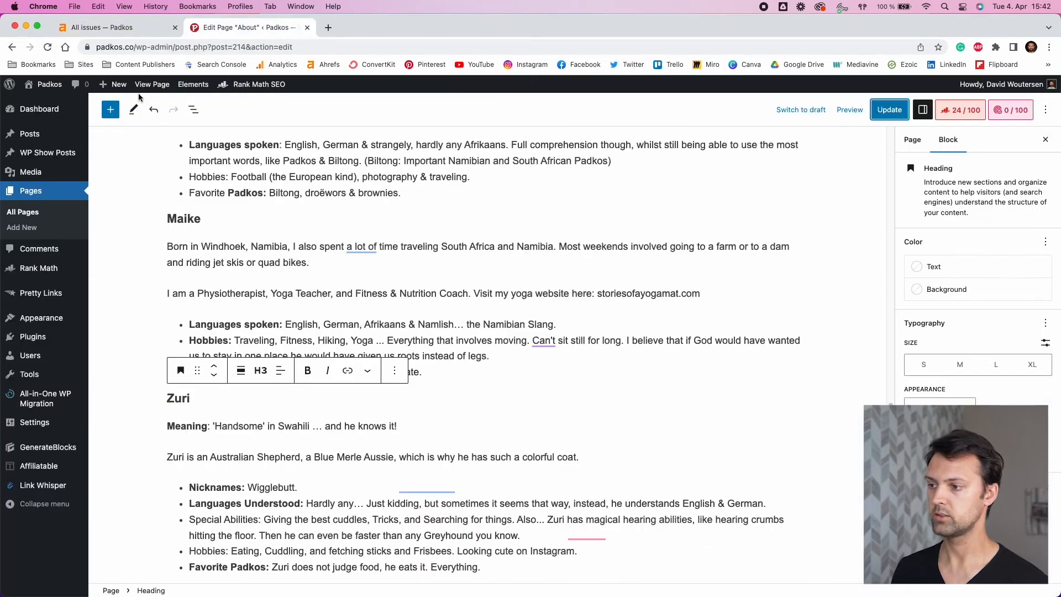
{"action": "left_click", "coordinate": [152, 84]}
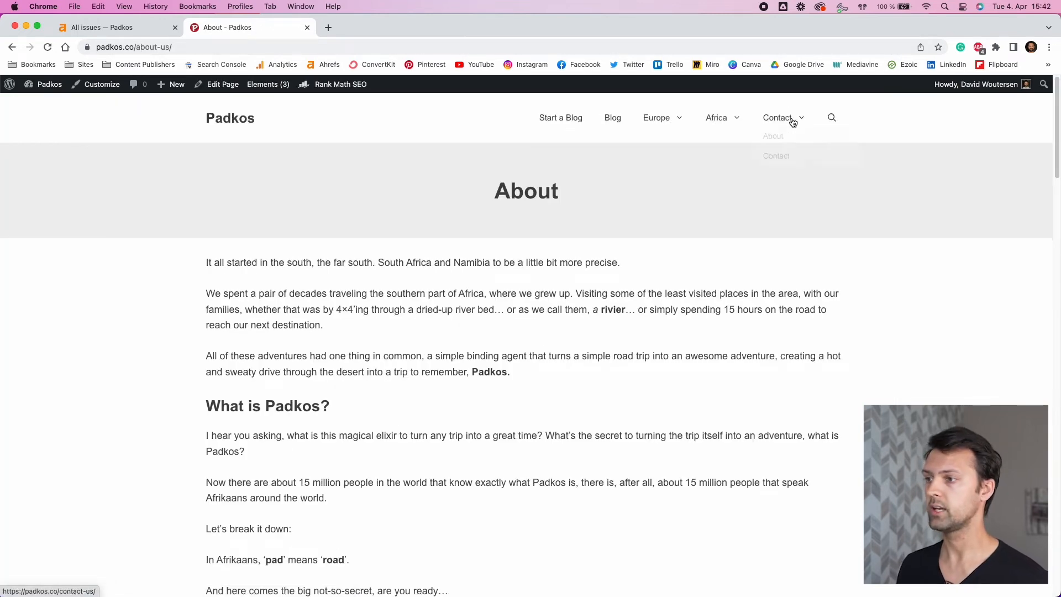
{"action": "scroll", "coordinate": [805, 304], "scroll_direction": "down", "scroll_amount": 20}
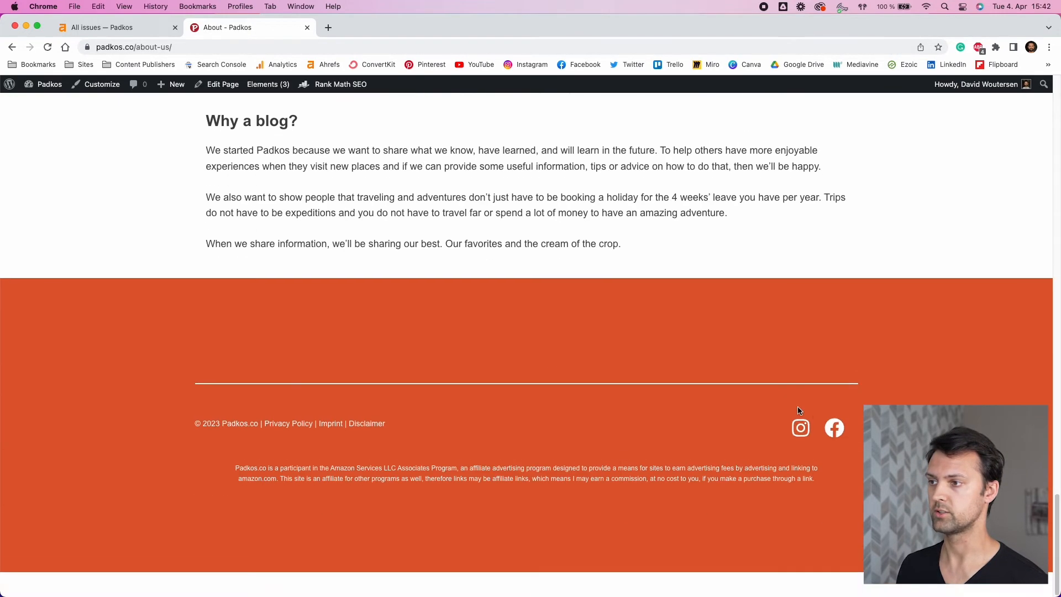
{"action": "scroll", "coordinate": [642, 396], "scroll_direction": "up", "scroll_amount": 20}
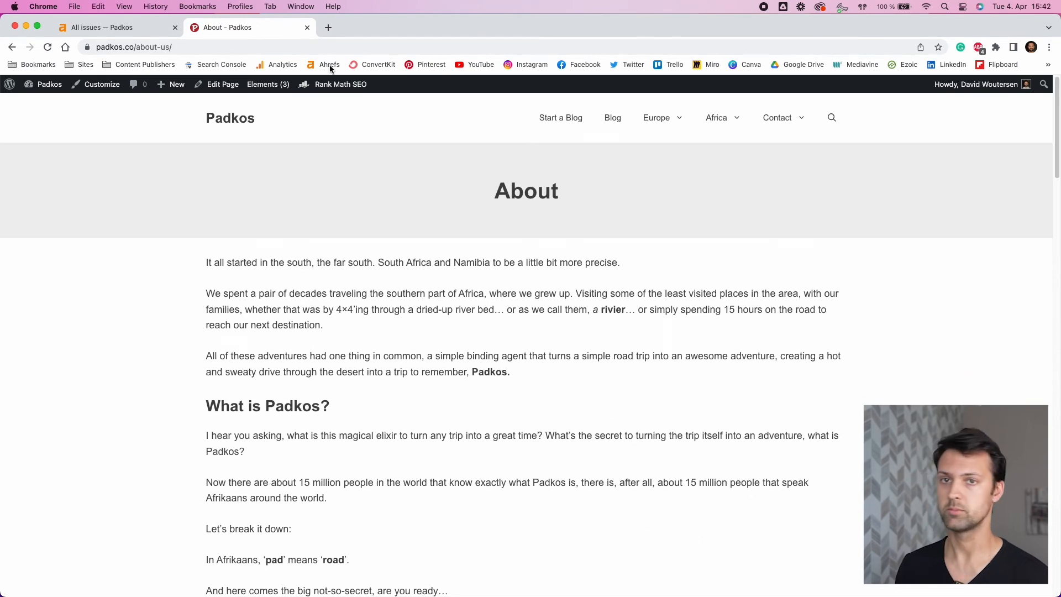
Open the audit's "Orphan page (has no incoming internal links)" issue and filter it to pages with No. of all inlinks < 3.
{"action": "left_click", "coordinate": [151, 28]}
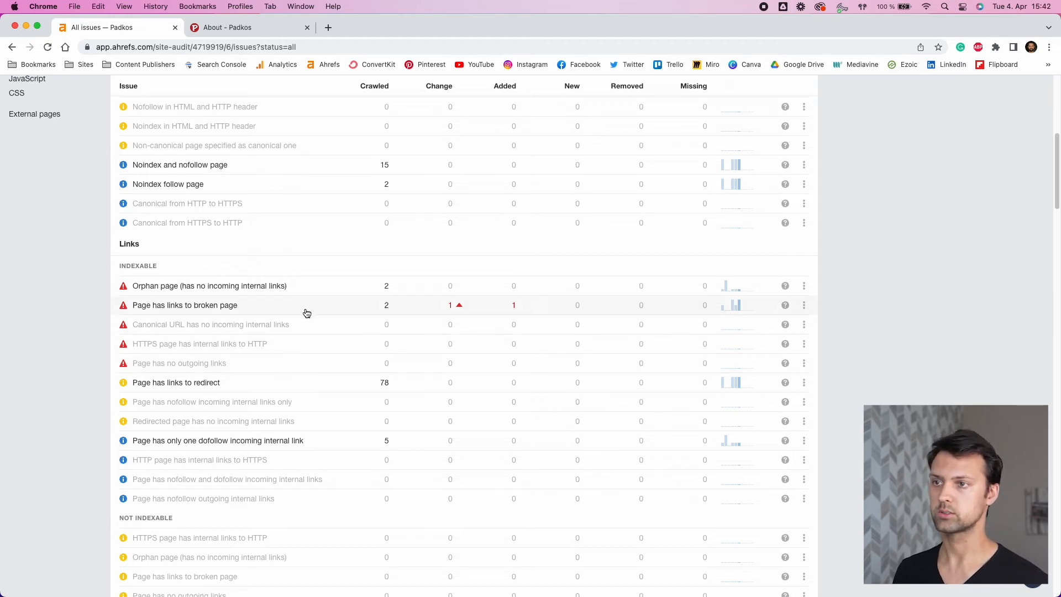
{"action": "left_click", "coordinate": [317, 293]}
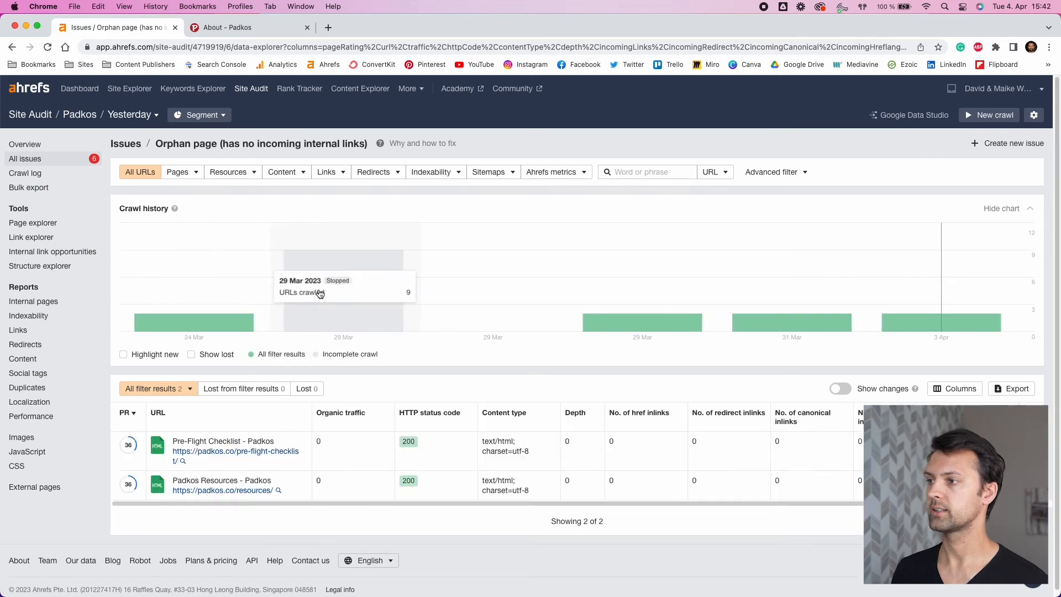
{"action": "left_click", "coordinate": [771, 173]}
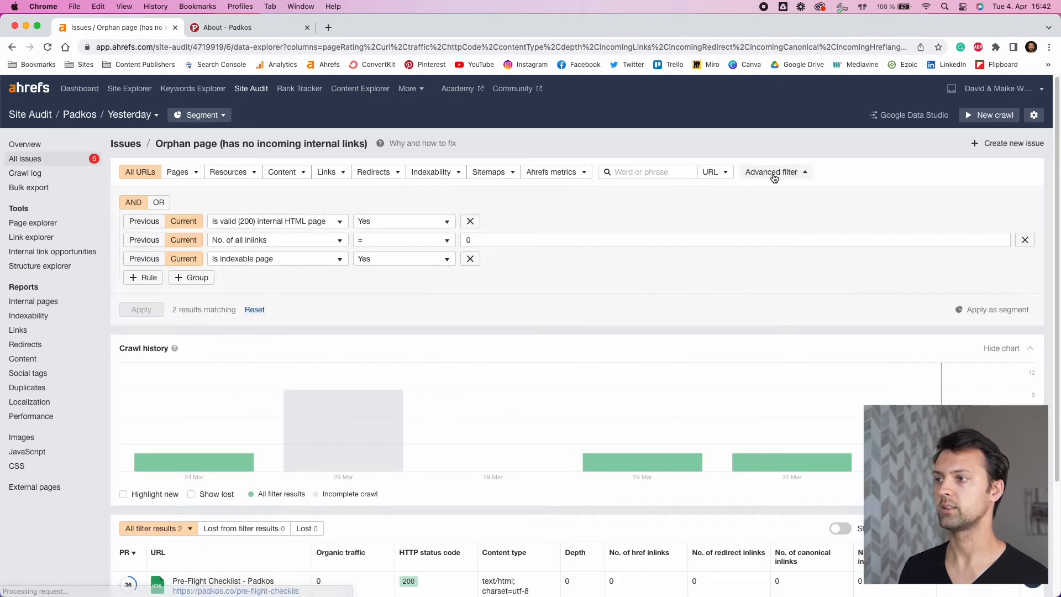
{"action": "left_click", "coordinate": [313, 242]}
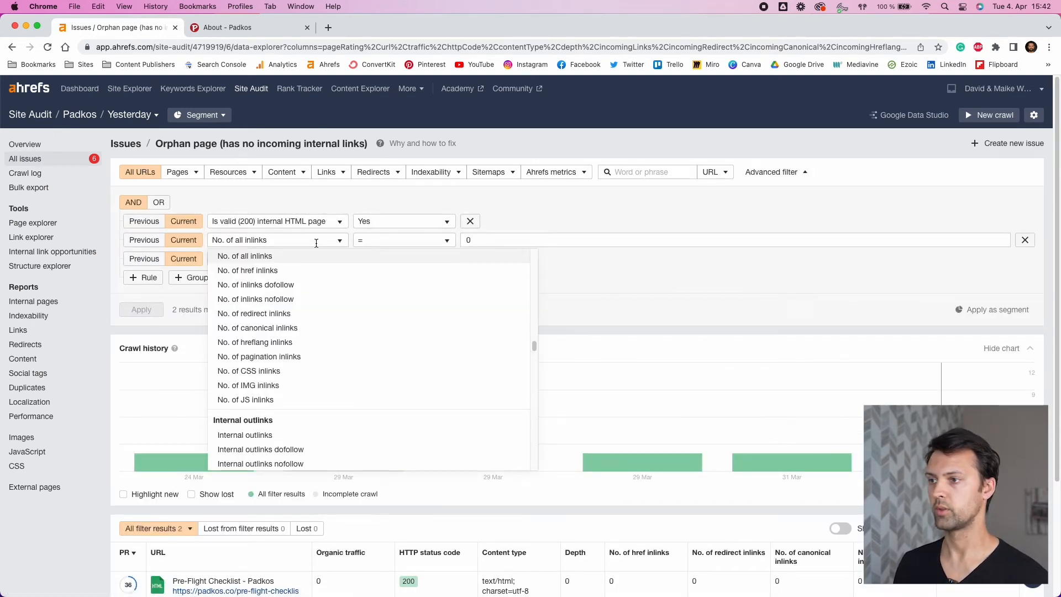
{"action": "left_click", "coordinate": [387, 240]}
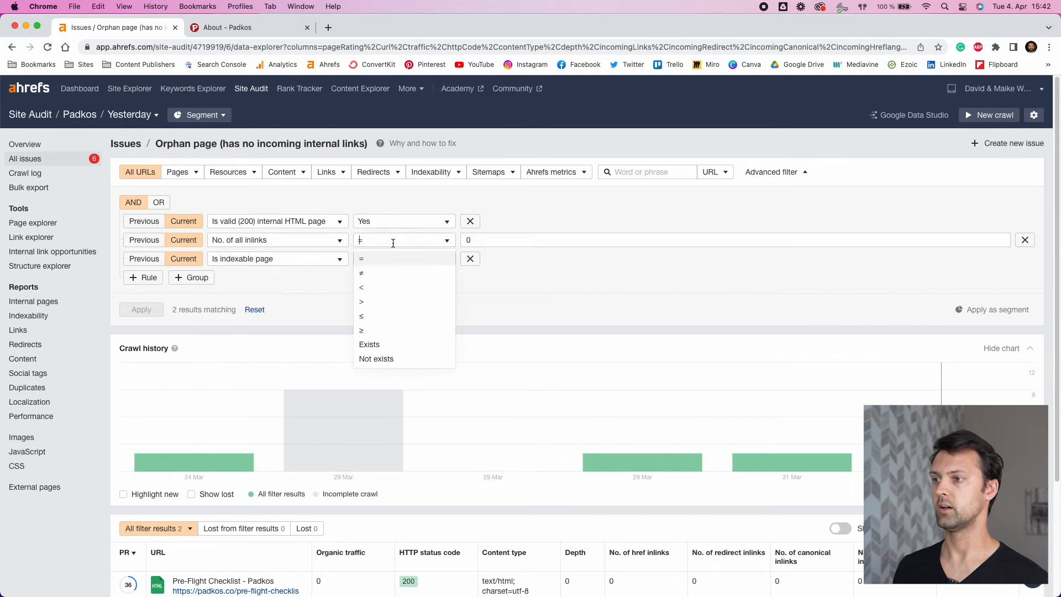
{"action": "left_click", "coordinate": [391, 286]}
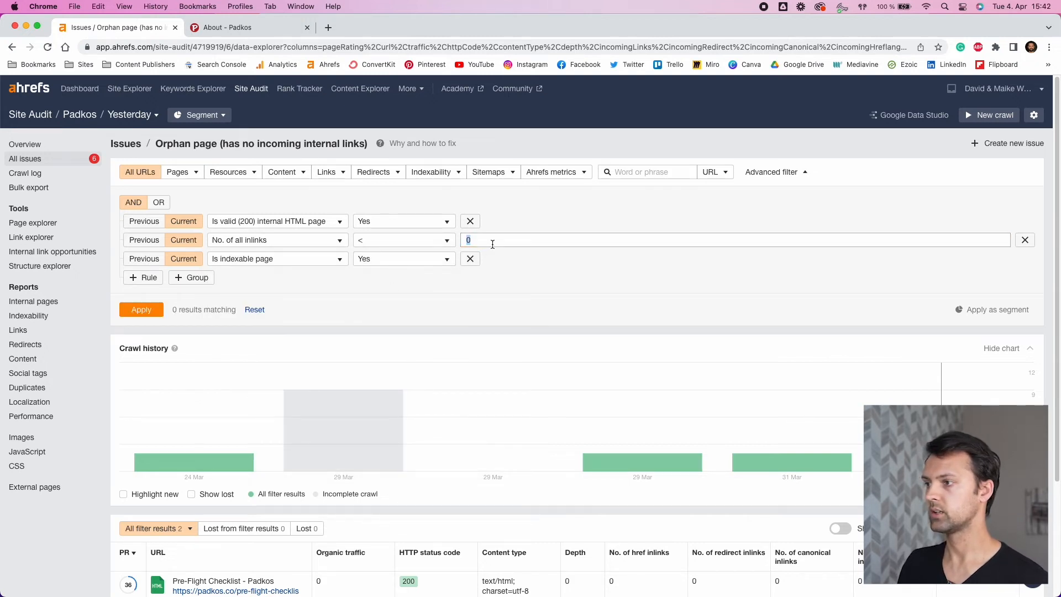
{"action": "type", "text": "3"}
{"action": "left_click", "coordinate": [218, 296]}
{"action": "left_click", "coordinate": [143, 311]}
Look through the filtered pages and their numbers of incoming internal links.
{"action": "scroll", "coordinate": [382, 362], "scroll_direction": "down", "scroll_amount": 5}
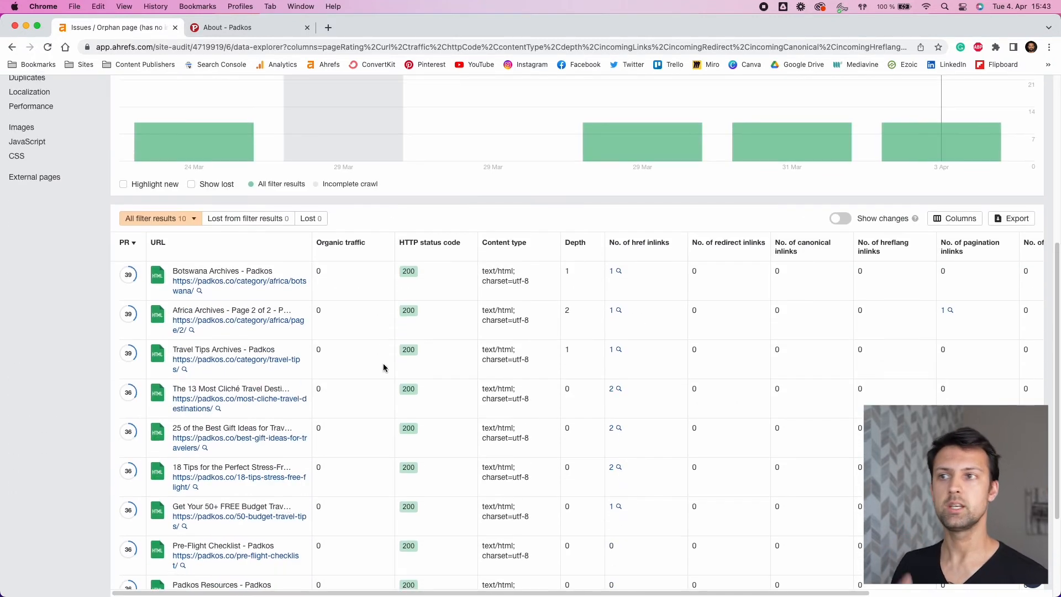
{"action": "scroll", "coordinate": [383, 368], "scroll_direction": "down", "scroll_amount": 4}
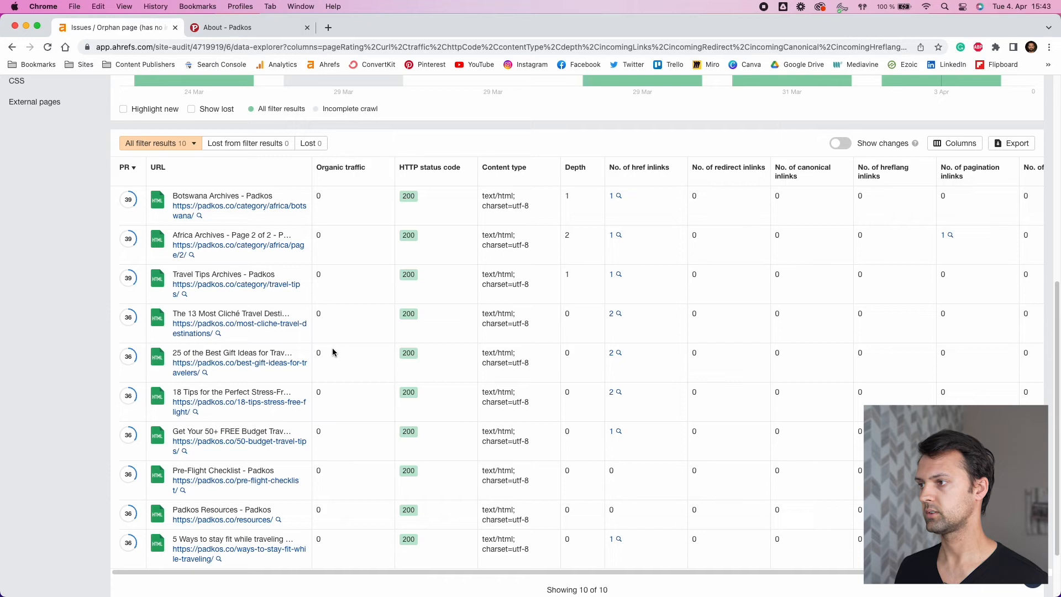
{"action": "scroll", "coordinate": [332, 347], "scroll_direction": "up", "scroll_amount": 1}
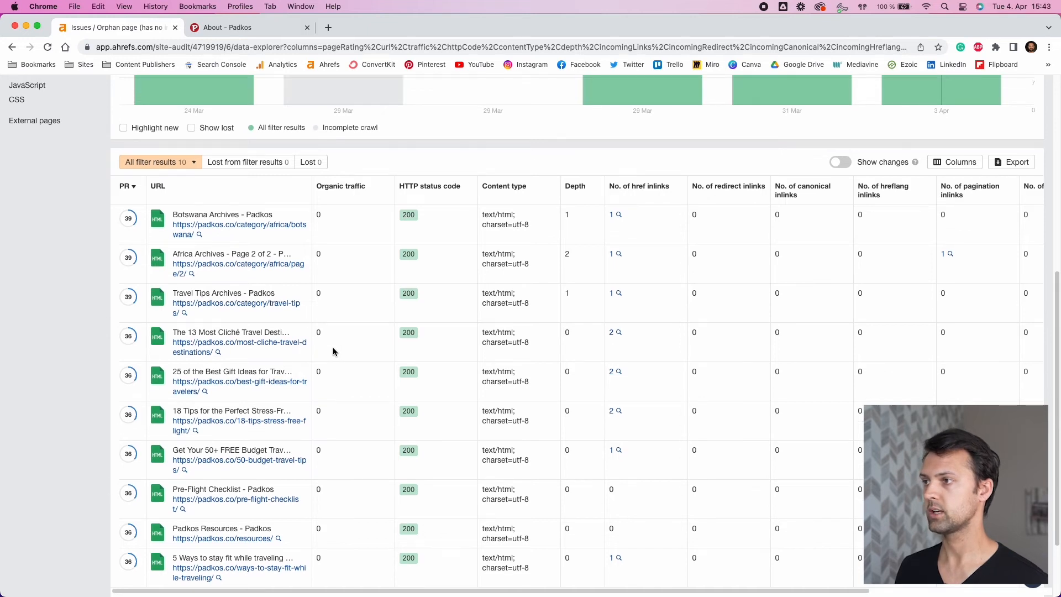
{"action": "scroll", "coordinate": [333, 347], "scroll_direction": "down", "scroll_amount": 1}
{"action": "scroll", "coordinate": [308, 367], "scroll_direction": "up", "scroll_amount": 10}
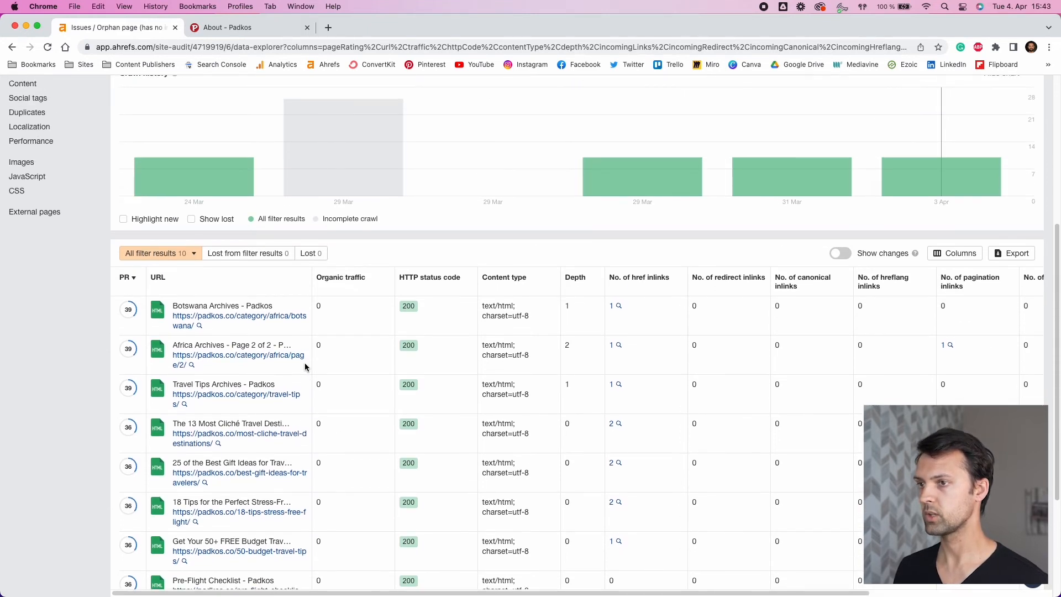
{"action": "scroll", "coordinate": [239, 287], "scroll_direction": "up", "scroll_amount": 1}
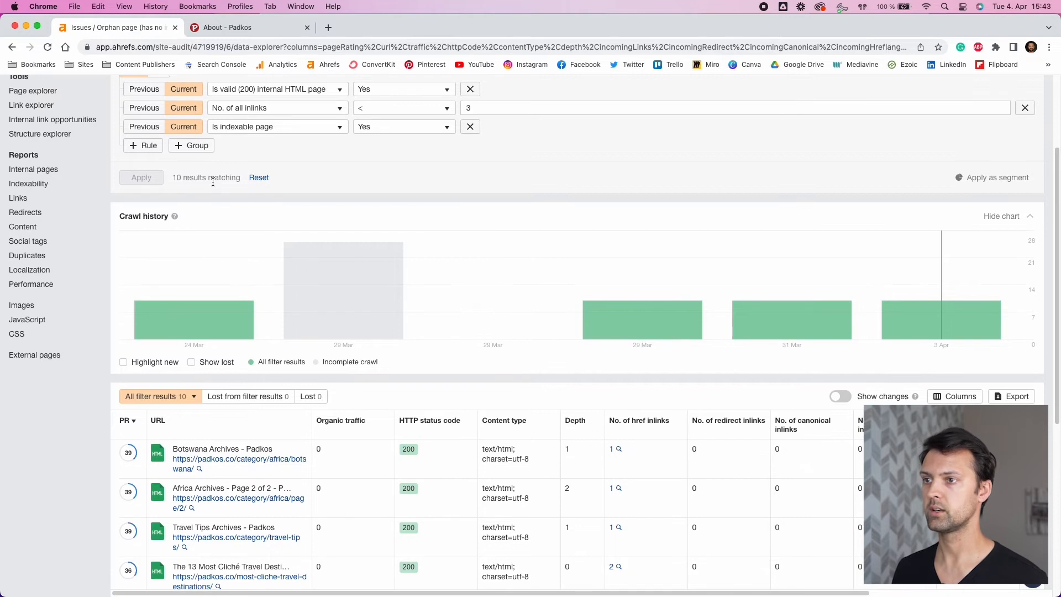
{"action": "scroll", "coordinate": [353, 514], "scroll_direction": "down", "scroll_amount": 12}
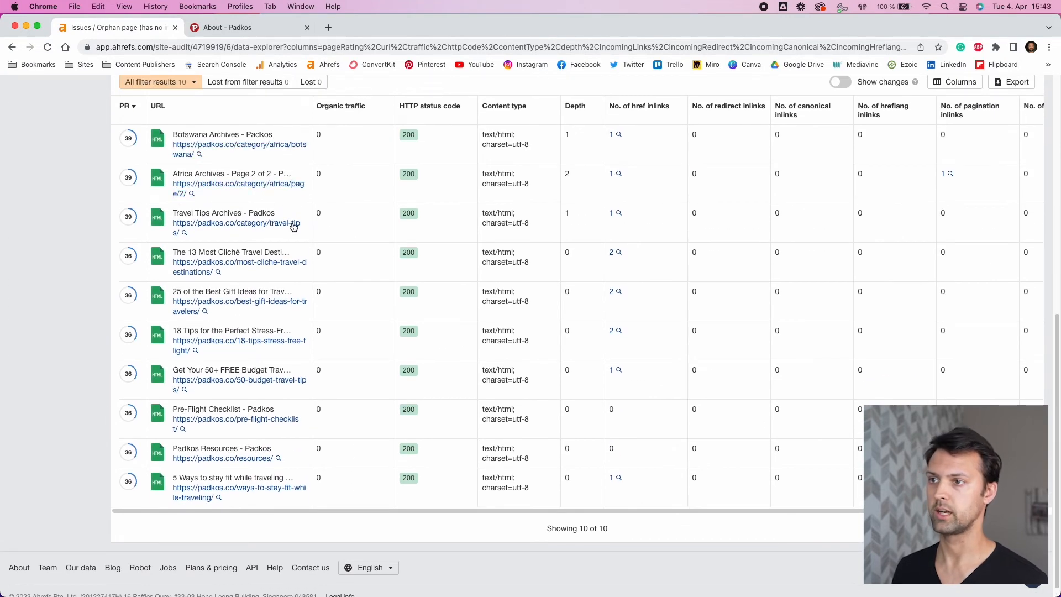
Examine the href inlinks of "The 13 Most Cliché Travel Destinations" and of the Botswana Archives page.
{"action": "left_click", "coordinate": [612, 256]}
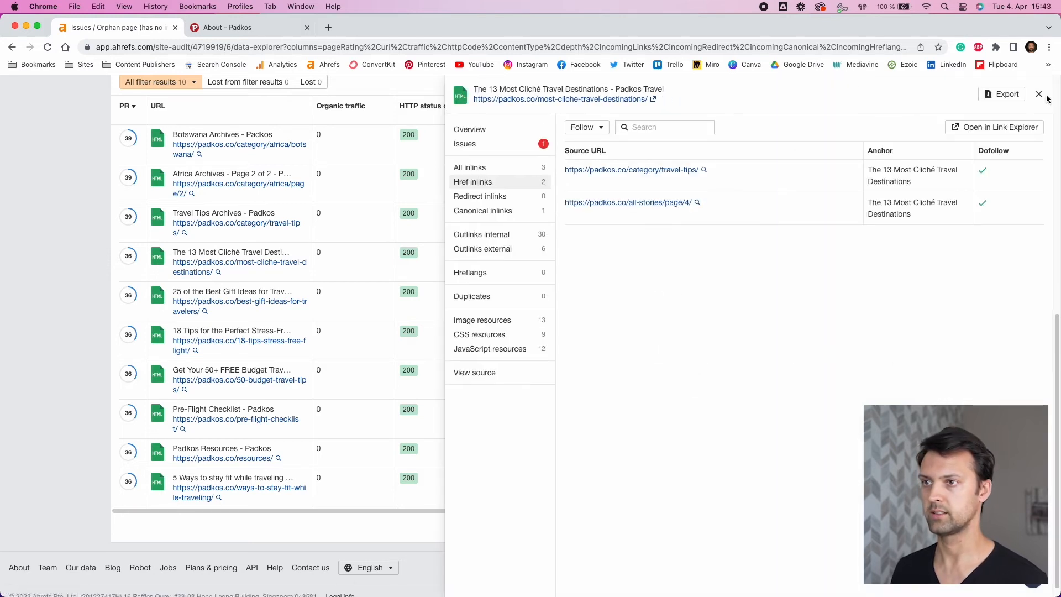
{"action": "left_click", "coordinate": [1039, 95]}
{"action": "left_click", "coordinate": [610, 137]}
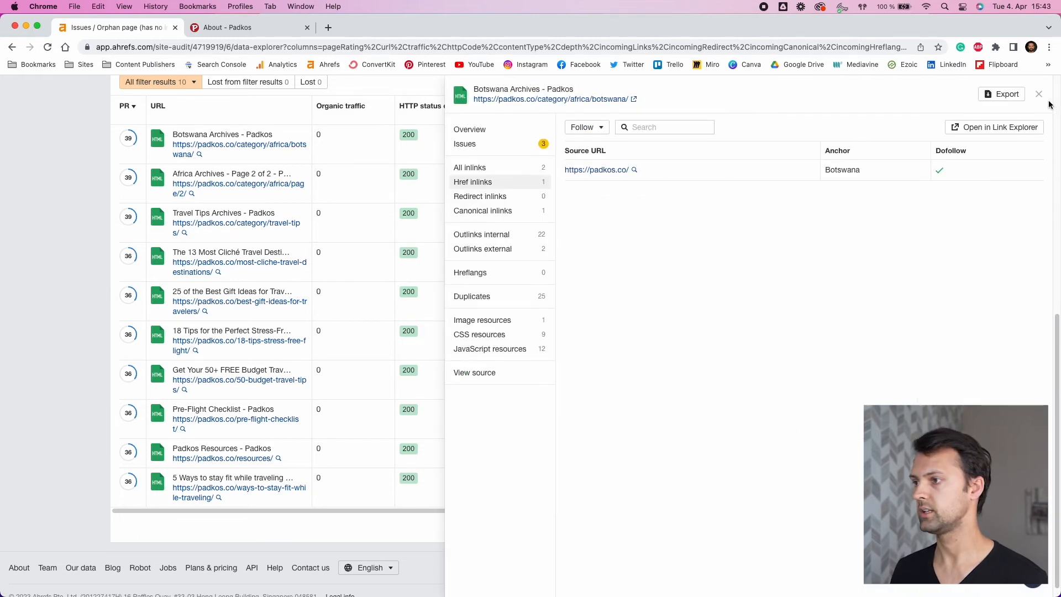
{"action": "left_click", "coordinate": [1039, 94]}
{"action": "left_click", "coordinate": [612, 256]}
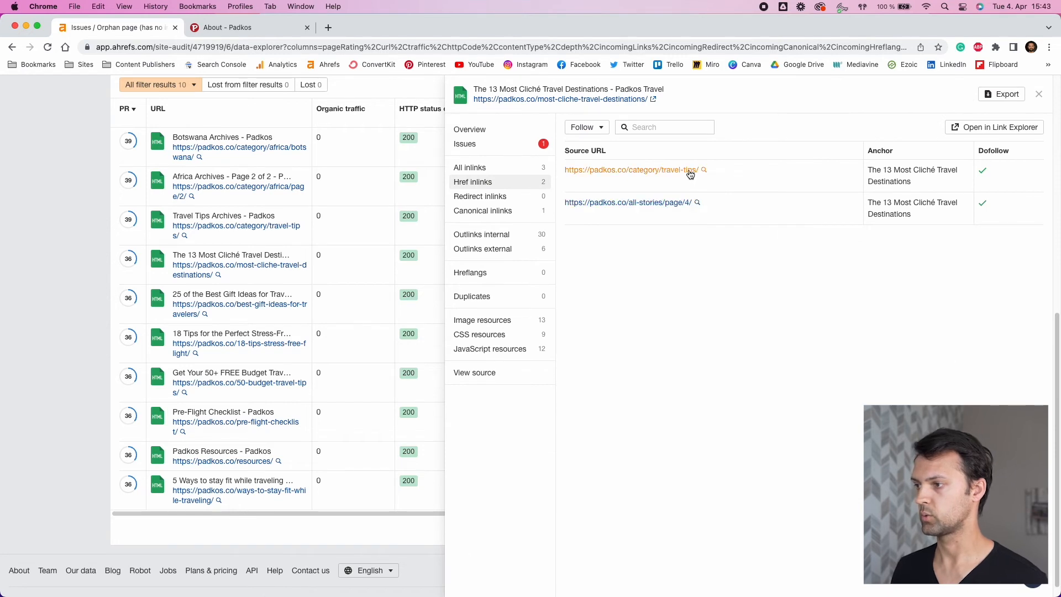
Examine the href inlinks of "25 of the Best Gift Ideas for Travelers" and of "The 13 Most Cliché Travel Destinations".
{"action": "left_click", "coordinate": [1039, 95]}
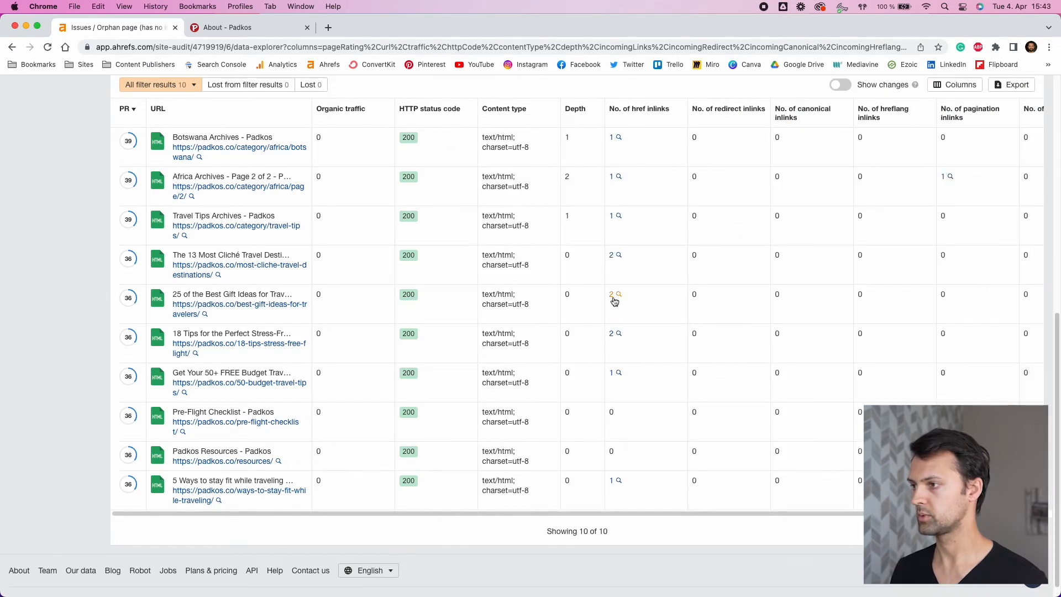
{"action": "left_click", "coordinate": [614, 299]}
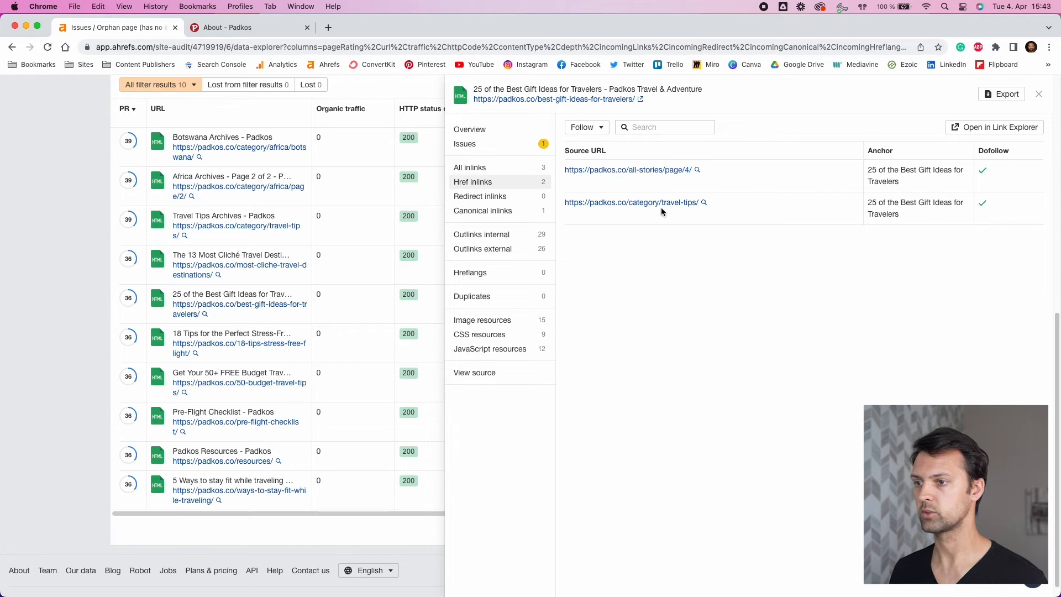
{"action": "left_click", "coordinate": [1040, 95]}
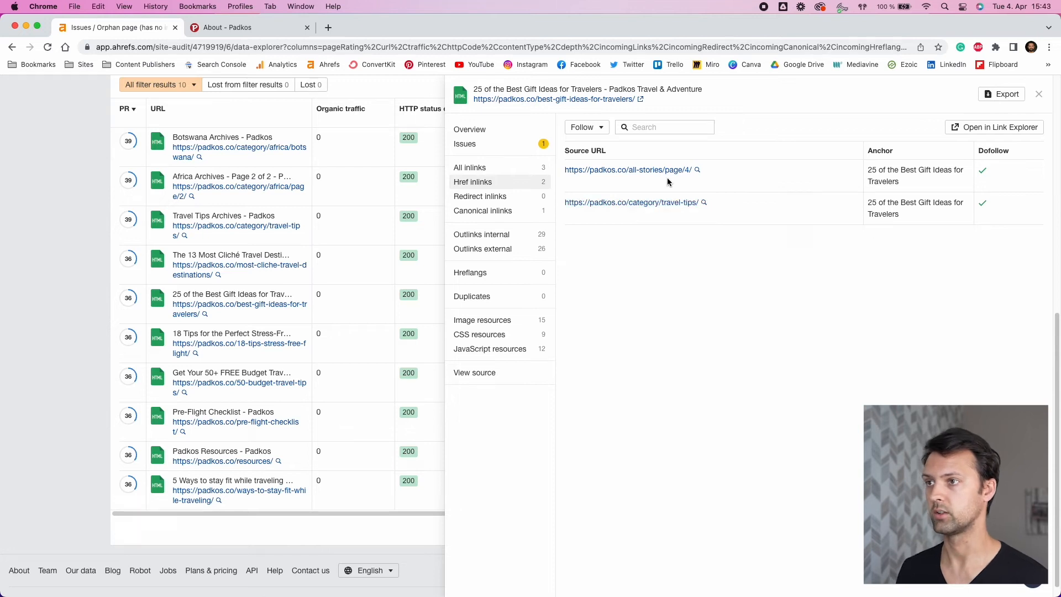
{"action": "left_click", "coordinate": [1044, 94]}
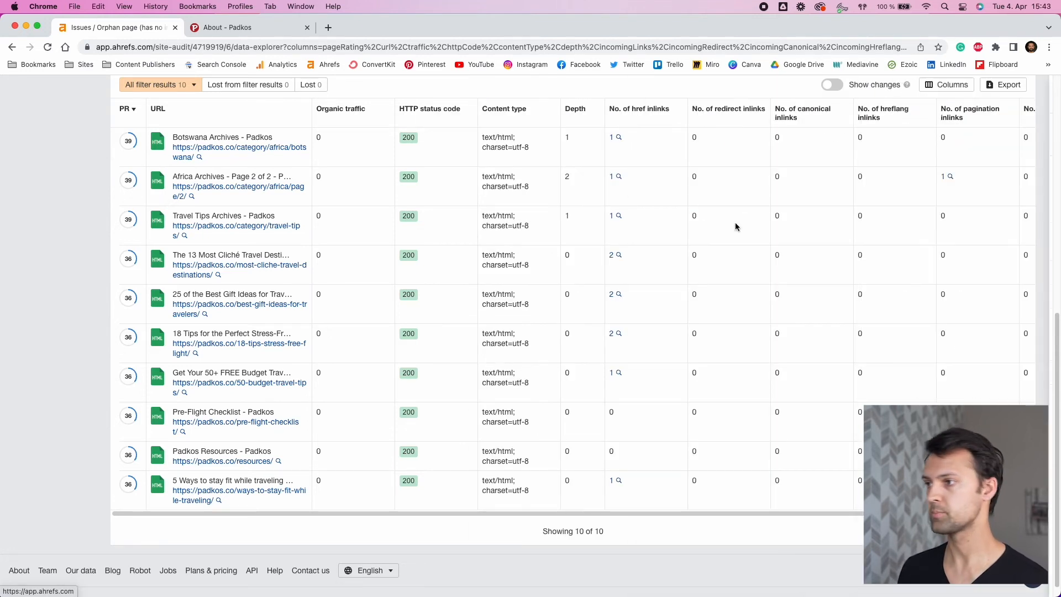
{"action": "left_click", "coordinate": [613, 256]}
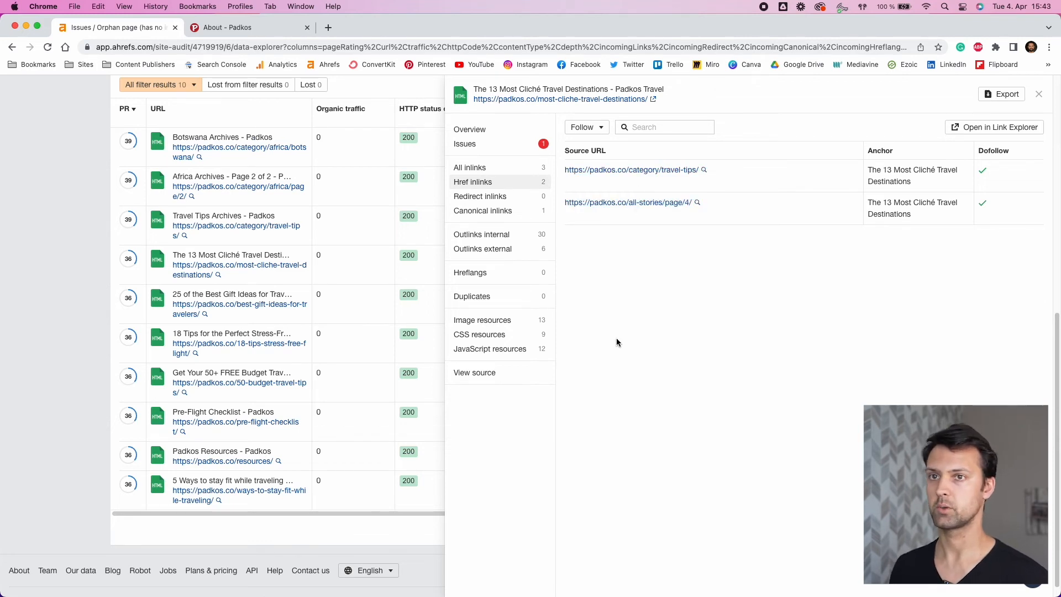
{"action": "left_click", "coordinate": [1040, 95]}
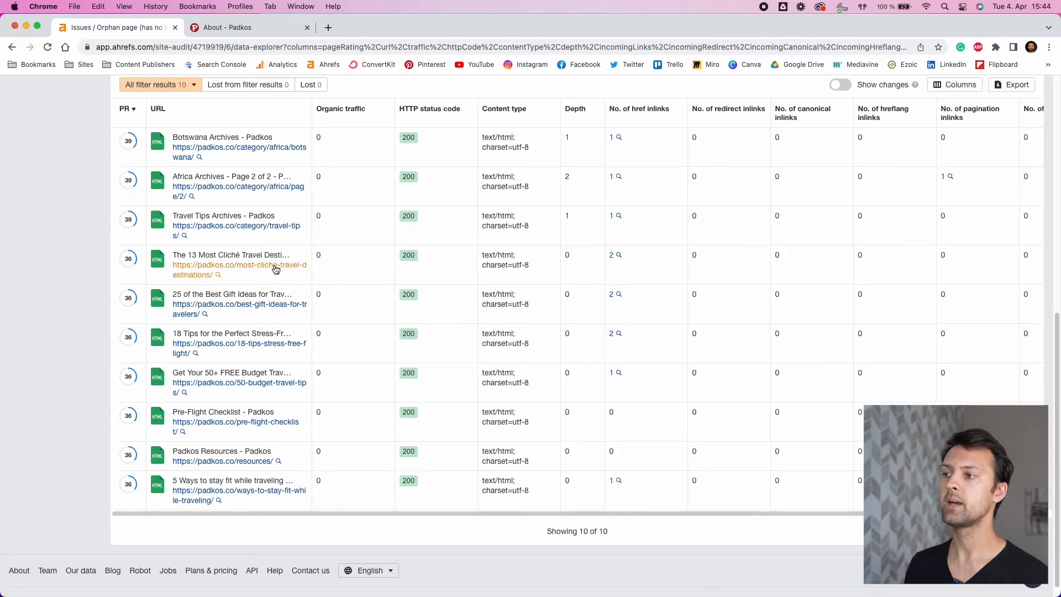
Open the live "The 13 Most Cliché Travel Destinations" page from its audit URL details and close the About page.
{"action": "left_click", "coordinate": [276, 270]}
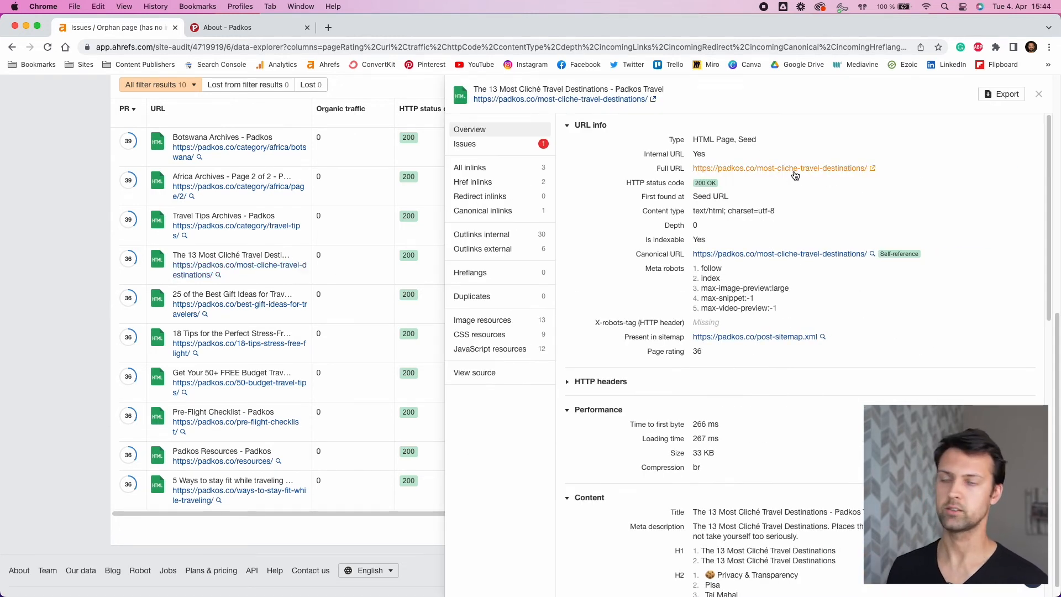
{"action": "left_click", "coordinate": [872, 168]}
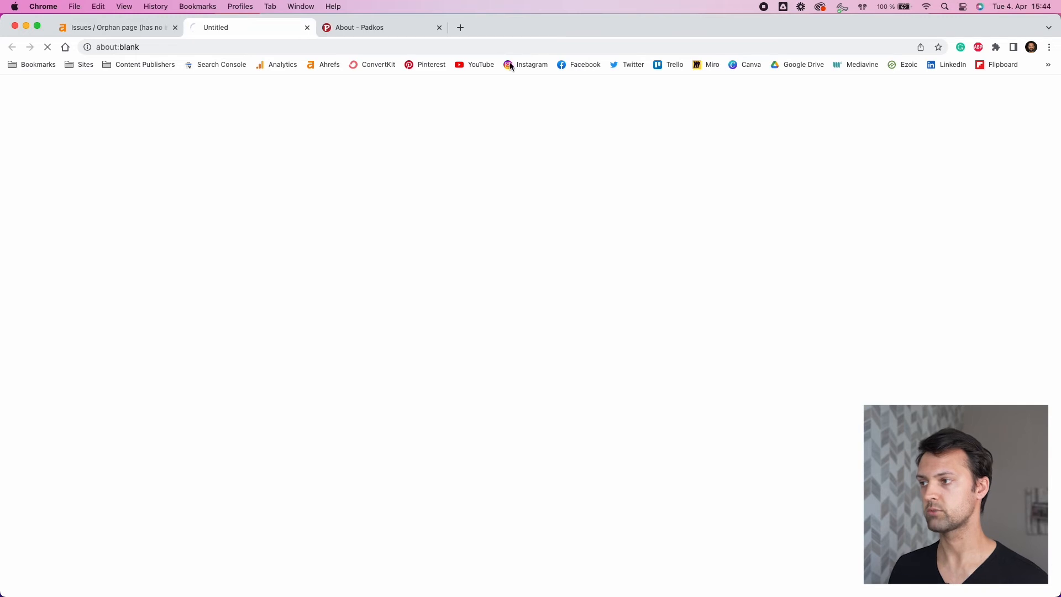
{"action": "left_click", "coordinate": [439, 27]}
Read through the article's introduction and Pisa section as far as Taj Mahal to see where it could receive or give internal links.
{"action": "scroll", "coordinate": [337, 390], "scroll_direction": "down", "scroll_amount": 2}
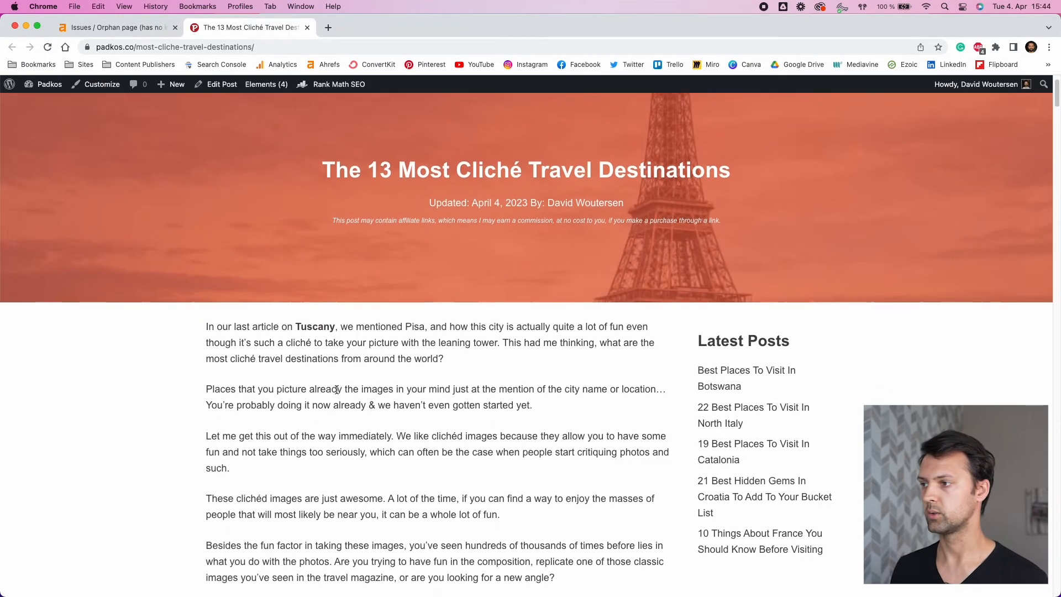
{"action": "scroll", "coordinate": [337, 389], "scroll_direction": "down", "scroll_amount": 7}
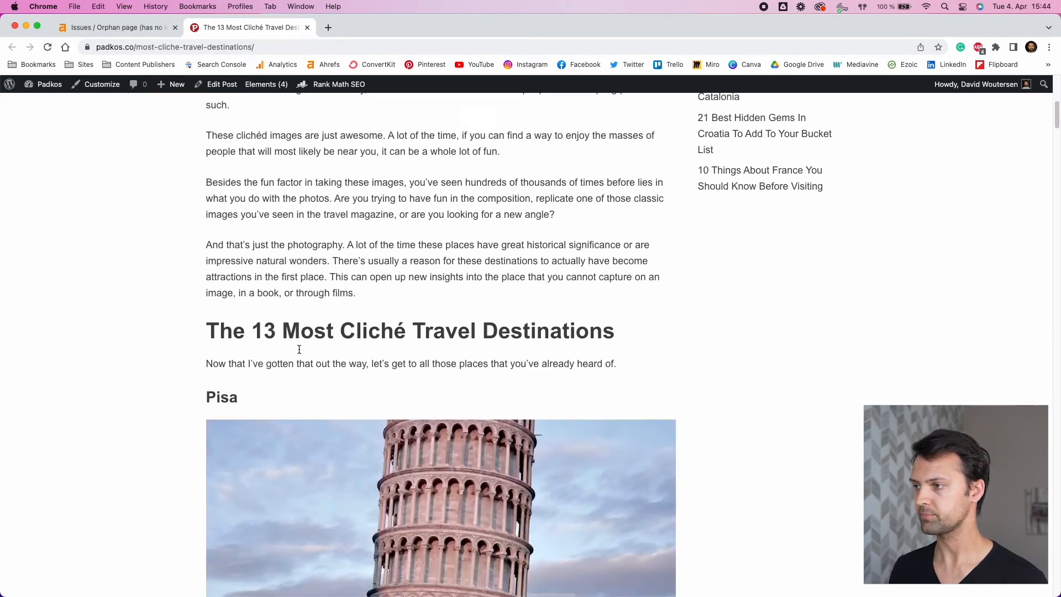
{"action": "scroll", "coordinate": [298, 349], "scroll_direction": "down", "scroll_amount": 3}
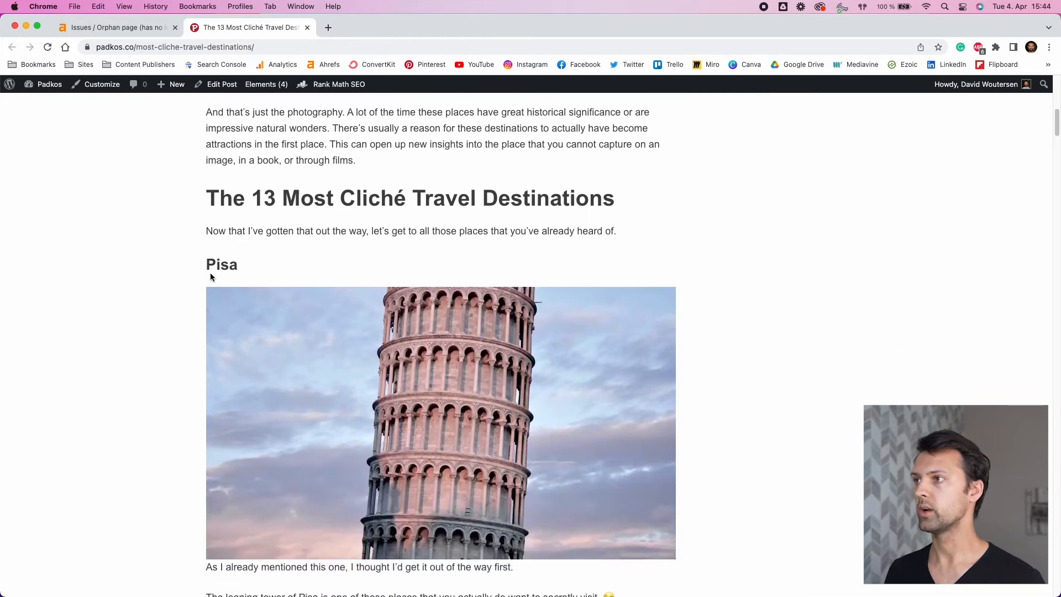
{"action": "scroll", "coordinate": [210, 277], "scroll_direction": "down", "scroll_amount": 2}
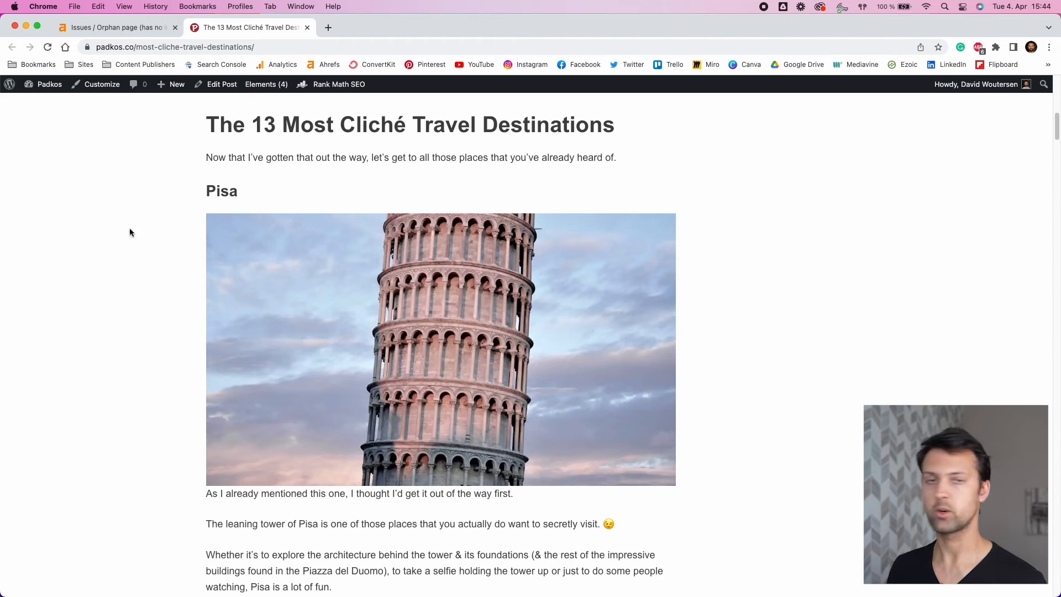
{"action": "scroll", "coordinate": [99, 331], "scroll_direction": "down", "scroll_amount": 1}
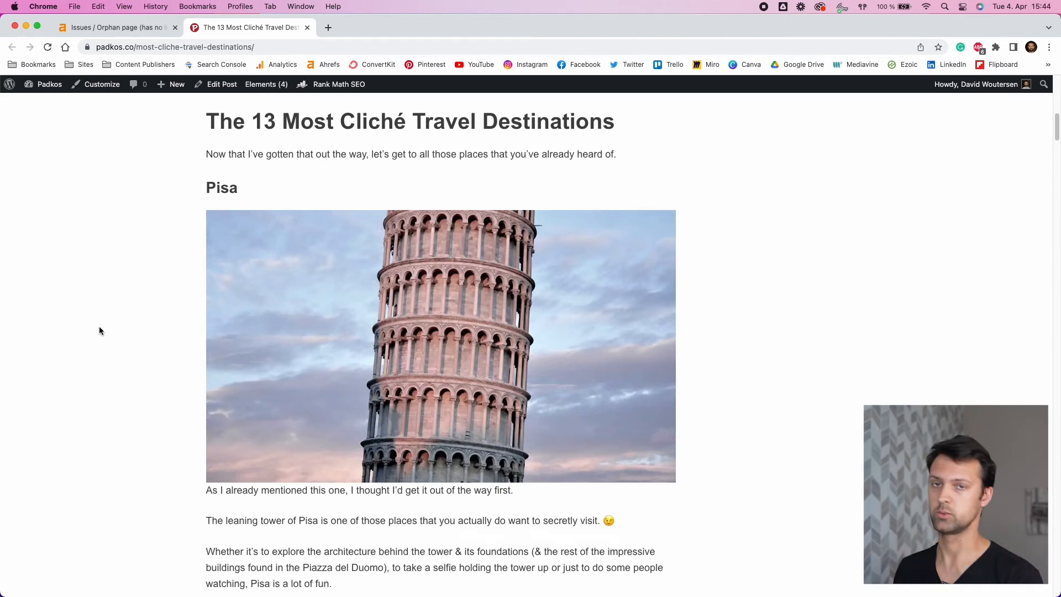
{"action": "scroll", "coordinate": [99, 330], "scroll_direction": "down", "scroll_amount": 1}
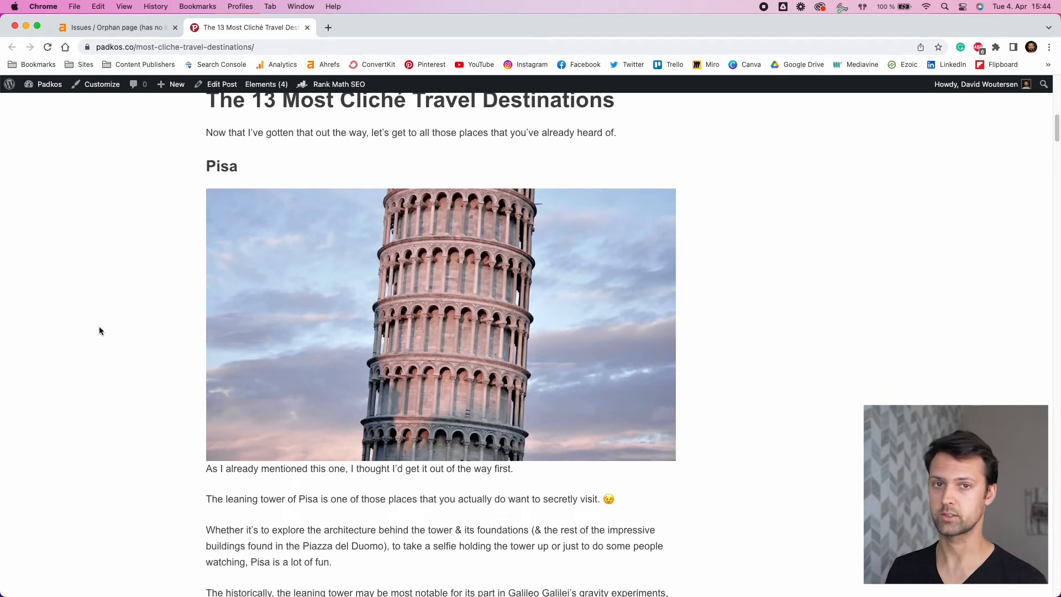
{"action": "scroll", "coordinate": [99, 330], "scroll_direction": "down", "scroll_amount": 5}
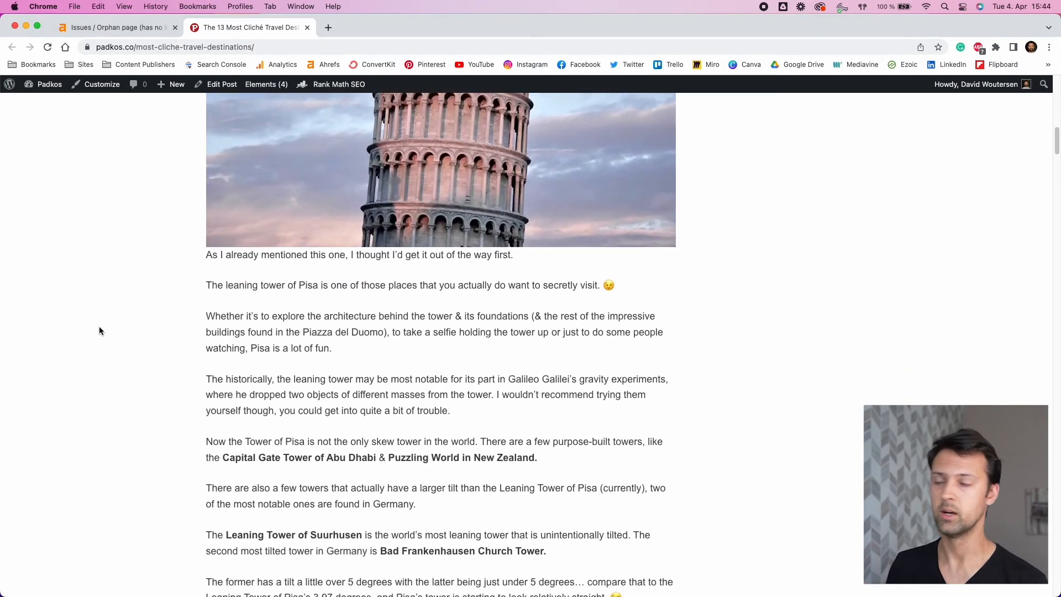
{"action": "scroll", "coordinate": [100, 330], "scroll_direction": "down", "scroll_amount": 10}
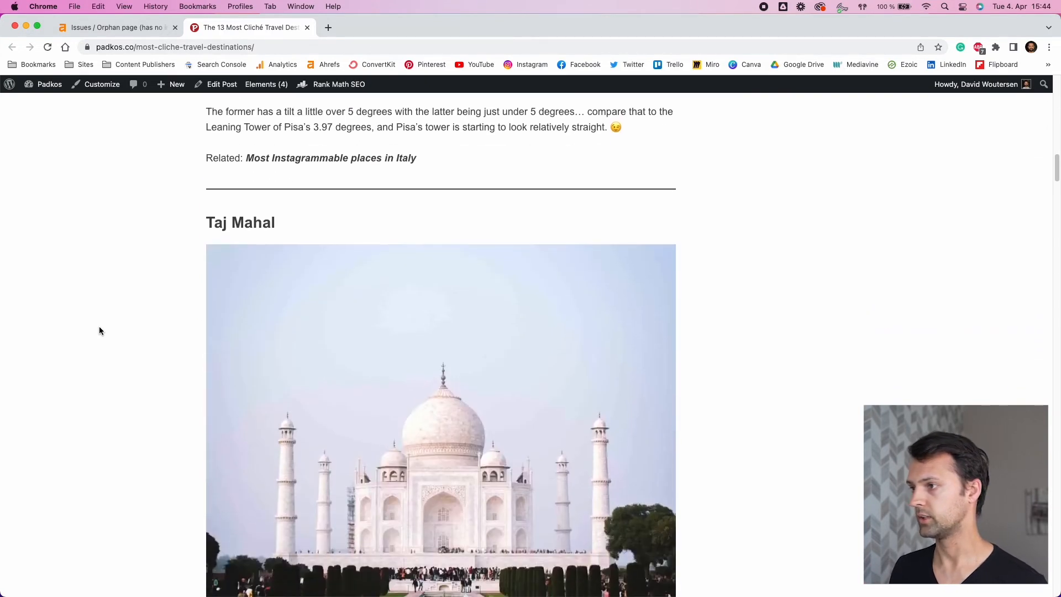
{"action": "scroll", "coordinate": [99, 330], "scroll_direction": "up", "scroll_amount": 15}
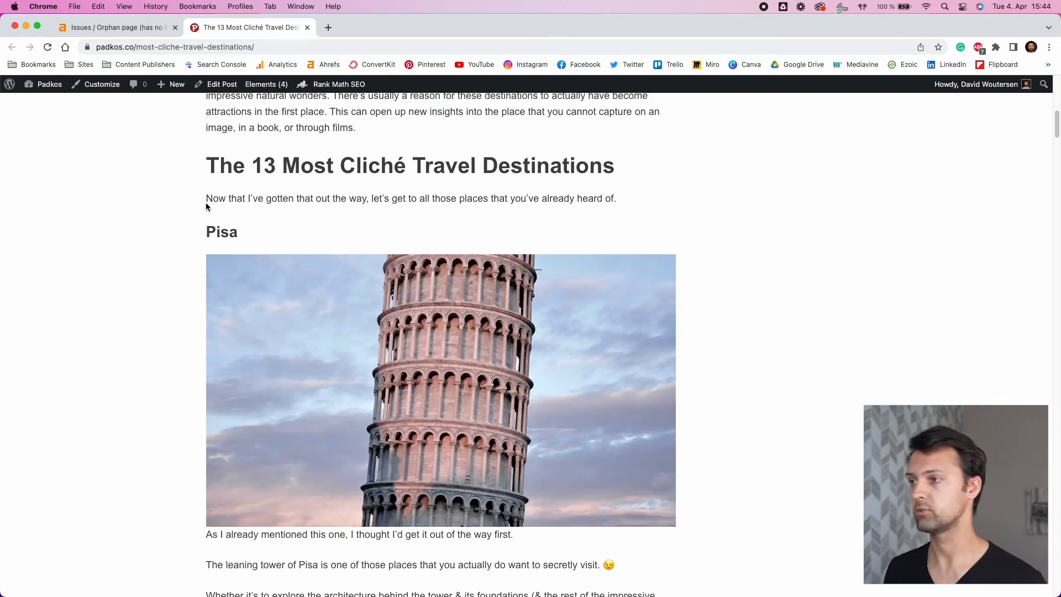
Open the "Page has no outgoing links" issue from all tracked issues in the Ahrefs audit and show its advanced filter rules.
{"action": "left_click", "coordinate": [153, 28]}
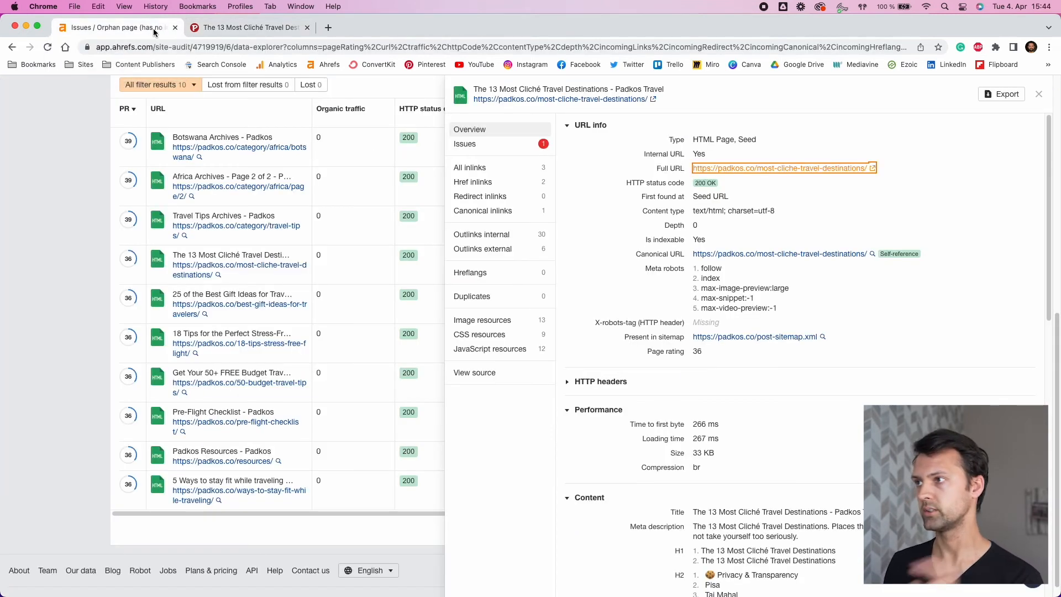
{"action": "left_click", "coordinate": [1039, 95]}
{"action": "scroll", "coordinate": [152, 188], "scroll_direction": "up", "scroll_amount": 10}
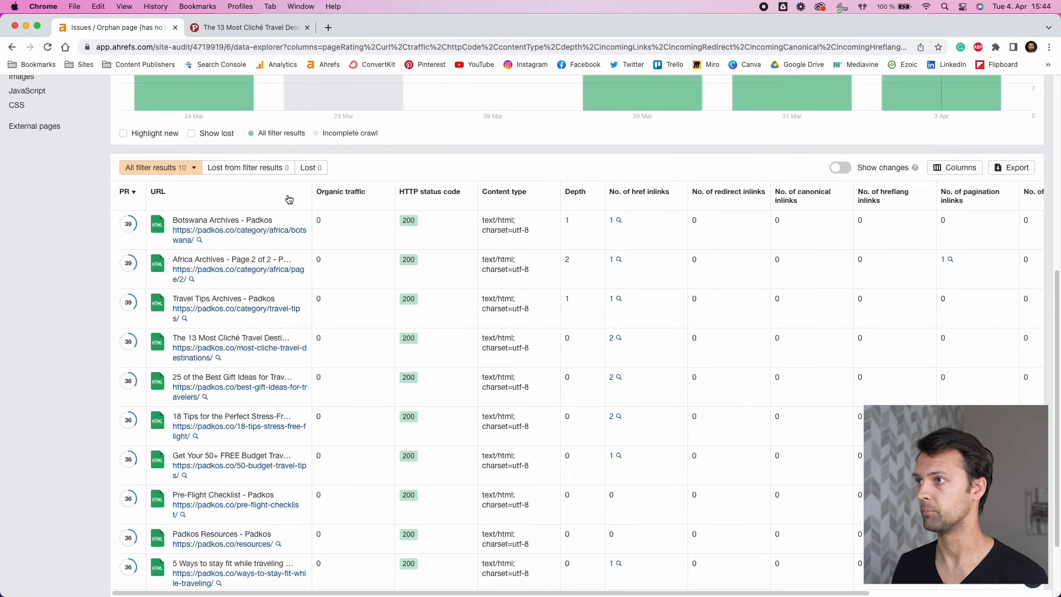
{"action": "left_click", "coordinate": [53, 162]}
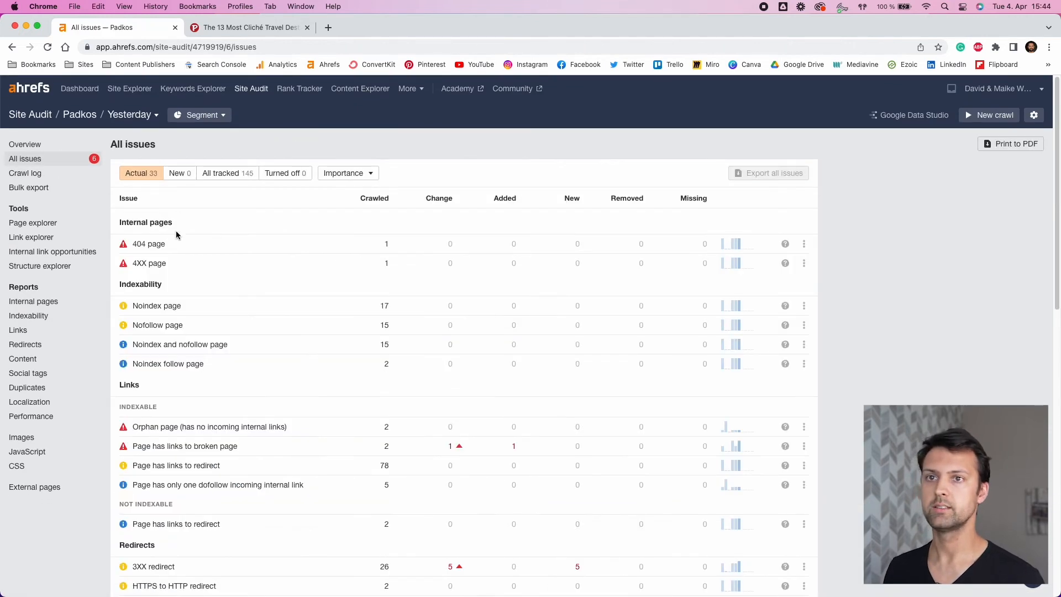
{"action": "left_click", "coordinate": [224, 176]}
{"action": "scroll", "coordinate": [208, 403], "scroll_direction": "down", "scroll_amount": 6}
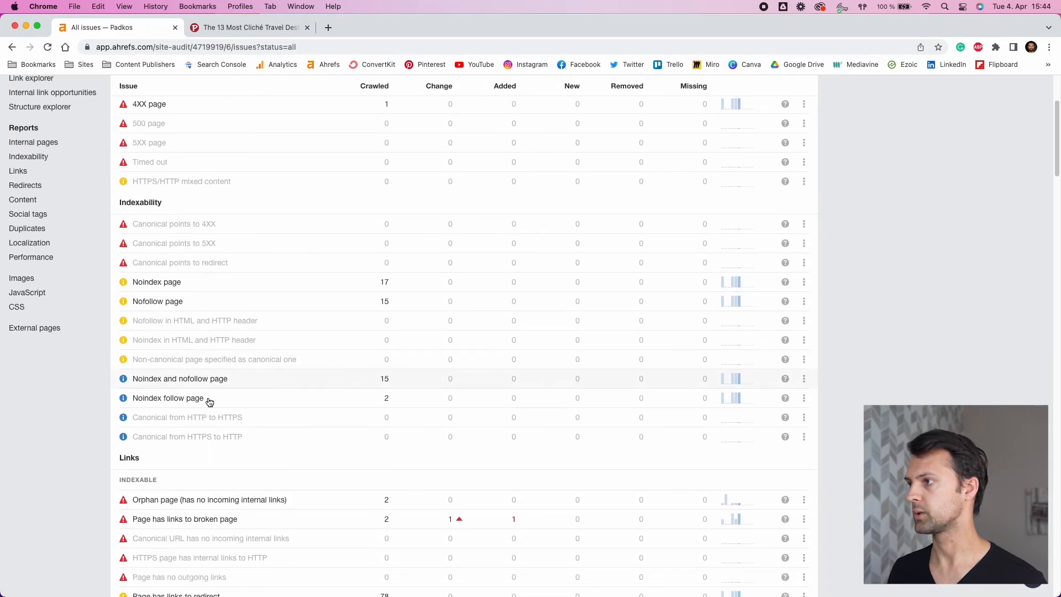
{"action": "left_click", "coordinate": [182, 395]}
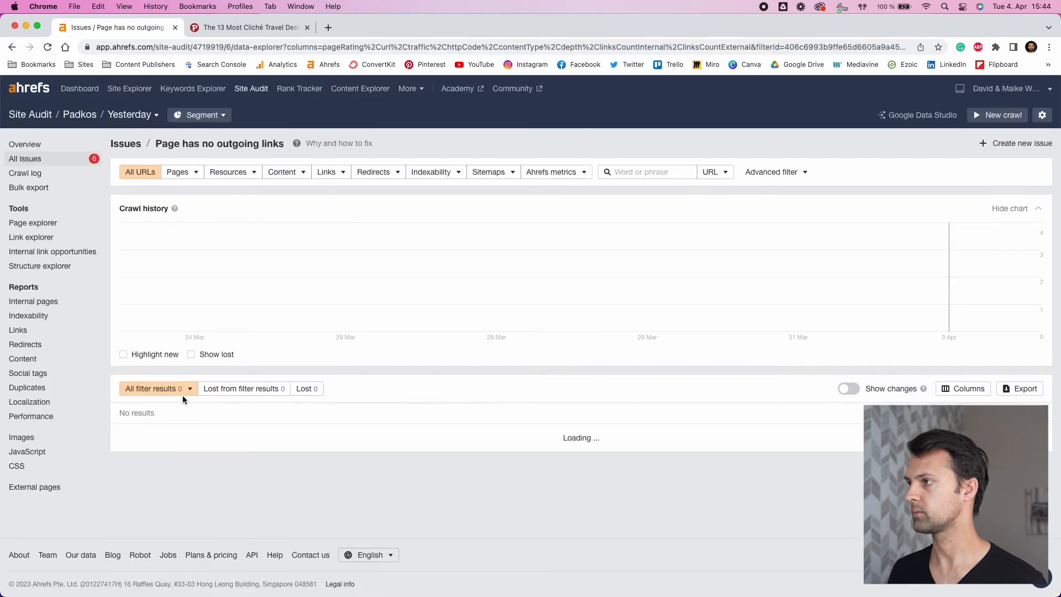
{"action": "left_click", "coordinate": [770, 174]}
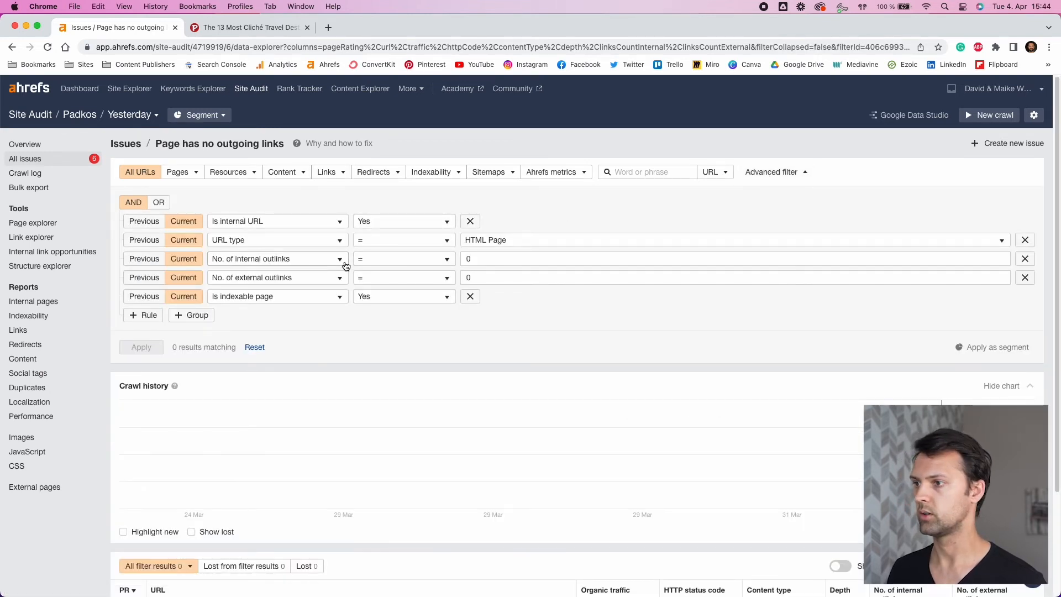
{"action": "left_click", "coordinate": [370, 259]}
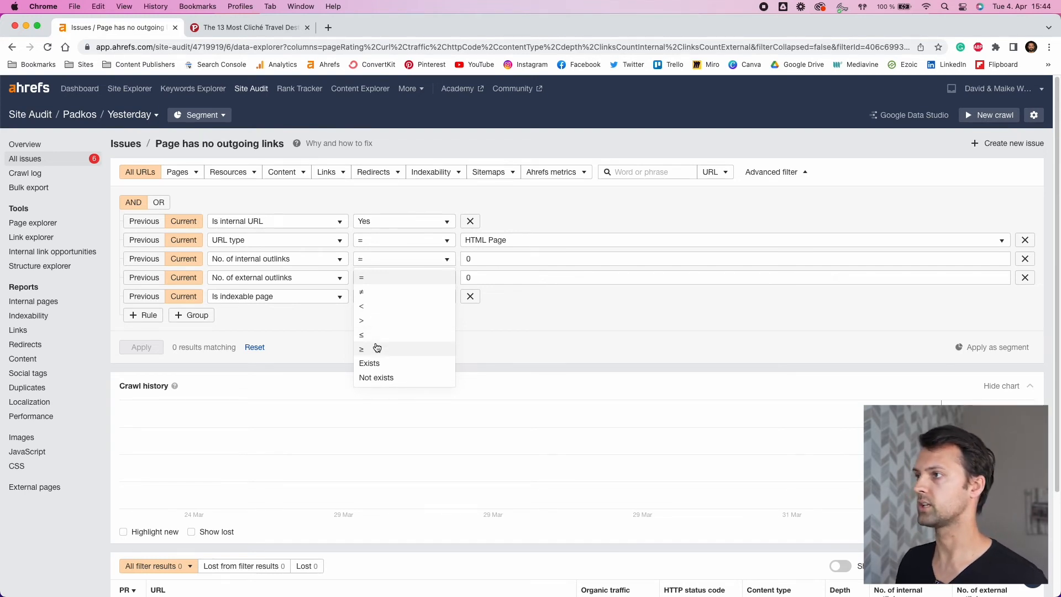
Examine the default internal links in the cliché destinations article's navigation, Latest Posts list and footer.
{"action": "left_click", "coordinate": [264, 30]}
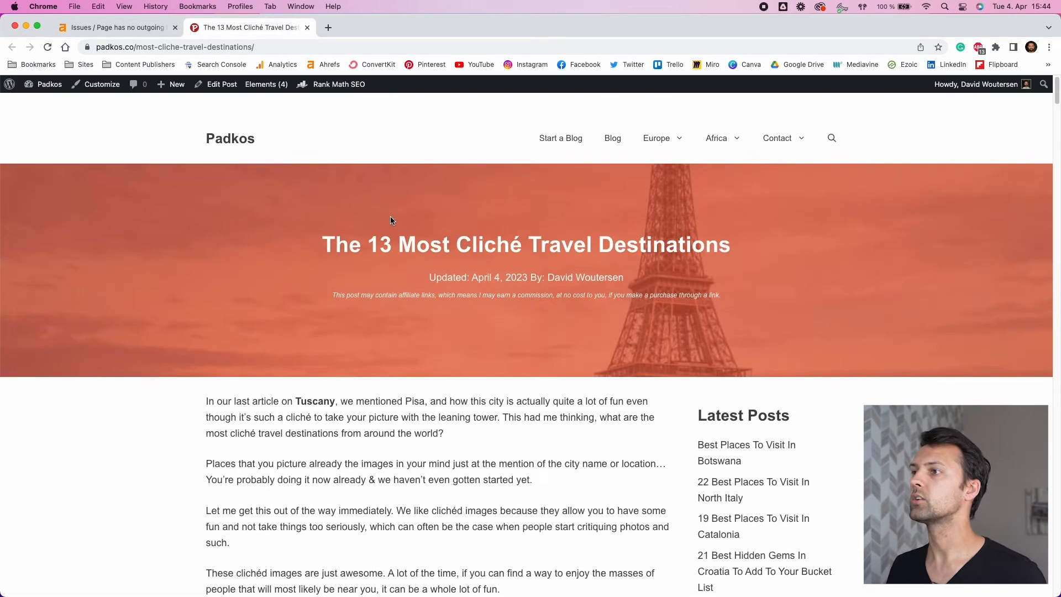
{"action": "scroll", "coordinate": [414, 227], "scroll_direction": "down", "scroll_amount": 1}
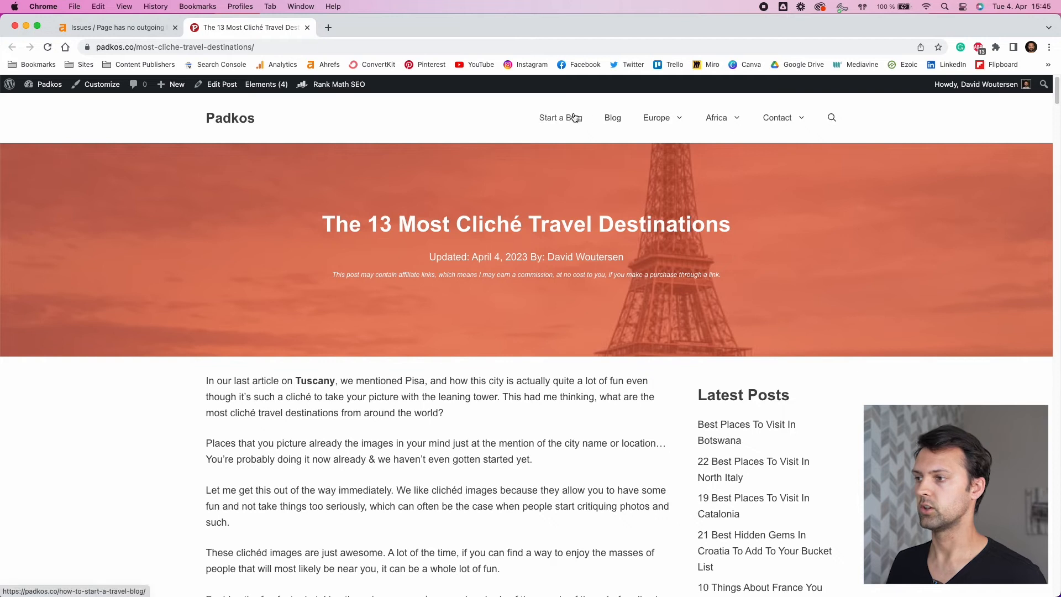
{"action": "mouse_move", "coordinate": [659, 119]}
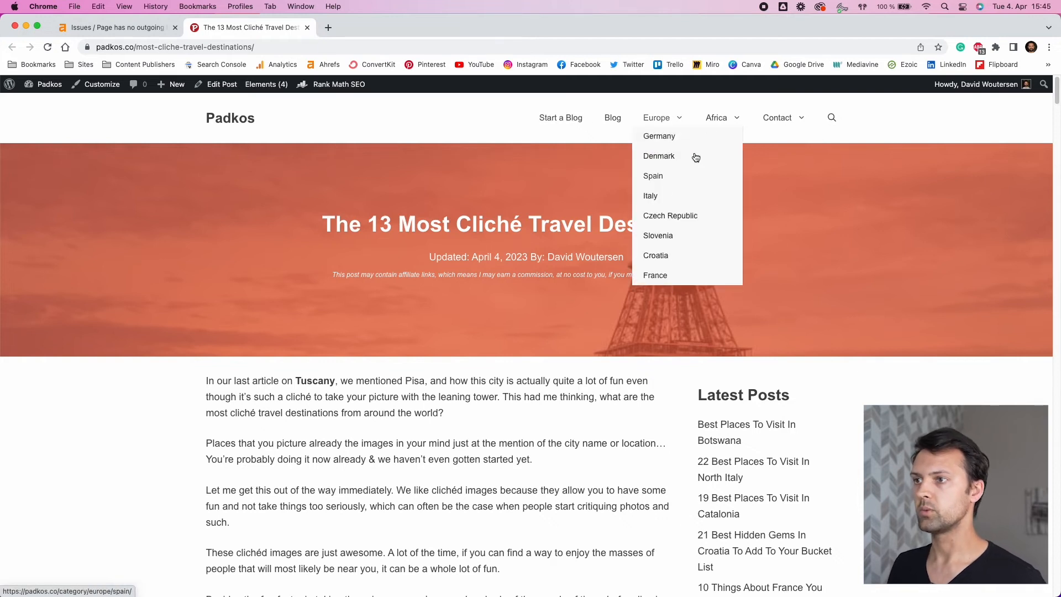
{"action": "mouse_move", "coordinate": [781, 127]}
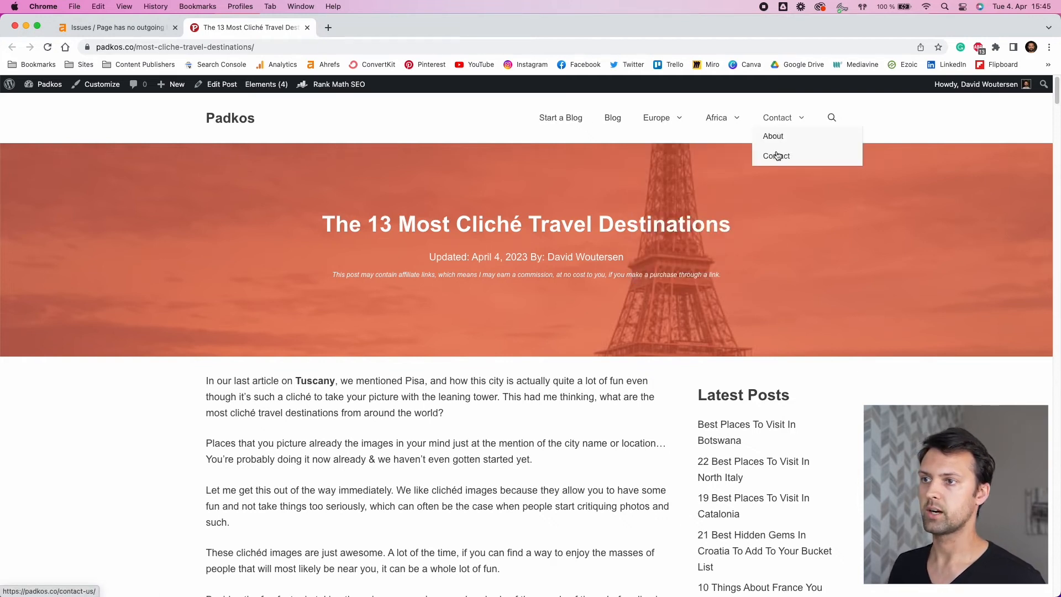
{"action": "scroll", "coordinate": [775, 316], "scroll_direction": "down", "scroll_amount": 5}
{"action": "scroll", "coordinate": [760, 277], "scroll_direction": "down", "scroll_amount": 8}
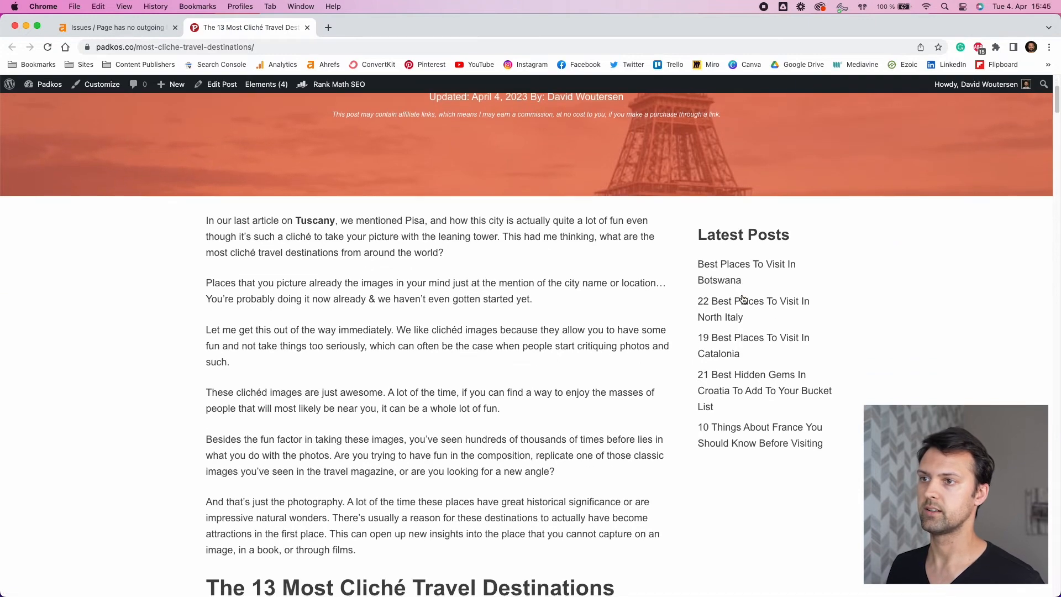
{"action": "scroll", "coordinate": [717, 456], "scroll_direction": "down", "scroll_amount": 20}
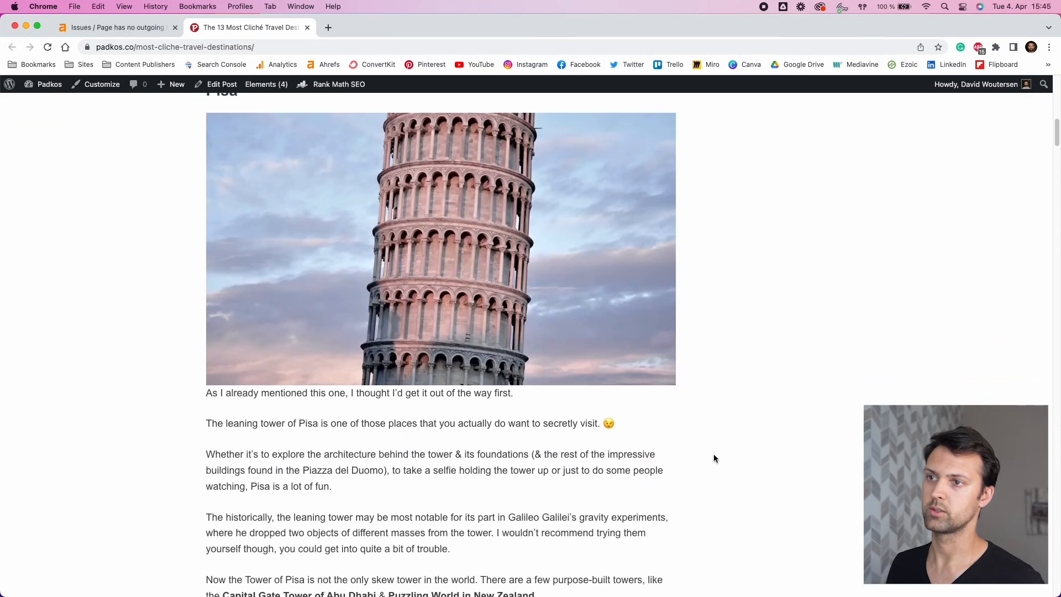
{"action": "scroll", "coordinate": [716, 456], "scroll_direction": "down", "scroll_amount": 10}
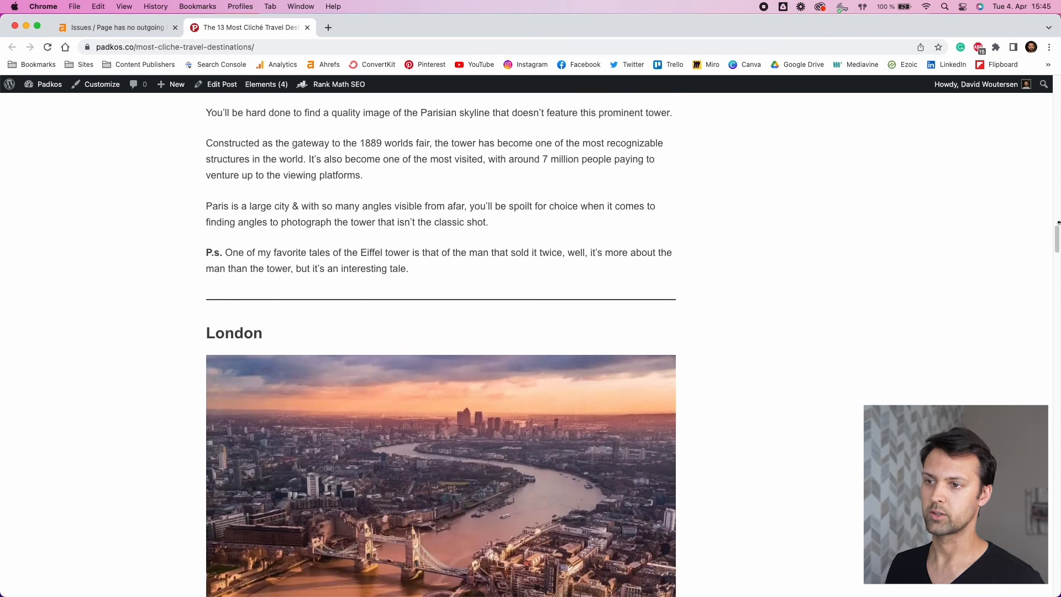
{"action": "left_click_drag", "start_coordinate": [1054, 246], "coordinate": [1049, 594]}
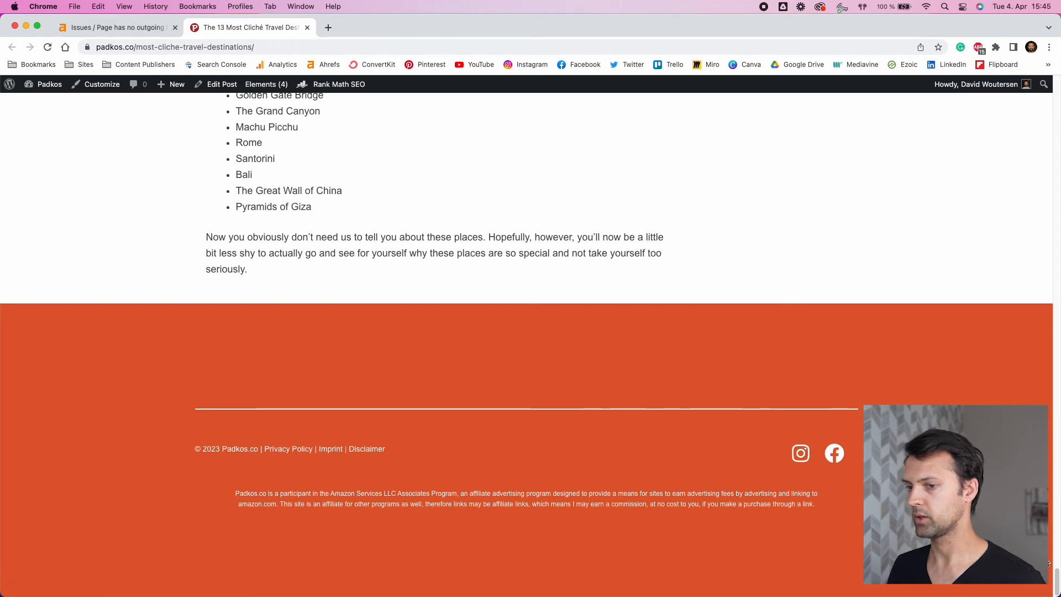
{"action": "left_click_drag", "start_coordinate": [1056, 575], "coordinate": [1056, 97]}
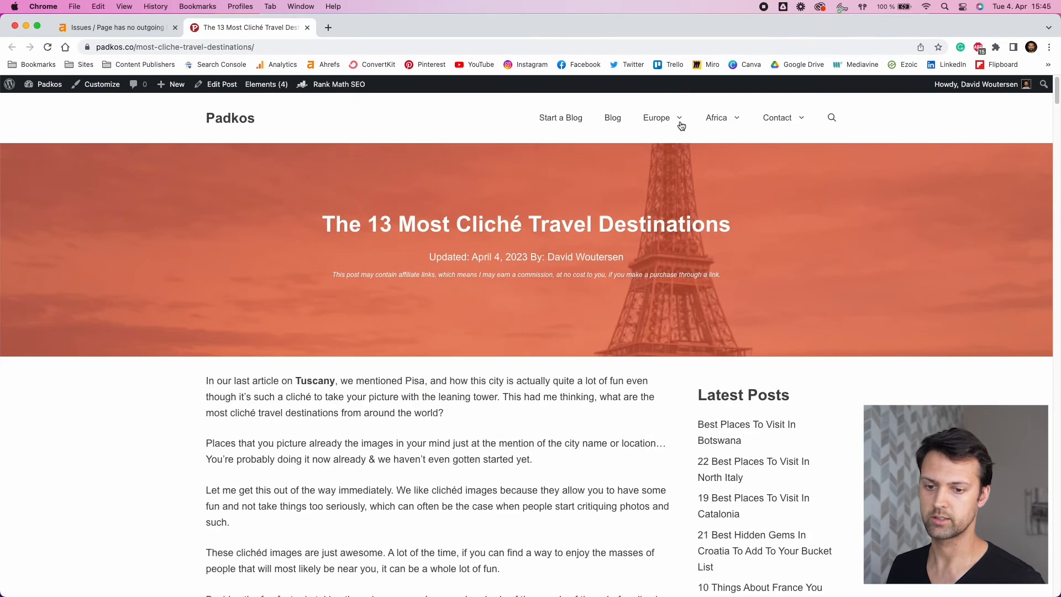
Return to the Ahrefs issue filter and set the number of internal outlinks rule to ≤ 33.
{"action": "left_click", "coordinate": [104, 29]}
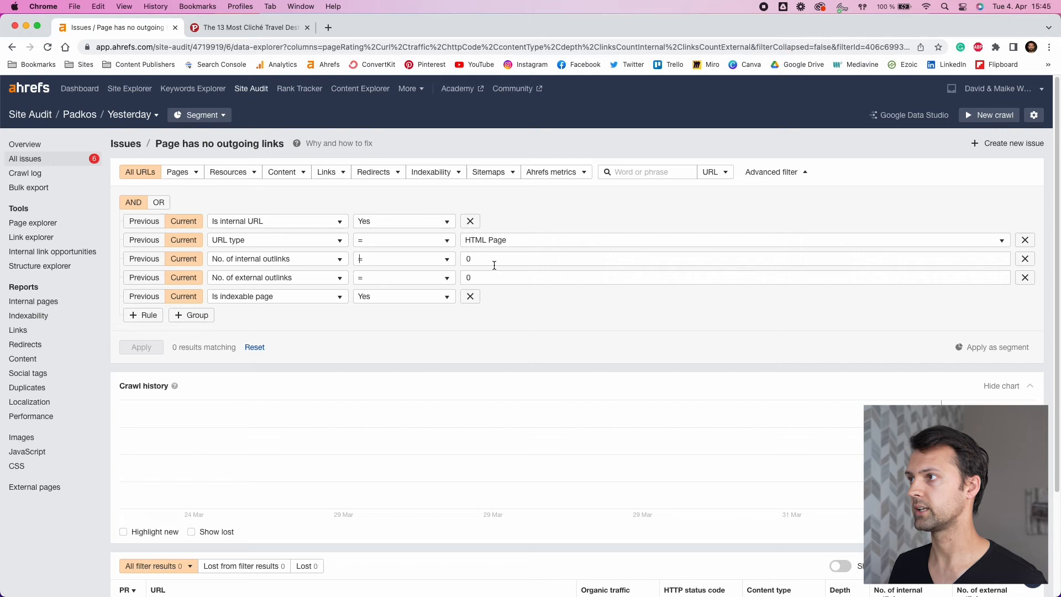
{"action": "left_click", "coordinate": [449, 265]}
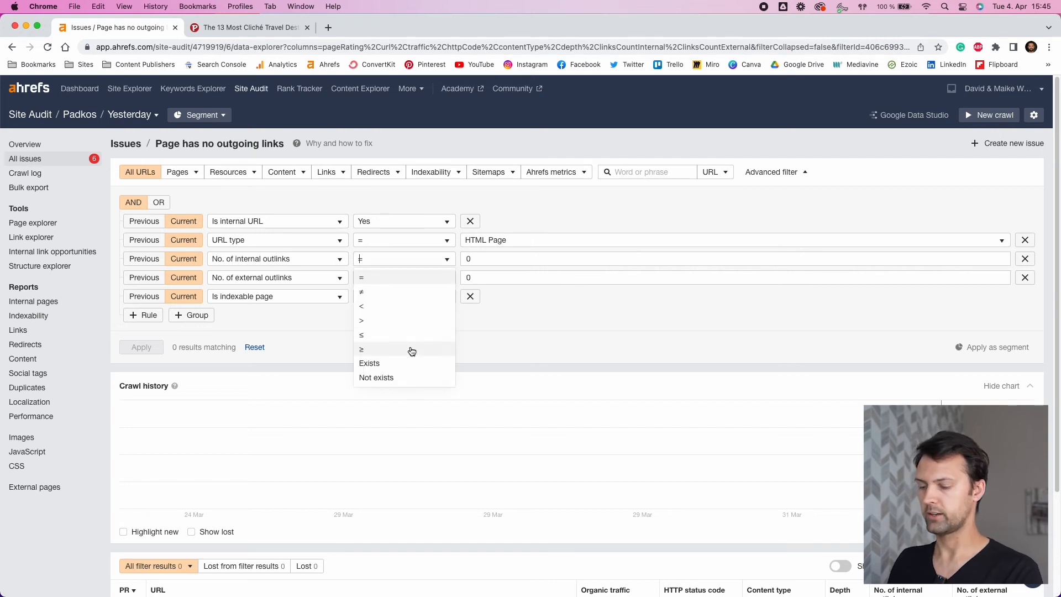
{"action": "left_click", "coordinate": [414, 336]}
{"action": "left_click", "coordinate": [478, 263]}
{"action": "left_click", "coordinate": [486, 310]}
{"action": "left_click", "coordinate": [471, 258]}
{"action": "double_click", "coordinate": [470, 258]}
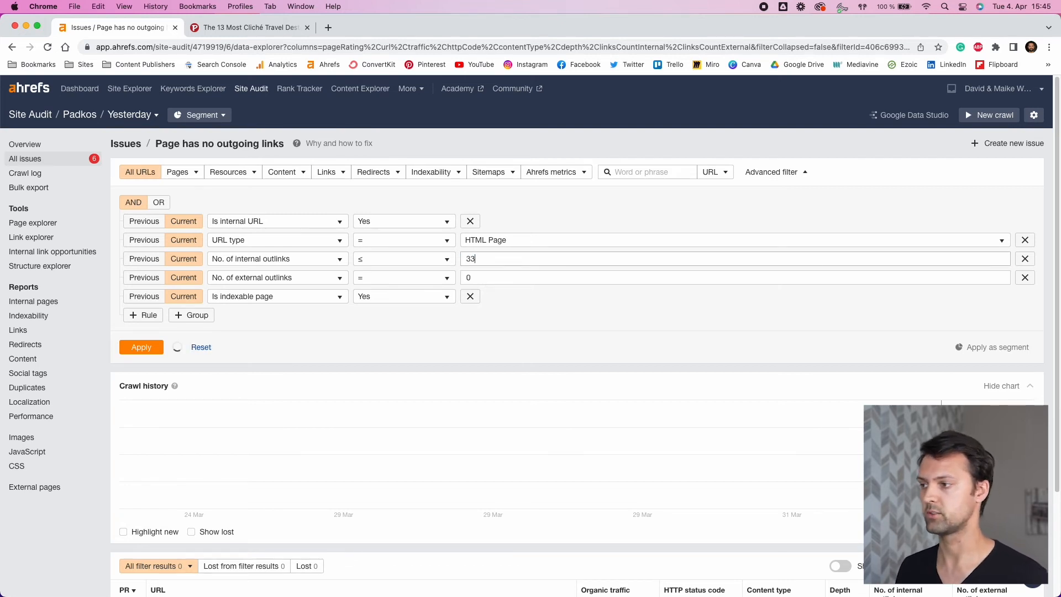
{"action": "key", "text": "BackSpace"}
Set the internal outlinks rule to ≥ 21 and remove the external outlinks rule from the filter.
{"action": "left_click", "coordinate": [403, 259]}
{"action": "left_click", "coordinate": [391, 333]}
{"action": "type", "text": "2"}
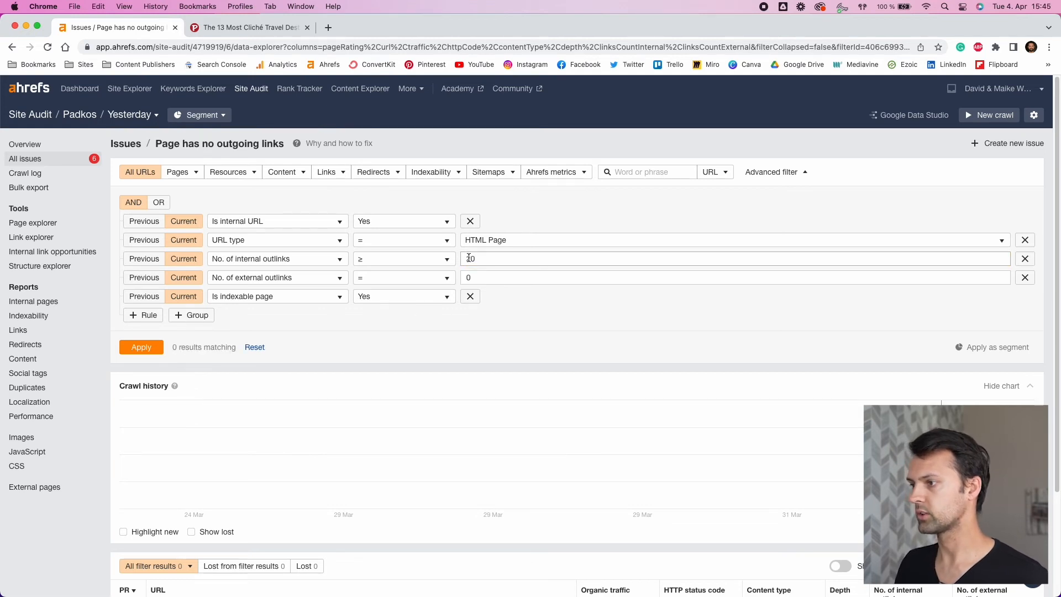
{"action": "left_click", "coordinate": [578, 261]}
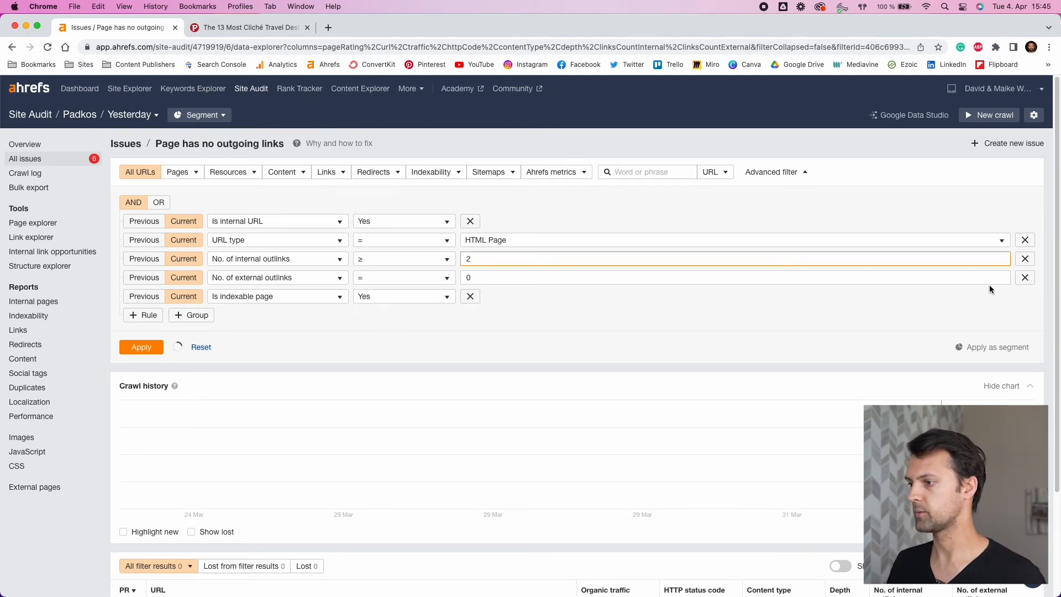
{"action": "left_click", "coordinate": [1025, 278]}
{"action": "type", "text": "1"}
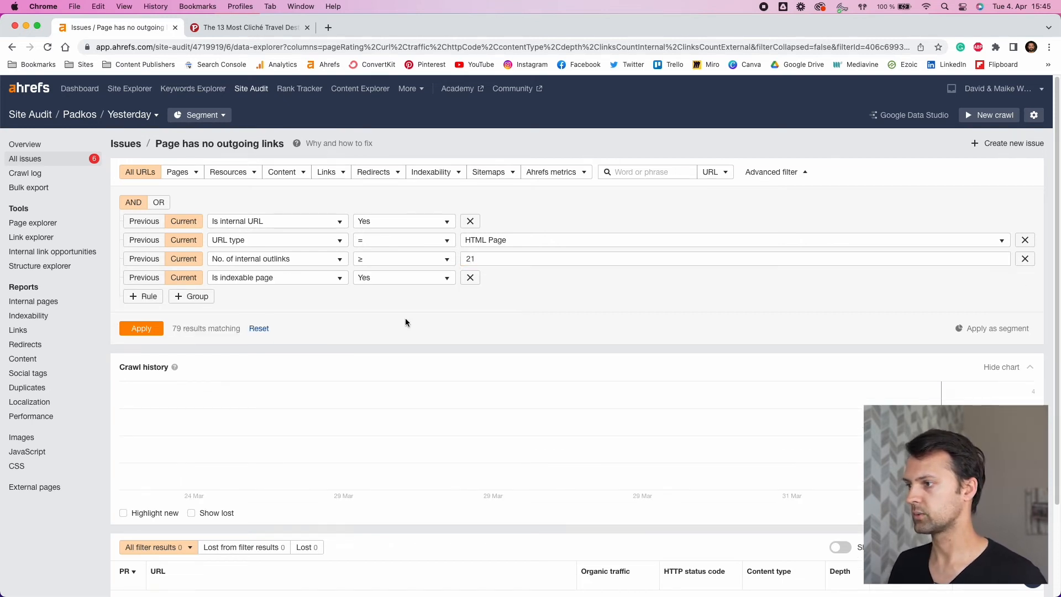
Switch the internal outlinks rule to ≤ 21, apply the filter and look over the matching pages.
{"action": "left_click", "coordinate": [436, 258]}
{"action": "left_click", "coordinate": [404, 336]}
{"action": "left_click", "coordinate": [498, 283]}
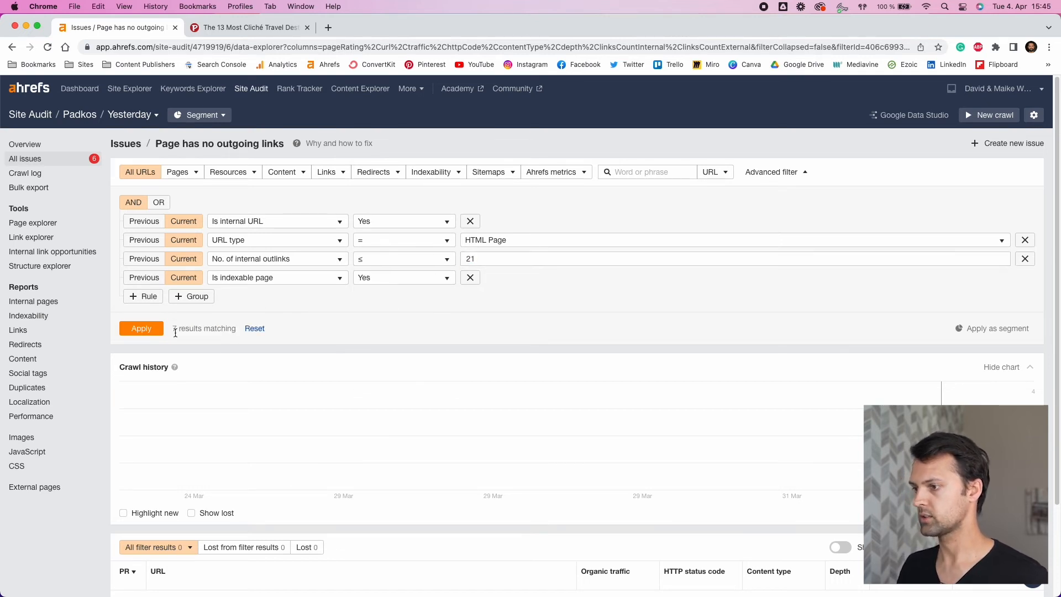
{"action": "left_click", "coordinate": [142, 329]}
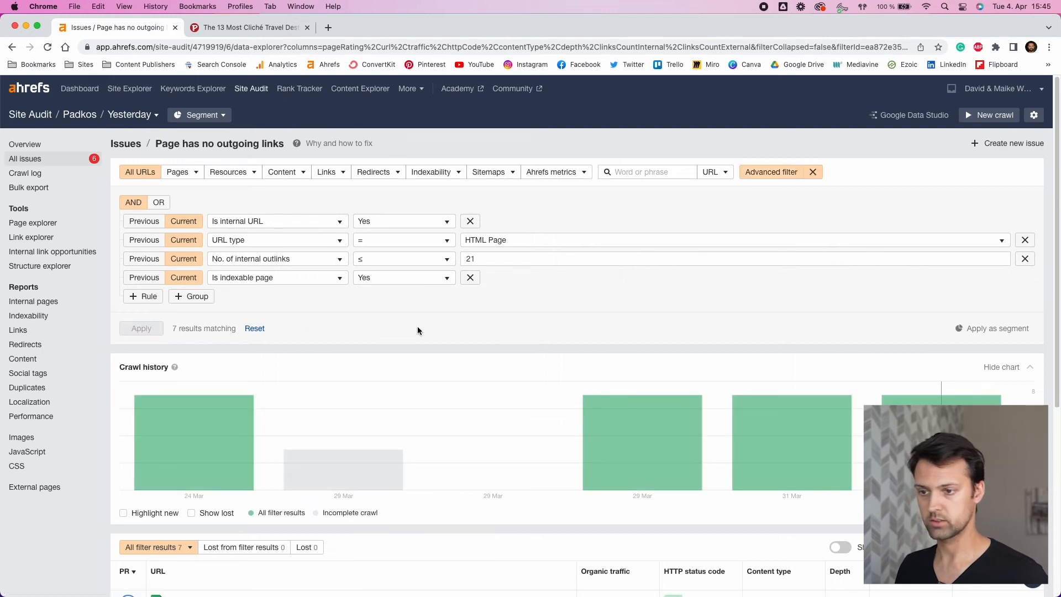
{"action": "scroll", "coordinate": [417, 326], "scroll_direction": "down", "scroll_amount": 5}
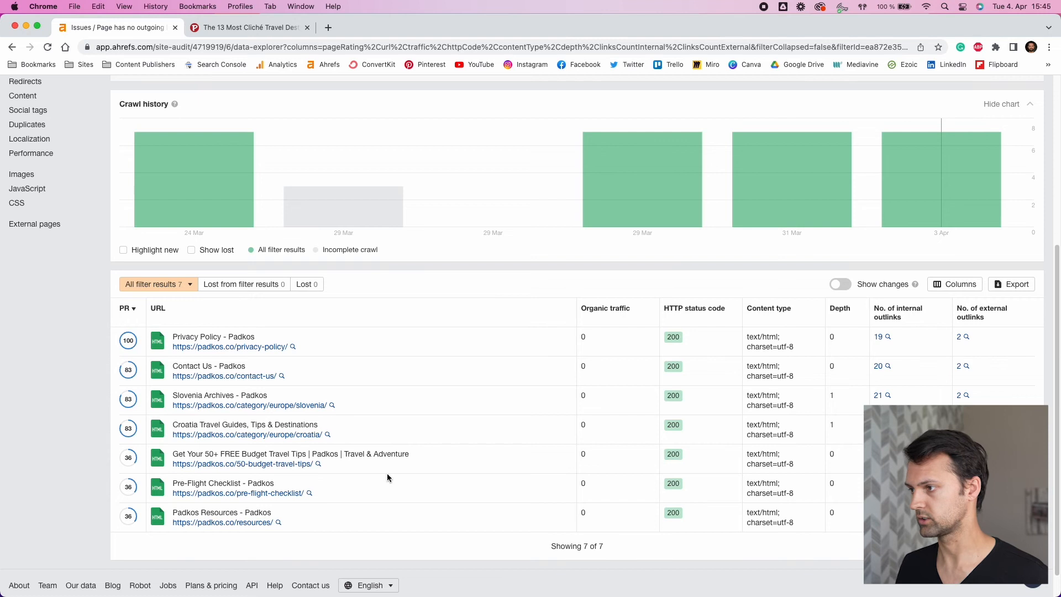
Raise the internal outlinks limit to 25, apply the filter and check the listed pages for articles.
{"action": "scroll", "coordinate": [387, 473], "scroll_direction": "up", "scroll_amount": 10}
{"action": "left_click", "coordinate": [496, 258]}
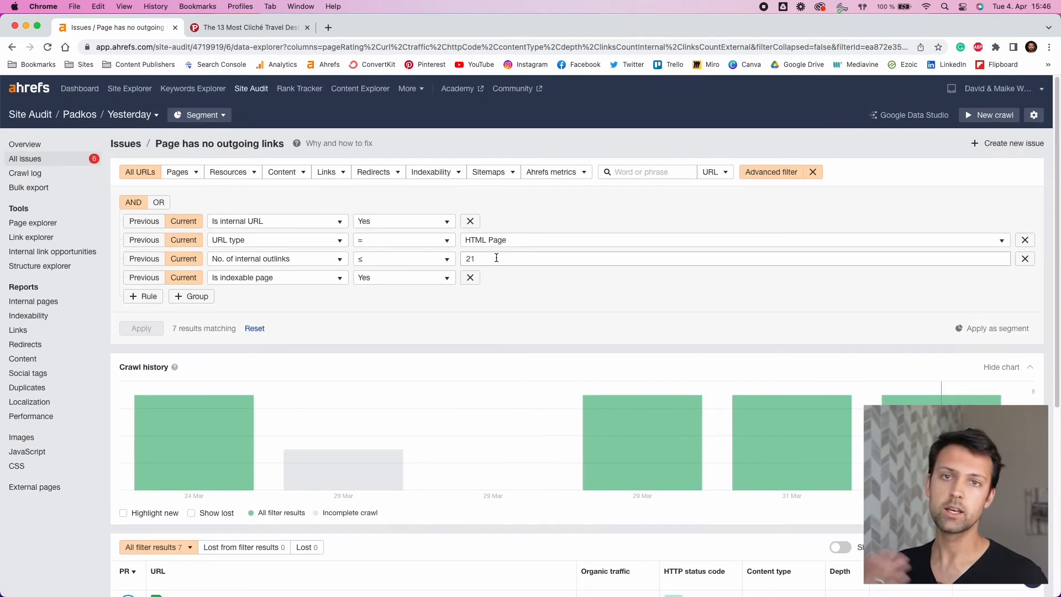
{"action": "key", "text": "BackSpace"}
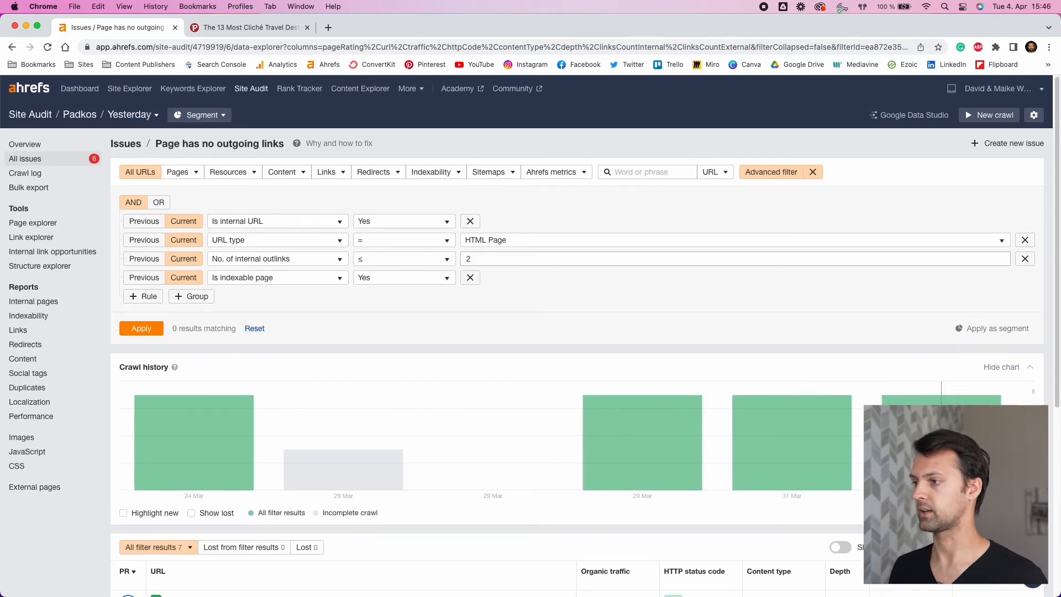
{"action": "left_click", "coordinate": [143, 329]}
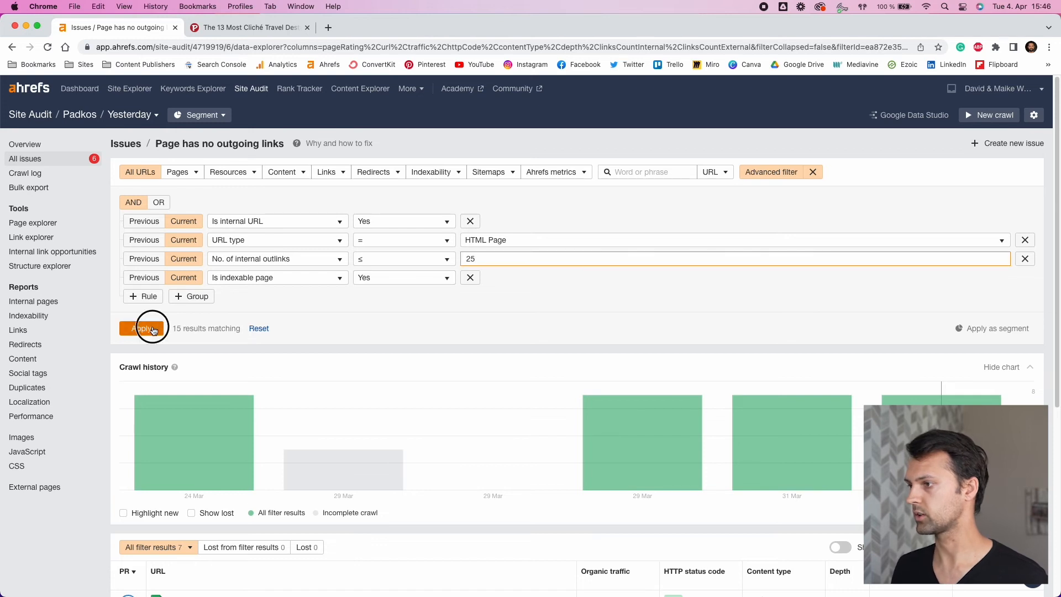
{"action": "scroll", "coordinate": [481, 353], "scroll_direction": "down", "scroll_amount": 2}
{"action": "scroll", "coordinate": [475, 397], "scroll_direction": "down", "scroll_amount": 10}
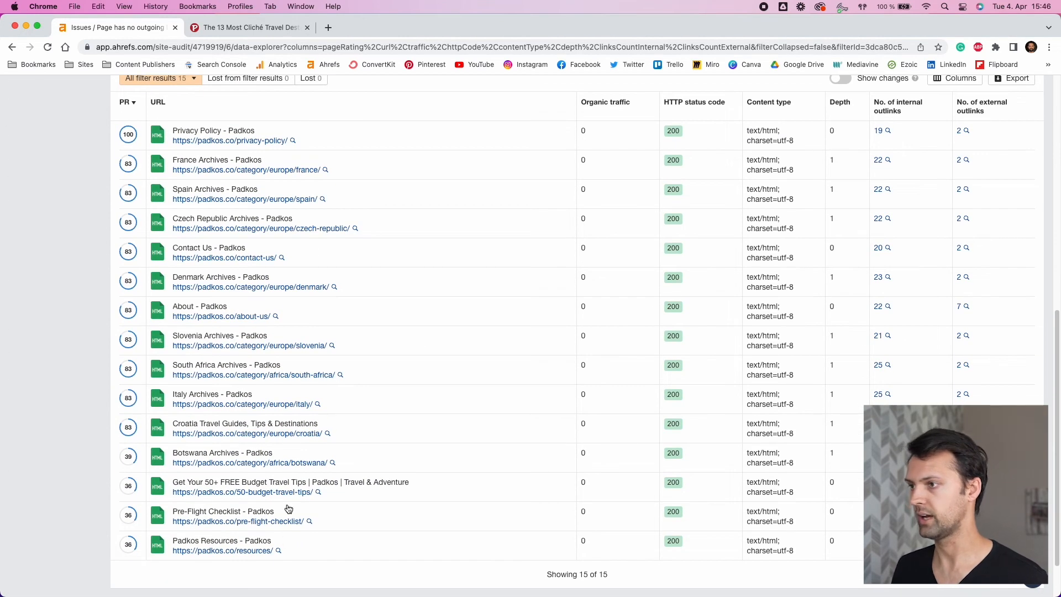
Raise the internal outlinks limit to 26, apply the filter and check the list for travel articles.
{"action": "scroll", "coordinate": [288, 508], "scroll_direction": "up", "scroll_amount": 7}
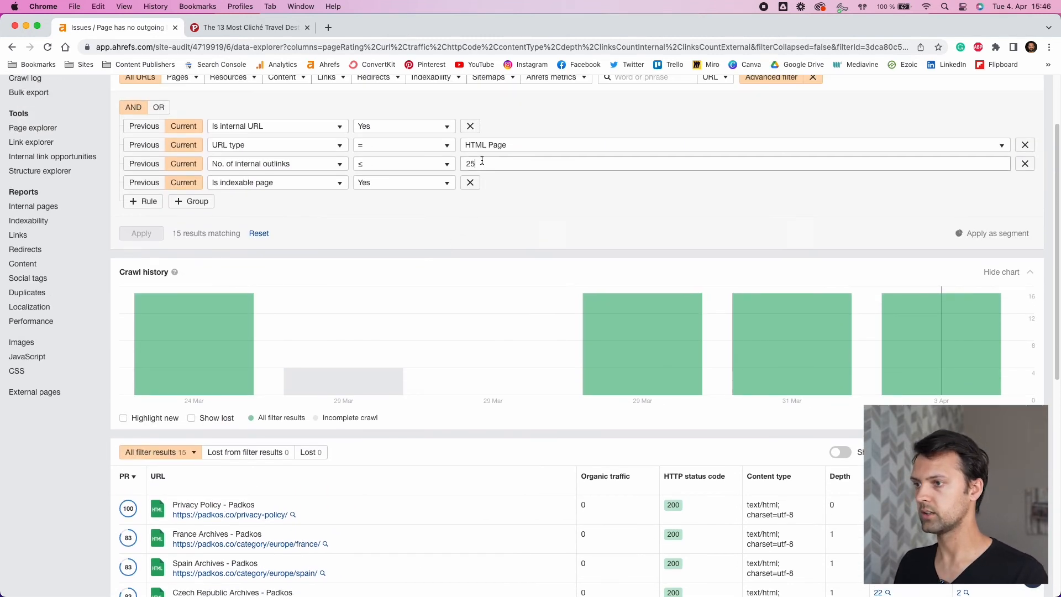
{"action": "key", "text": "BackSpace"}
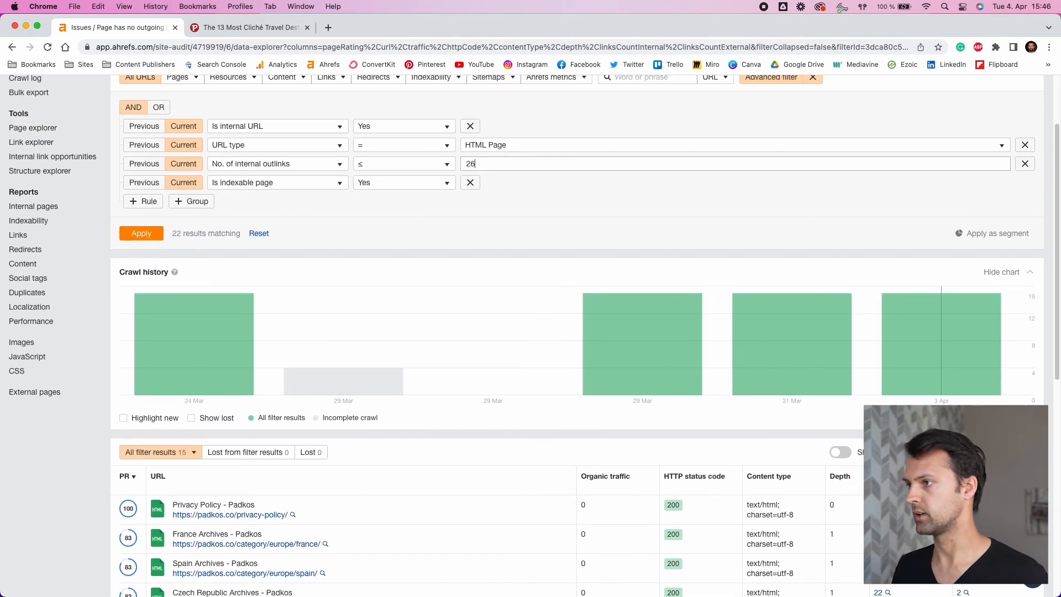
{"action": "left_click", "coordinate": [141, 233]}
{"action": "scroll", "coordinate": [397, 236], "scroll_direction": "down", "scroll_amount": 7}
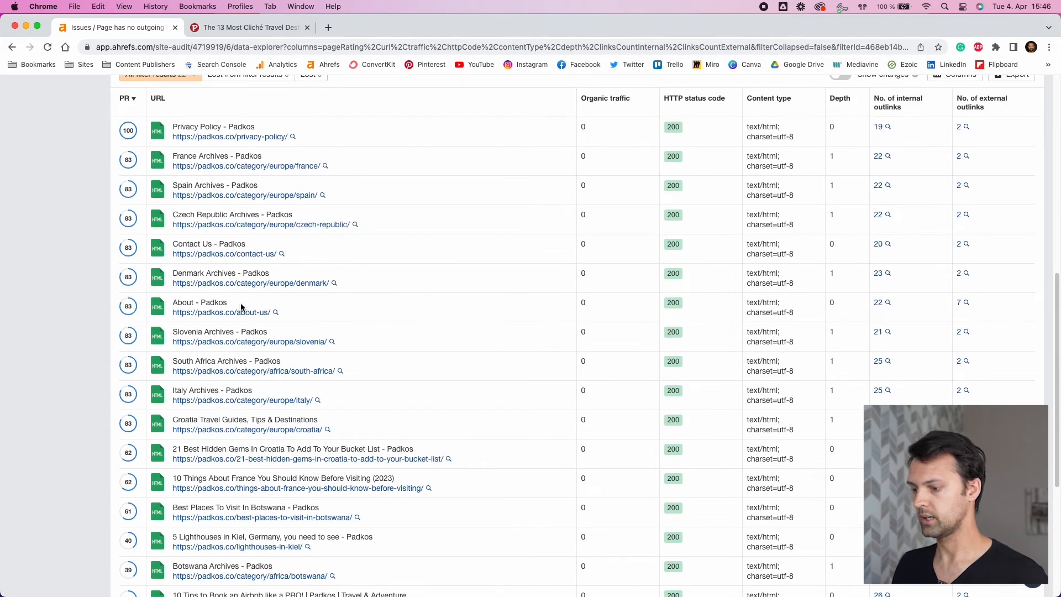
{"action": "scroll", "coordinate": [235, 354], "scroll_direction": "down", "scroll_amount": 3}
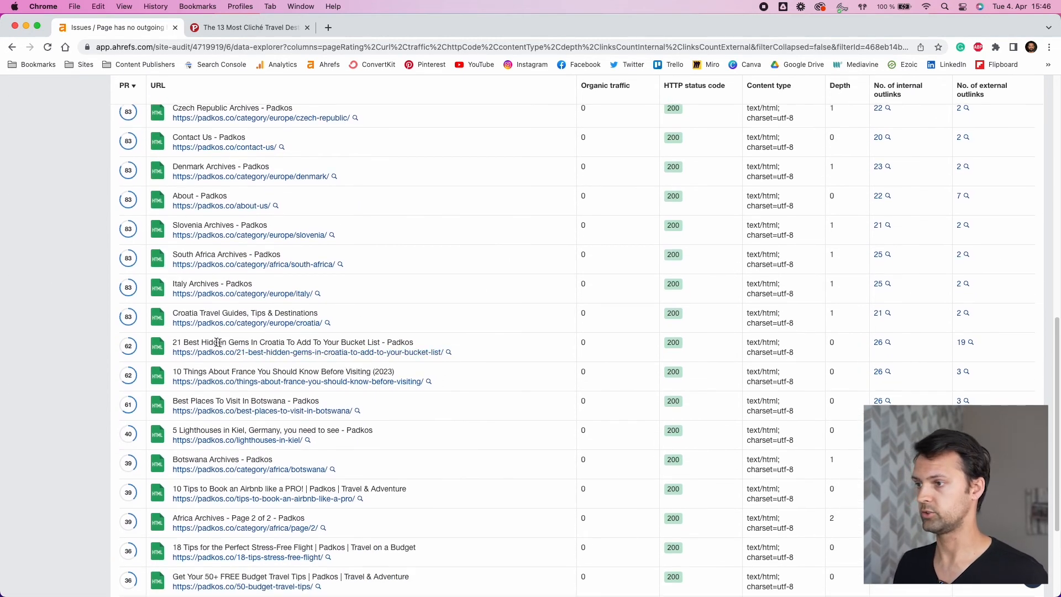
{"action": "scroll", "coordinate": [280, 336], "scroll_direction": "down", "scroll_amount": 1}
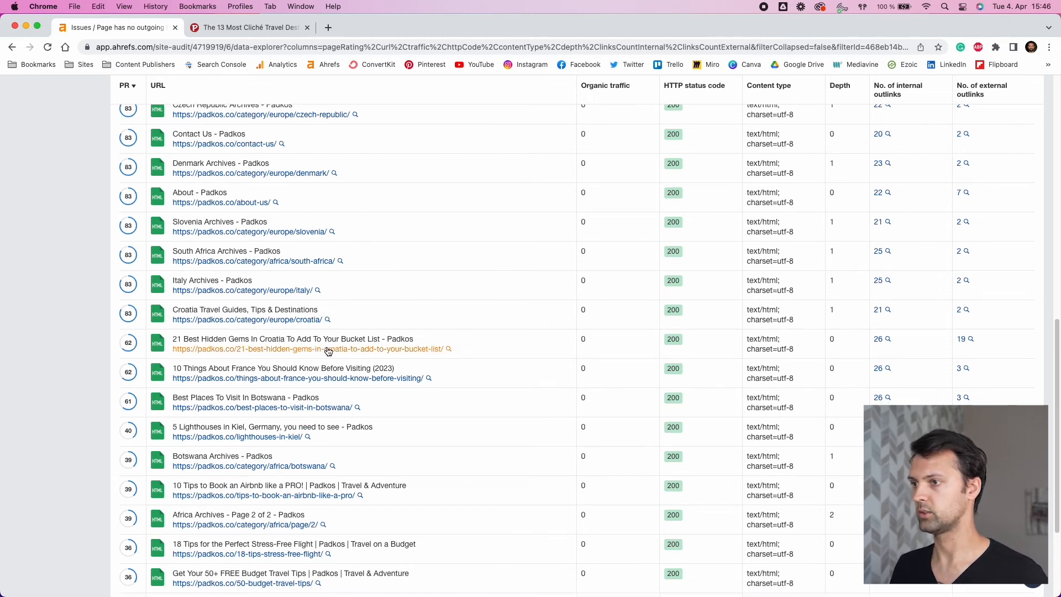
Open the live "5 Lighthouses in Kiel, Germany" article from its URL details in the filtered results.
{"action": "scroll", "coordinate": [387, 365], "scroll_direction": "up", "scroll_amount": 15}
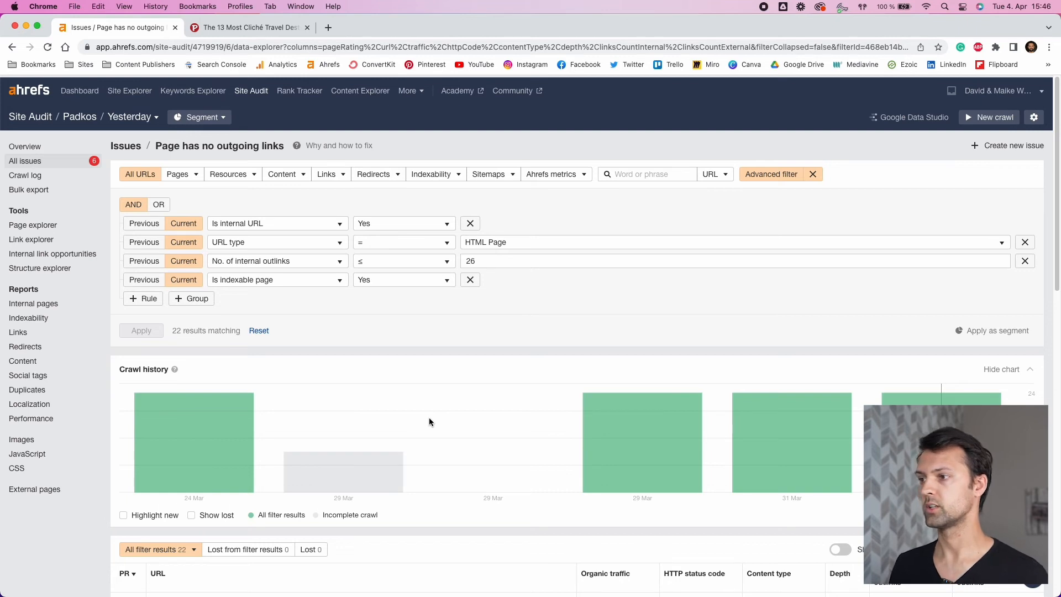
{"action": "scroll", "coordinate": [428, 418], "scroll_direction": "down", "scroll_amount": 1}
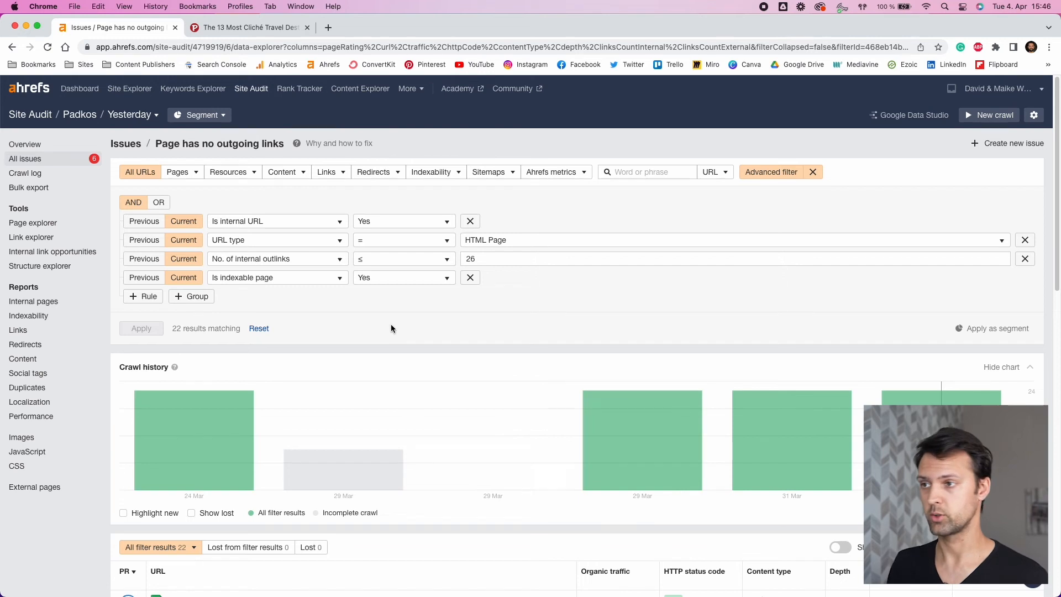
{"action": "scroll", "coordinate": [390, 325], "scroll_direction": "down", "scroll_amount": 15}
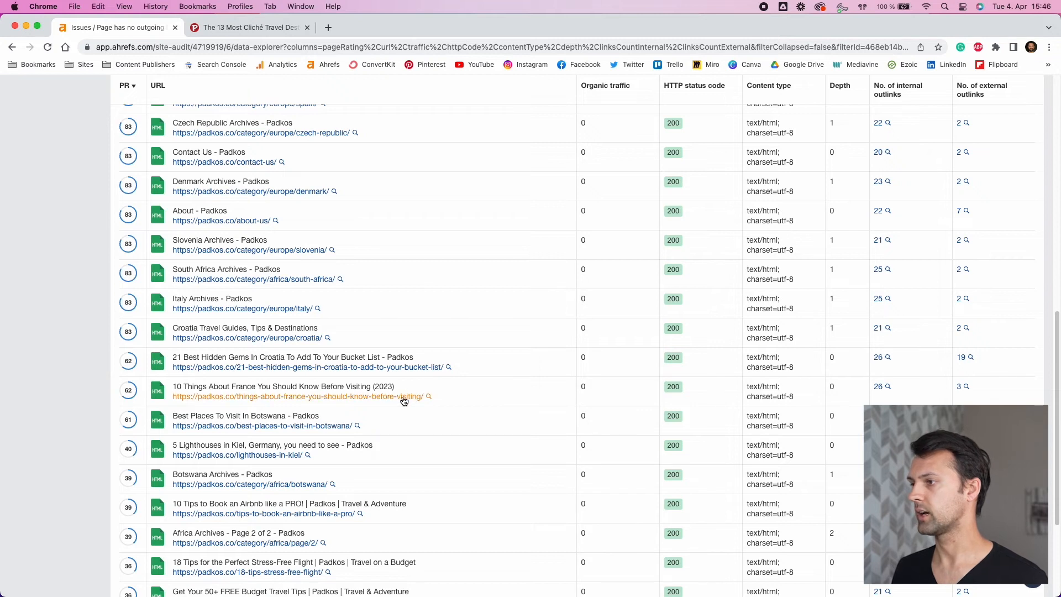
{"action": "scroll", "coordinate": [331, 387], "scroll_direction": "down", "scroll_amount": 3}
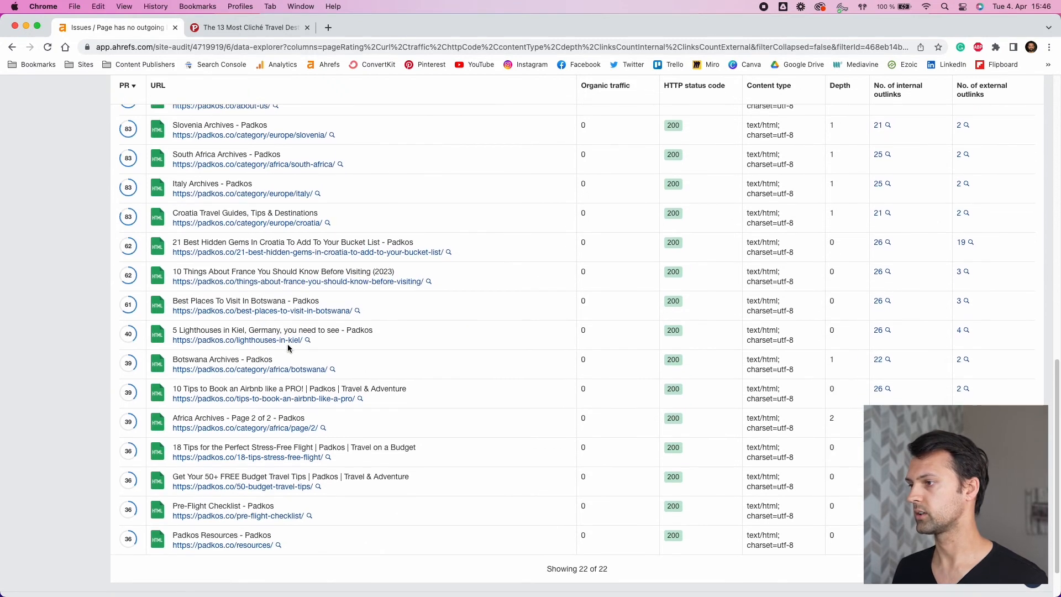
{"action": "left_click", "coordinate": [252, 340]}
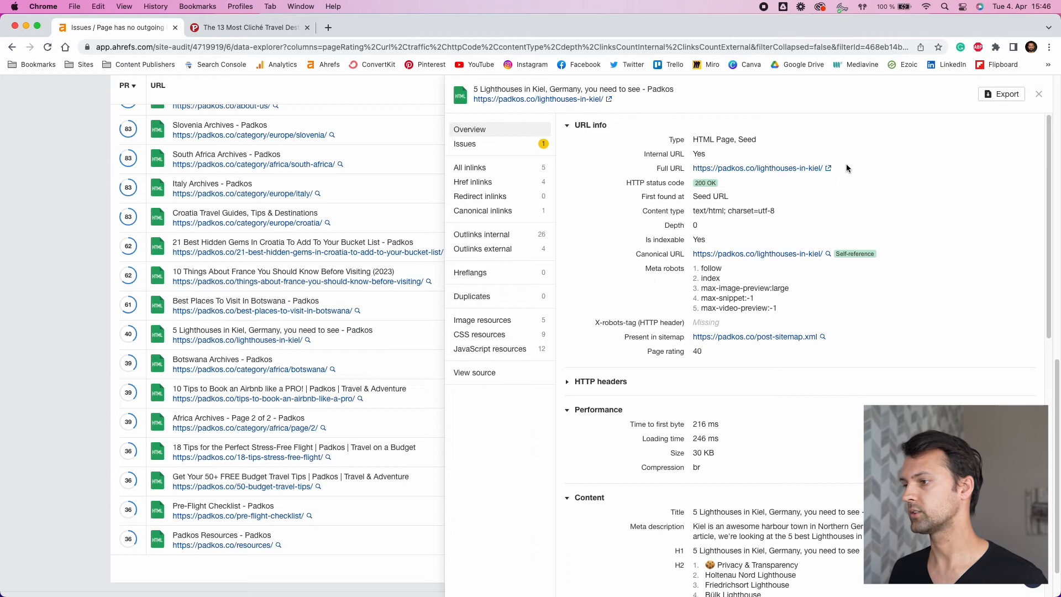
{"action": "left_click", "coordinate": [822, 168]}
Read through the Kiel lighthouses article down to its closing paragraph, checking the body text for internal links.
{"action": "scroll", "coordinate": [334, 320], "scroll_direction": "down", "scroll_amount": 5}
{"action": "scroll", "coordinate": [341, 266], "scroll_direction": "down", "scroll_amount": 10}
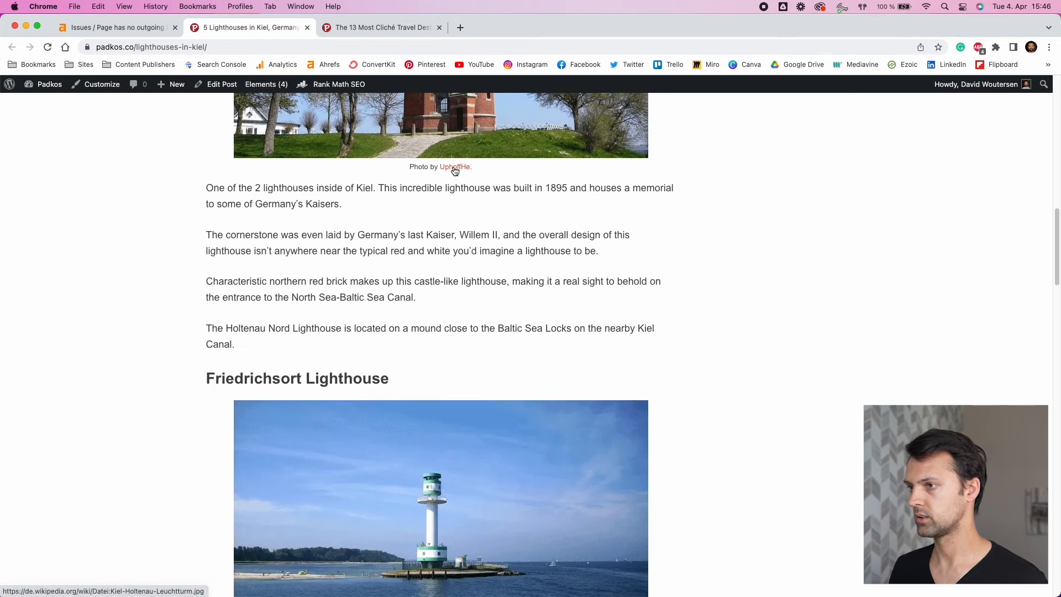
{"action": "scroll", "coordinate": [402, 320], "scroll_direction": "down", "scroll_amount": 8}
{"action": "scroll", "coordinate": [328, 332], "scroll_direction": "down", "scroll_amount": 11}
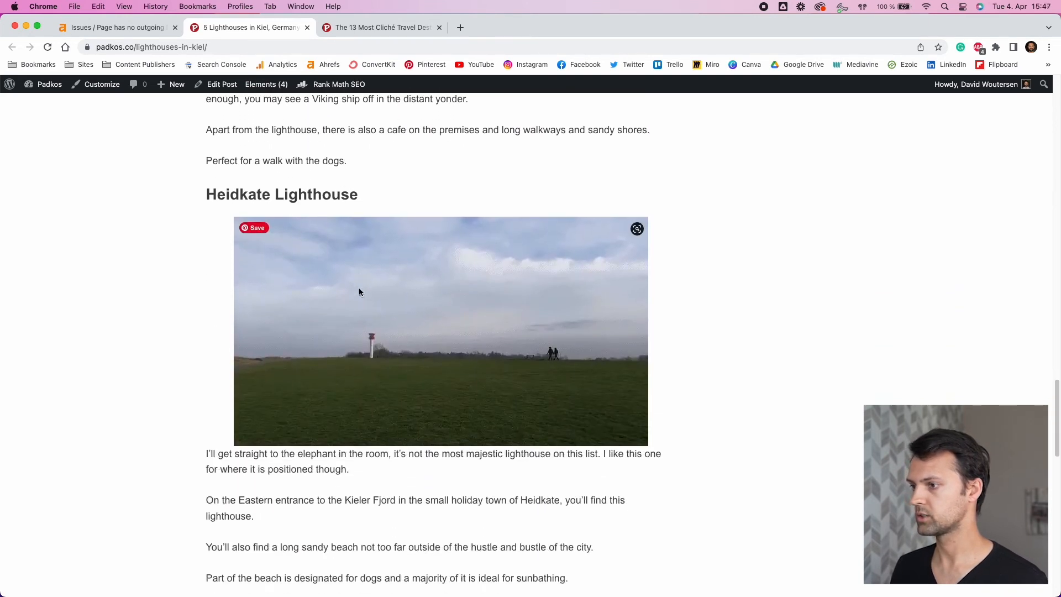
{"action": "scroll", "coordinate": [359, 291], "scroll_direction": "down", "scroll_amount": 9}
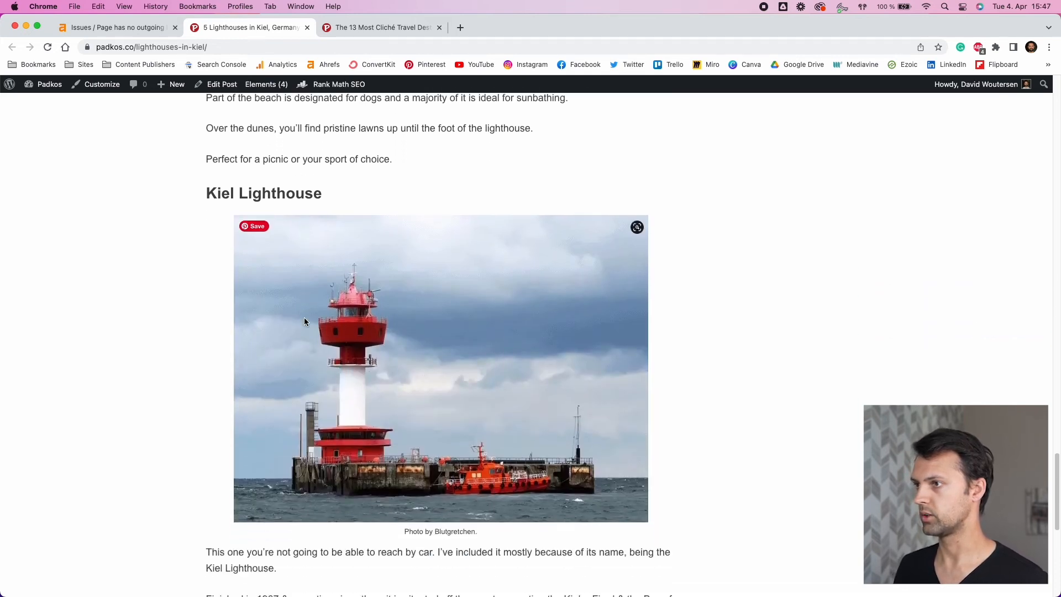
{"action": "scroll", "coordinate": [305, 321], "scroll_direction": "down", "scroll_amount": 5}
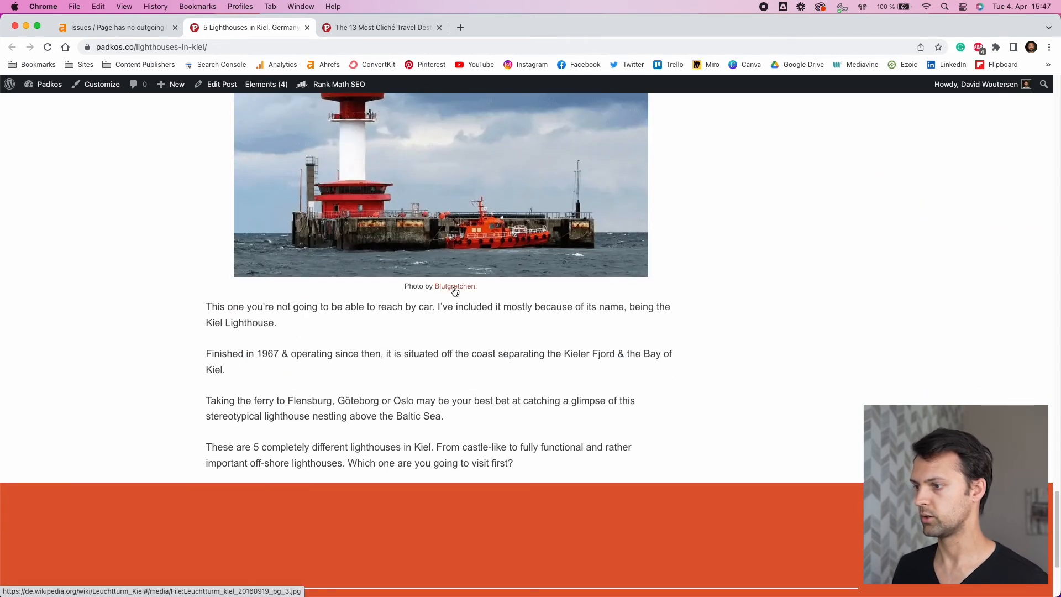
{"action": "scroll", "coordinate": [486, 431], "scroll_direction": "down", "scroll_amount": 1}
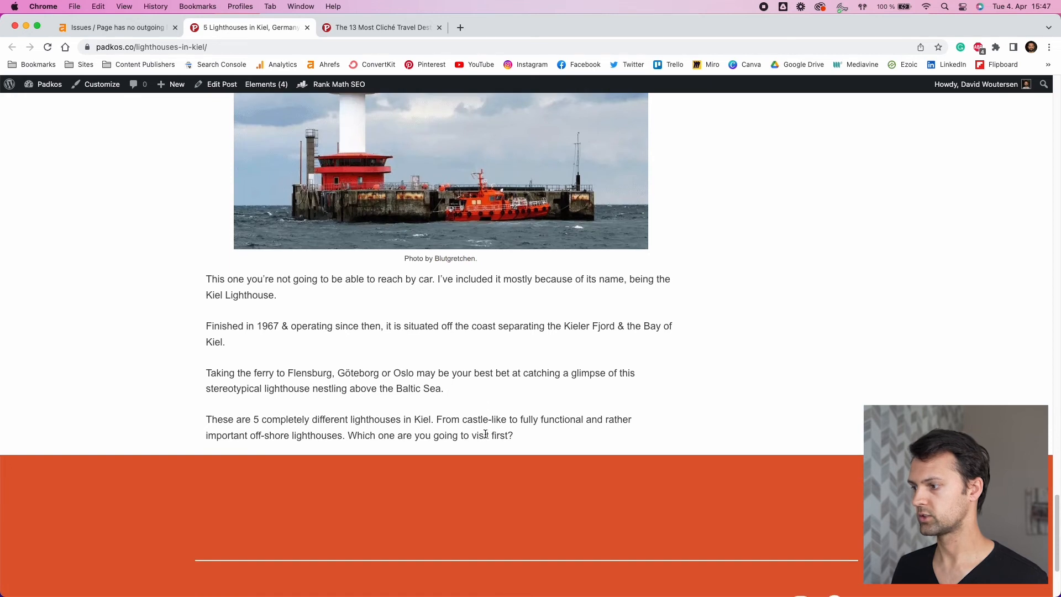
Go back to the Ahrefs audit and expand the explanation of the "Missing alt text" issue among all issues.
{"action": "left_click", "coordinate": [151, 28]}
{"action": "left_click", "coordinate": [831, 193]}
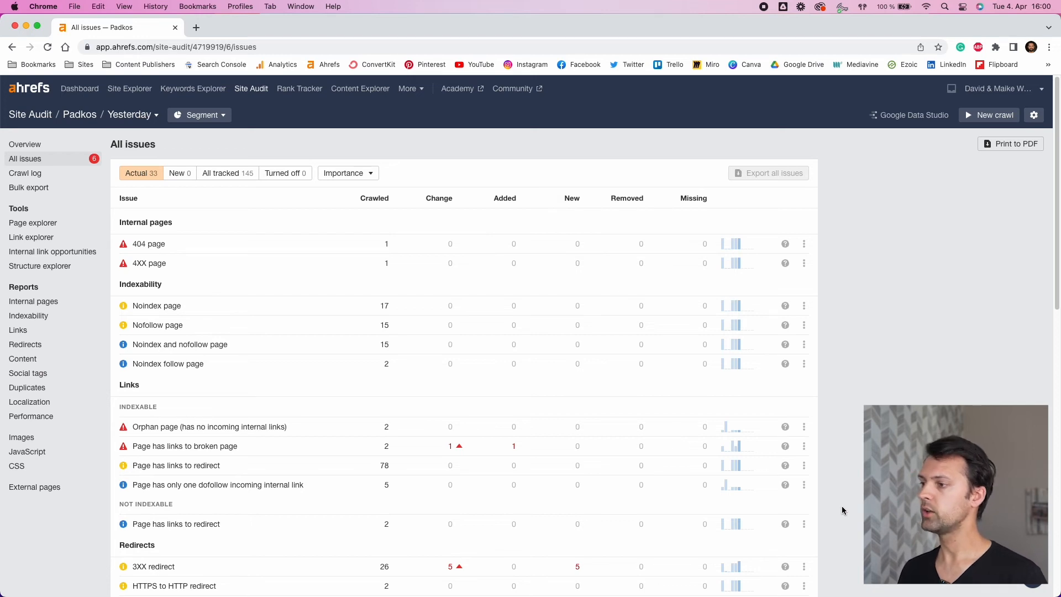
{"action": "scroll", "coordinate": [830, 508], "scroll_direction": "down", "scroll_amount": 4}
{"action": "scroll", "coordinate": [328, 475], "scroll_direction": "down", "scroll_amount": 8}
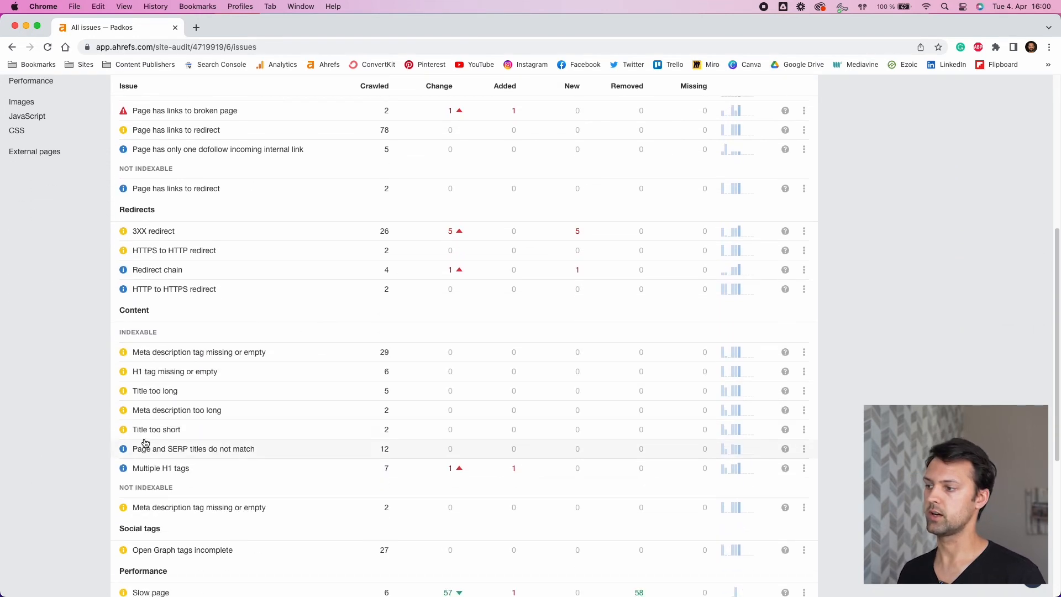
{"action": "scroll", "coordinate": [143, 414], "scroll_direction": "up", "scroll_amount": 2}
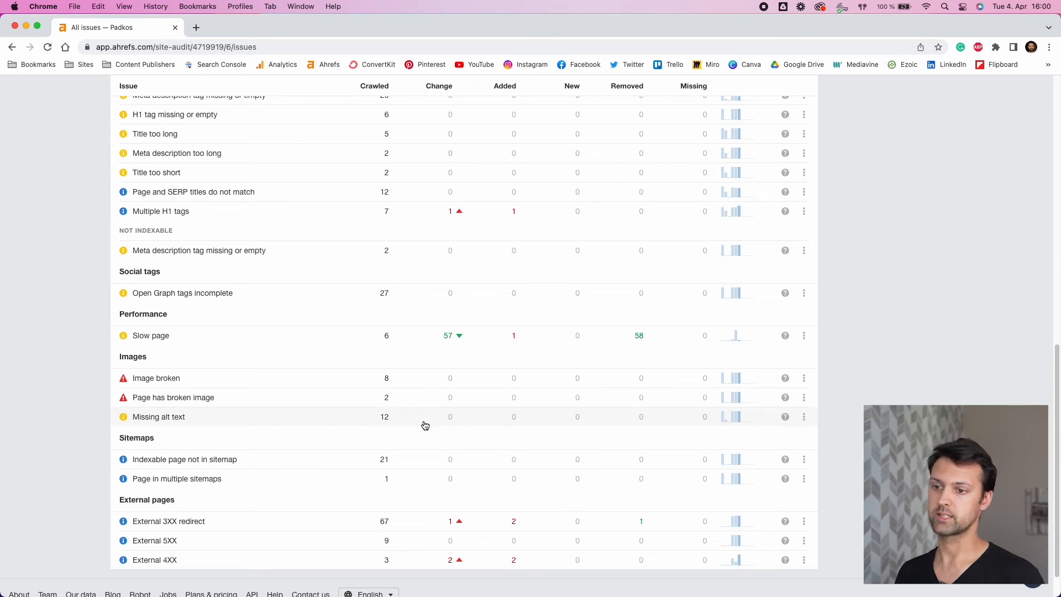
{"action": "left_click", "coordinate": [785, 417]}
Read how to fix missing alt text, open the affected URLs and look over the pages and images listed.
{"action": "scroll", "coordinate": [554, 505], "scroll_direction": "down", "scroll_amount": 2}
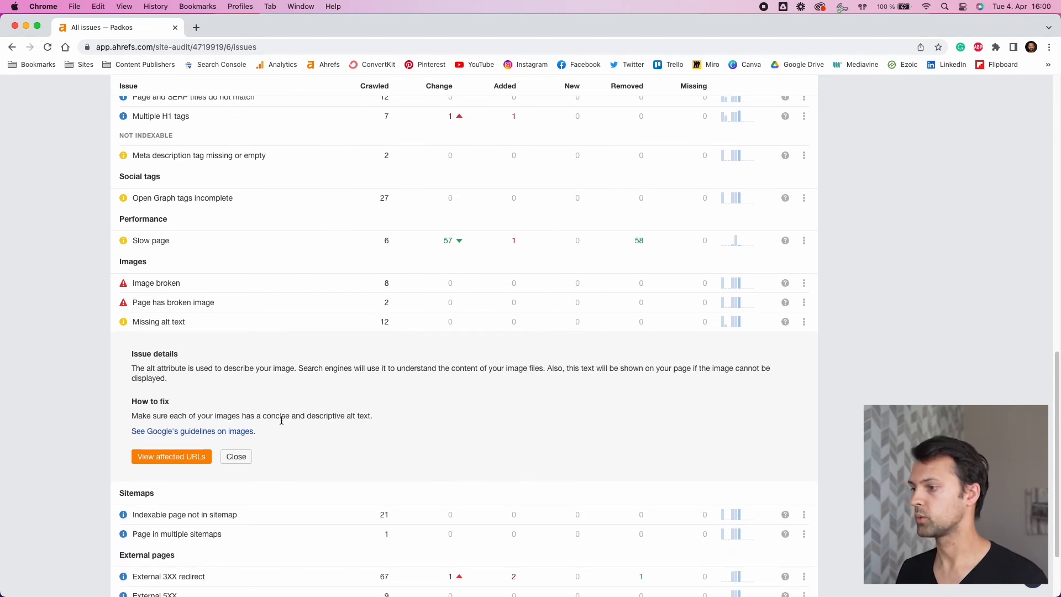
{"action": "scroll", "coordinate": [394, 427], "scroll_direction": "up", "scroll_amount": 1}
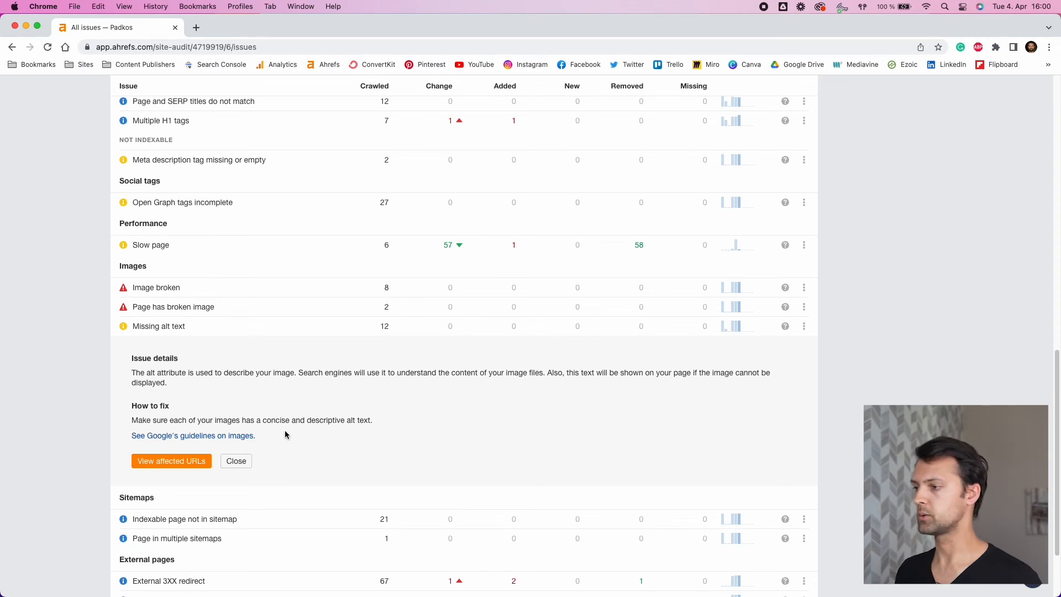
{"action": "left_click", "coordinate": [188, 461]}
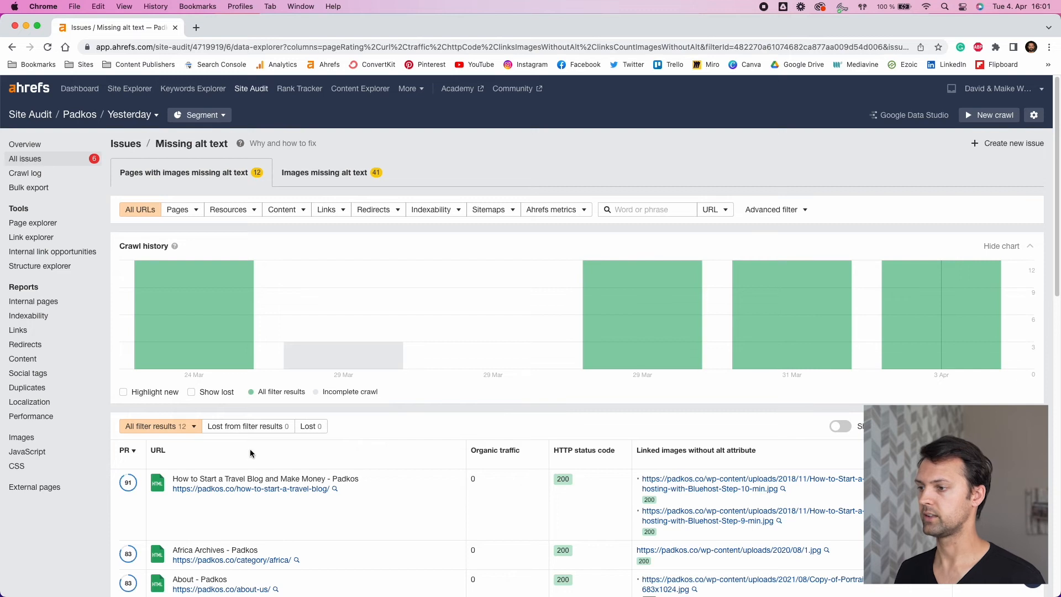
{"action": "scroll", "coordinate": [460, 451], "scroll_direction": "down", "scroll_amount": 5}
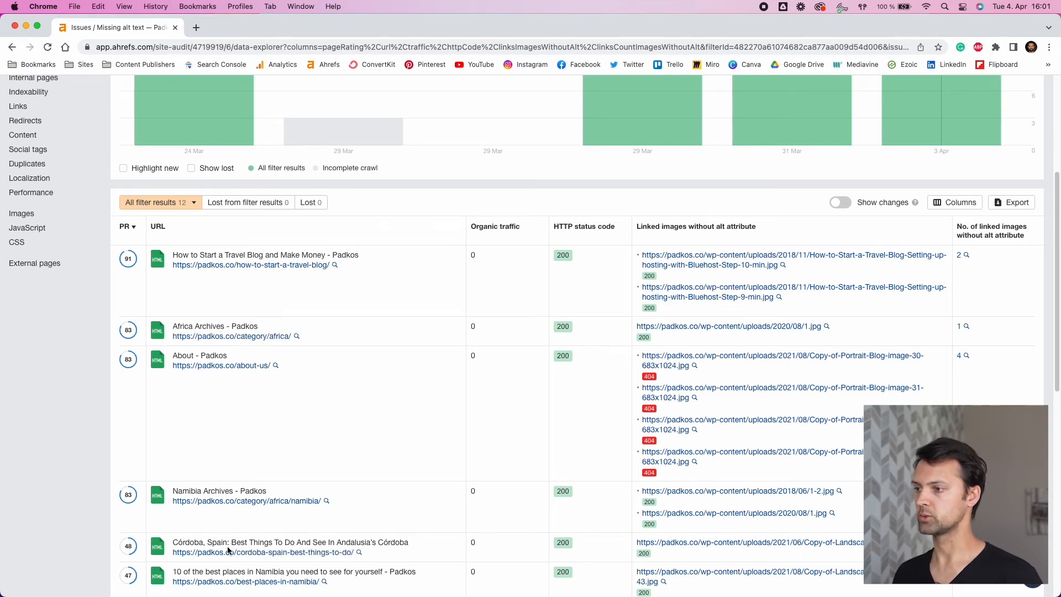
Open the live Córdoba, Spain article from its URL details in the audit and open the post for editing.
{"action": "left_click", "coordinate": [343, 553]}
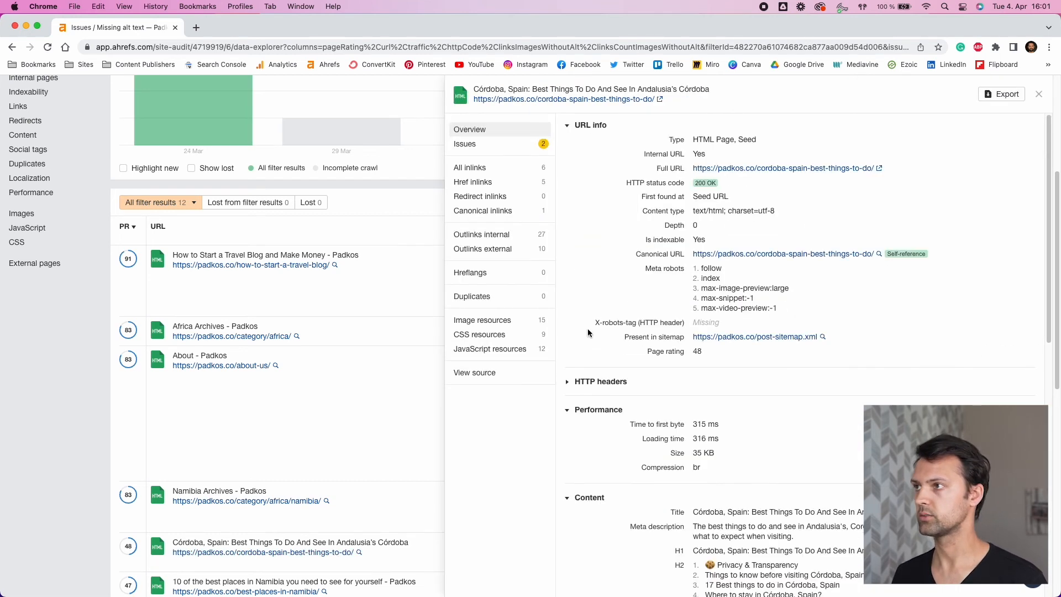
{"action": "left_click", "coordinate": [760, 169]}
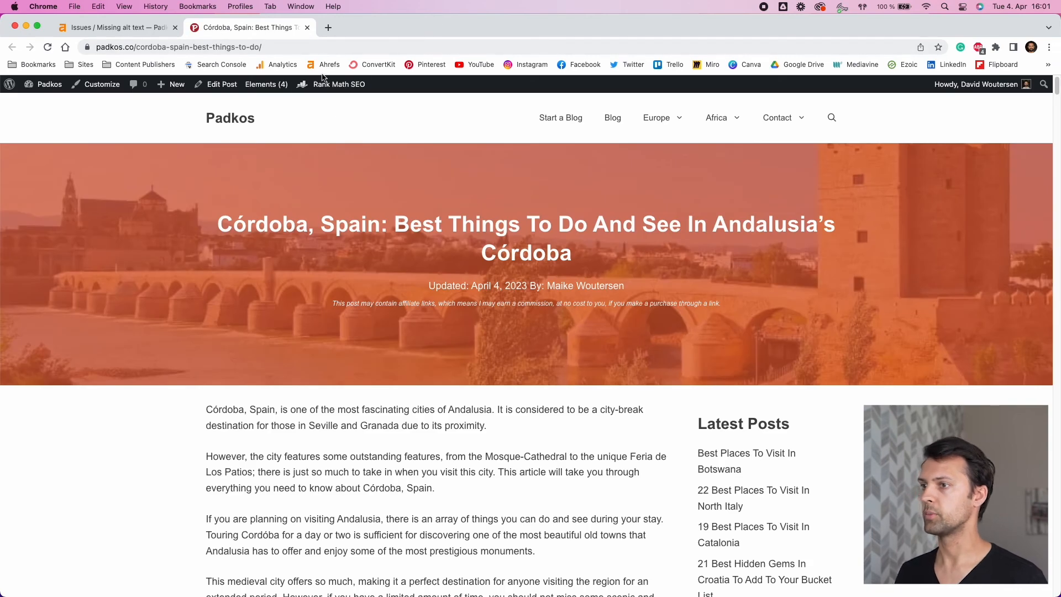
{"action": "left_click", "coordinate": [214, 84]}
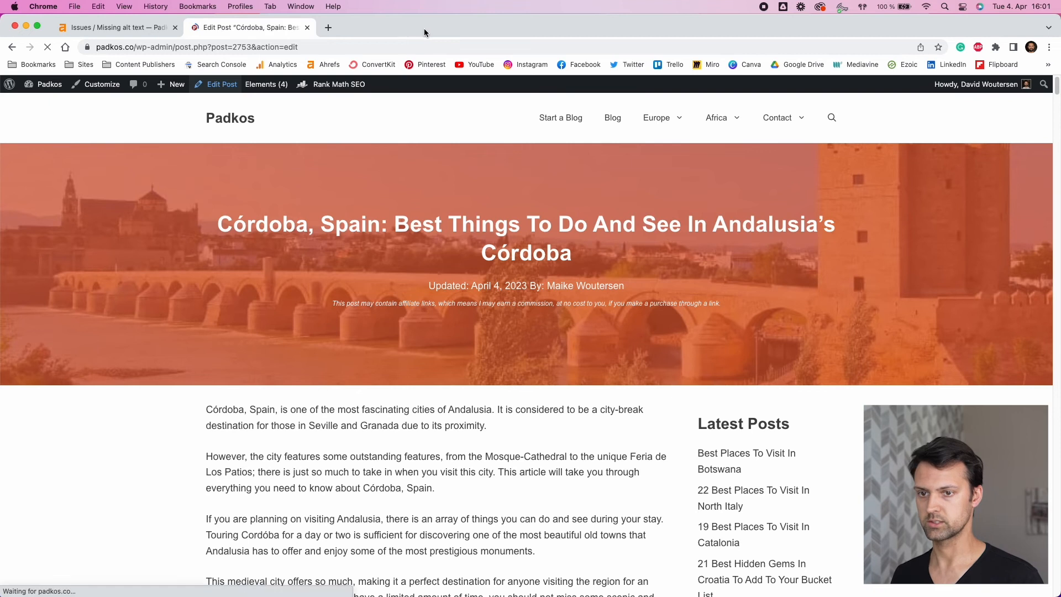
Find the image under the "Visit the Mosque-Cathedral" heading and check its alt text.
{"action": "scroll", "coordinate": [497, 453], "scroll_direction": "down", "scroll_amount": 5}
{"action": "scroll", "coordinate": [498, 454], "scroll_direction": "down", "scroll_amount": 8}
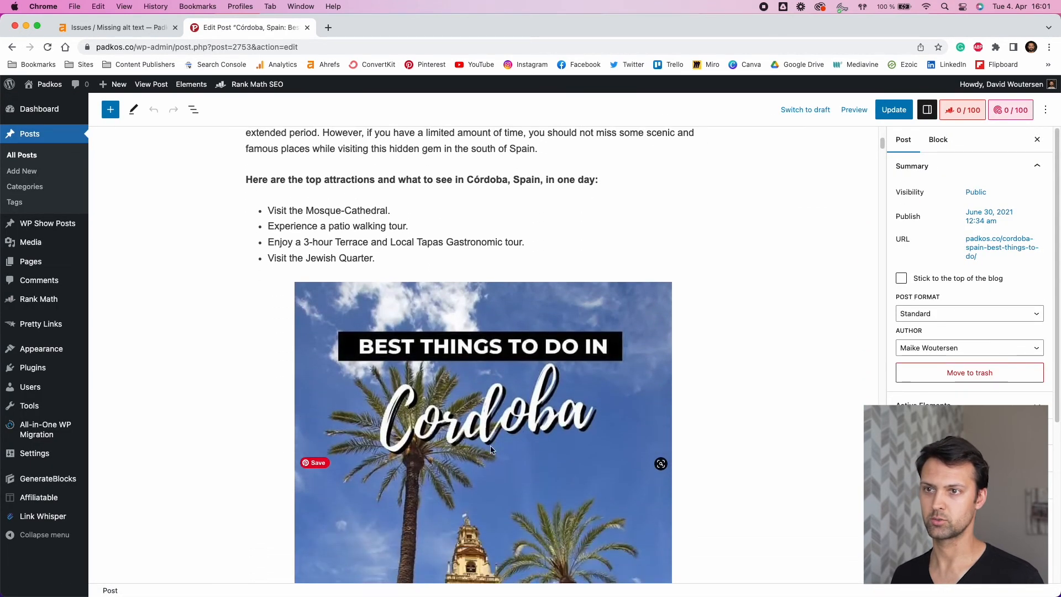
{"action": "scroll", "coordinate": [486, 443], "scroll_direction": "down", "scroll_amount": 18}
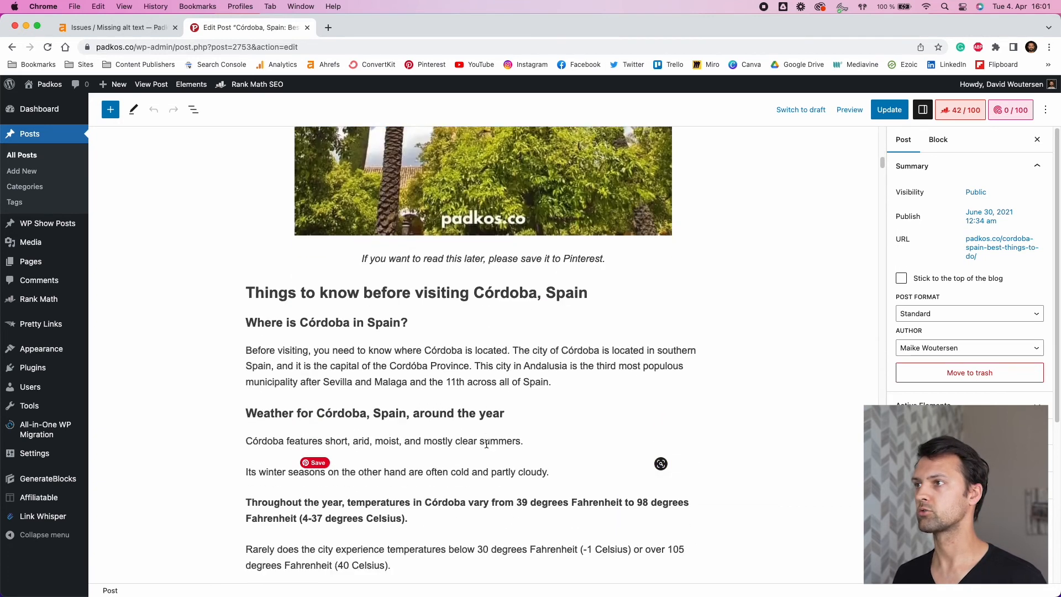
{"action": "scroll", "coordinate": [466, 359], "scroll_direction": "down", "scroll_amount": 3}
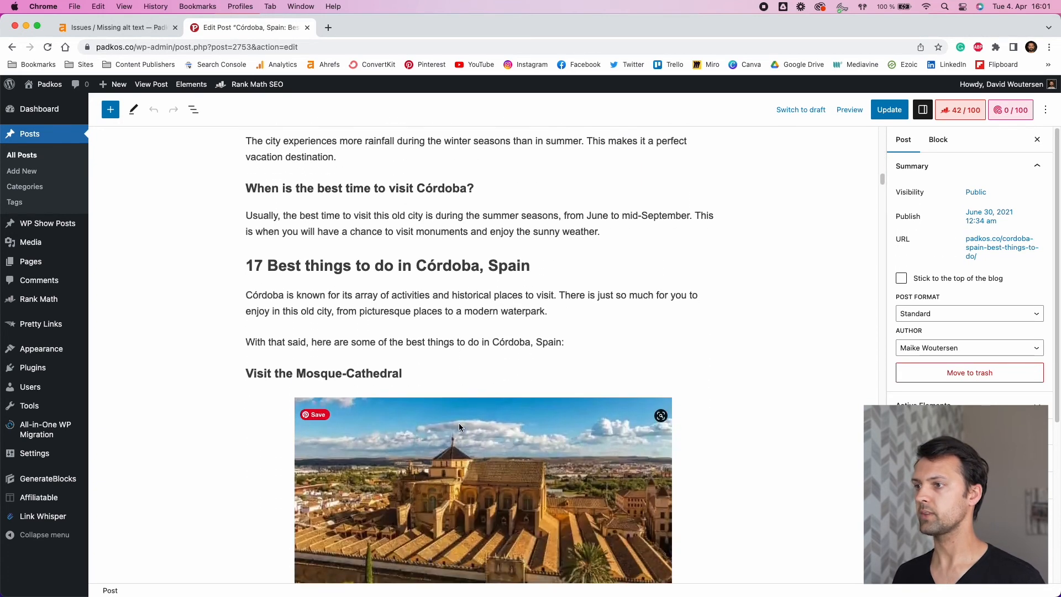
{"action": "scroll", "coordinate": [464, 243], "scroll_direction": "up", "scroll_amount": 1}
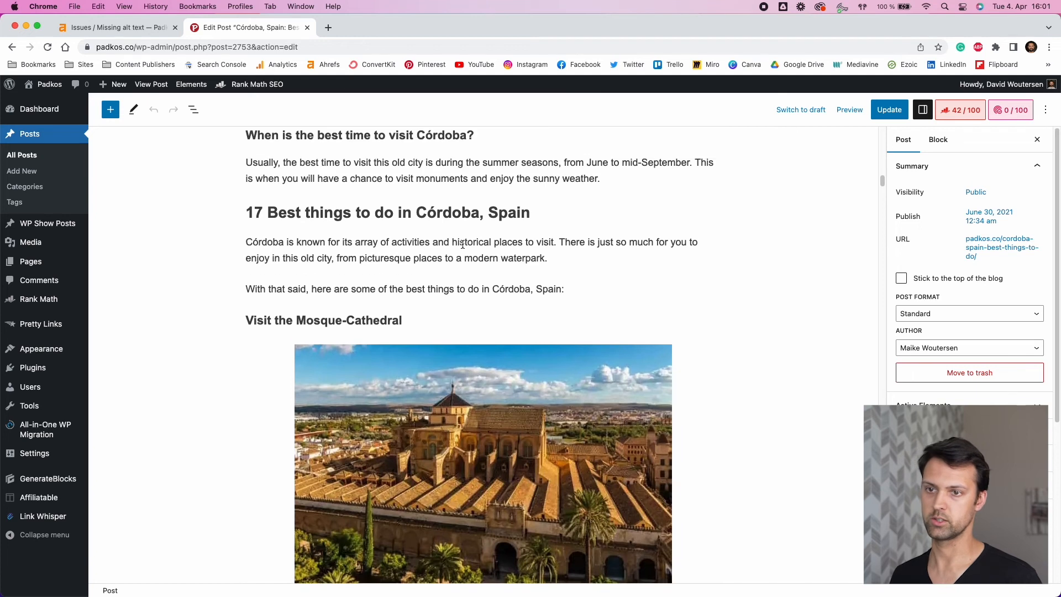
{"action": "left_click", "coordinate": [472, 376]}
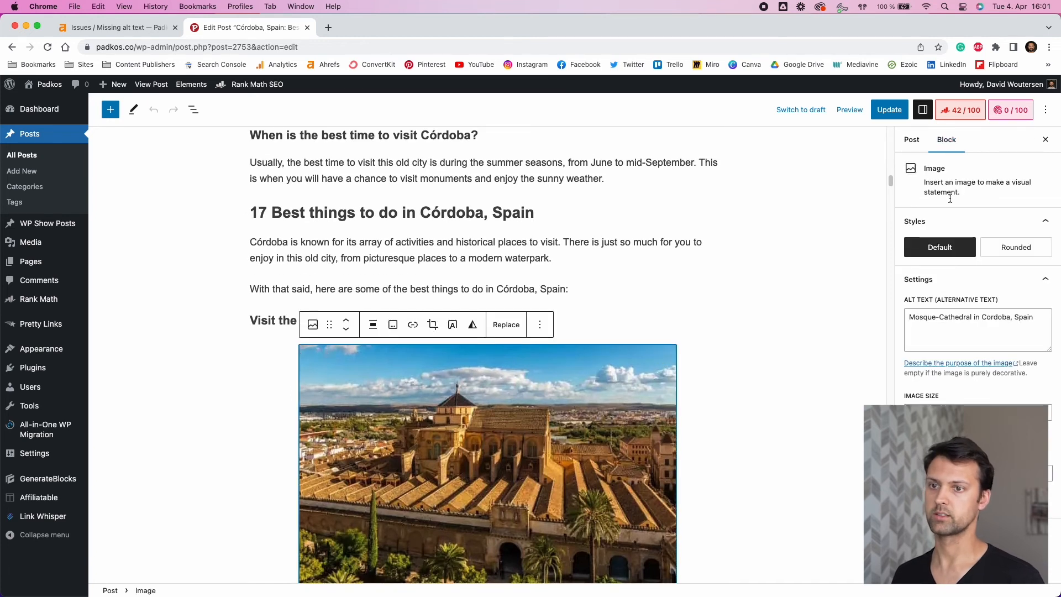
{"action": "left_click_drag", "start_coordinate": [910, 321], "coordinate": [1056, 318]}
{"action": "left_click", "coordinate": [1032, 316]}
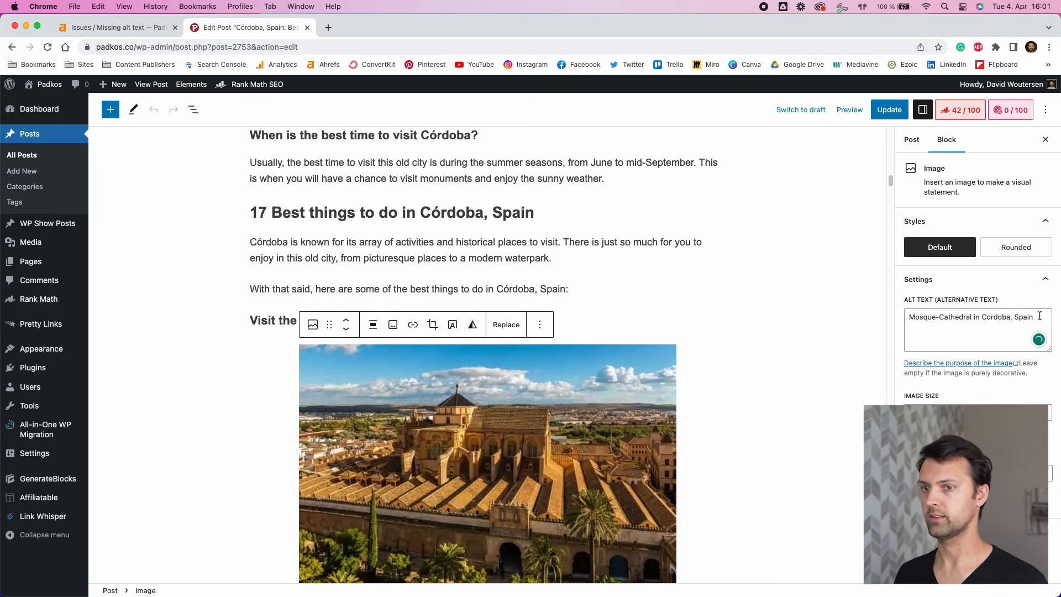
Set the alt text of the image under "Patio de los Naranjos" to that heading's text and update the post.
{"action": "scroll", "coordinate": [598, 337], "scroll_direction": "down", "scroll_amount": 7}
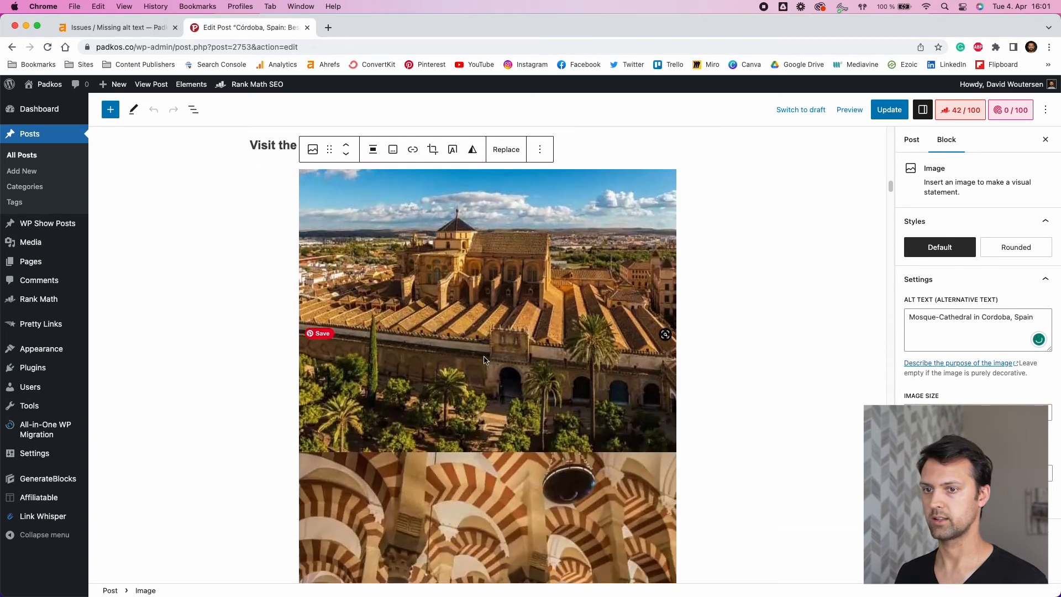
{"action": "scroll", "coordinate": [484, 361], "scroll_direction": "down", "scroll_amount": 10}
{"action": "left_click", "coordinate": [471, 340]}
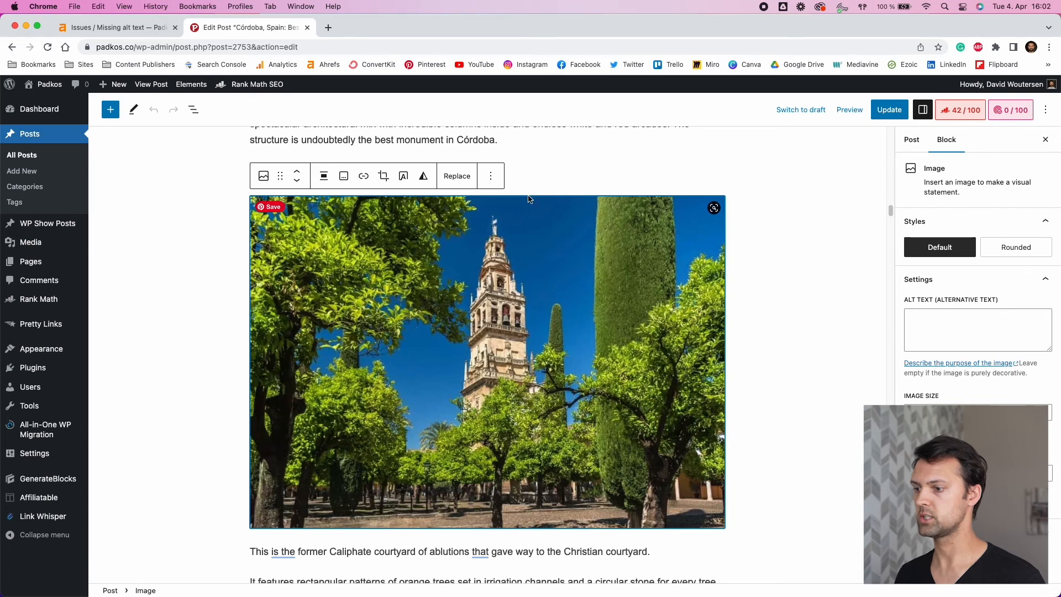
{"action": "left_click", "coordinate": [517, 176]}
{"action": "left_click_drag", "start_coordinate": [388, 174], "coordinate": [248, 171]}
{"action": "key", "text": "super+c"}
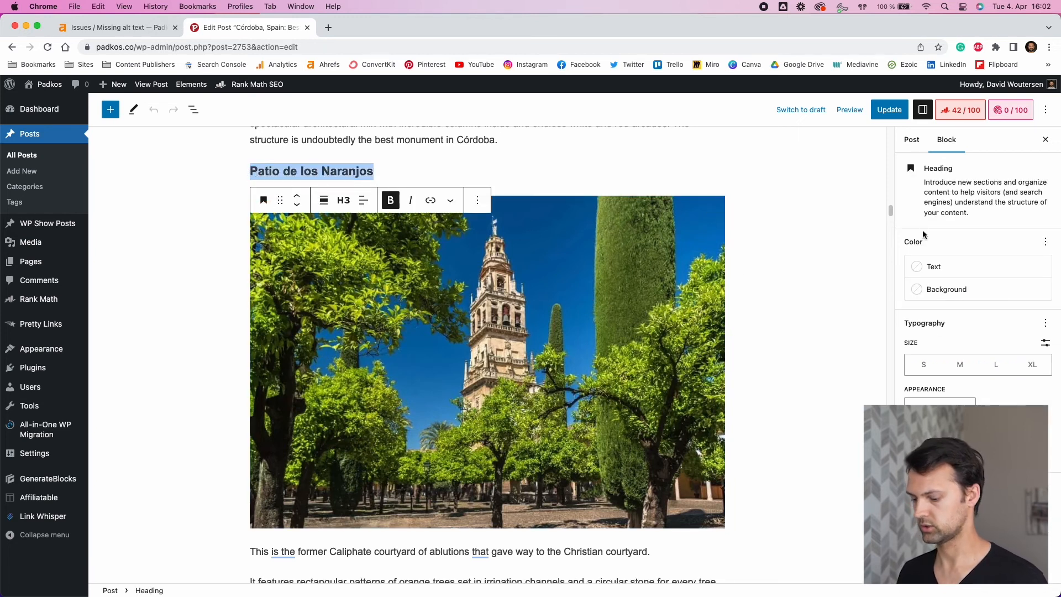
{"action": "left_click", "coordinate": [664, 250]}
{"action": "left_click", "coordinate": [1023, 340]}
{"action": "key", "text": "super+v"}
{"action": "left_click", "coordinate": [1017, 303]}
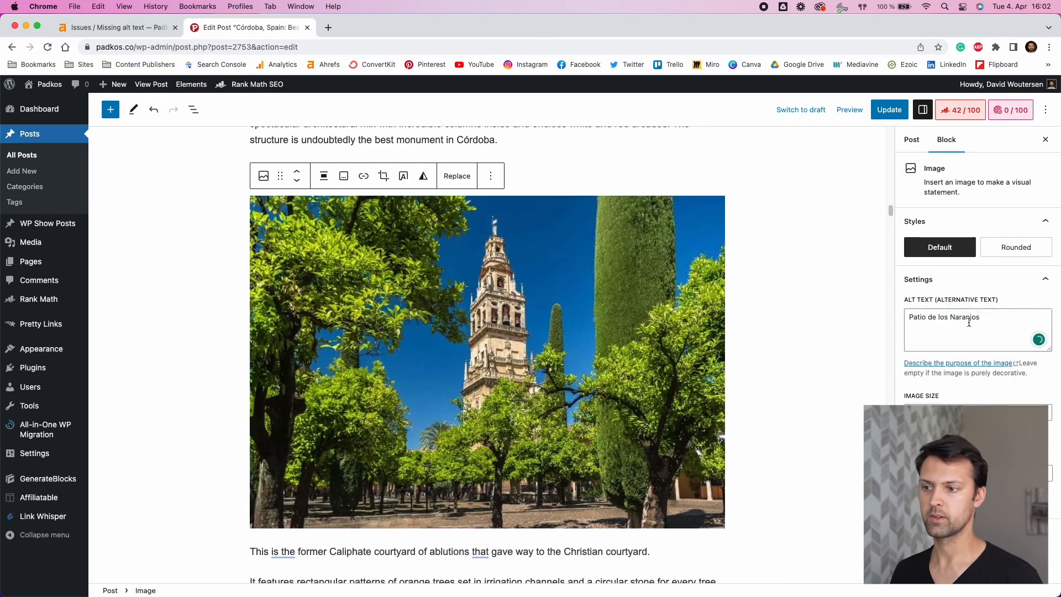
{"action": "left_click", "coordinate": [887, 110]}
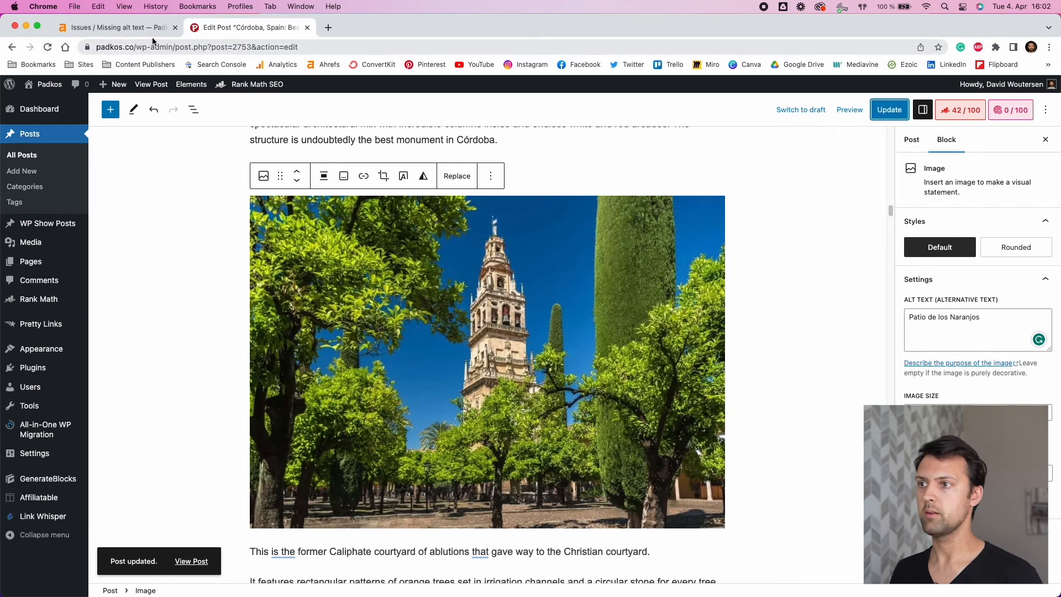
Close the Córdoba URL details in the Ahrefs audit and open the WordPress media library in a separate tab.
{"action": "left_click", "coordinate": [116, 27]}
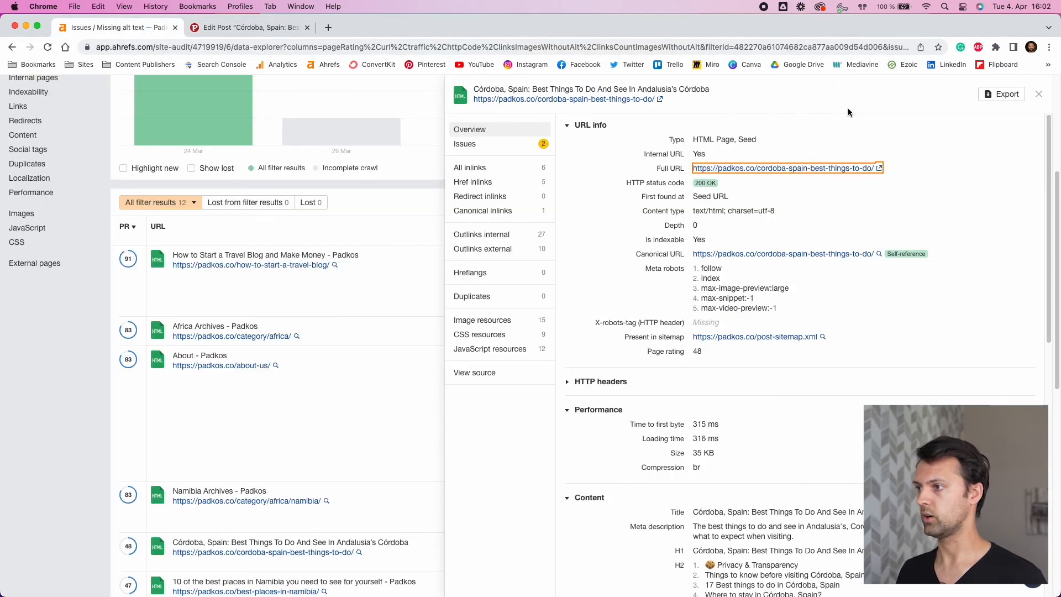
{"action": "left_click", "coordinate": [1038, 95]}
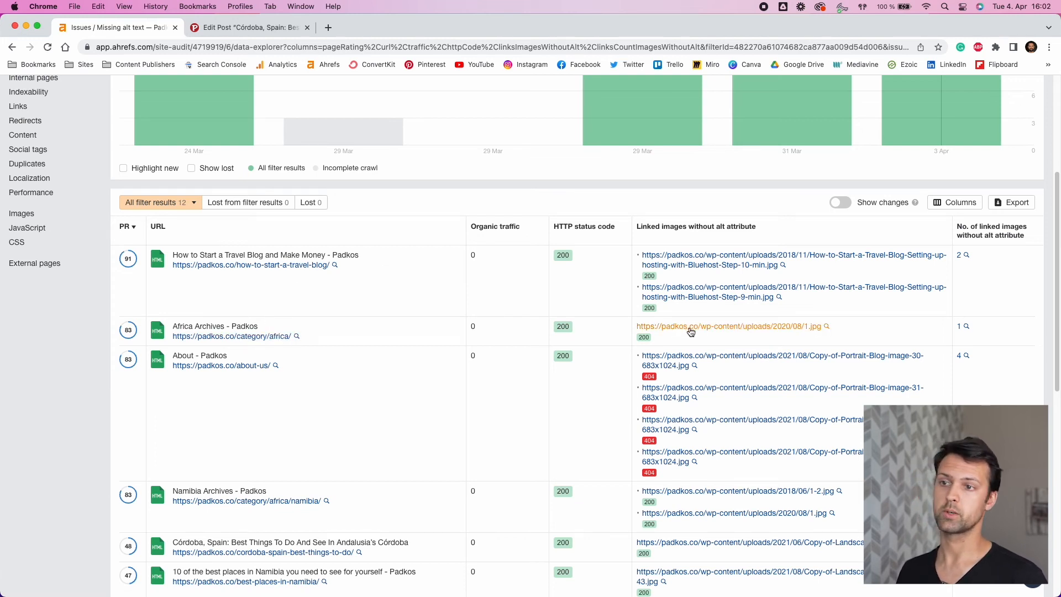
{"action": "left_click", "coordinate": [238, 28]}
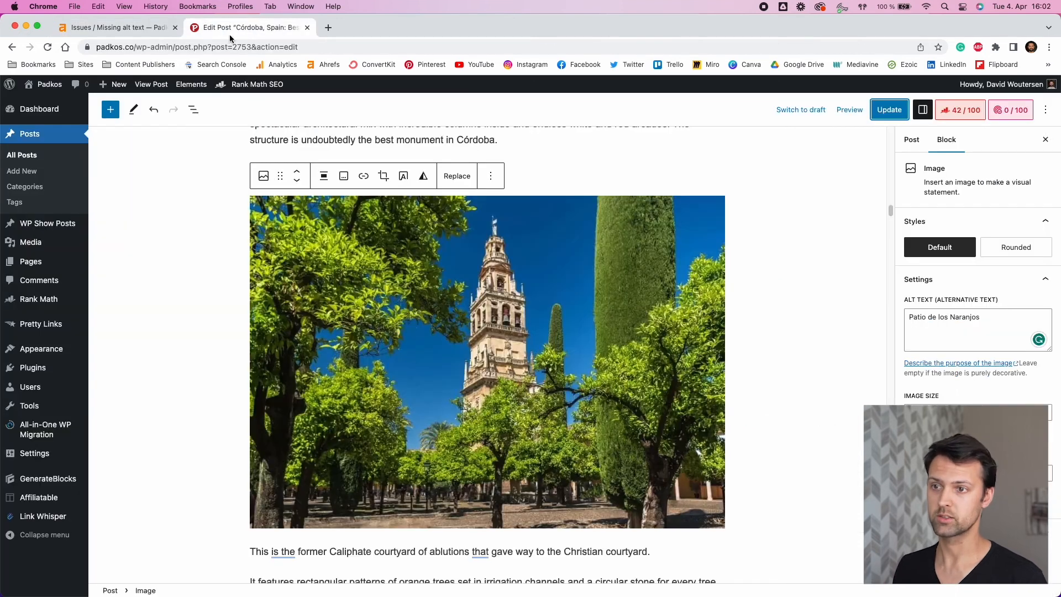
{"action": "mouse_move", "coordinate": [53, 242]}
{"action": "left_click", "coordinate": [103, 247], "text": "super"}
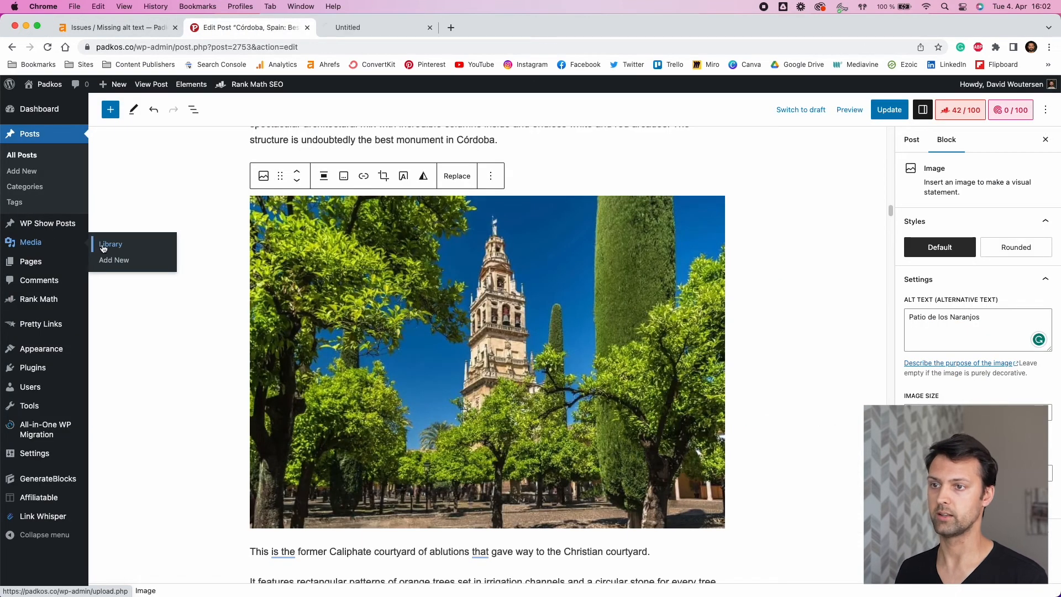
{"action": "left_click", "coordinate": [372, 32]}
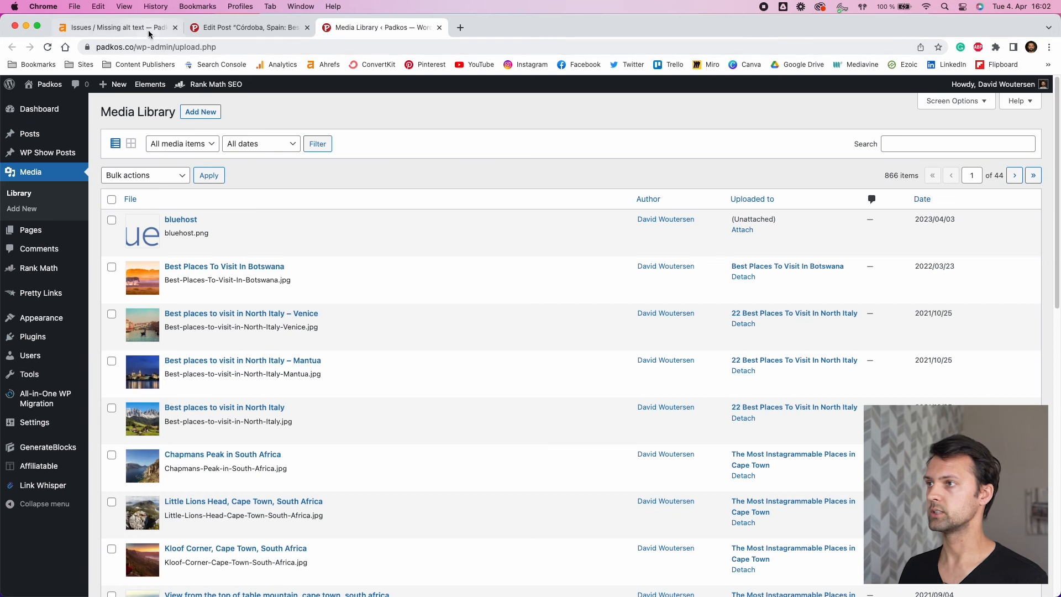
{"action": "left_click", "coordinate": [145, 28]}
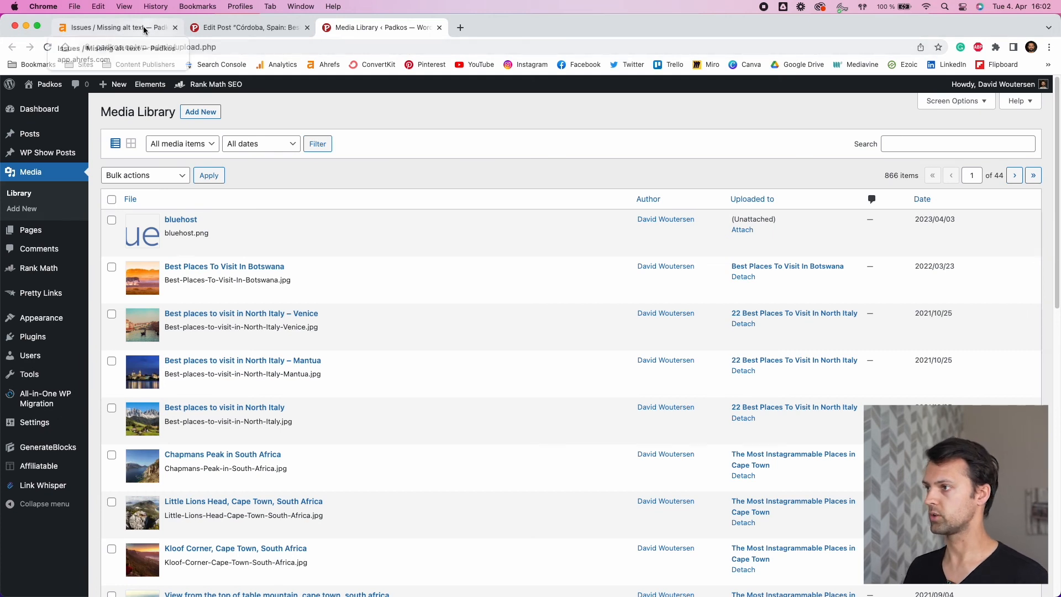
{"action": "left_click", "coordinate": [408, 28]}
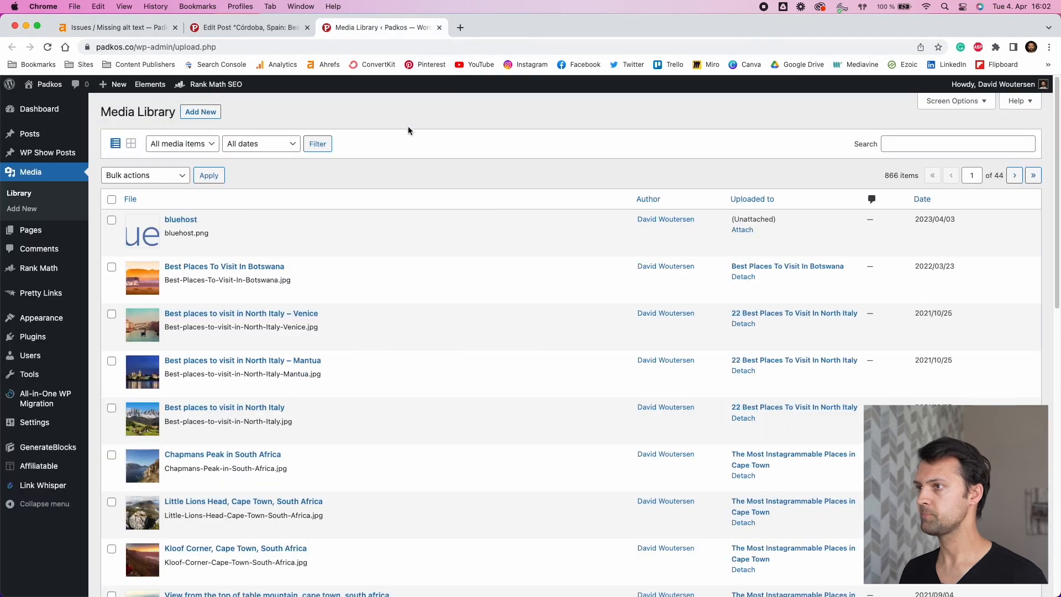
{"action": "left_click_drag", "start_coordinate": [101, 112], "coordinate": [190, 111]}
{"action": "left_click", "coordinate": [144, 102]}
{"action": "left_click", "coordinate": [894, 144]}
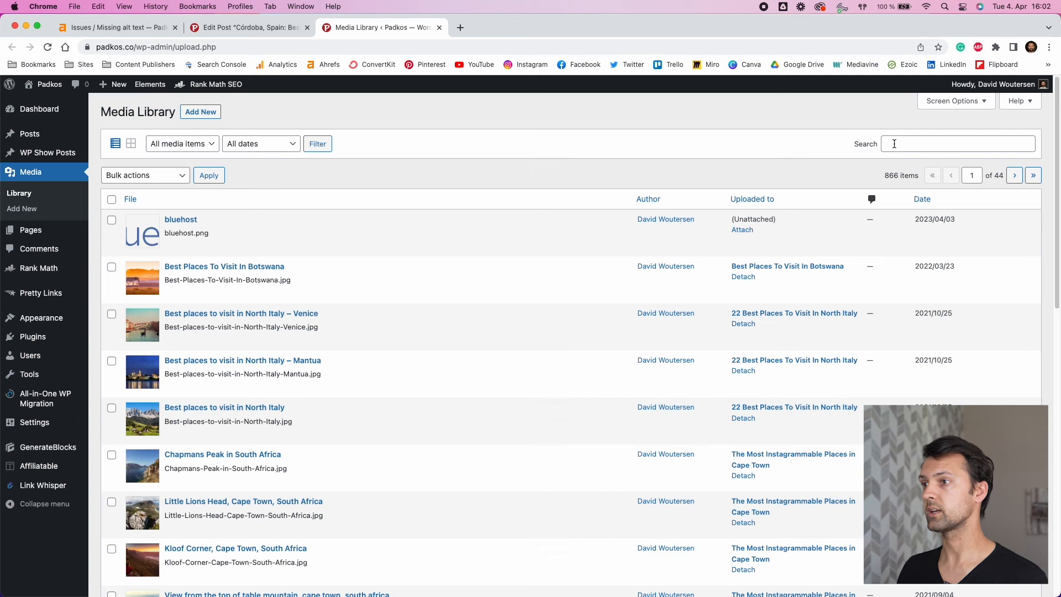
In the Ahrefs audit, copy the "2020/08/1.jpg" part of the image URL listed for the Africa Archives page.
{"action": "left_click", "coordinate": [145, 28]}
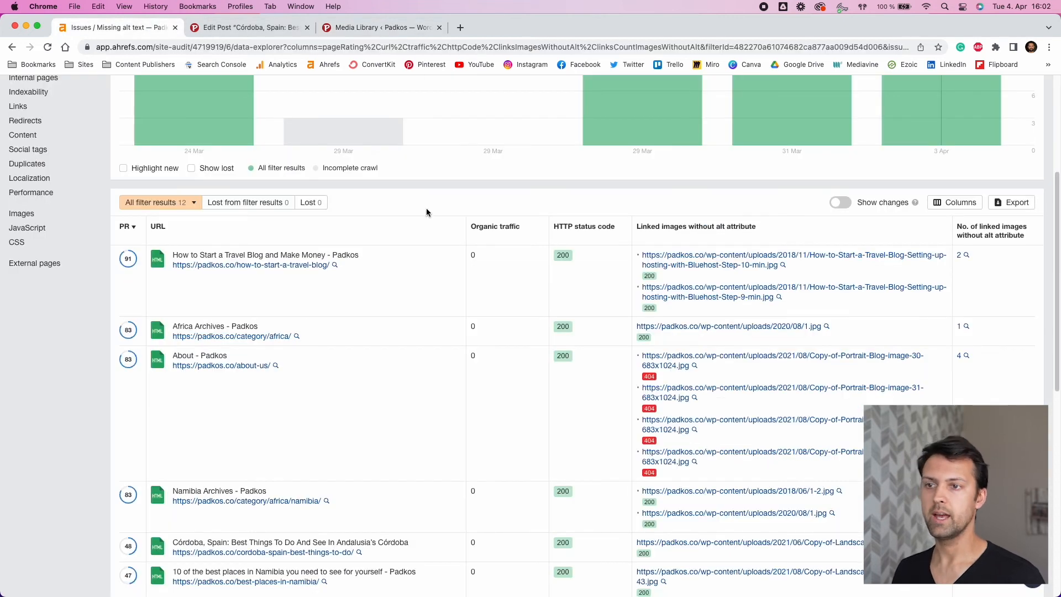
{"action": "left_click_drag", "start_coordinate": [824, 333], "coordinate": [774, 332]}
{"action": "key", "text": "super+c"}
{"action": "left_click", "coordinate": [806, 341]}
{"action": "left_click", "coordinate": [831, 337]}
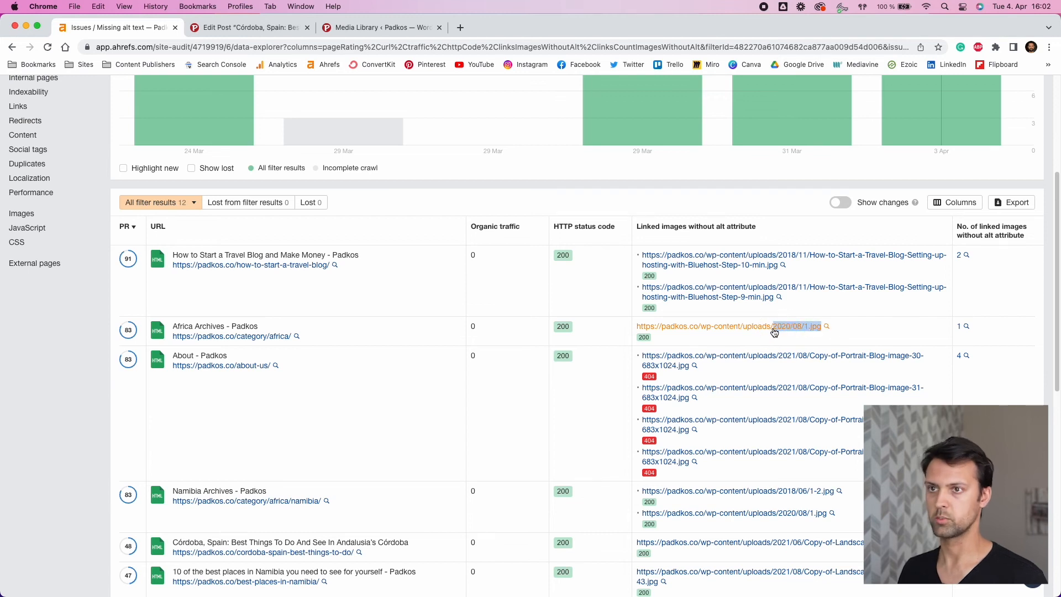
{"action": "left_click", "coordinate": [773, 331]}
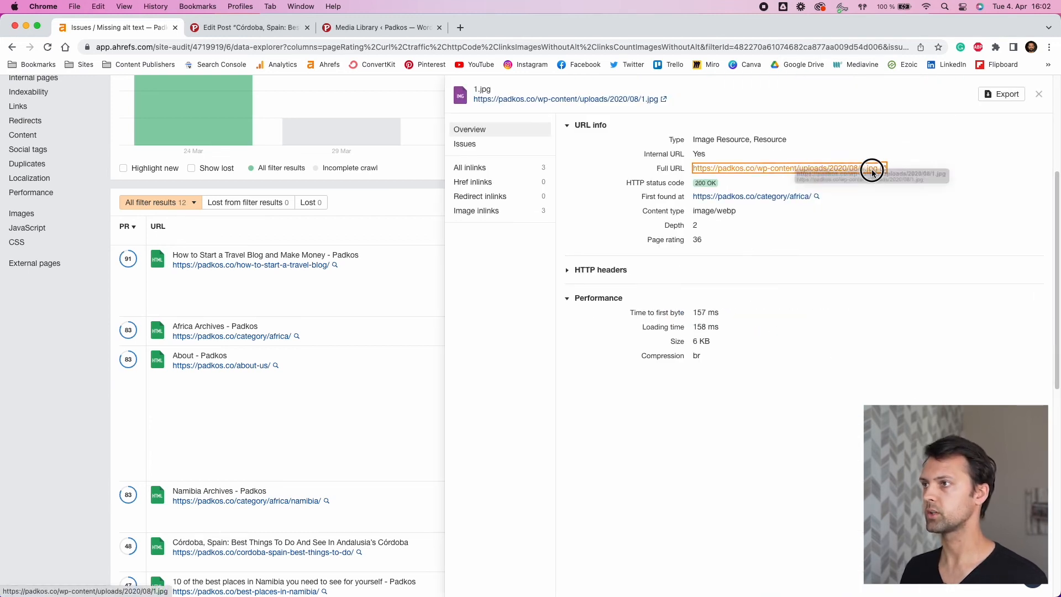
{"action": "left_click", "coordinate": [1039, 94]}
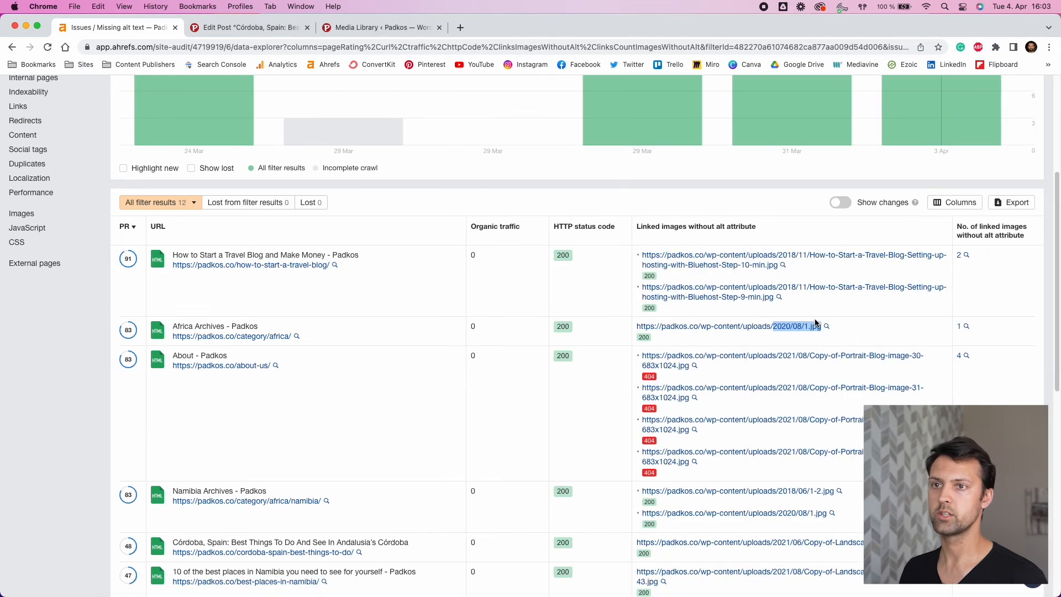
Search the WordPress media library for "2020/08/1.jpg".
{"action": "left_click", "coordinate": [393, 32]}
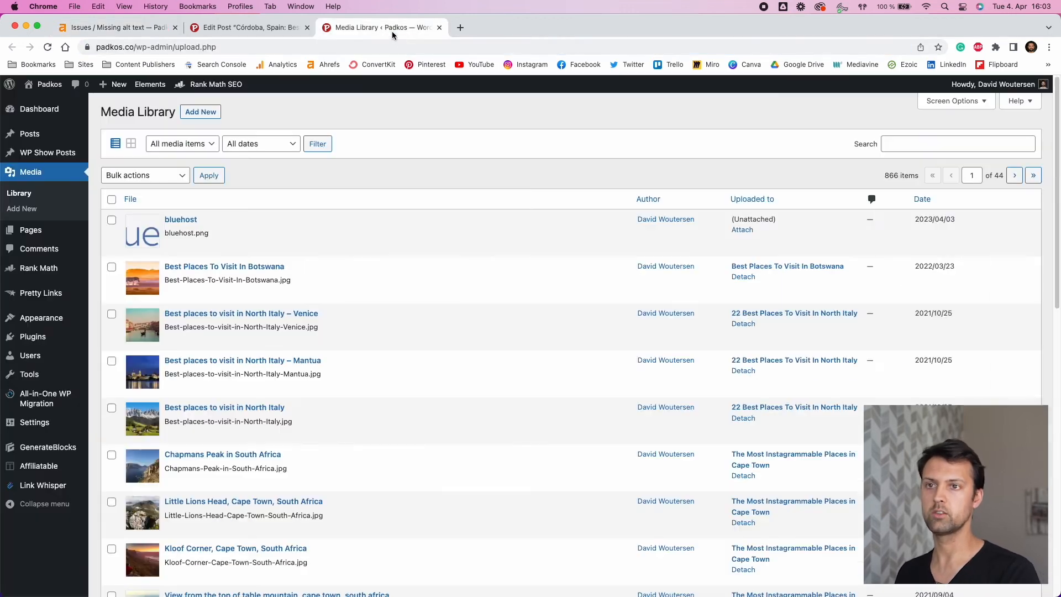
{"action": "left_click", "coordinate": [918, 142]}
{"action": "key", "text": "super+v"}
{"action": "key", "text": "Return"}
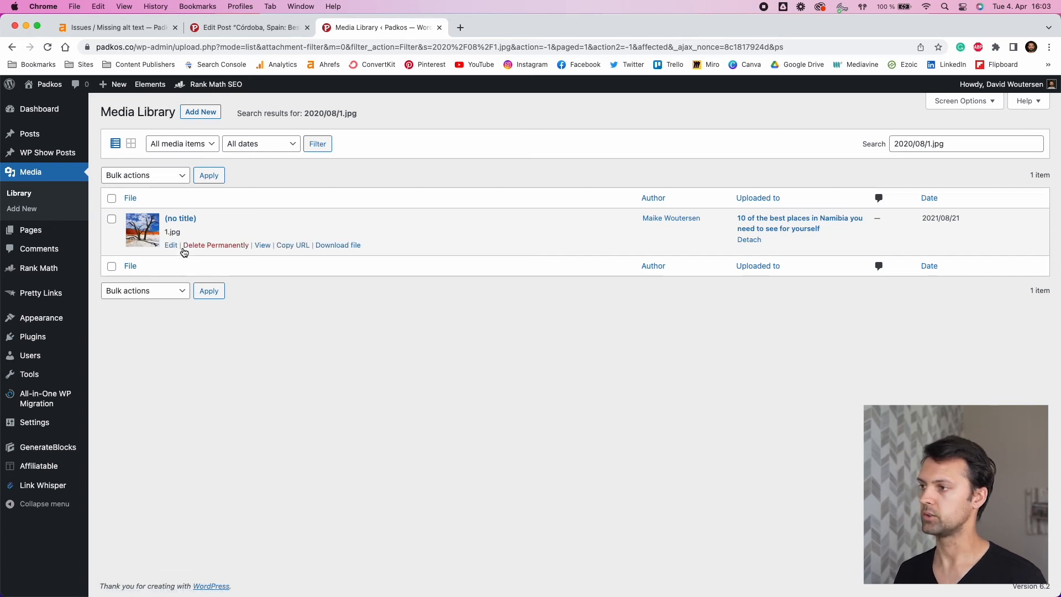
Open 1.jpg for editing and set its alternative text to "Deadvlei in Sossusvlei, Namibia".
{"action": "left_click", "coordinate": [172, 245]}
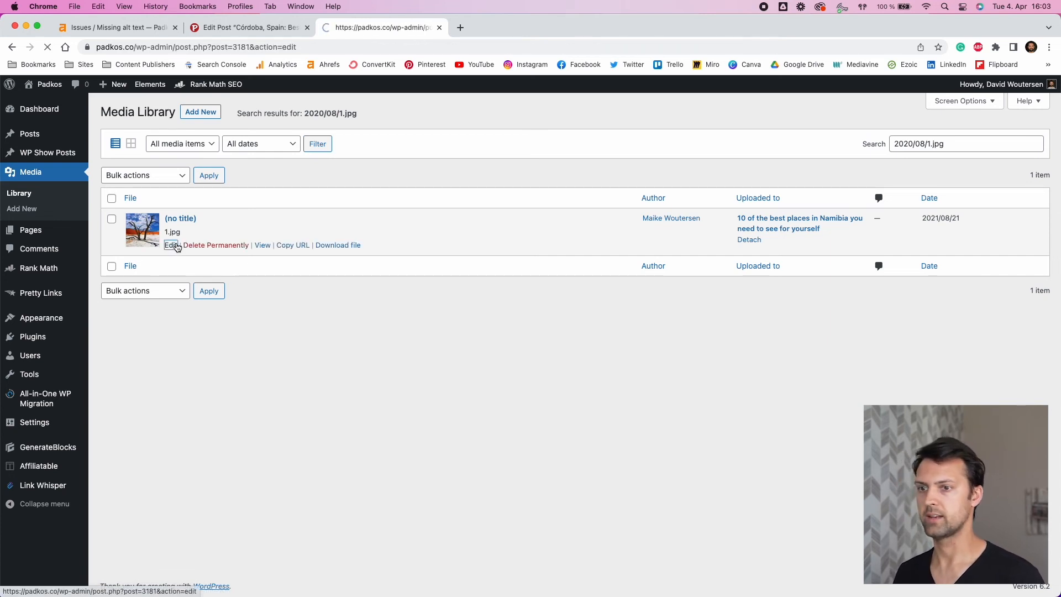
{"action": "scroll", "coordinate": [310, 223], "scroll_direction": "down", "scroll_amount": 6}
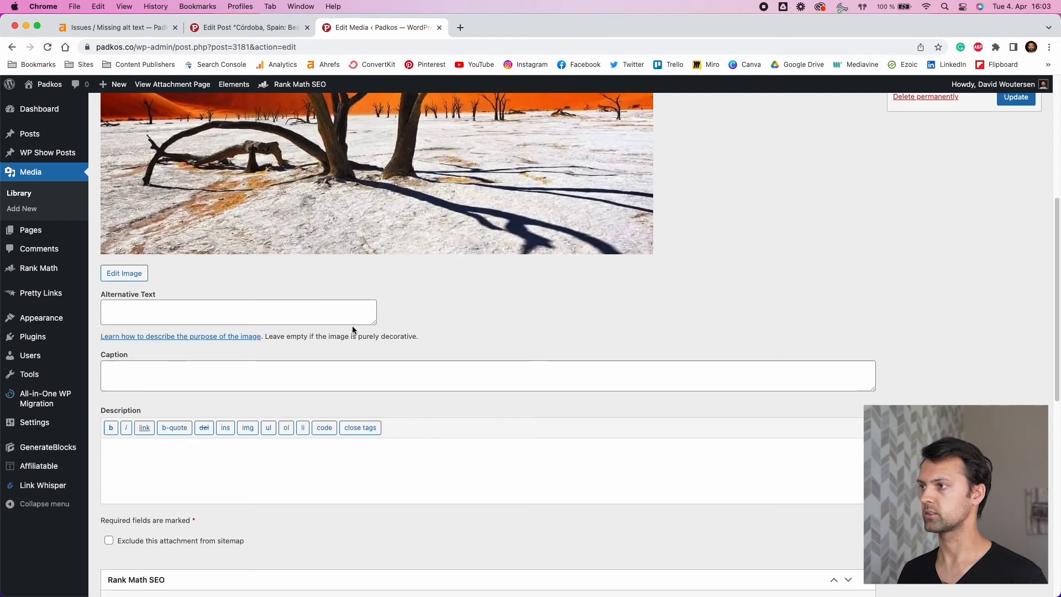
{"action": "left_click", "coordinate": [215, 271]}
{"action": "type", "text": "Deadvlei in Sossusvlei, Namibia"}
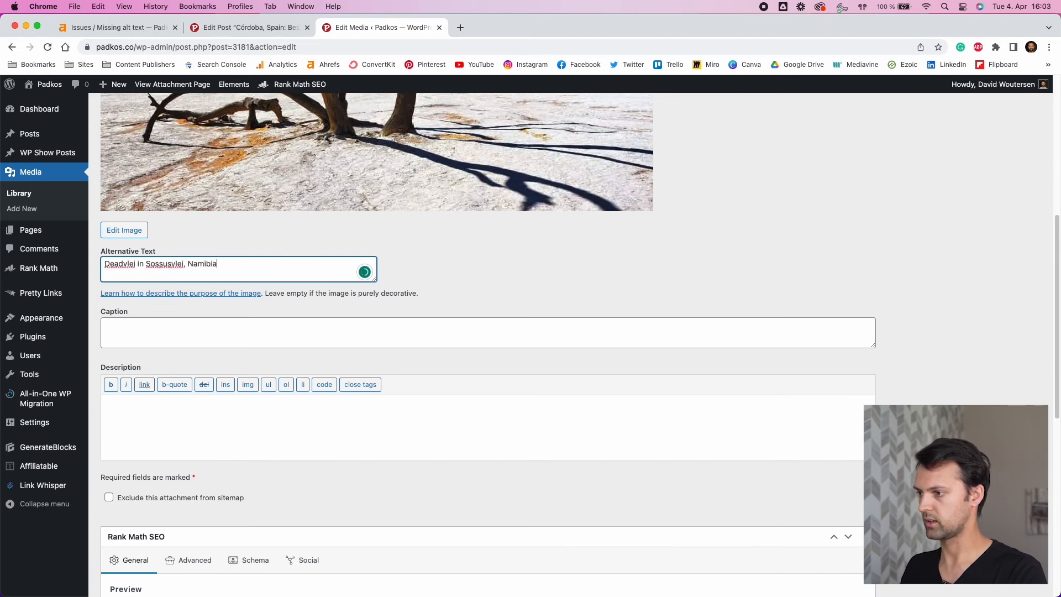
Copy the image's alternative text into its title so the title reads "Deadvlei in Sossusvlei, Namibia".
{"action": "scroll", "coordinate": [565, 370], "scroll_direction": "up", "scroll_amount": 5}
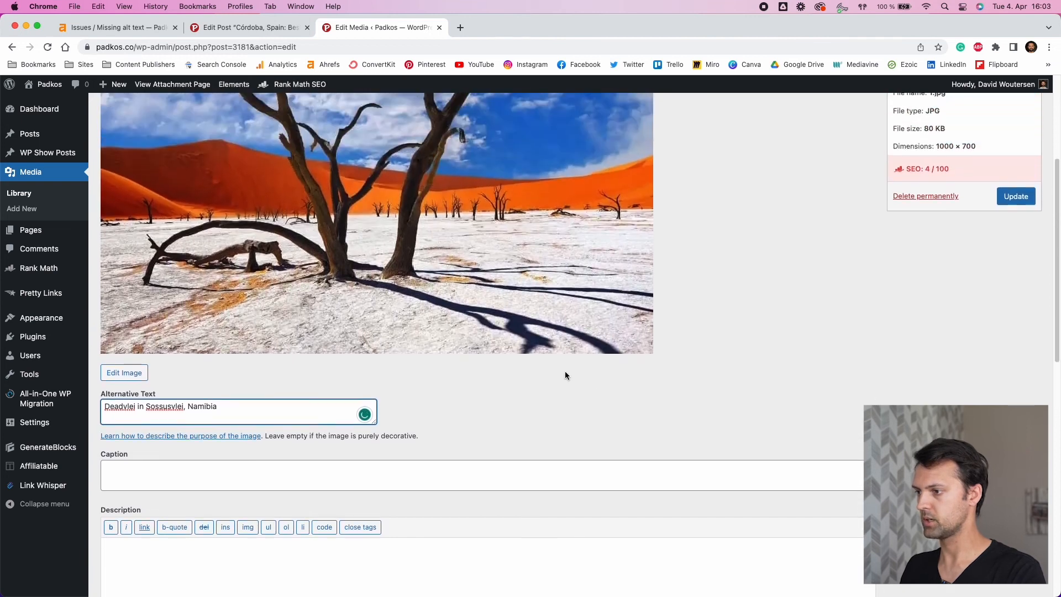
{"action": "key", "text": "super+a"}
{"action": "key", "text": "super+c"}
{"action": "left_click", "coordinate": [388, 420]}
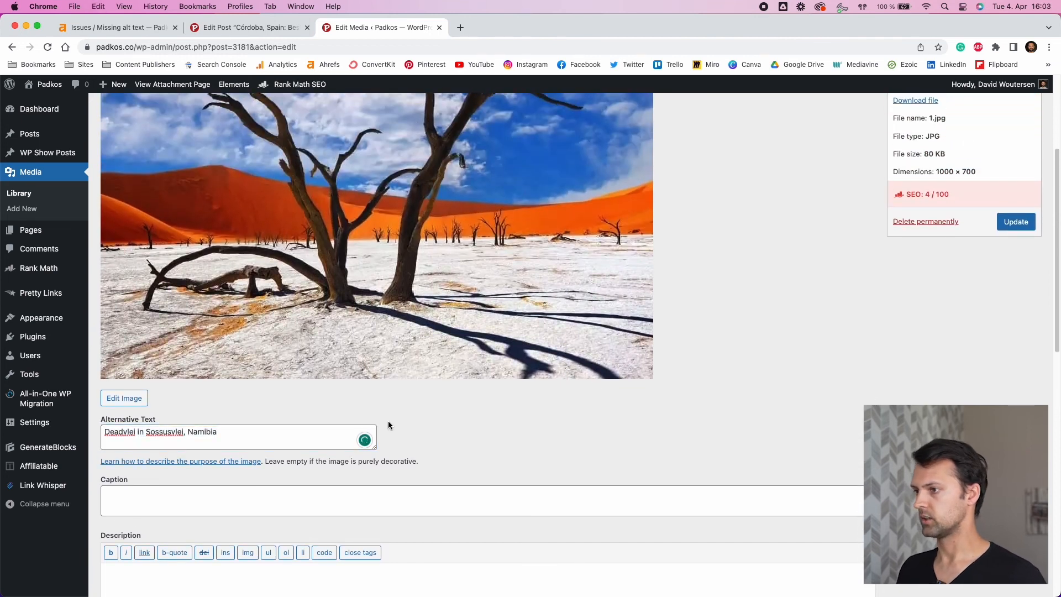
{"action": "scroll", "coordinate": [389, 418], "scroll_direction": "up", "scroll_amount": 3}
{"action": "scroll", "coordinate": [396, 449], "scroll_direction": "up", "scroll_amount": 1}
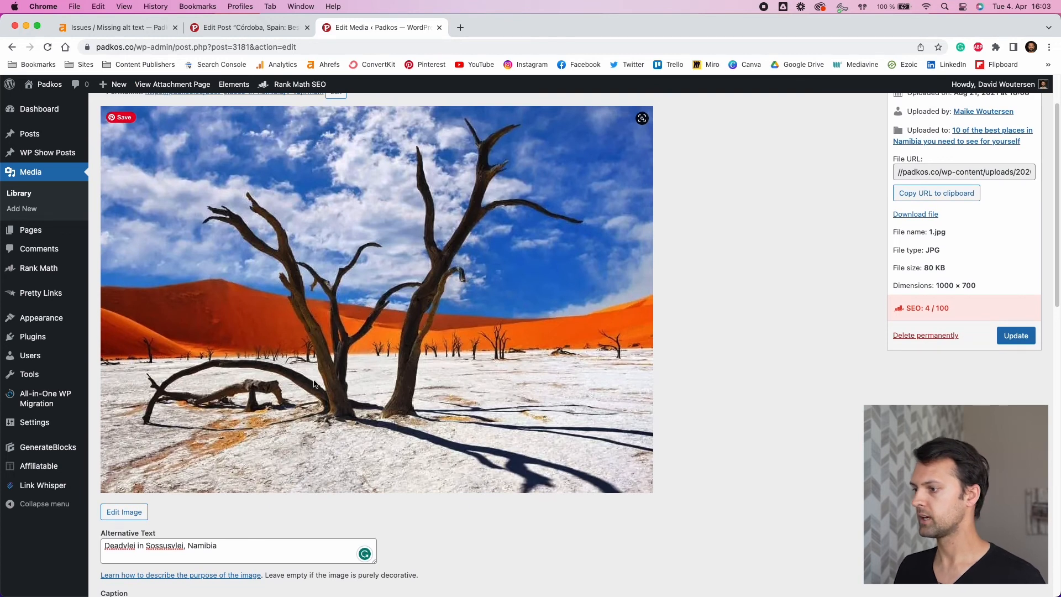
{"action": "scroll", "coordinate": [605, 408], "scroll_direction": "up", "scroll_amount": 1}
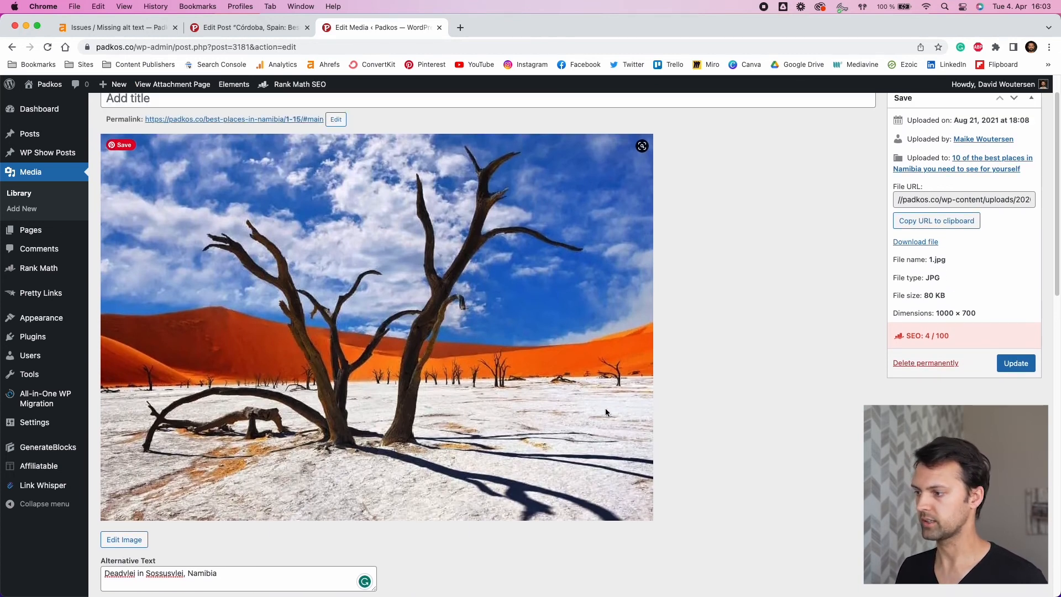
{"action": "scroll", "coordinate": [278, 244], "scroll_direction": "up", "scroll_amount": 1}
{"action": "scroll", "coordinate": [246, 206], "scroll_direction": "up", "scroll_amount": 2}
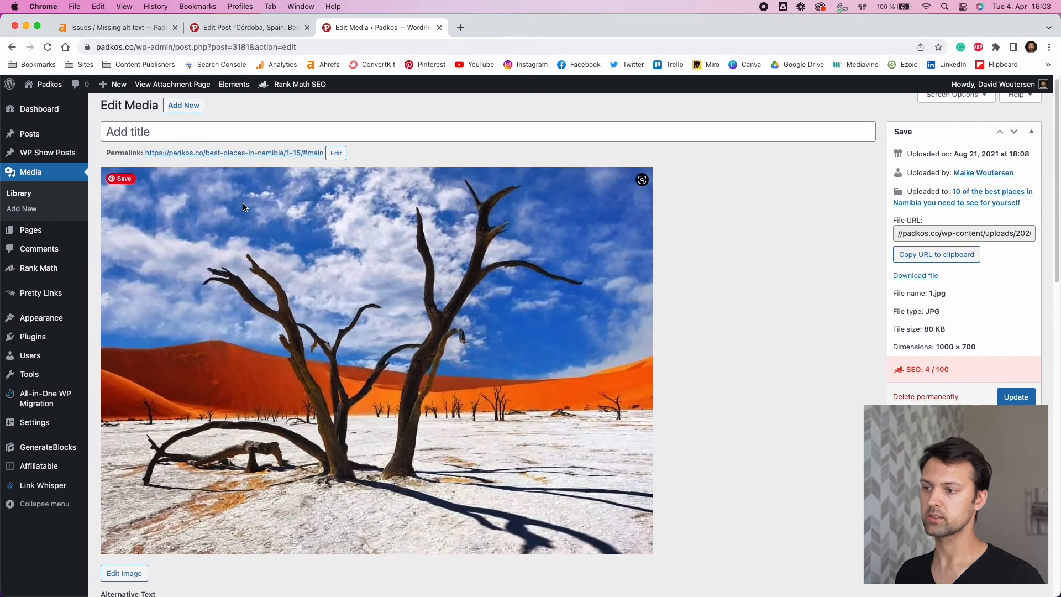
{"action": "left_click", "coordinate": [121, 138]}
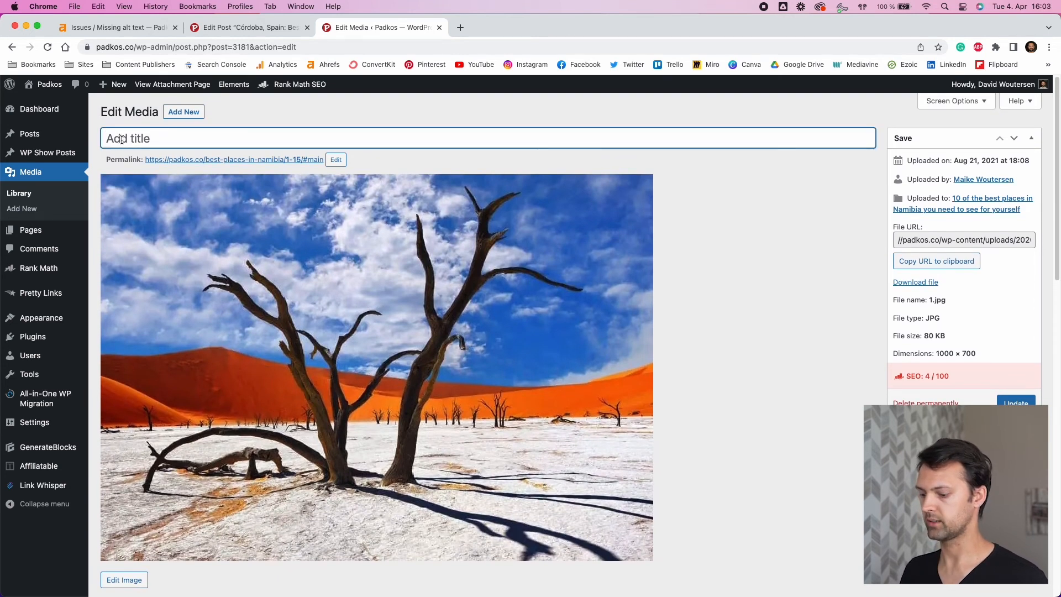
{"action": "key", "text": "super+v"}
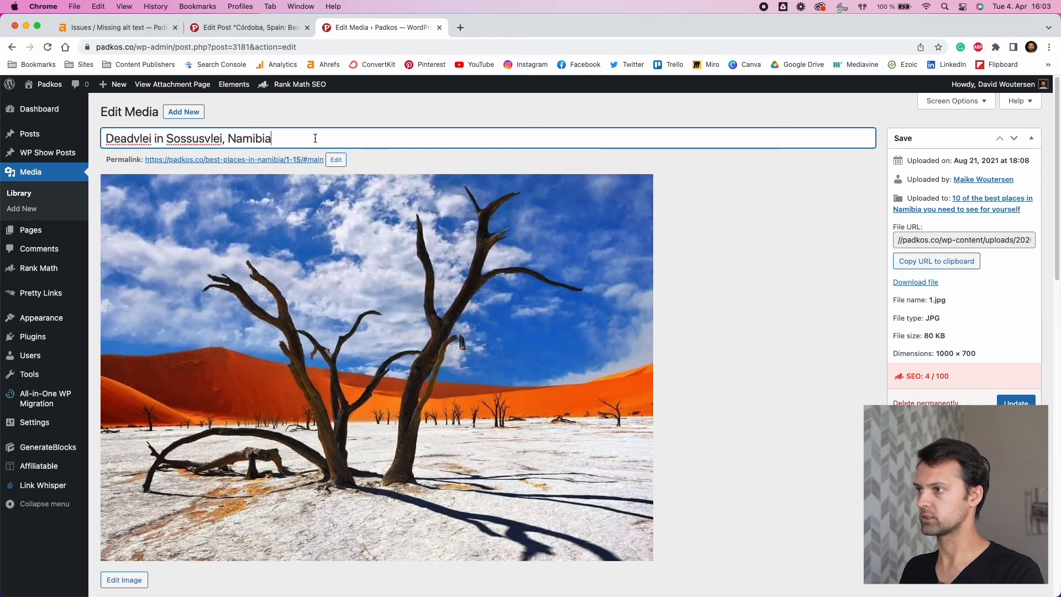
{"action": "left_click", "coordinate": [434, 158]}
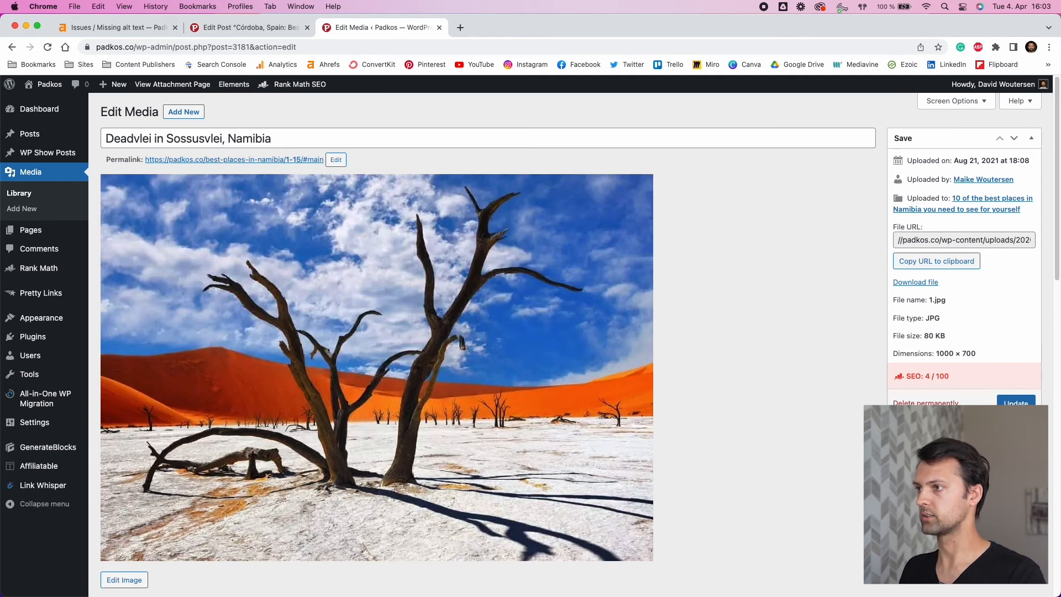
Save the changes to the 1.jpg media file and check its stored alternative text.
{"action": "left_click", "coordinate": [1016, 402]}
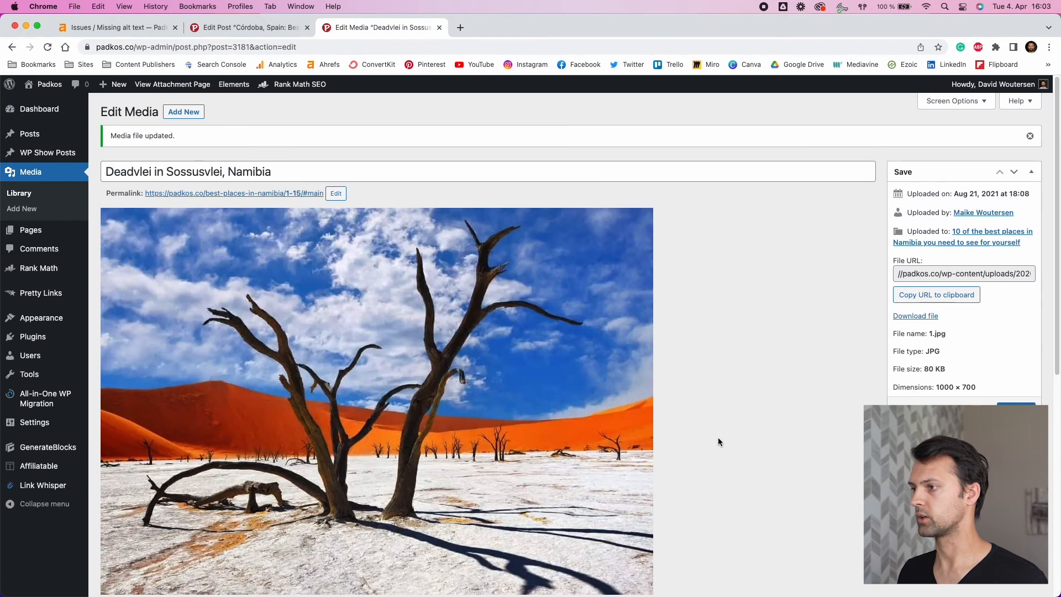
{"action": "scroll", "coordinate": [718, 436], "scroll_direction": "down", "scroll_amount": 8}
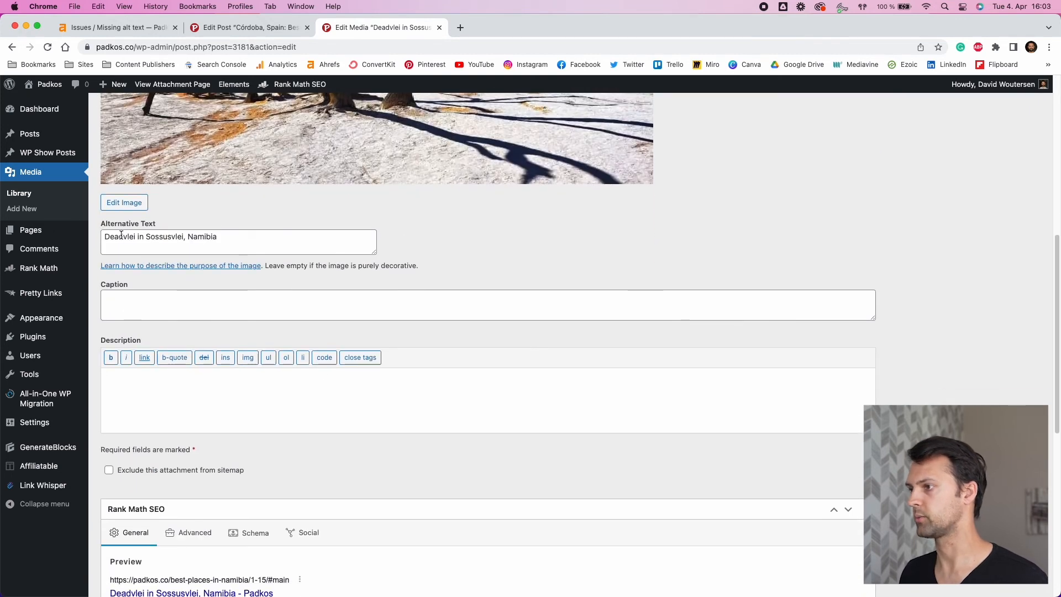
{"action": "scroll", "coordinate": [244, 243], "scroll_direction": "up", "scroll_amount": 5}
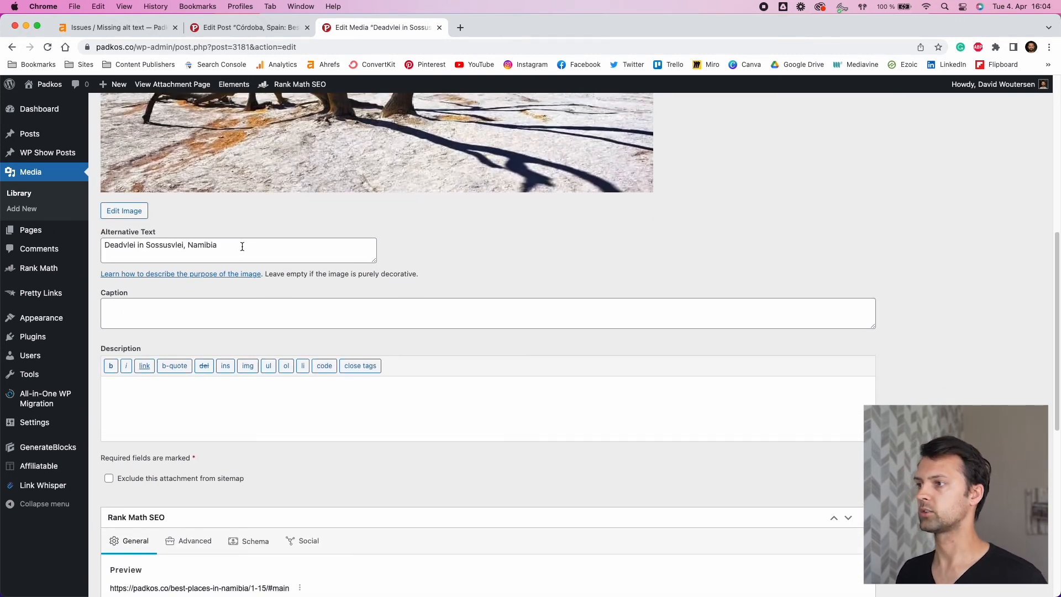
{"action": "scroll", "coordinate": [257, 243], "scroll_direction": "up", "scroll_amount": 4}
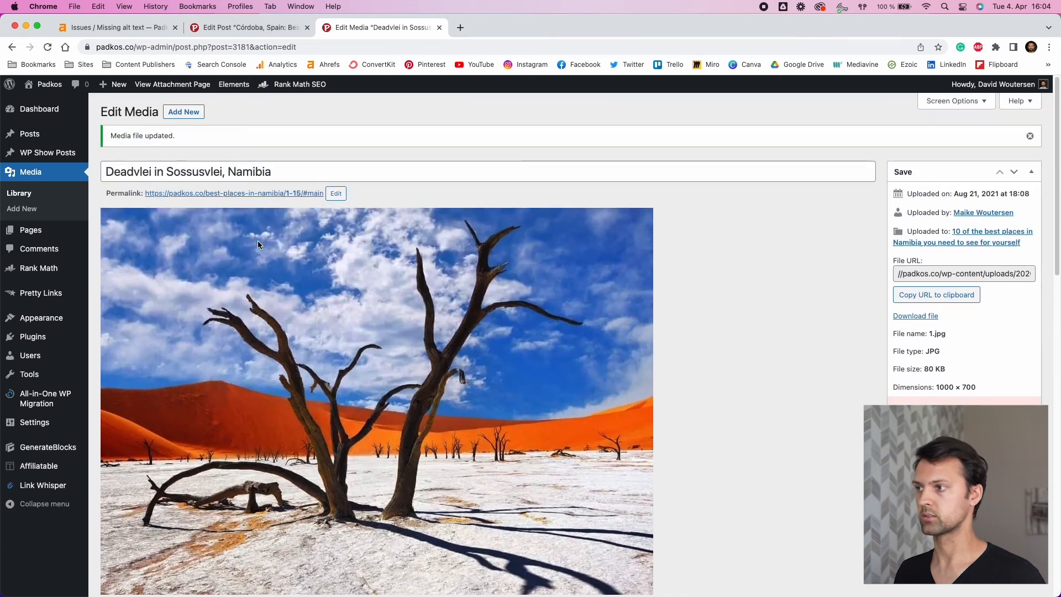
In the Ahrefs missing alt text report, open the URL details of "10 of the best places in Namibia" and bring up that post in the WordPress editor.
{"action": "left_click", "coordinate": [110, 27]}
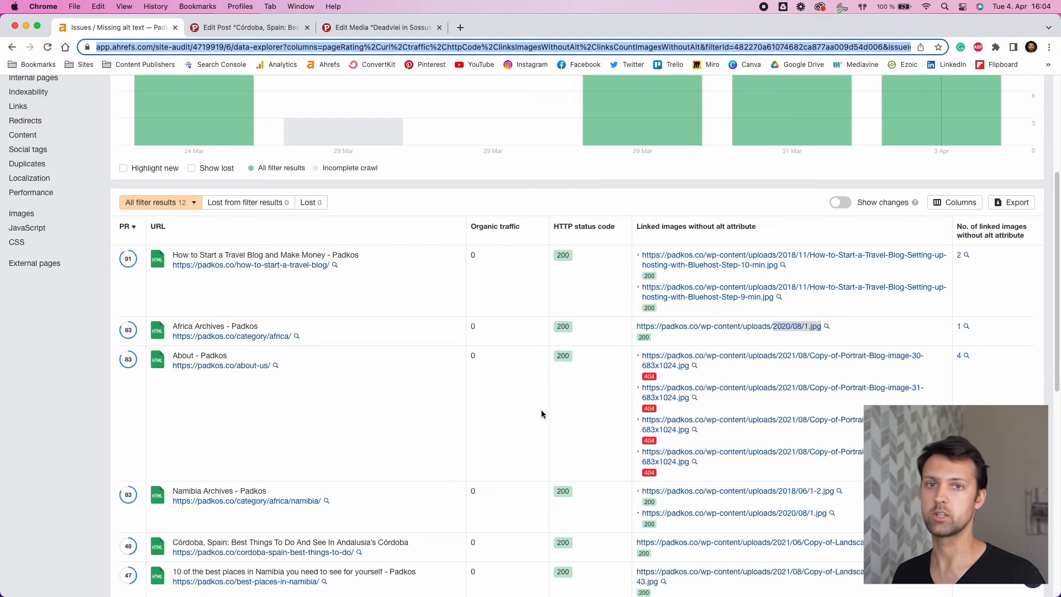
{"action": "left_click", "coordinate": [444, 433]}
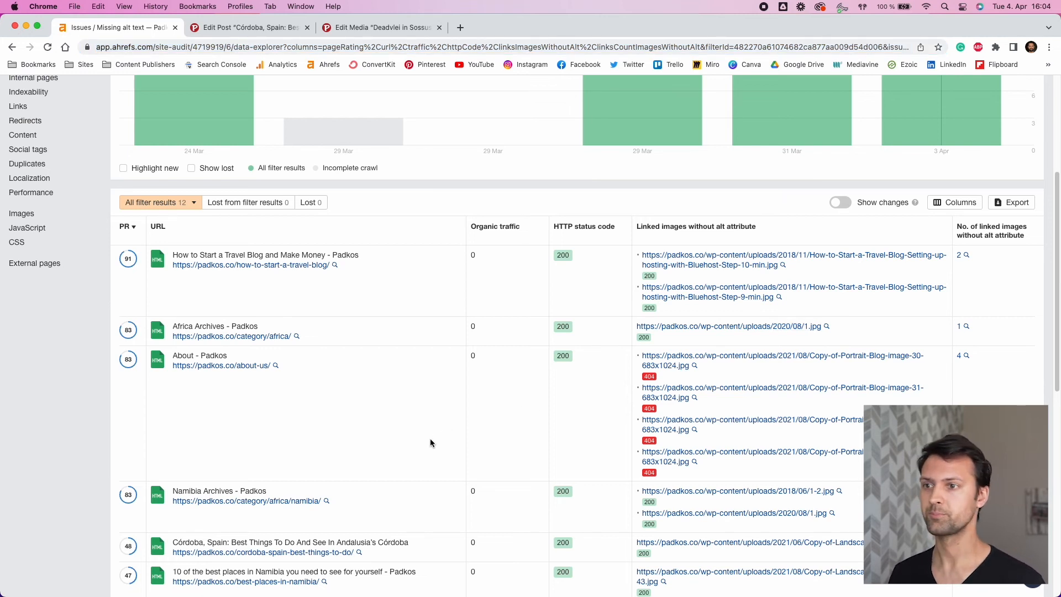
{"action": "scroll", "coordinate": [364, 422], "scroll_direction": "down", "scroll_amount": 2}
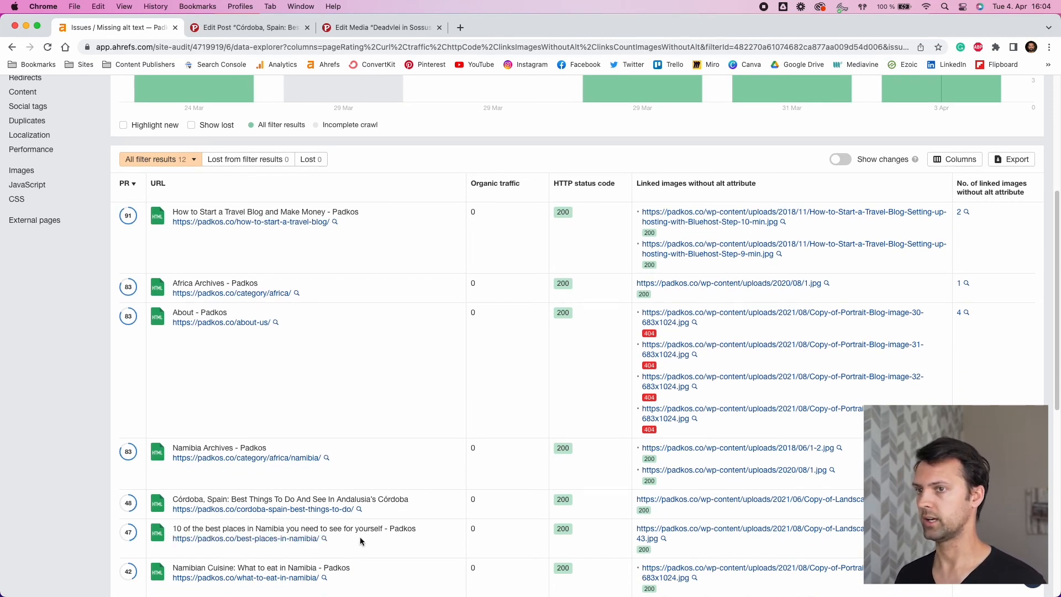
{"action": "scroll", "coordinate": [353, 546], "scroll_direction": "down", "scroll_amount": 2}
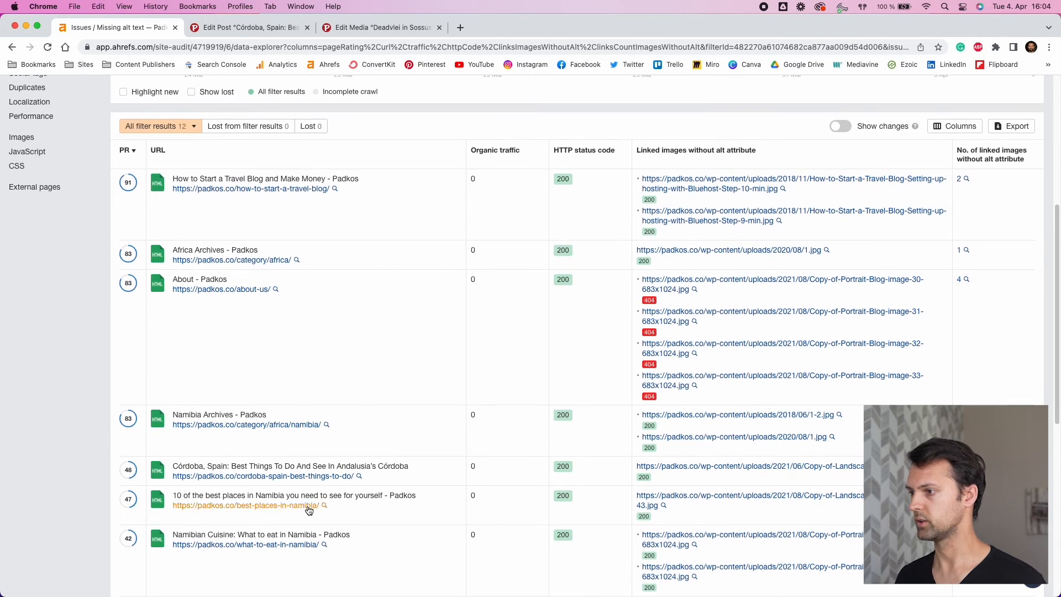
{"action": "left_click", "coordinate": [307, 506]}
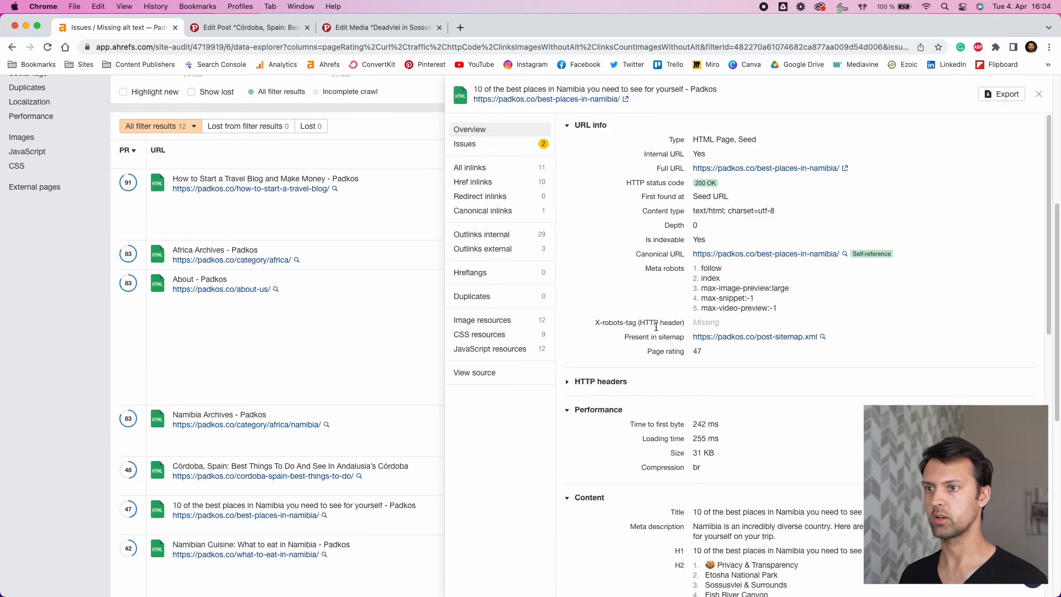
{"action": "left_click", "coordinate": [787, 168]}
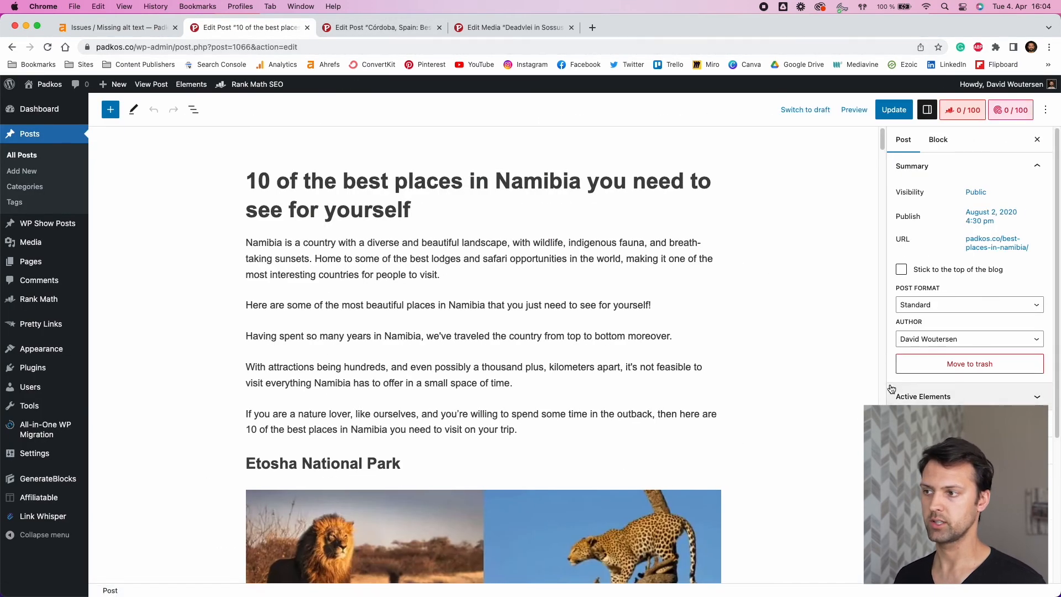
Check the alt text of the Namibia post's featured image in the media library, and close the library without changing it.
{"action": "scroll", "coordinate": [906, 381], "scroll_direction": "down", "scroll_amount": 3}
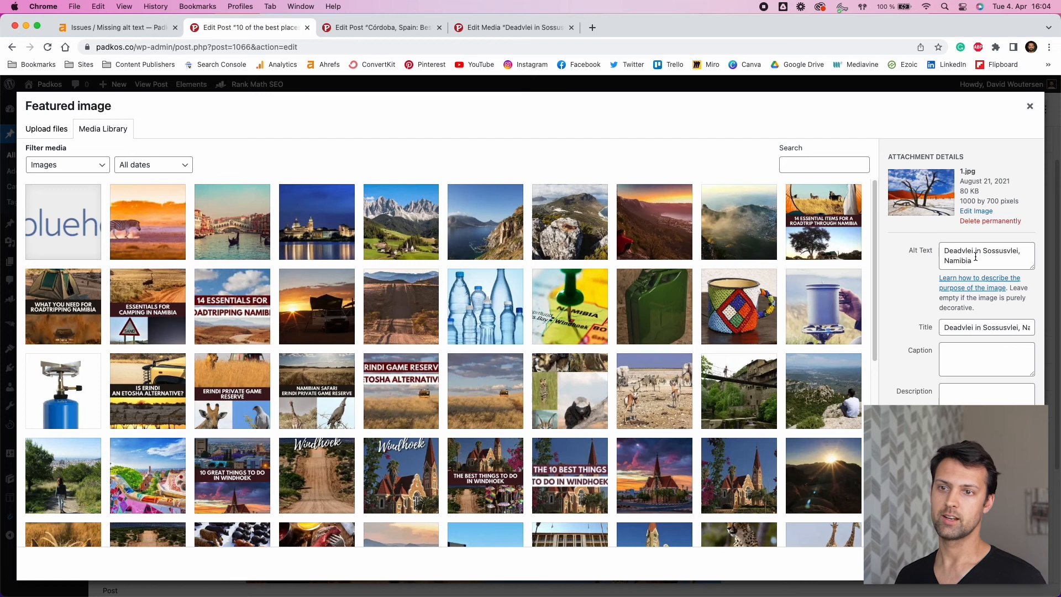
{"action": "left_click_drag", "start_coordinate": [976, 257], "coordinate": [940, 246]}
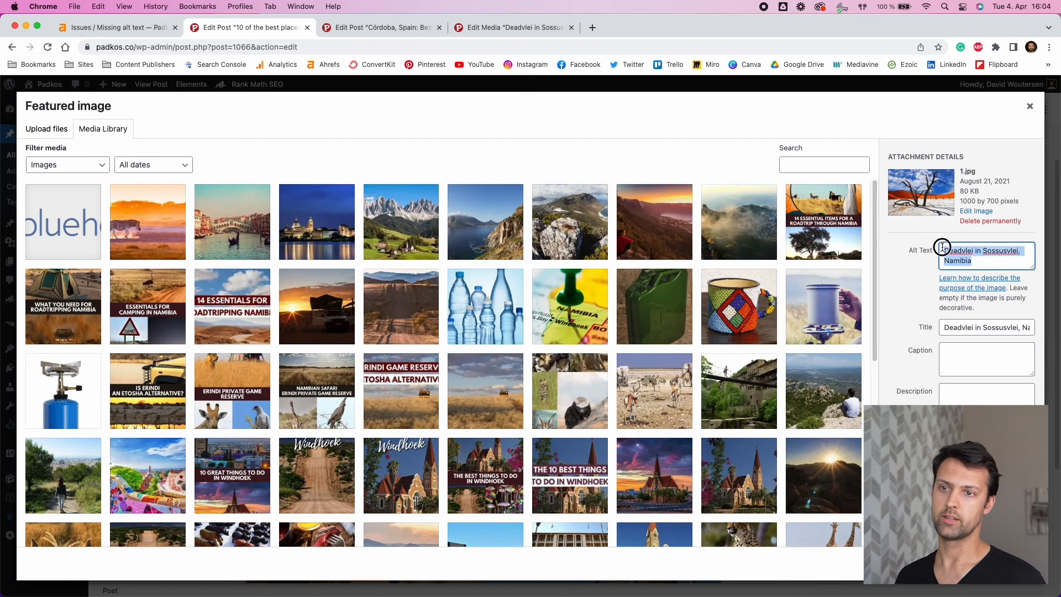
{"action": "left_click", "coordinate": [960, 265]}
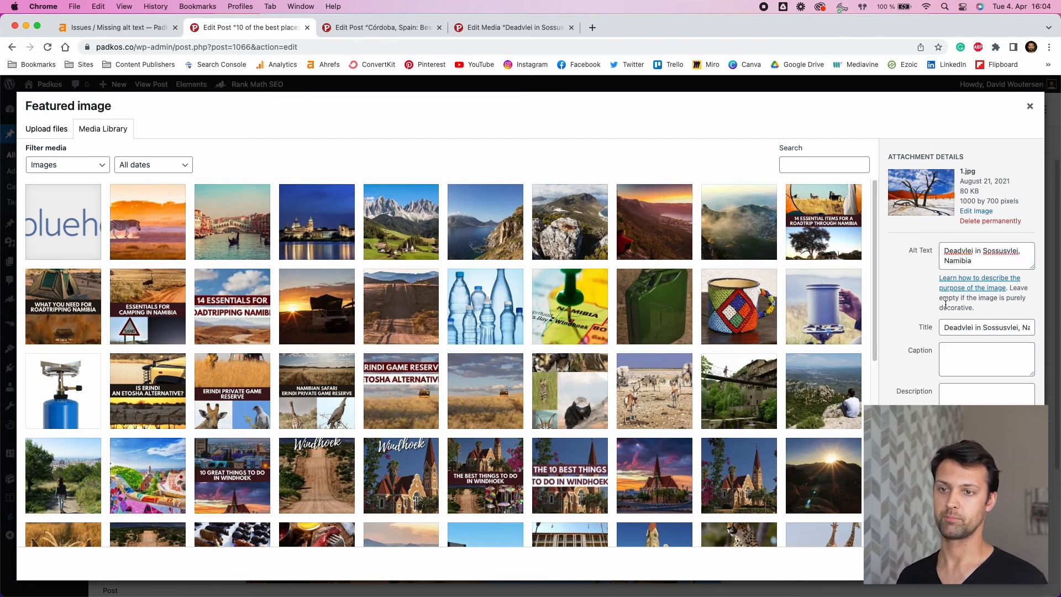
{"action": "left_click", "coordinate": [1031, 108]}
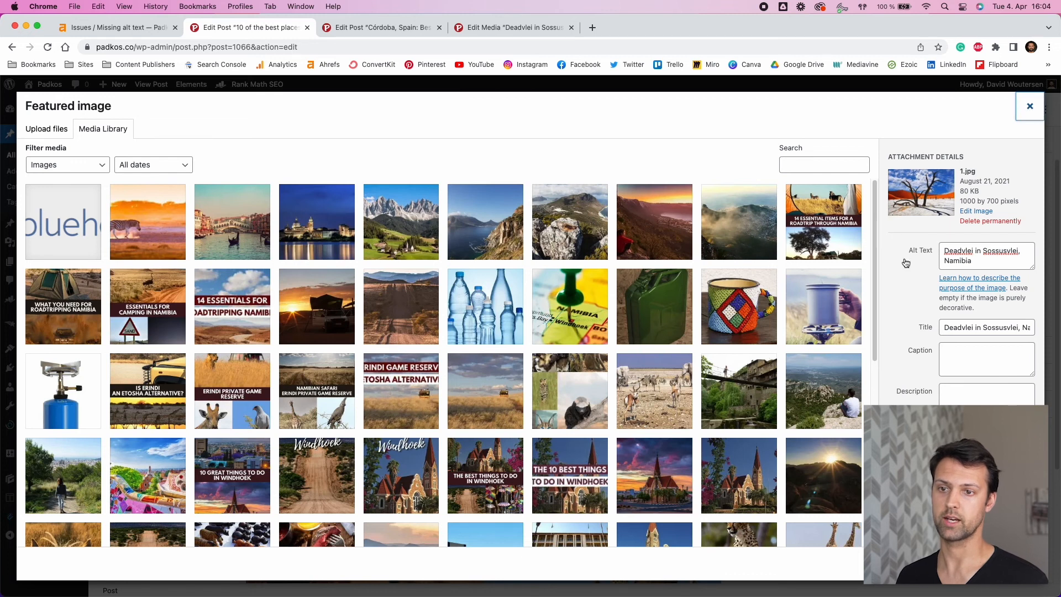
{"action": "left_click", "coordinate": [1028, 110]}
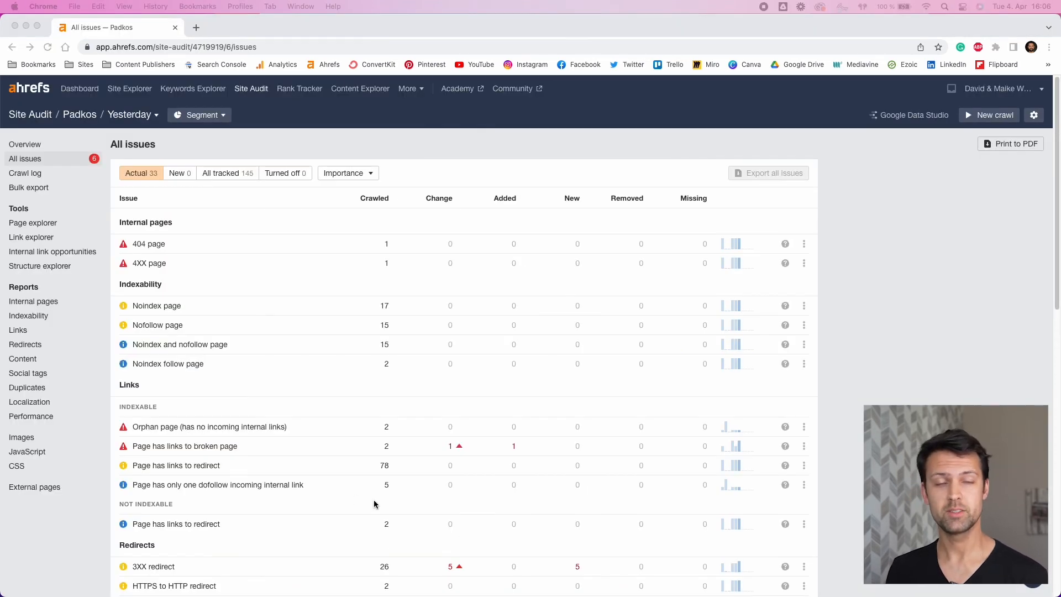
View the browser's connection security information for app.ahrefs.com from the audit's issues overview, and dismiss it.
{"action": "left_click", "coordinate": [455, 157]}
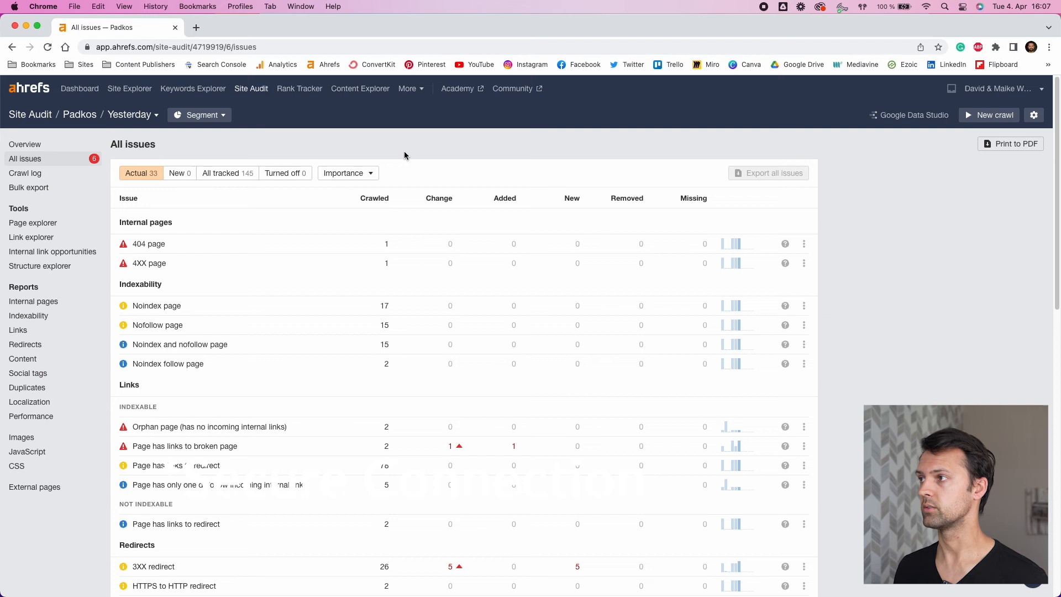
{"action": "left_click", "coordinate": [87, 47]}
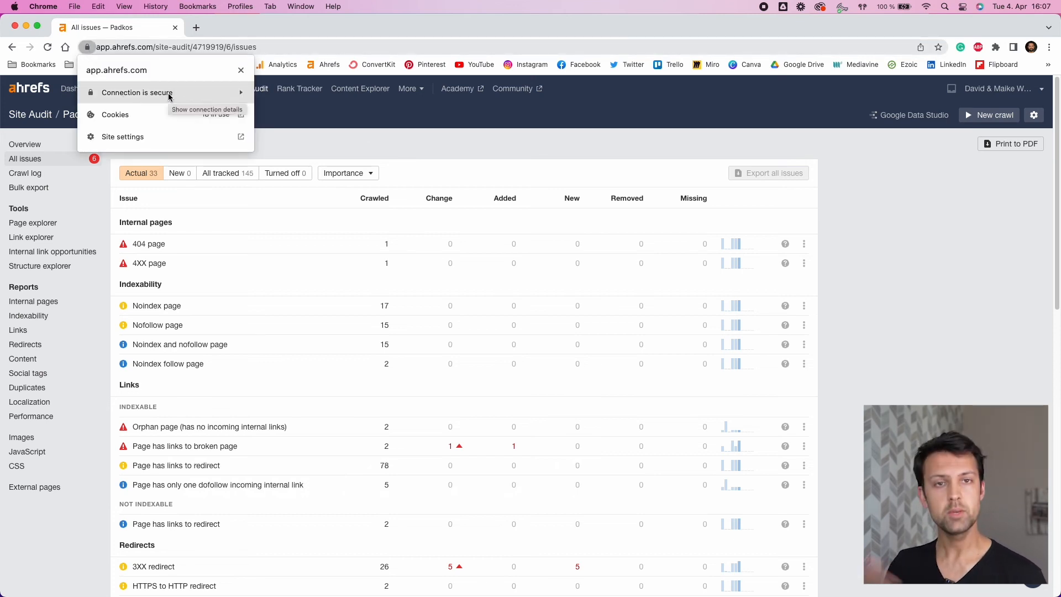
{"action": "left_click", "coordinate": [349, 144]}
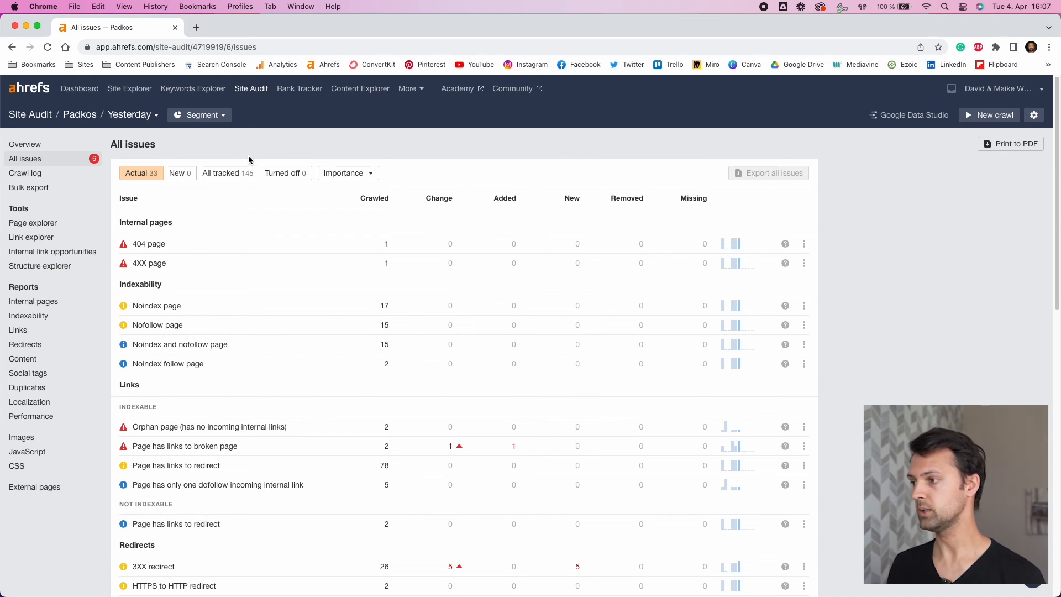
List all tracked issues in the audit and read the explanation and fix for HTTPS/HTTP mixed content.
{"action": "left_click", "coordinate": [221, 178]}
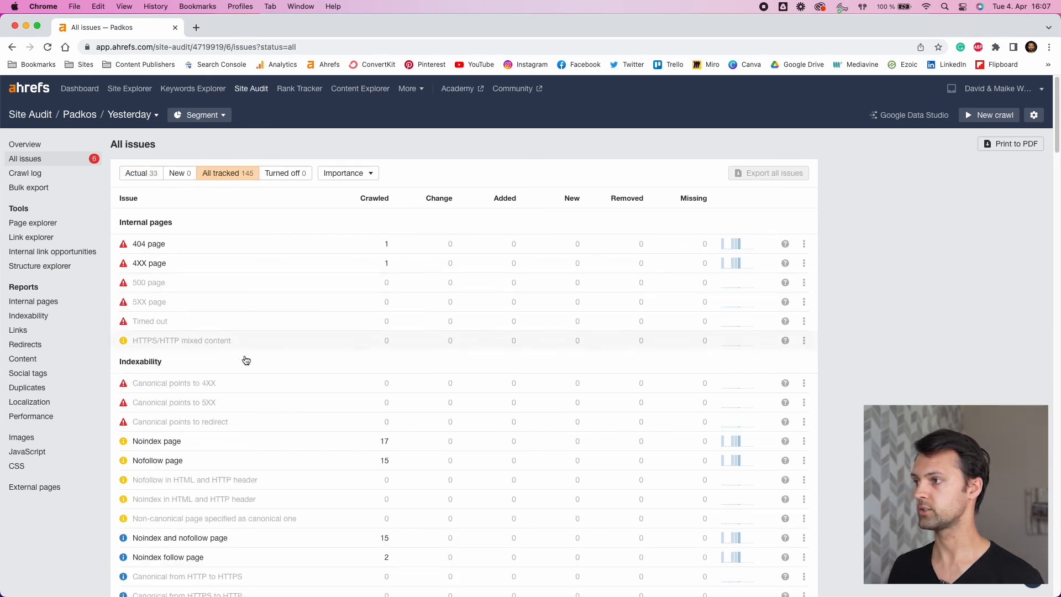
{"action": "scroll", "coordinate": [224, 347], "scroll_direction": "down", "scroll_amount": 1}
{"action": "scroll", "coordinate": [223, 347], "scroll_direction": "up", "scroll_amount": 1}
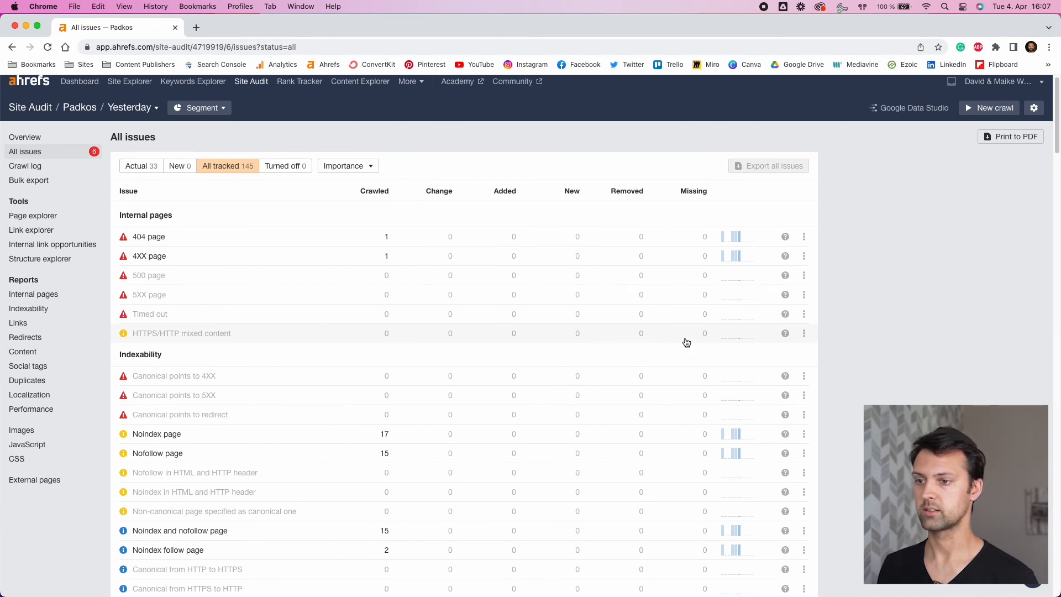
{"action": "left_click", "coordinate": [785, 334]}
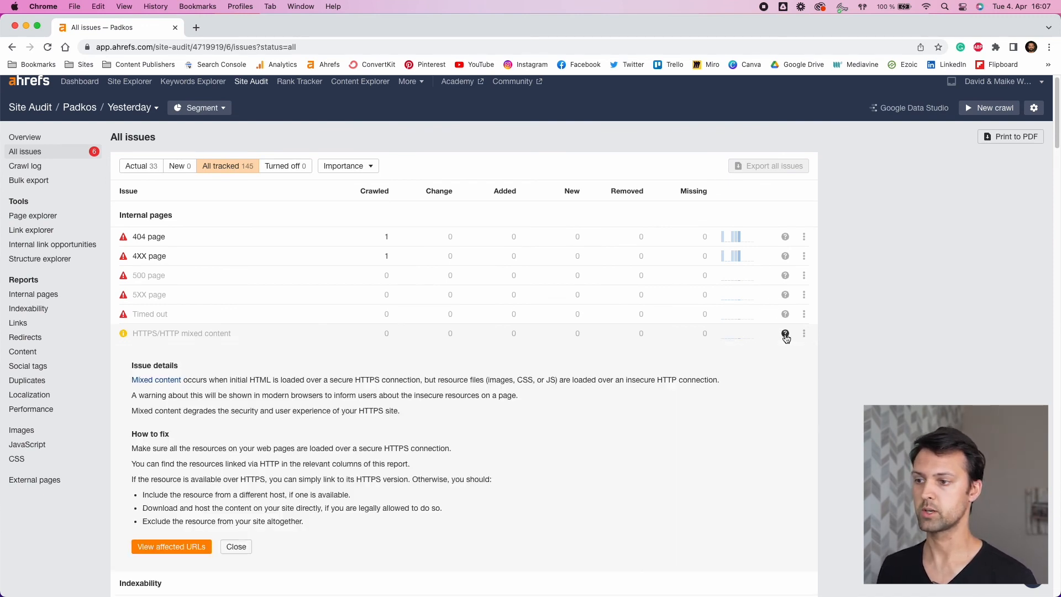
{"action": "scroll", "coordinate": [302, 420], "scroll_direction": "down", "scroll_amount": 2}
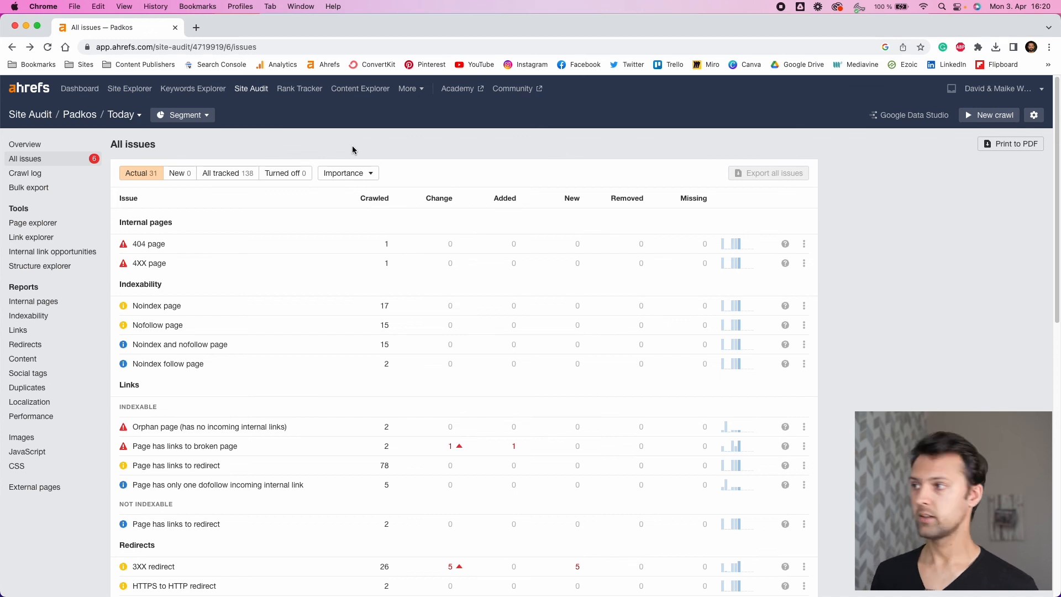
Read the details of the Slow page issue under Performance and view its affected URLs.
{"action": "scroll", "coordinate": [251, 348], "scroll_direction": "down", "scroll_amount": 15}
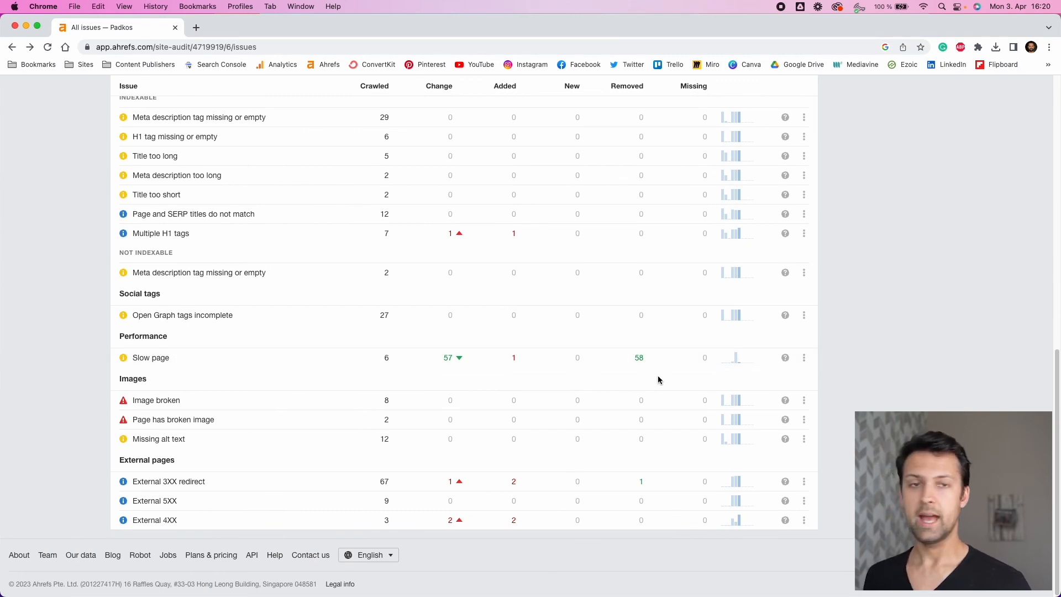
{"action": "left_click", "coordinate": [785, 358]}
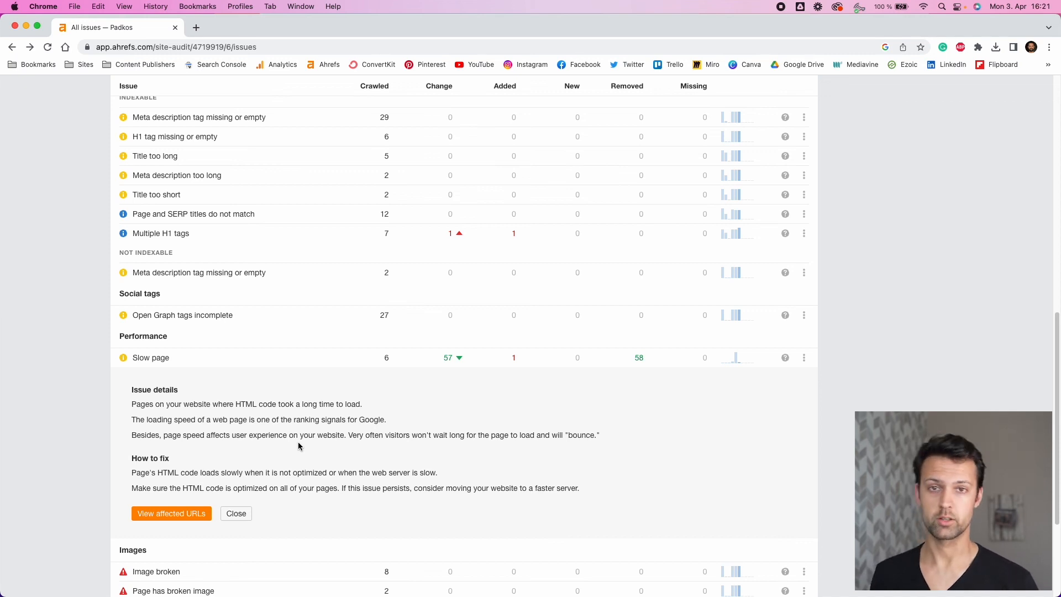
{"action": "left_click", "coordinate": [193, 514]}
{"action": "scroll", "coordinate": [272, 360], "scroll_direction": "down", "scroll_amount": 3}
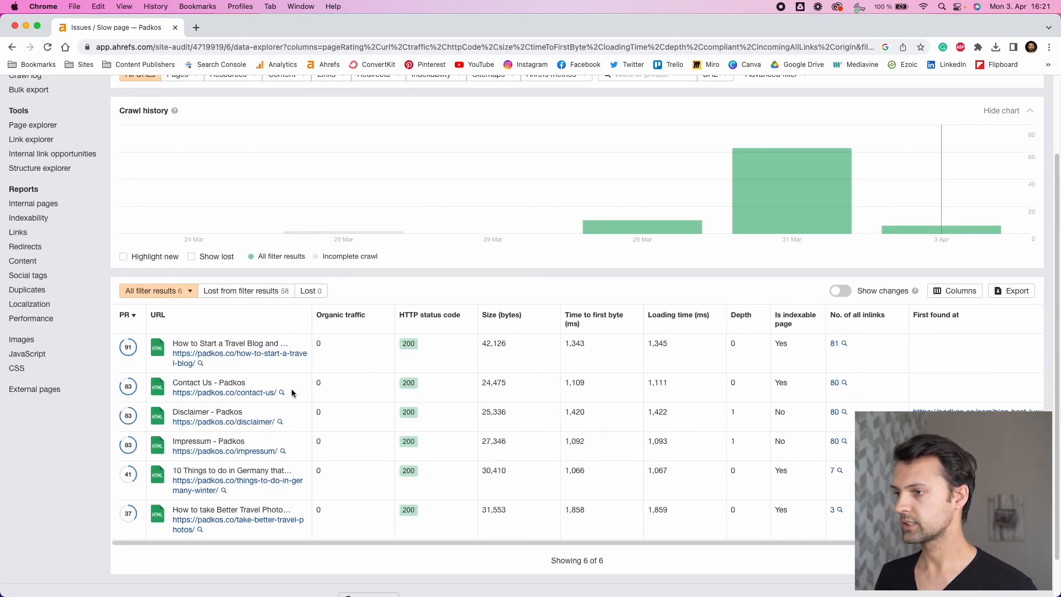
Examine the size and time to first byte of the "How to Start a Travel Blog" page and open its URL details.
{"action": "left_click_drag", "start_coordinate": [482, 344], "coordinate": [595, 346]}
{"action": "left_click", "coordinate": [525, 344]}
{"action": "left_click", "coordinate": [594, 346]}
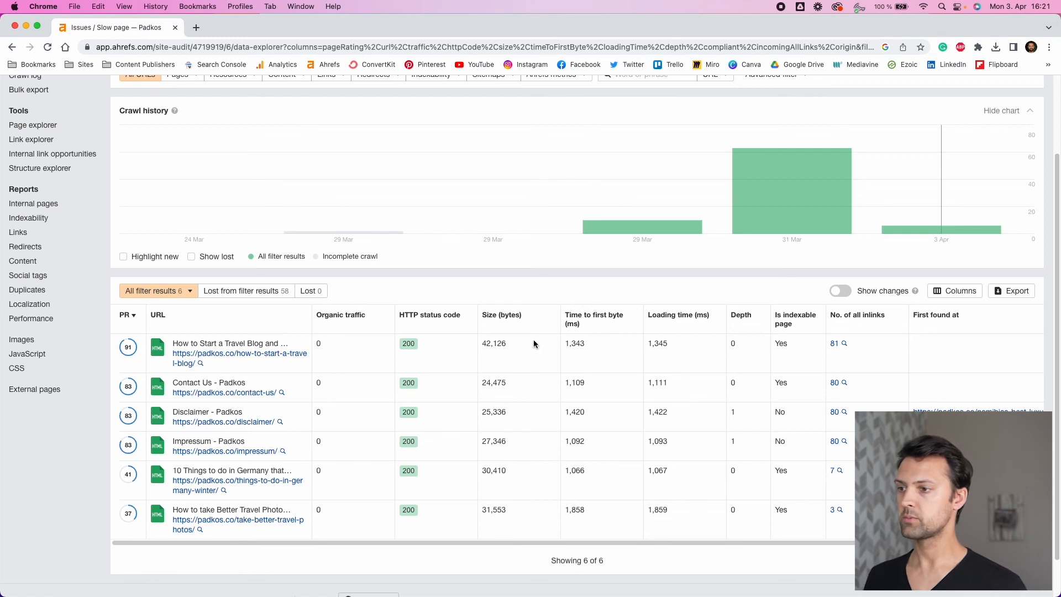
{"action": "left_click", "coordinate": [282, 359]}
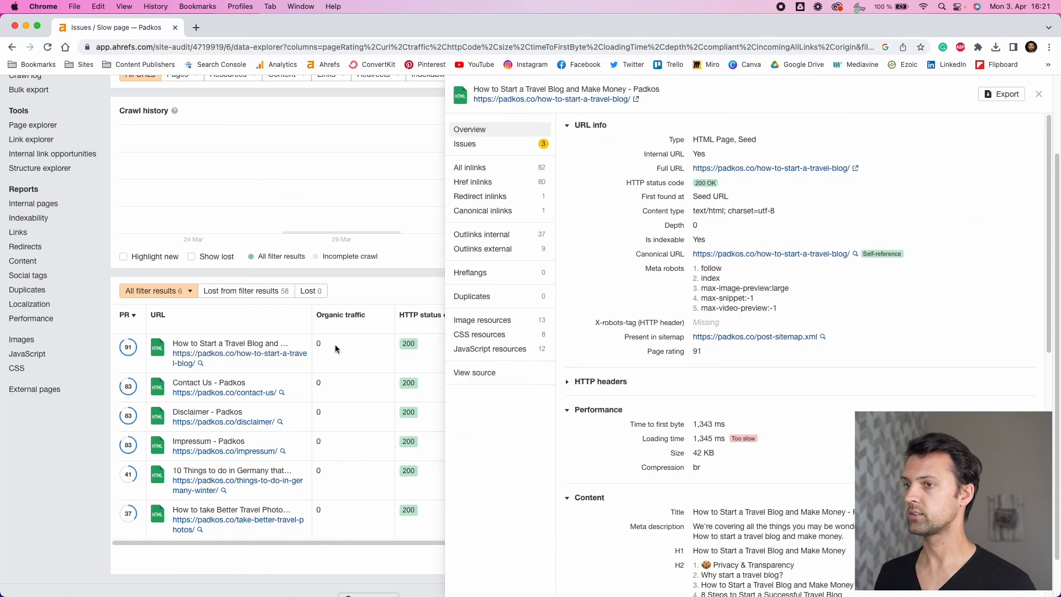
Copy the full URL of the "How to Start a Travel Blog" page from its URL info.
{"action": "left_click_drag", "start_coordinate": [694, 168], "coordinate": [849, 168]}
{"action": "key", "text": "super+c"}
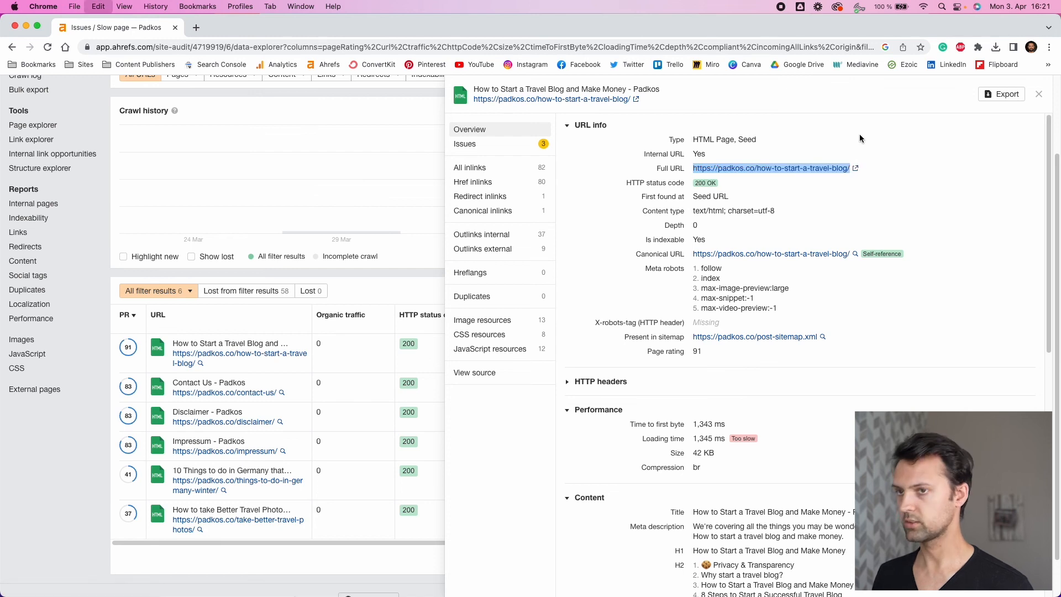
{"action": "left_click", "coordinate": [632, 194]}
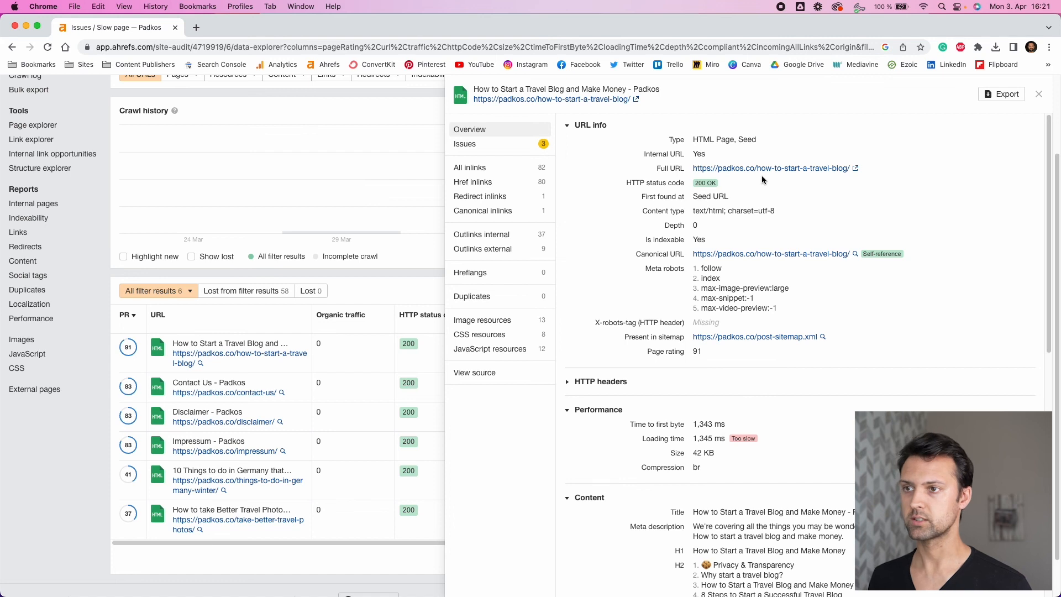
Open PageSpeed Insights (pagespeed.web.dev) in a new browser tab and analyze the copied travel blog page URL.
{"action": "left_click", "coordinate": [196, 27]}
{"action": "type", "text": "pagespe"}
{"action": "key", "text": "Return"}
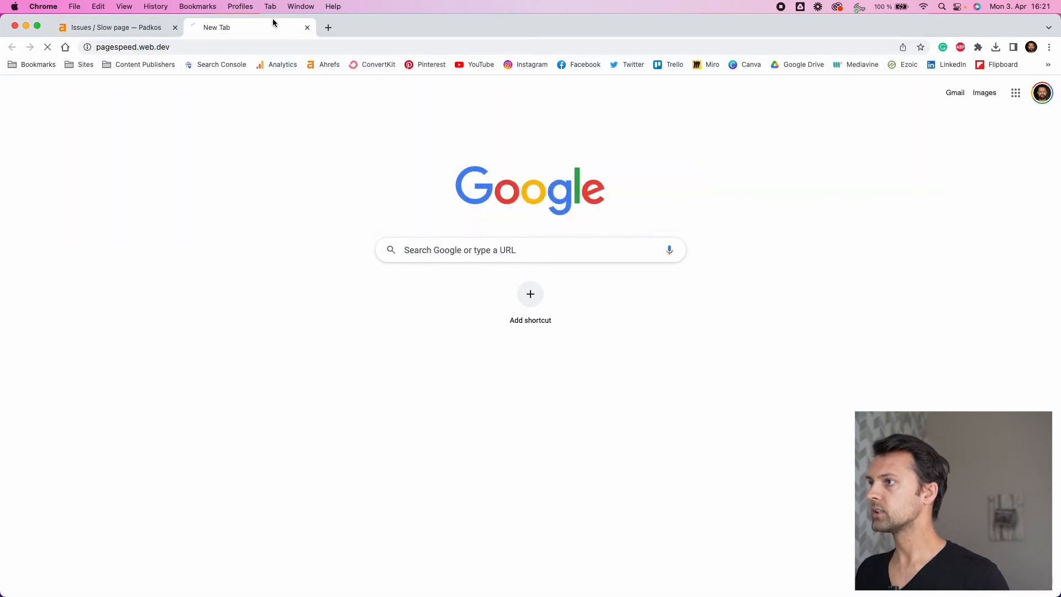
{"action": "key", "text": "super+v"}
{"action": "left_click", "coordinate": [756, 133]}
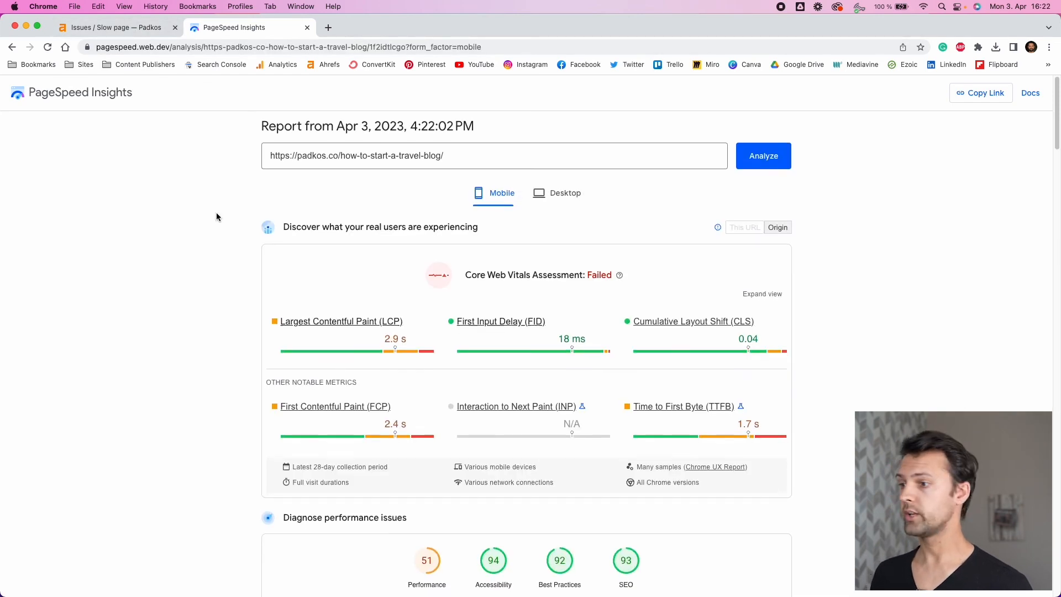
Examine the performance score and metrics in the mobile report and compare them with the desktop report.
{"action": "scroll", "coordinate": [260, 254], "scroll_direction": "down", "scroll_amount": 6}
{"action": "scroll", "coordinate": [435, 363], "scroll_direction": "down", "scroll_amount": 2}
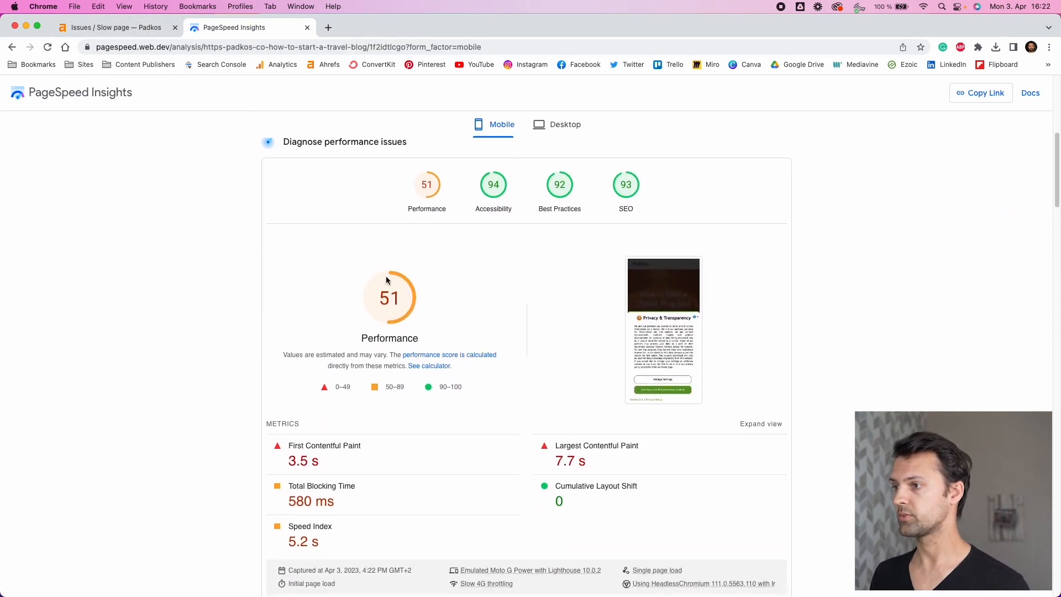
{"action": "scroll", "coordinate": [371, 368], "scroll_direction": "down", "scroll_amount": 1}
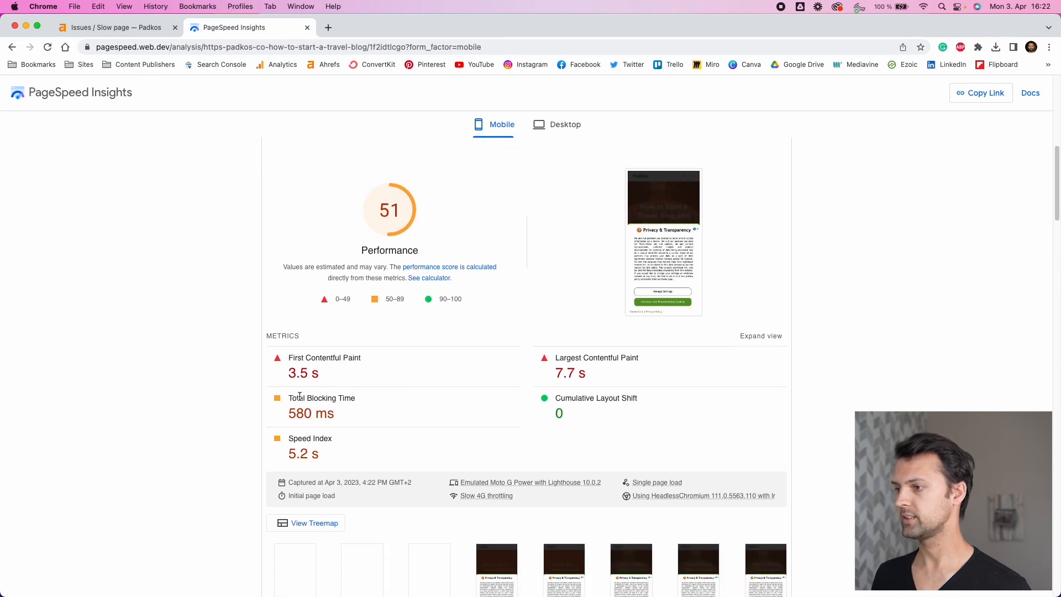
{"action": "left_click", "coordinate": [552, 130]}
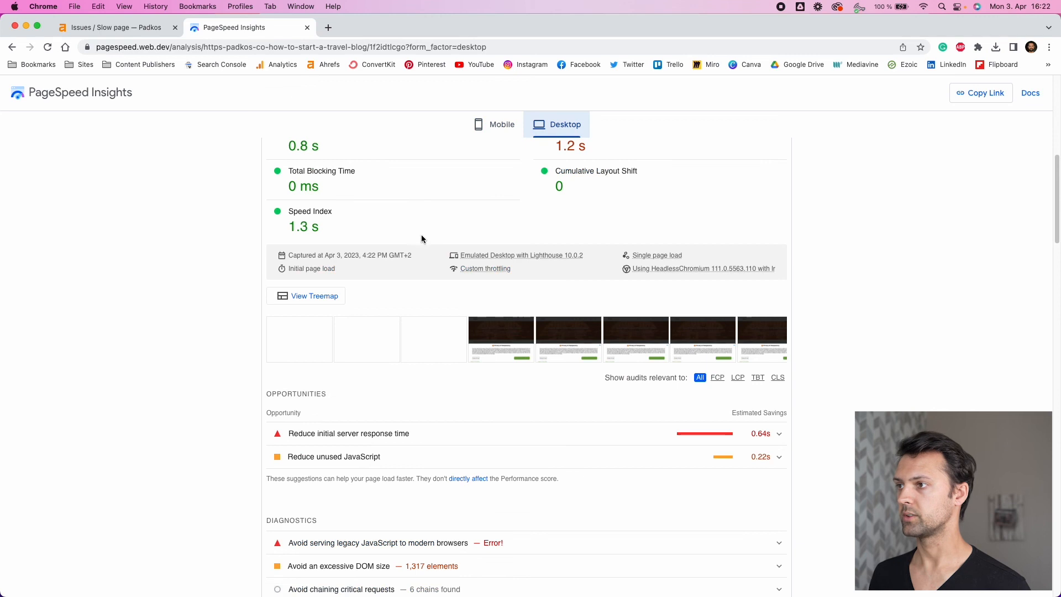
{"action": "scroll", "coordinate": [421, 234], "scroll_direction": "up", "scroll_amount": 5}
{"action": "scroll", "coordinate": [469, 232], "scroll_direction": "down", "scroll_amount": 1}
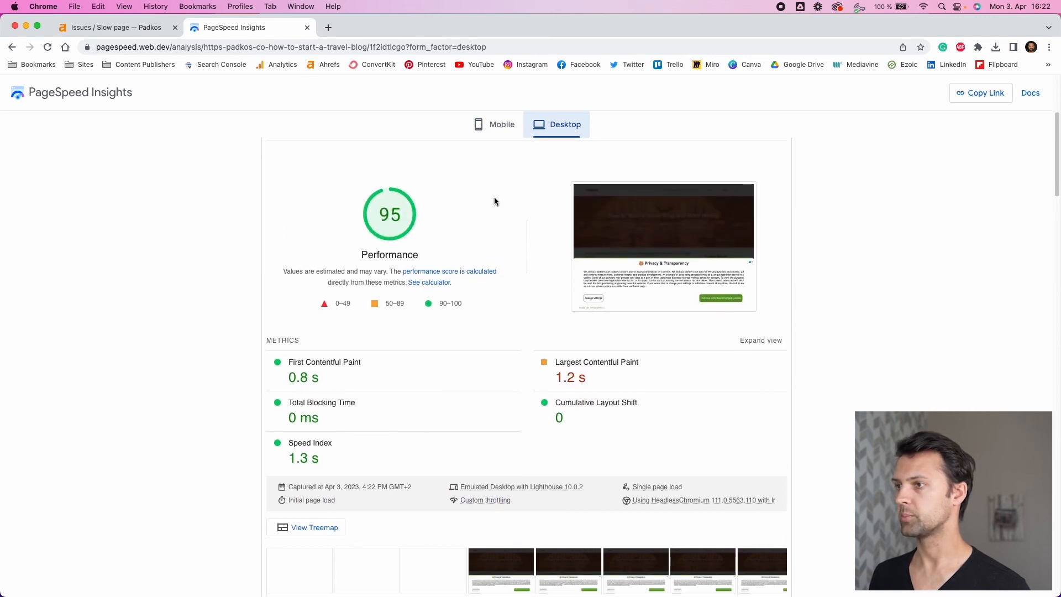
Return to the mobile report and read the "Reduce initial server response time" opportunity, collapsing it when done.
{"action": "left_click", "coordinate": [500, 126]}
{"action": "scroll", "coordinate": [533, 398], "scroll_direction": "down", "scroll_amount": 10}
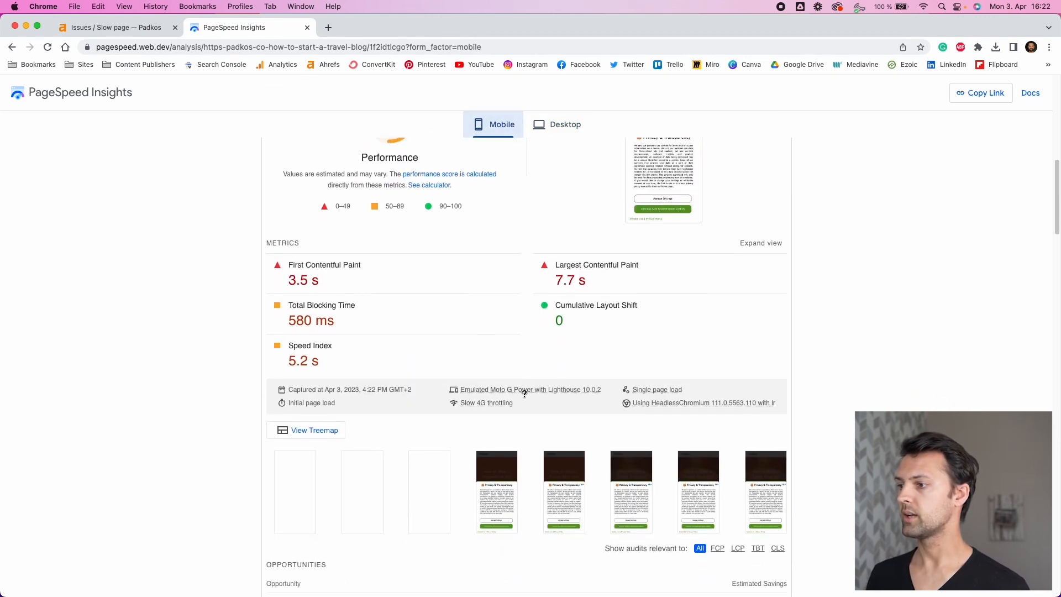
{"action": "scroll", "coordinate": [319, 238], "scroll_direction": "down", "scroll_amount": 1}
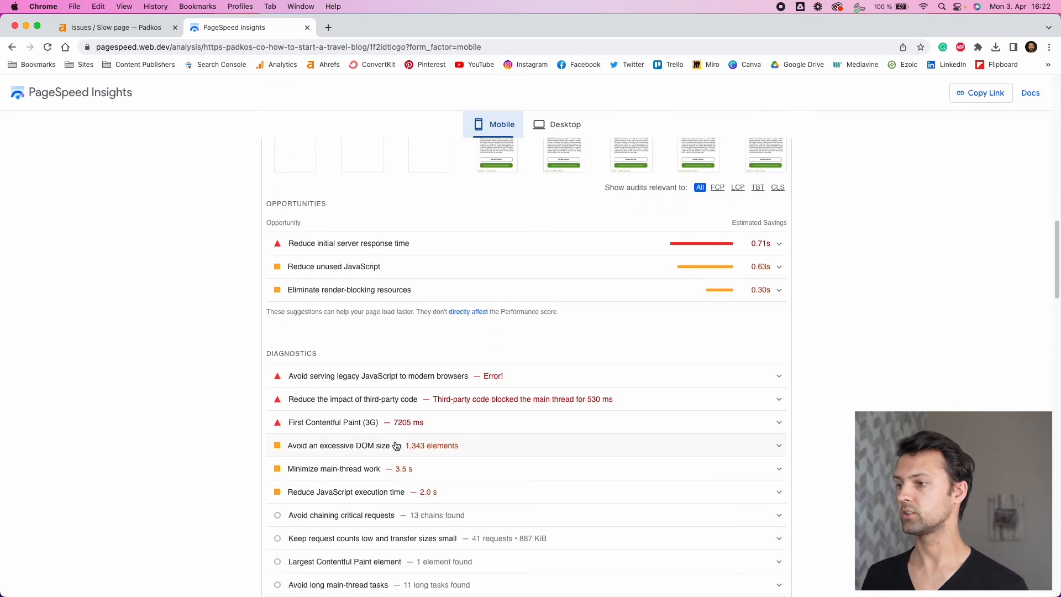
{"action": "left_click", "coordinate": [413, 247]}
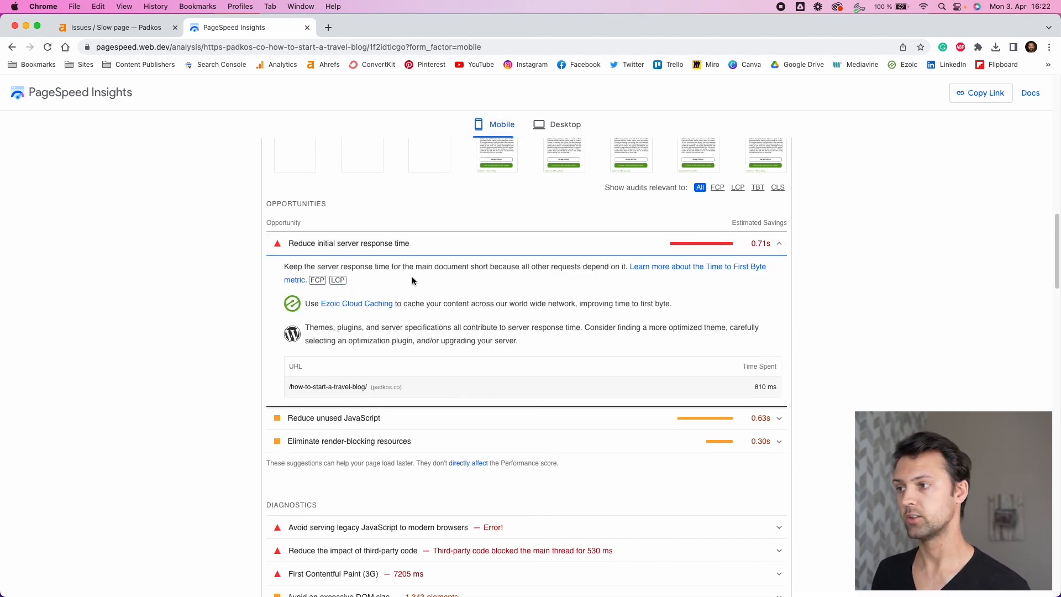
{"action": "left_click_drag", "start_coordinate": [453, 246], "coordinate": [452, 268]}
{"action": "left_click", "coordinate": [463, 324]}
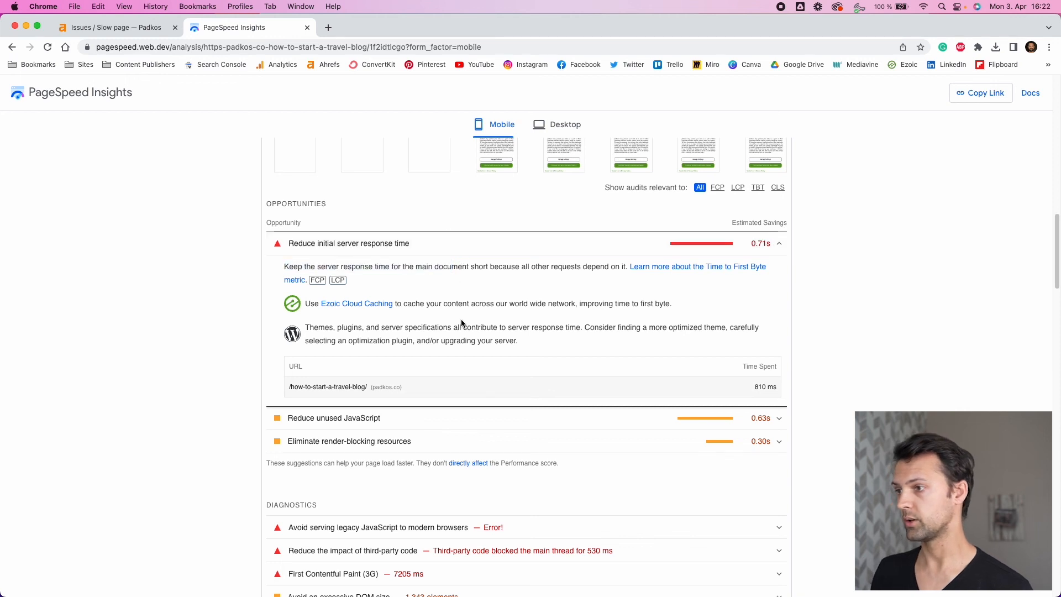
{"action": "left_click", "coordinate": [463, 248]}
Read the details of the "Reduce unused JavaScript" and "Eliminate render-blocking resources" opportunities, collapsing each one.
{"action": "left_click", "coordinate": [454, 259]}
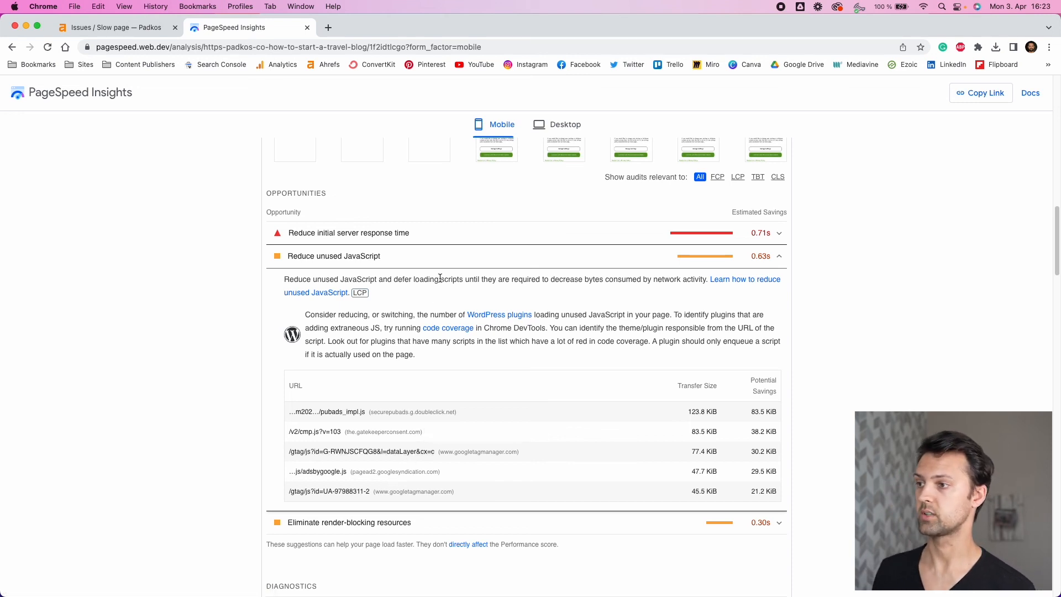
{"action": "left_click", "coordinate": [444, 259]}
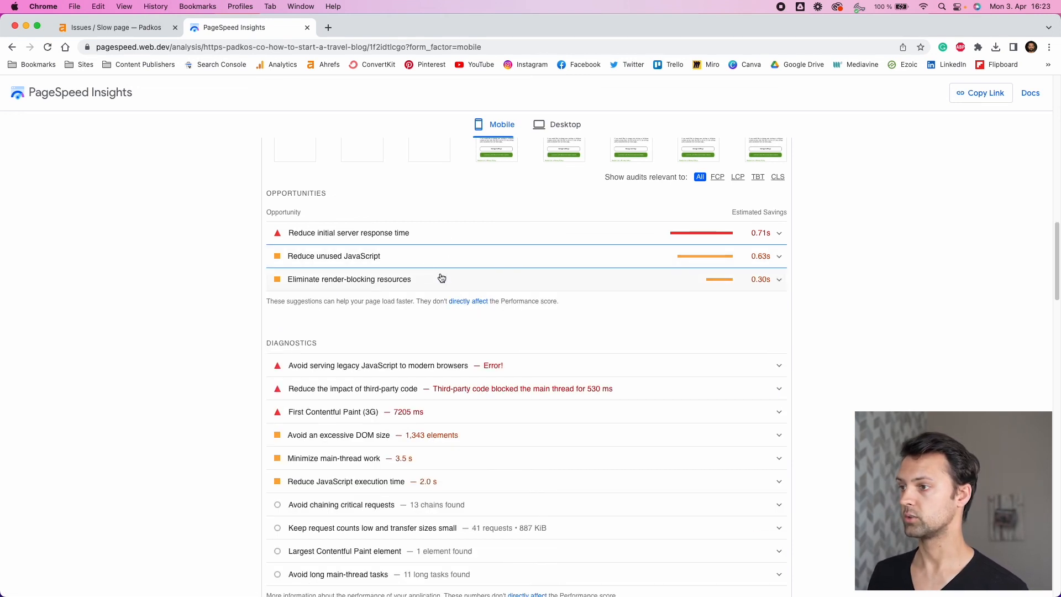
{"action": "left_click", "coordinate": [442, 279]}
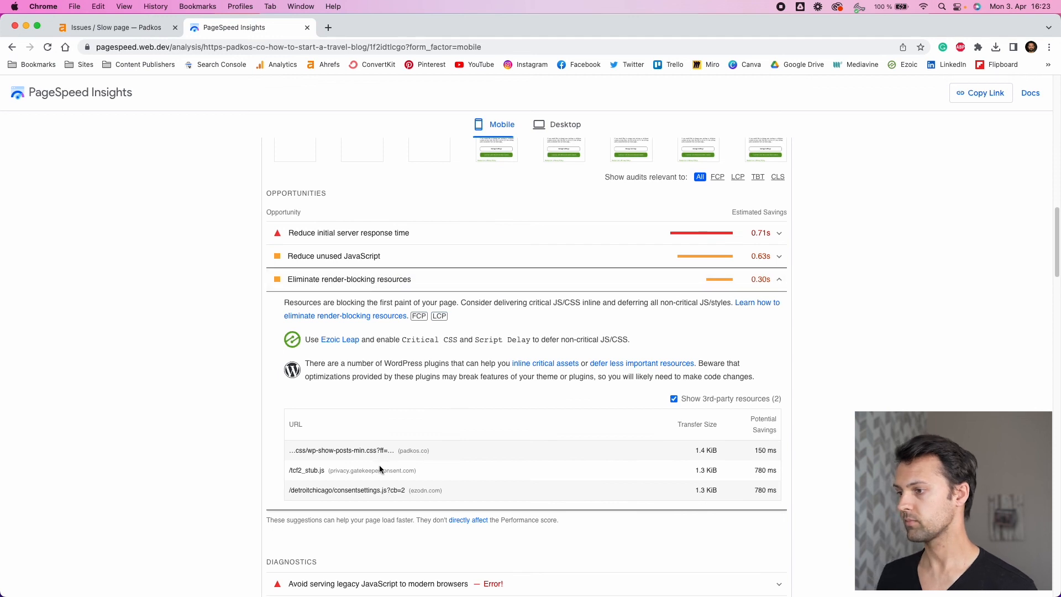
{"action": "scroll", "coordinate": [406, 489], "scroll_direction": "down", "scroll_amount": 3}
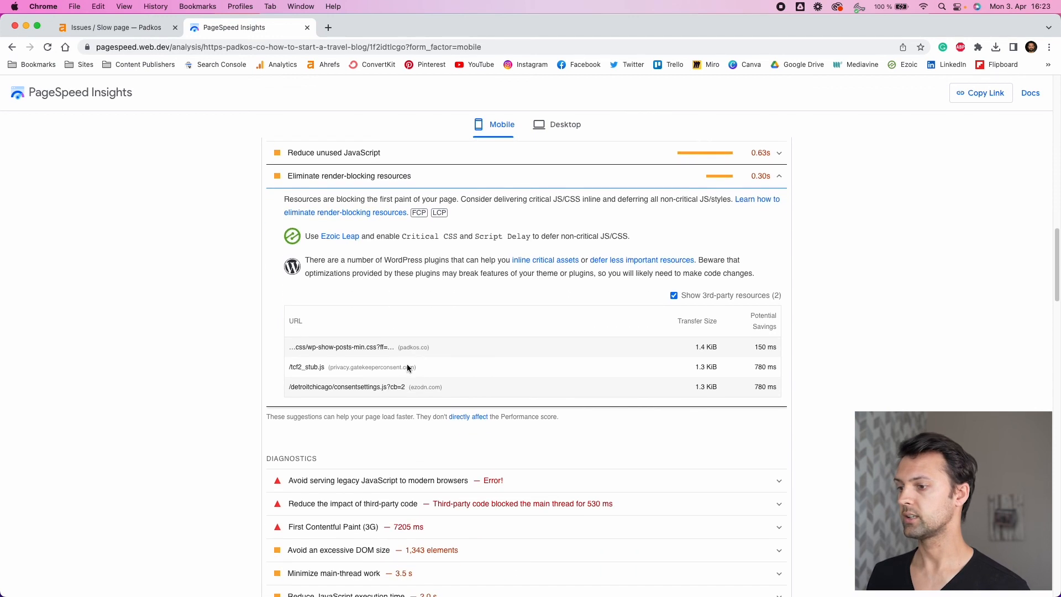
{"action": "left_click", "coordinate": [420, 172]}
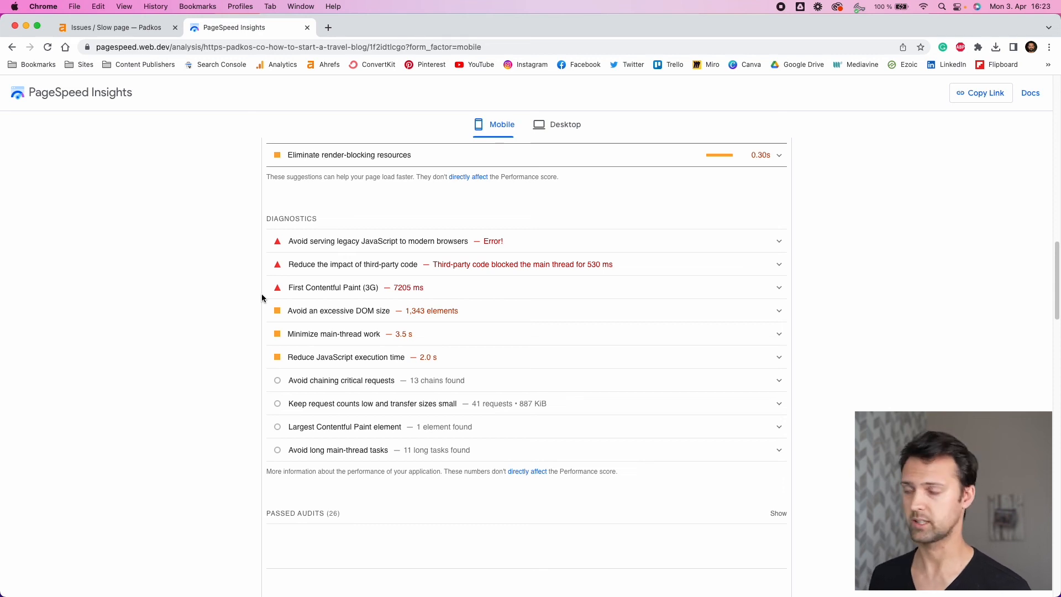
Review the mobile diagnostics list and go back to the performance score and metrics.
{"action": "scroll", "coordinate": [262, 296], "scroll_direction": "up", "scroll_amount": 5}
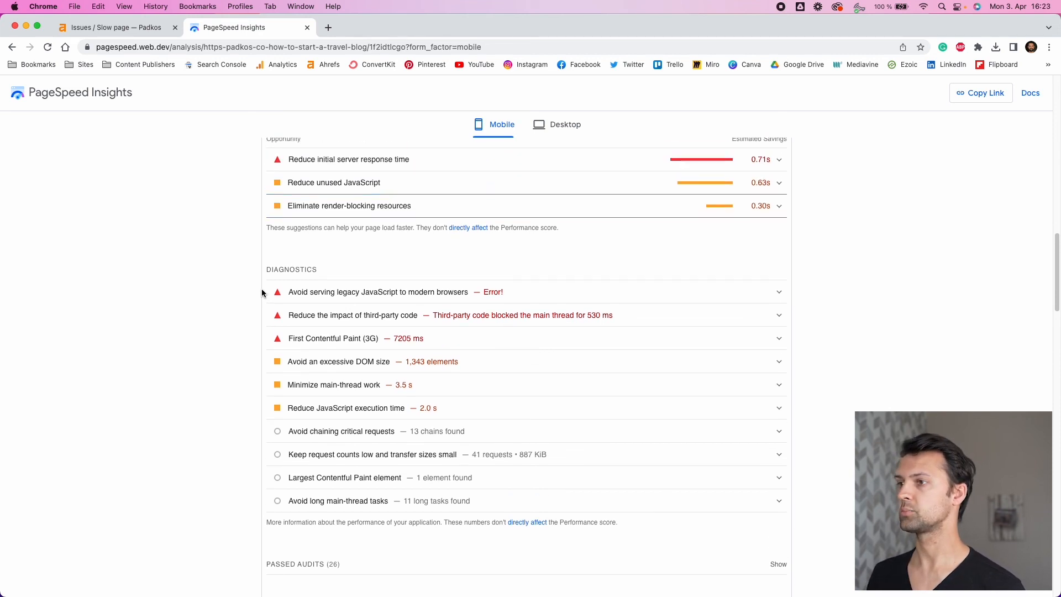
{"action": "scroll", "coordinate": [262, 293], "scroll_direction": "up", "scroll_amount": 8}
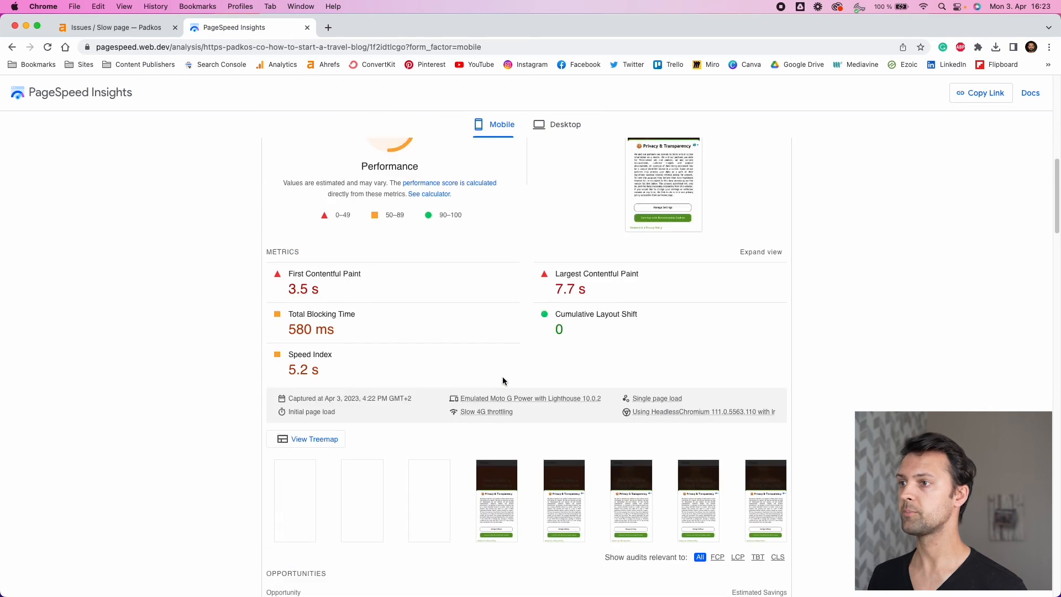
{"action": "scroll", "coordinate": [386, 313], "scroll_direction": "up", "scroll_amount": 2}
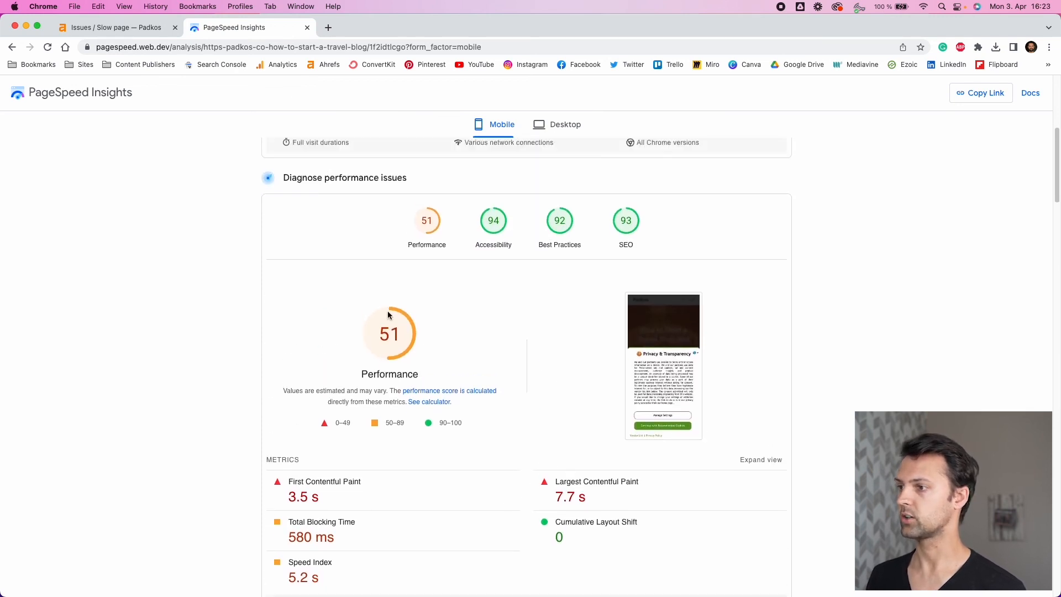
Expand the server response time and unused JavaScript opportunities again, and return to the report's Core Web Vitals assessment.
{"action": "scroll", "coordinate": [442, 382], "scroll_direction": "down", "scroll_amount": 10}
{"action": "scroll", "coordinate": [473, 365], "scroll_direction": "up", "scroll_amount": 3}
{"action": "scroll", "coordinate": [437, 387], "scroll_direction": "down", "scroll_amount": 1}
{"action": "left_click", "coordinate": [394, 406]}
{"action": "left_click", "coordinate": [393, 395]}
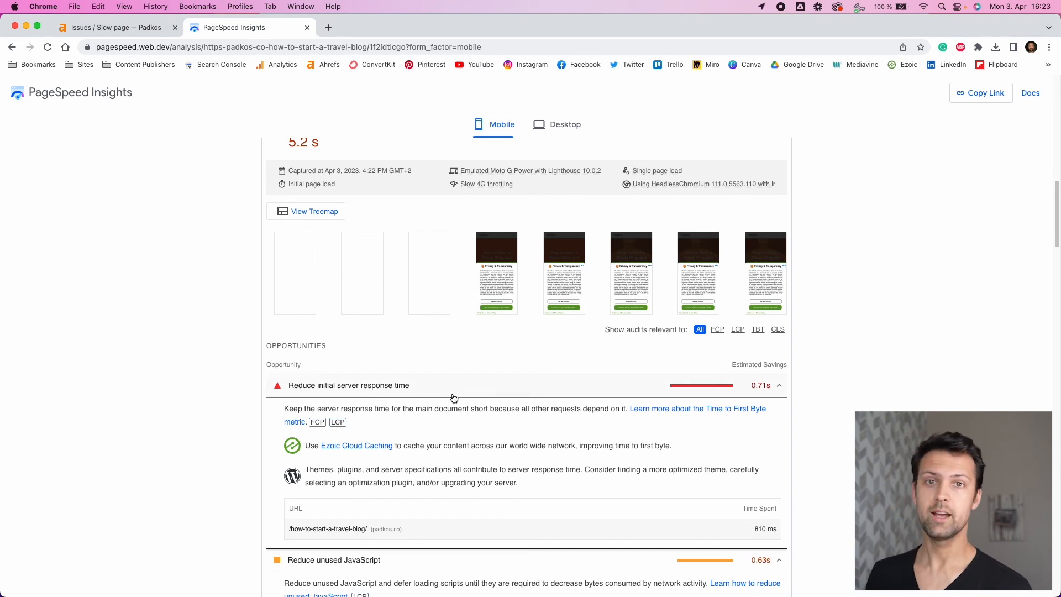
{"action": "left_click", "coordinate": [326, 388]}
{"action": "scroll", "coordinate": [350, 310], "scroll_direction": "up", "scroll_amount": 10}
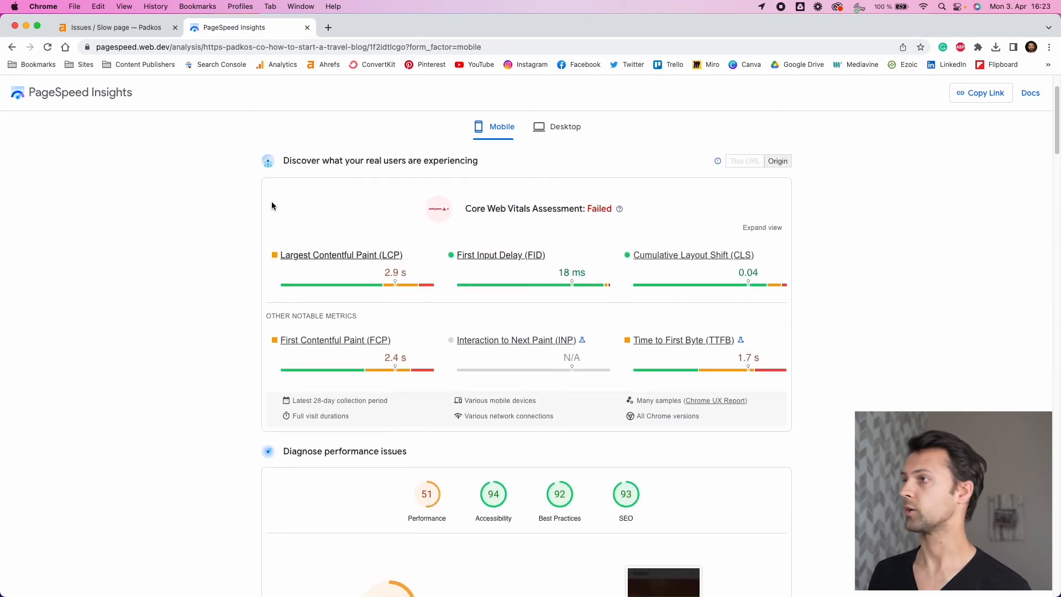